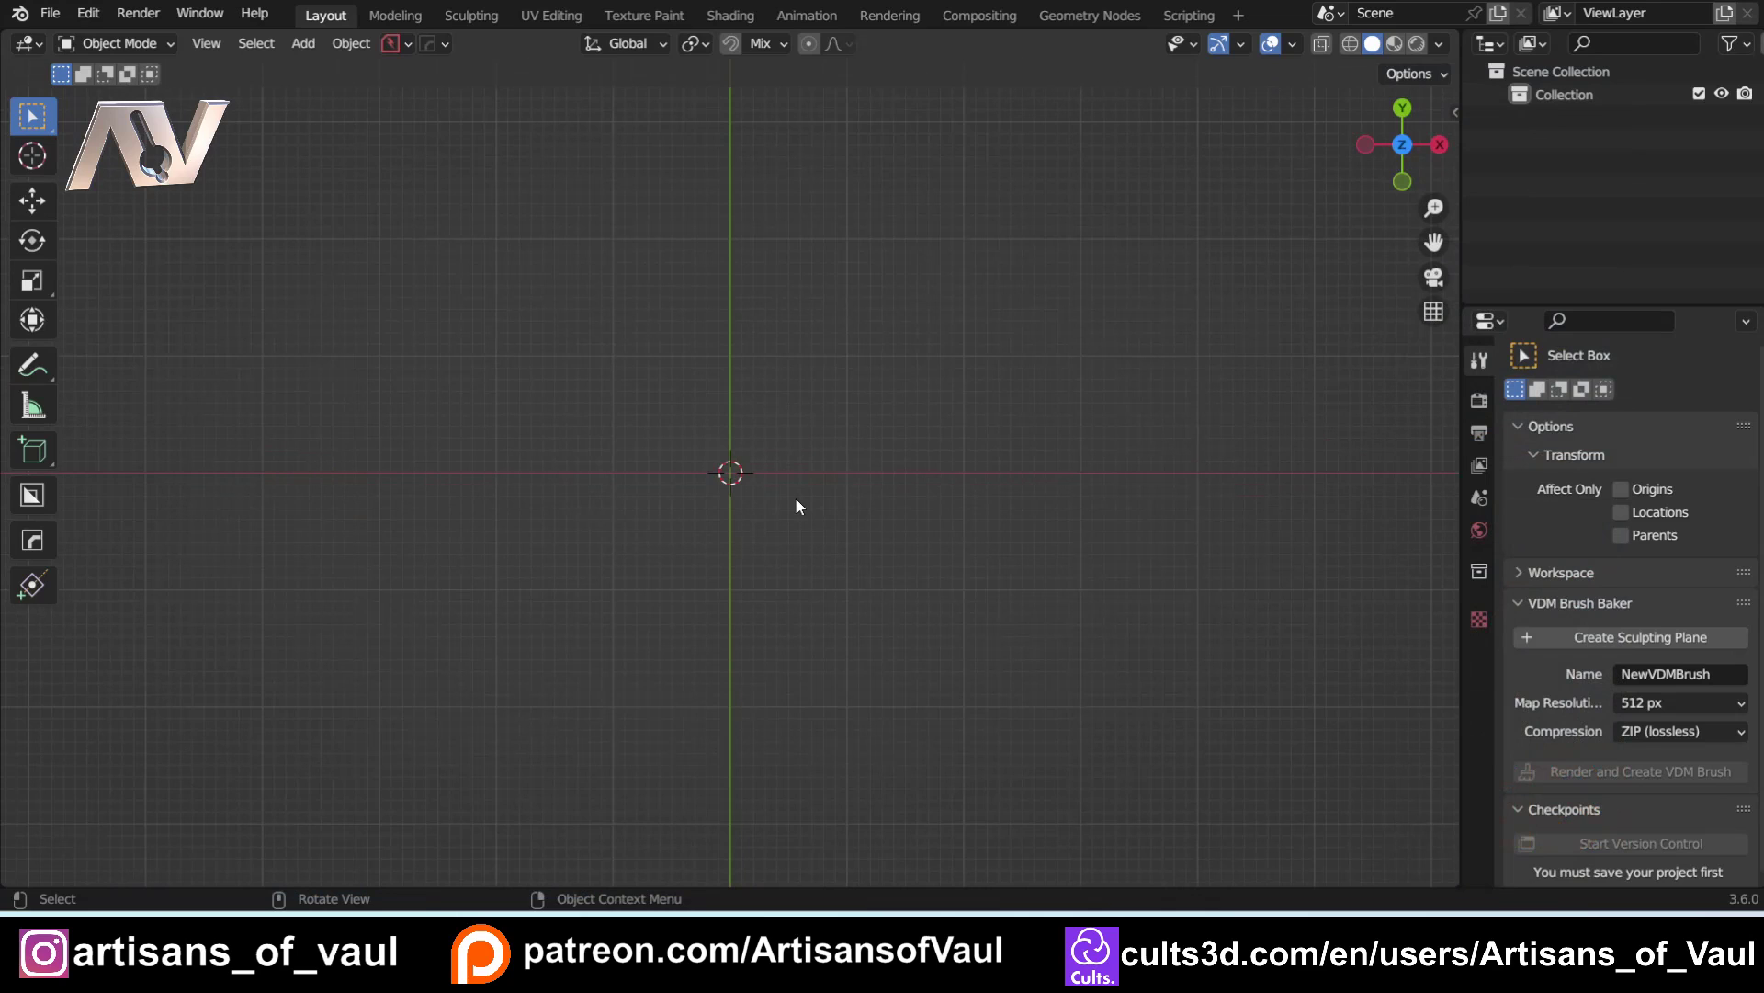
Step: Add a mesh circle at the world origin and set its vertex count to 64
key(shift+a)
mouse_move(813, 404)
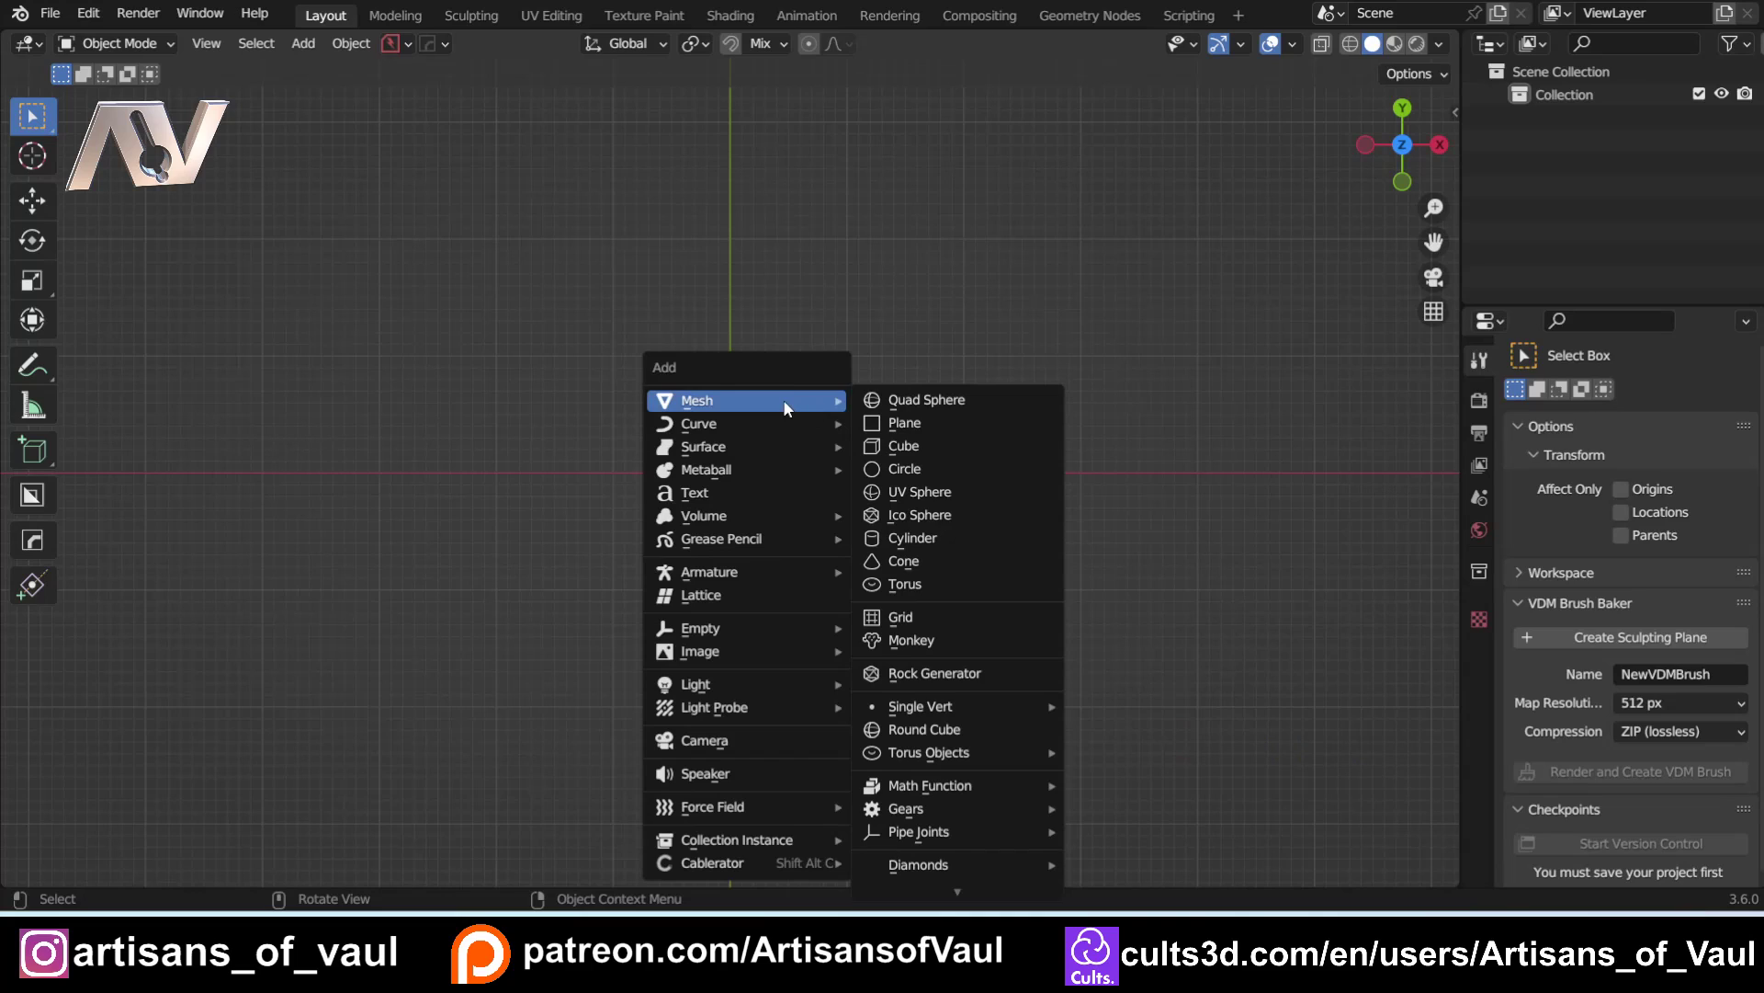
click(916, 470)
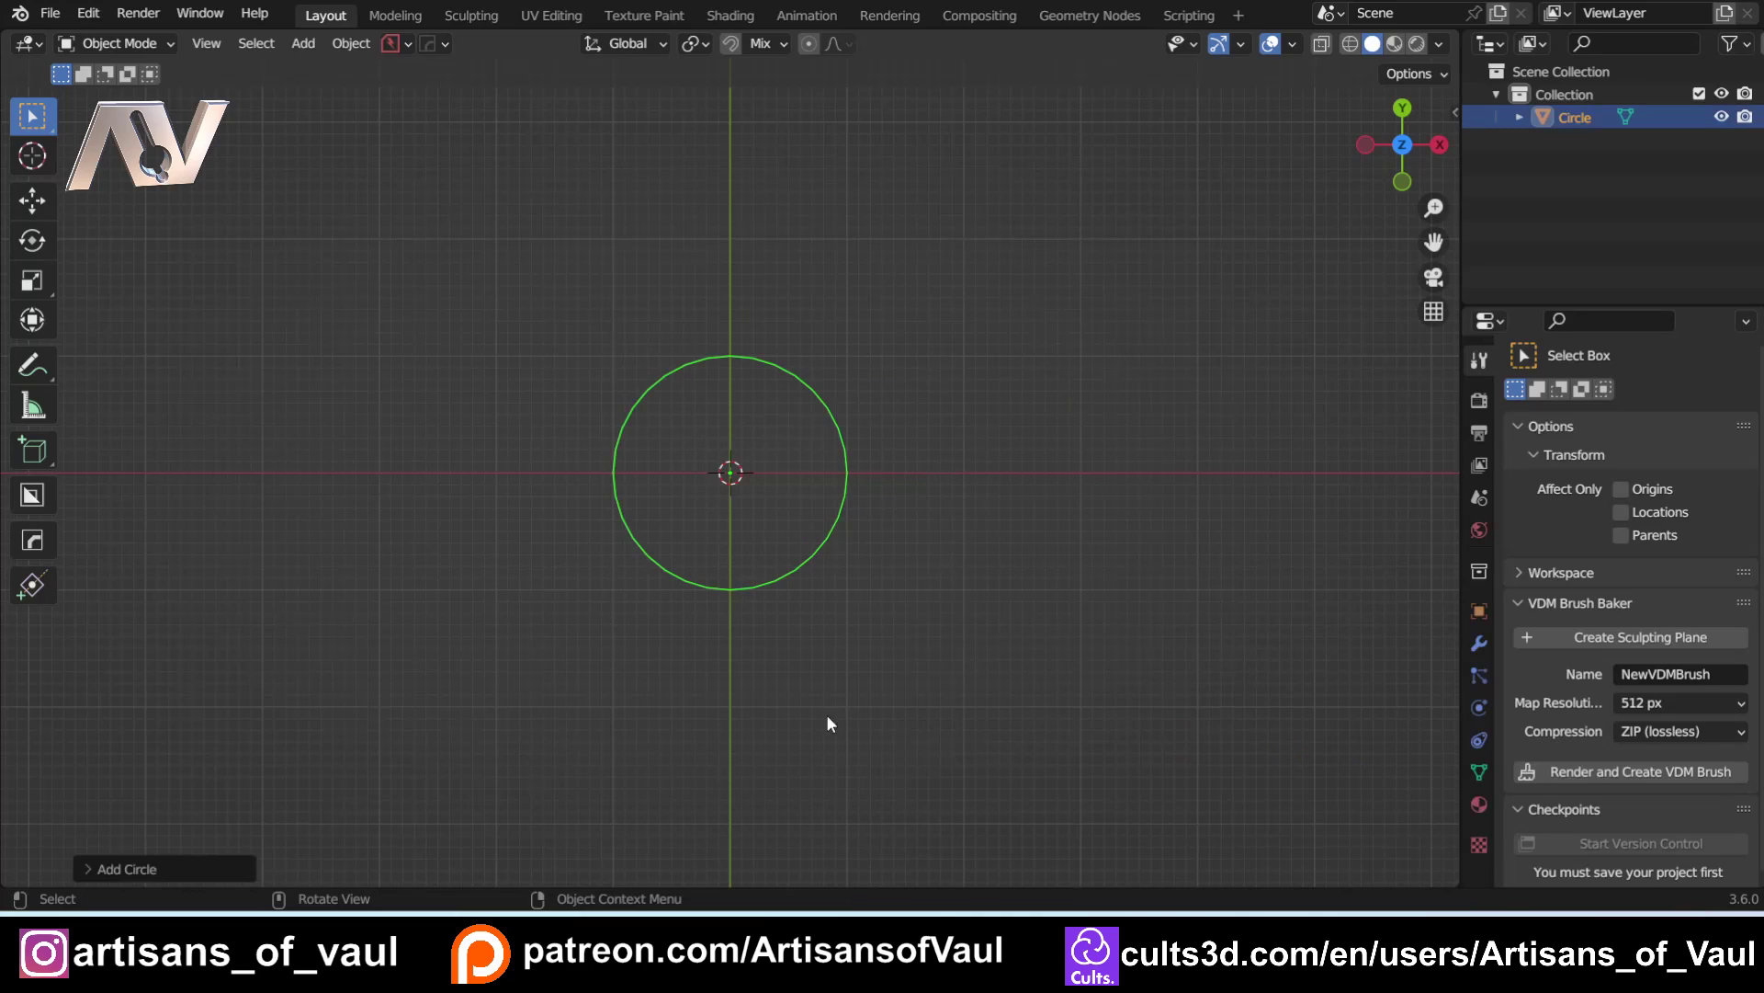
click(184, 867)
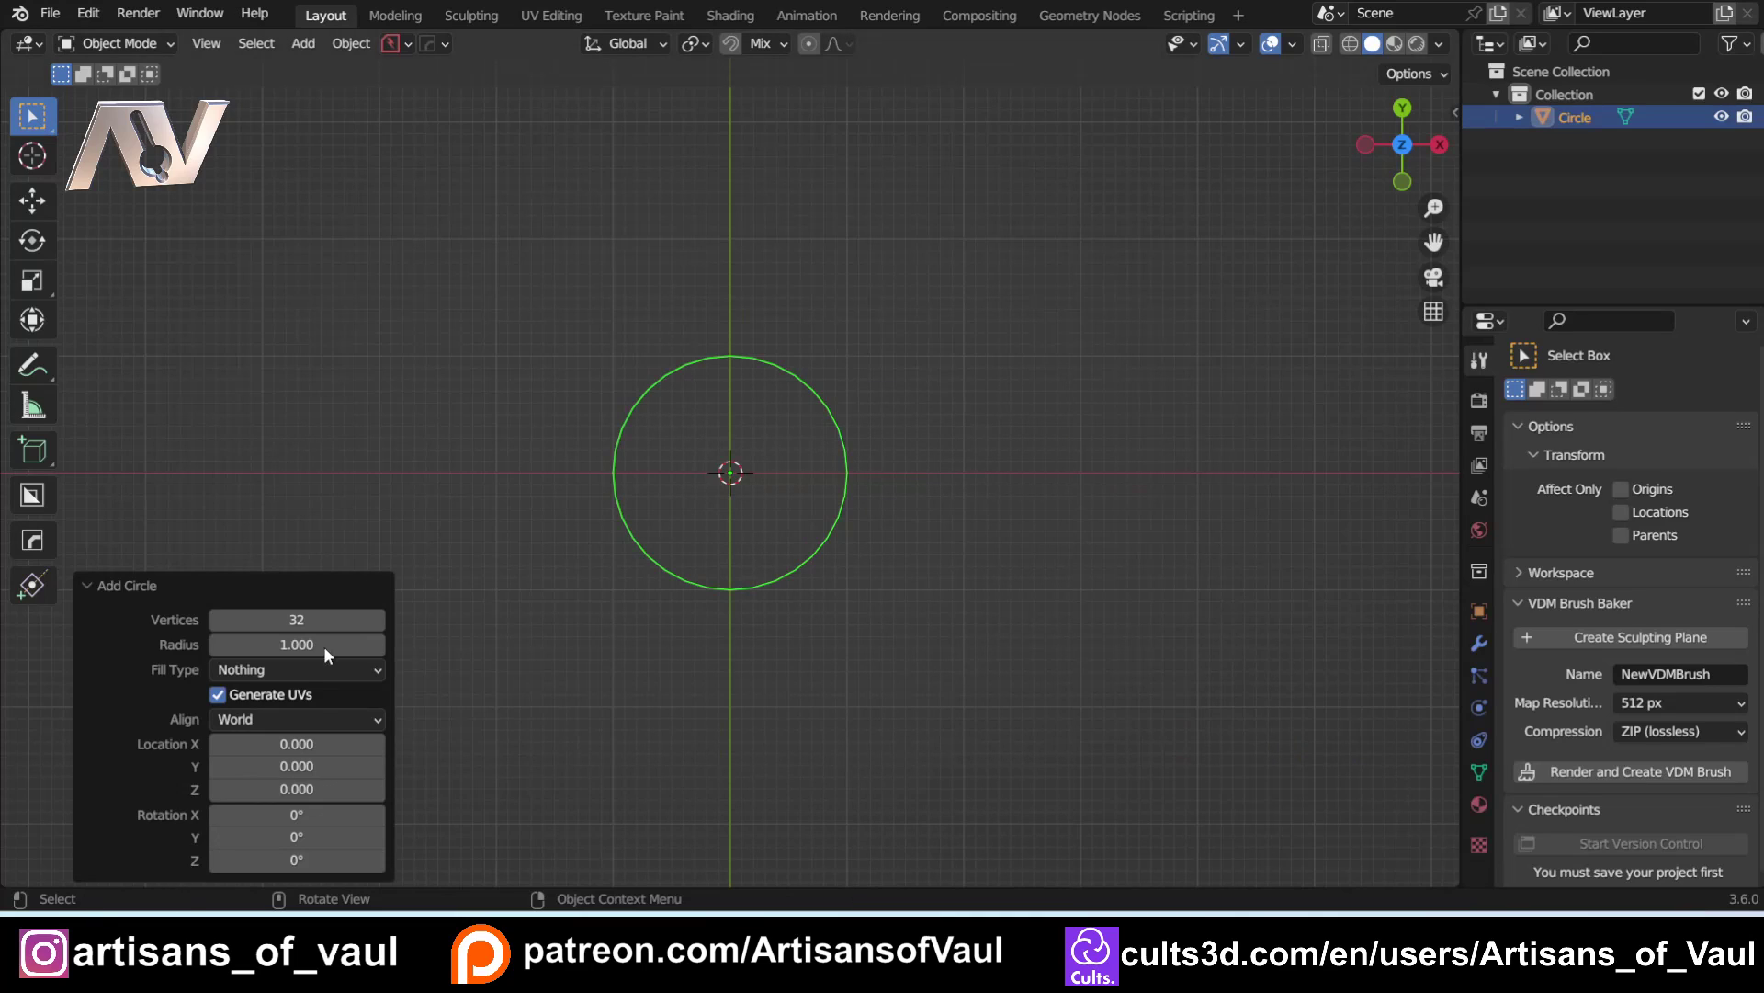
click(320, 613)
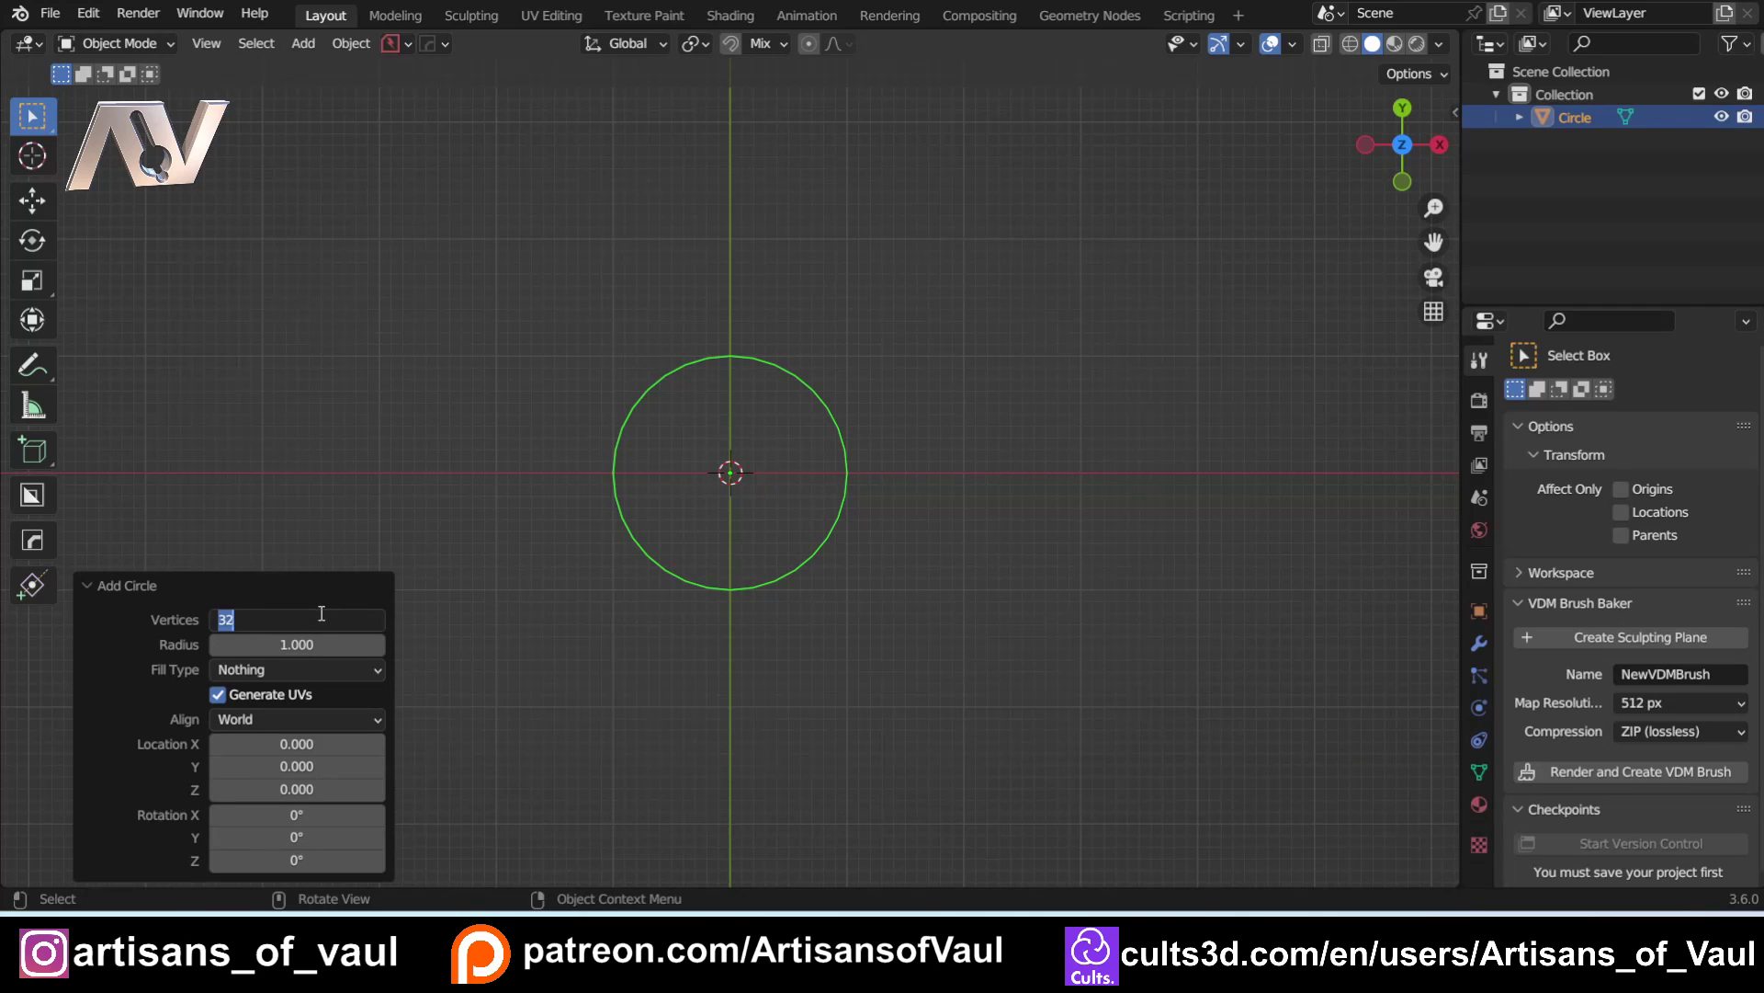
text(64)
key(Return)
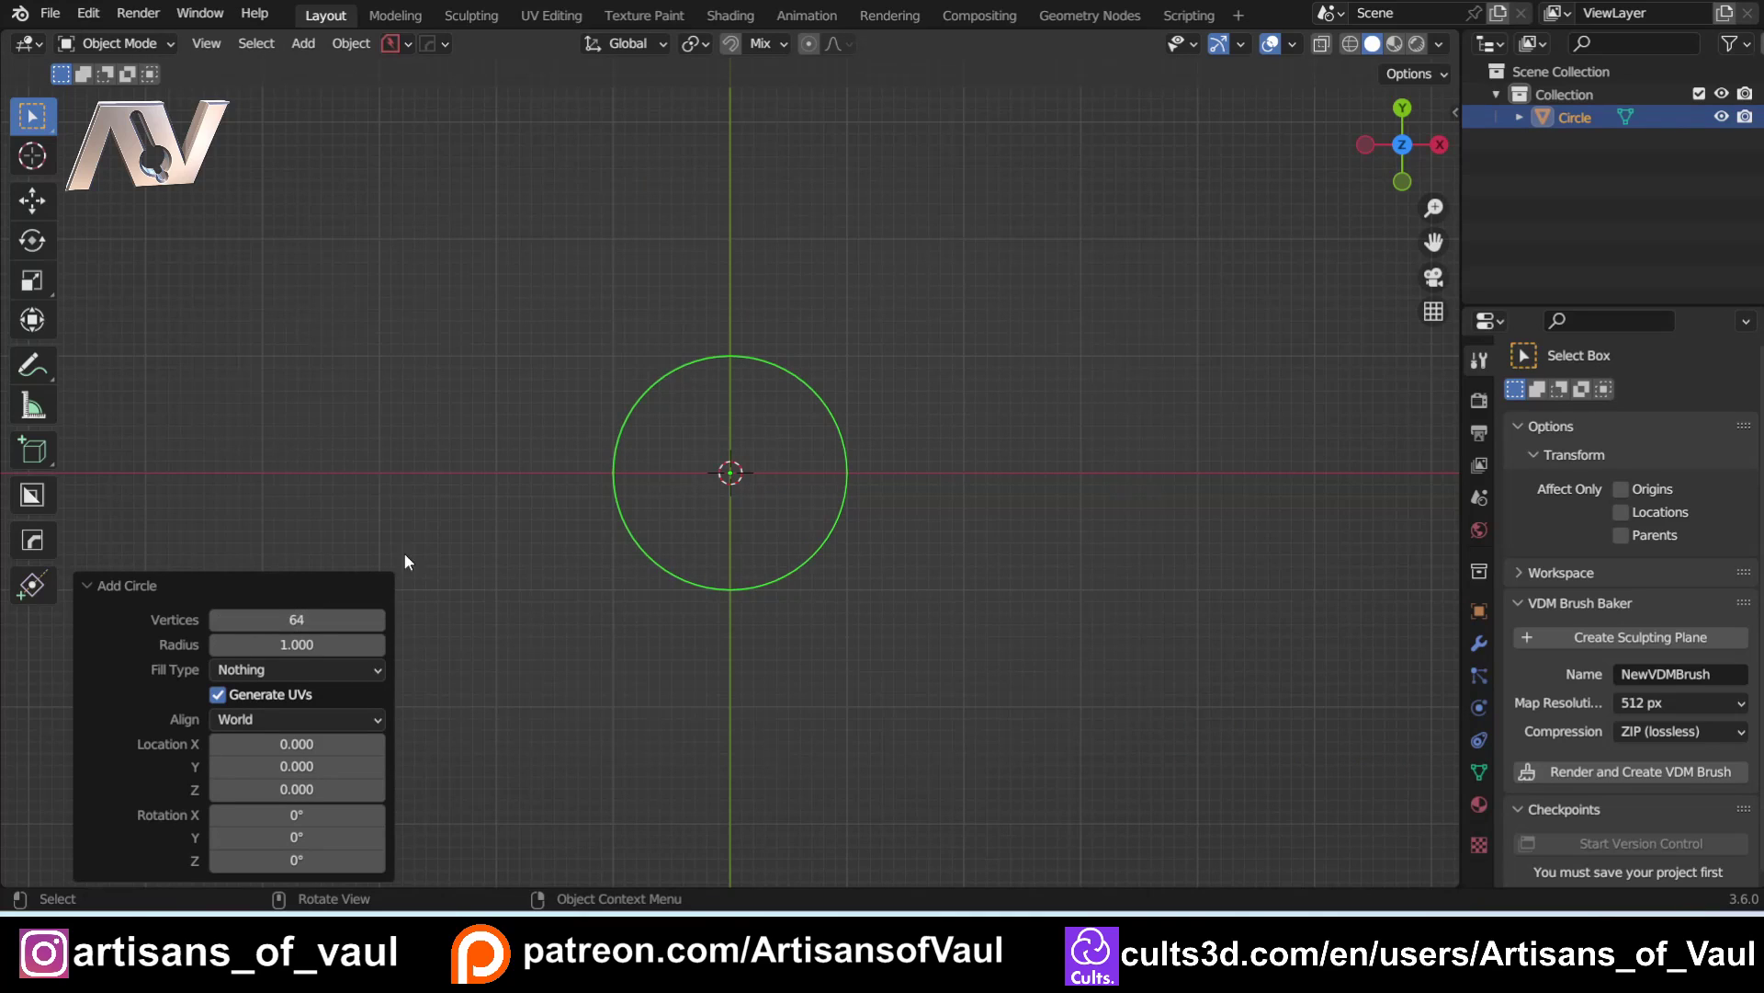
Step: Delete the vertices of the circle's lower half in Edit Mode to leave a semicircle above the X axis
key(Tab)
click(482, 515)
drag(542, 474, 1075, 663)
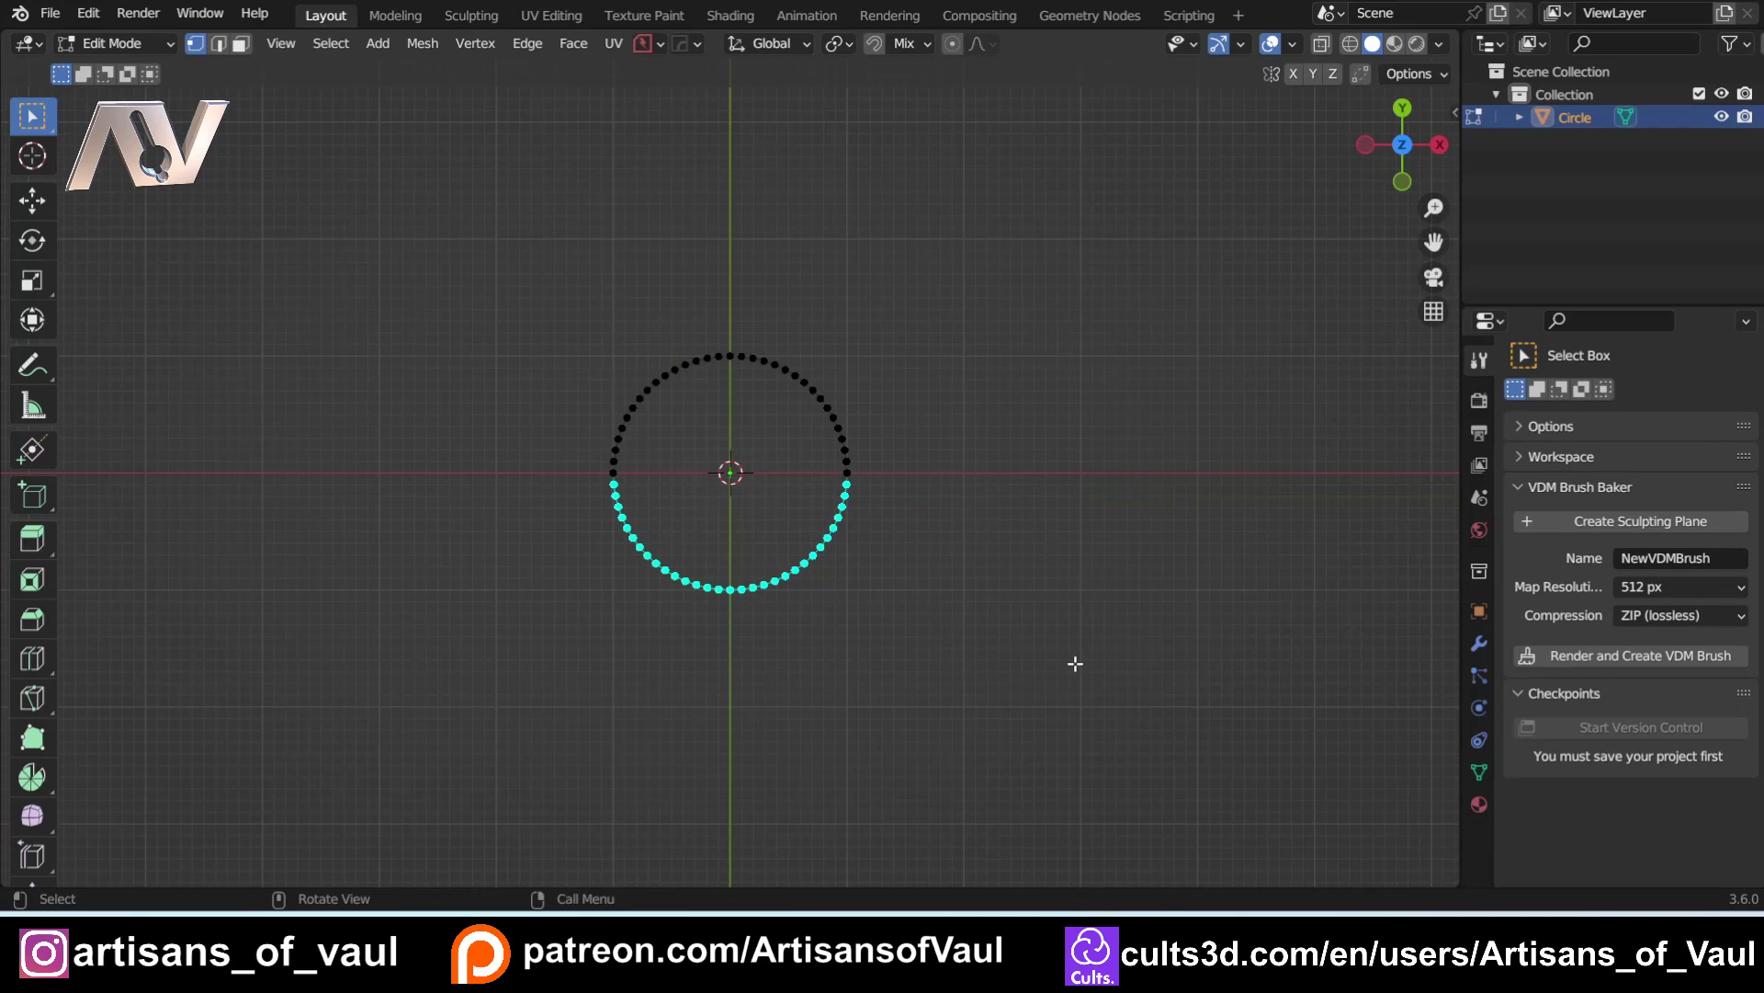
key(Delete)
click(1071, 615)
key(Tab)
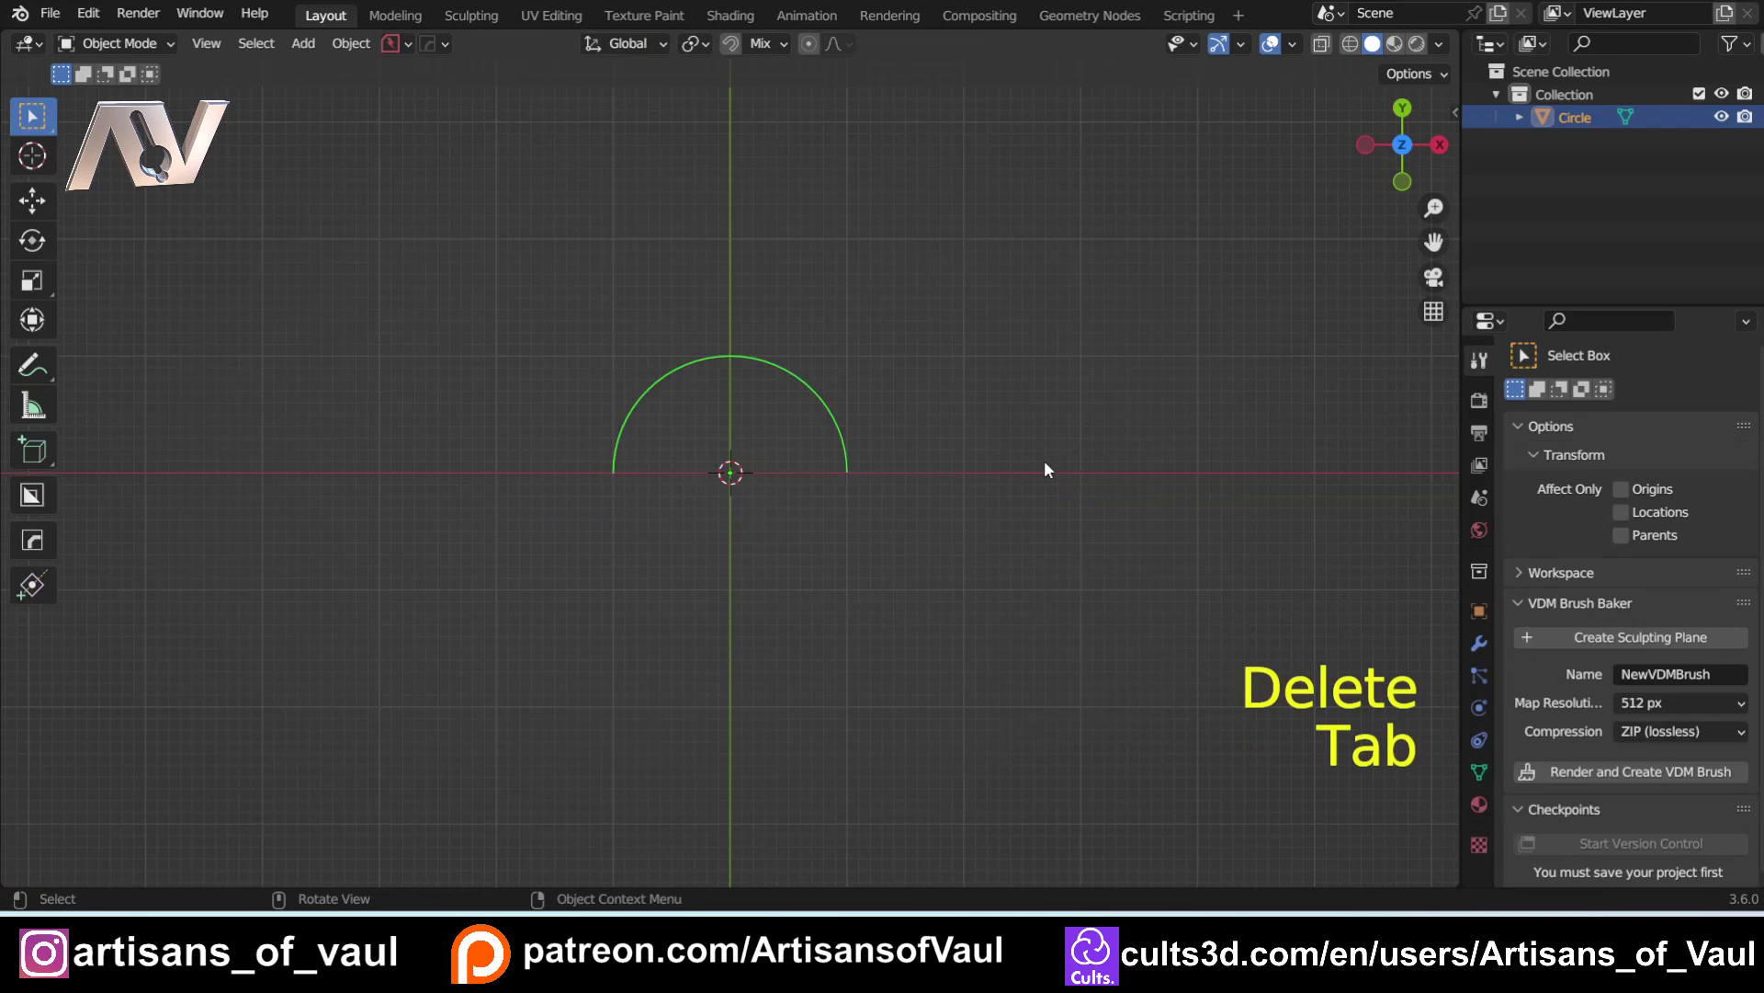
Step: Apply a Hard Ops Radial Array to the semicircle around Z with 3 segments and a Y displacement of about 1.52
scroll(780, 555, up, 1)
key(q)
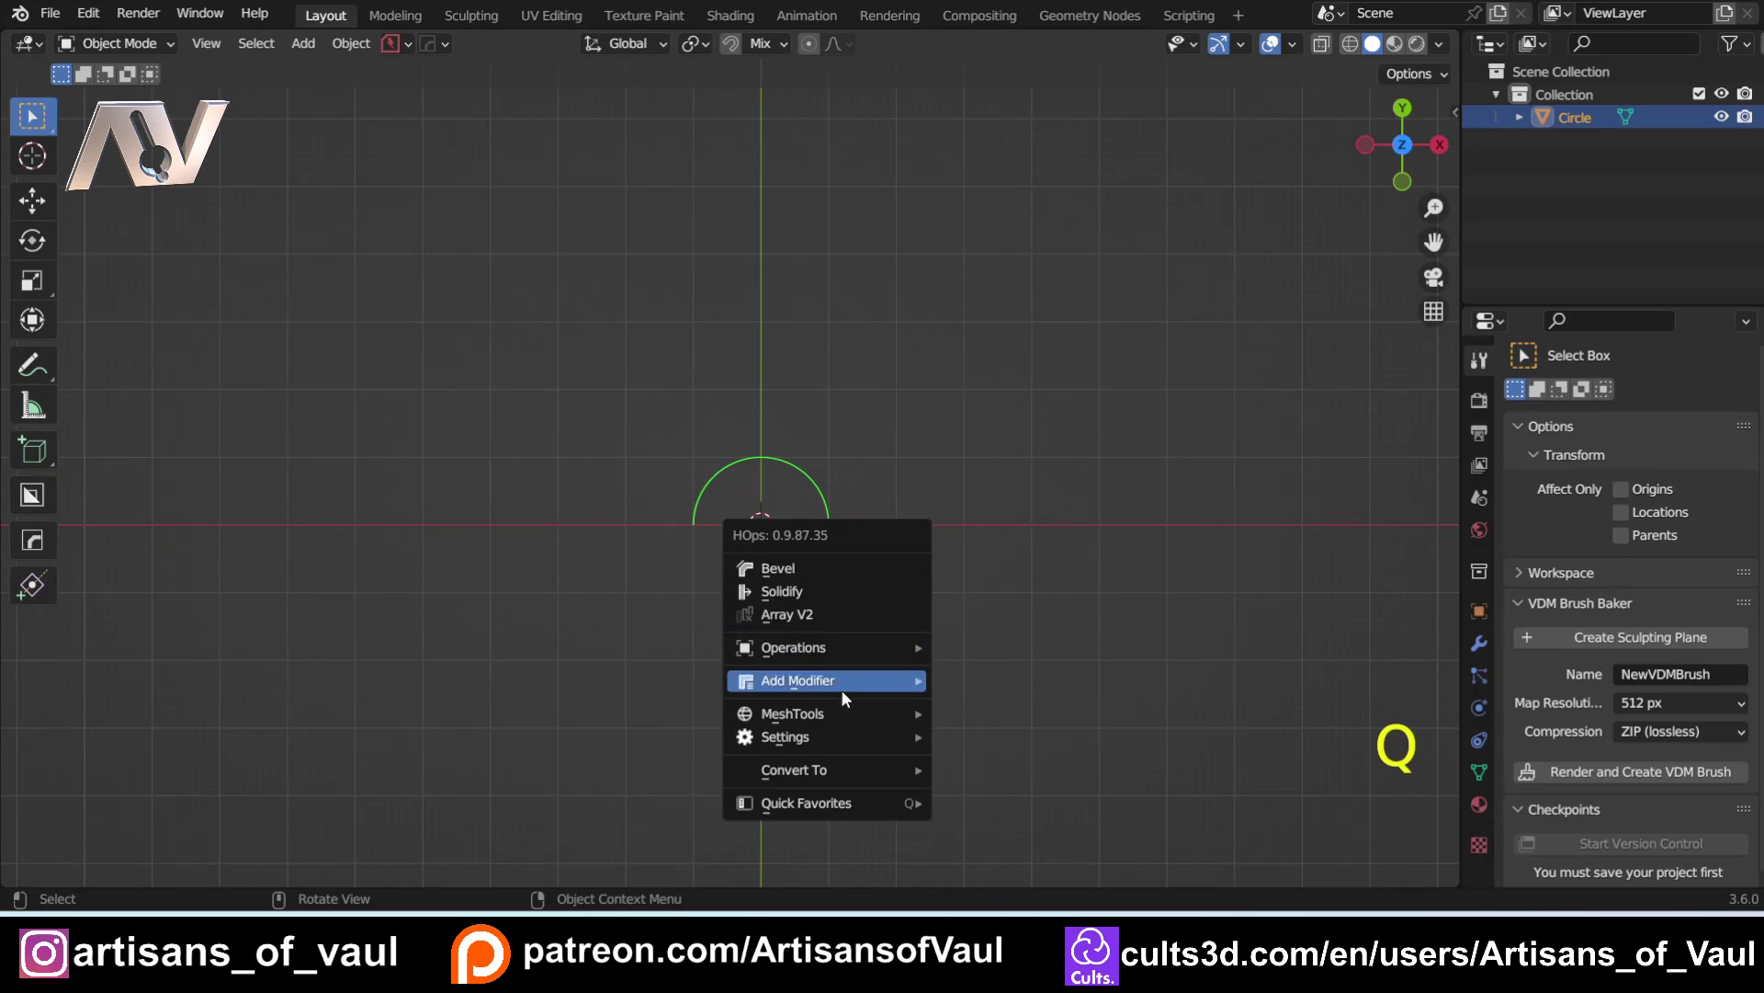
mouse_move(840, 714)
click(1031, 518)
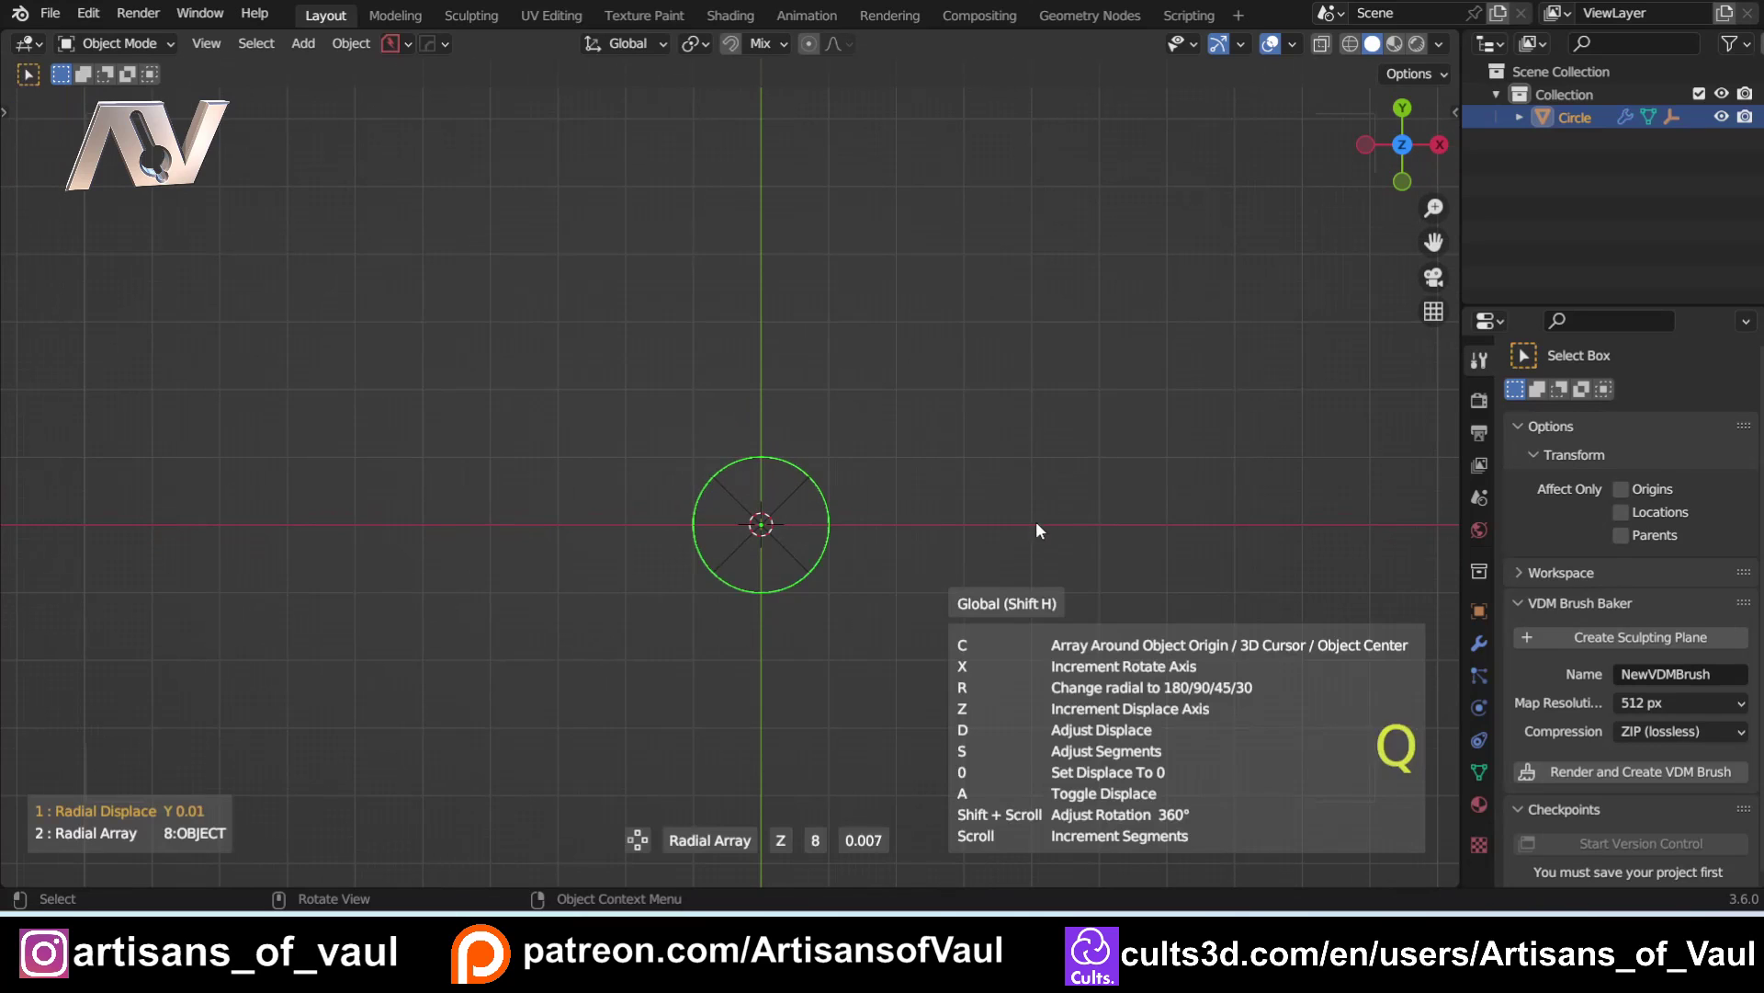
scroll(1209, 526, down, 5)
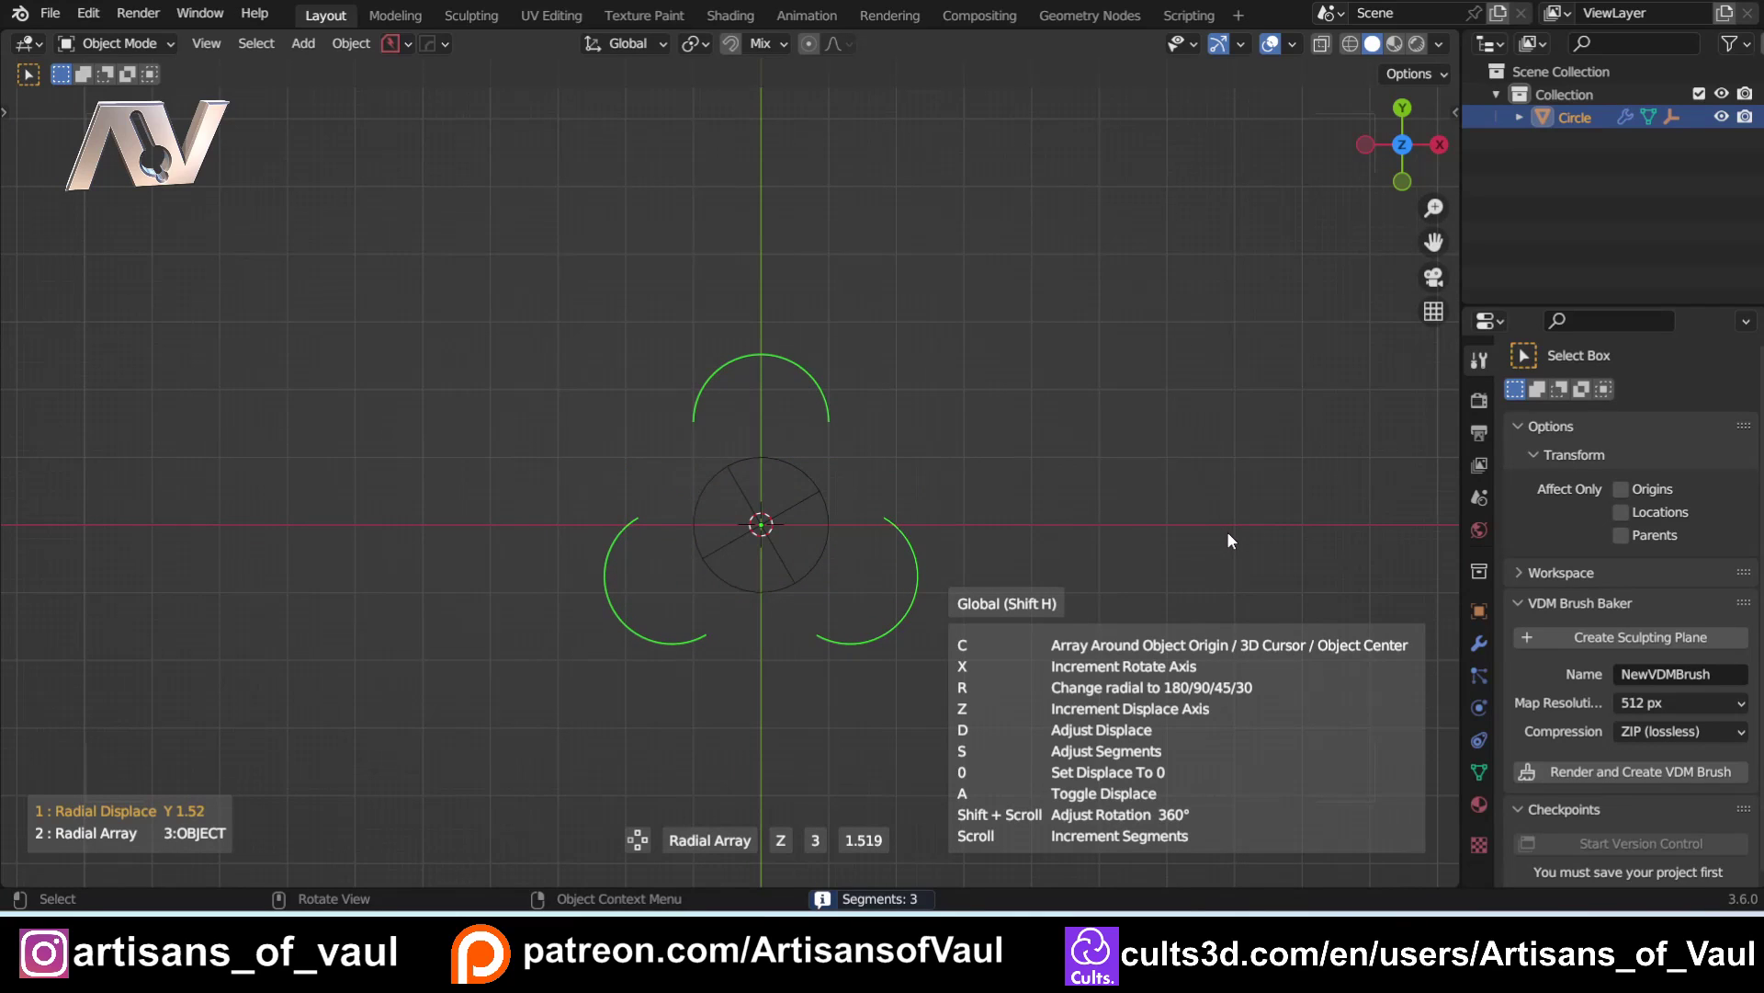
click(1229, 540)
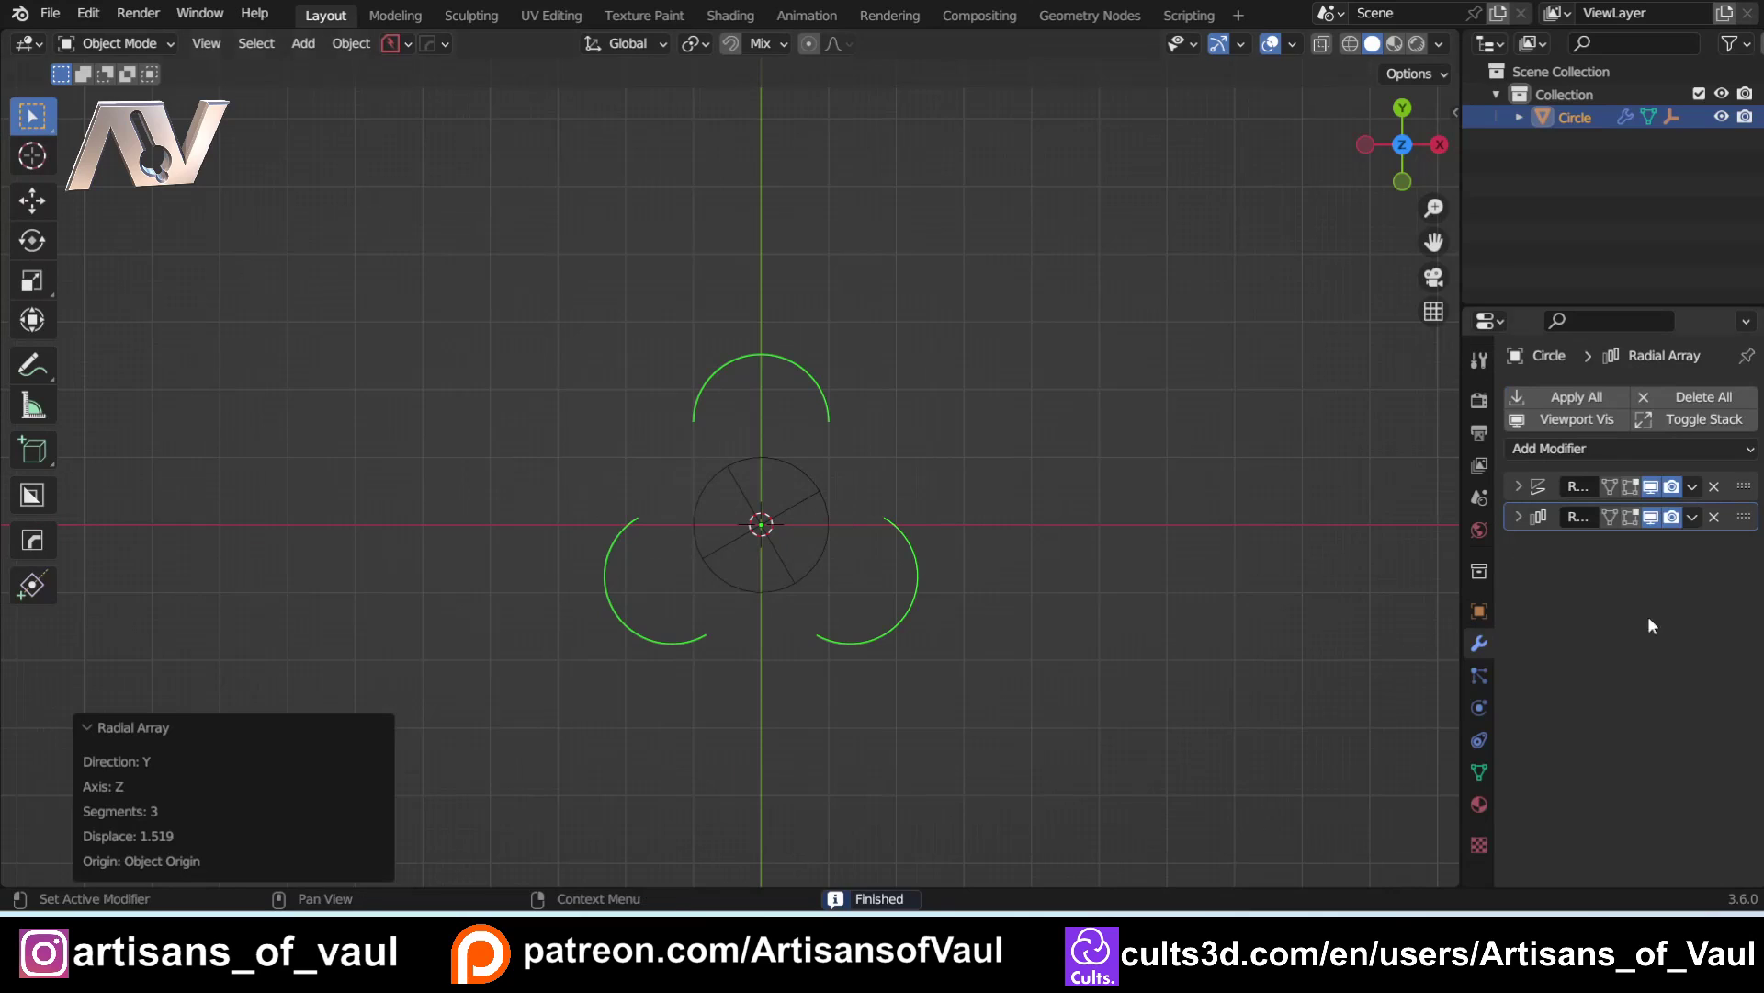
Step: Smart Apply the radial array's modifiers and hide the round Radial Empty at the origin
key(q)
key(q)
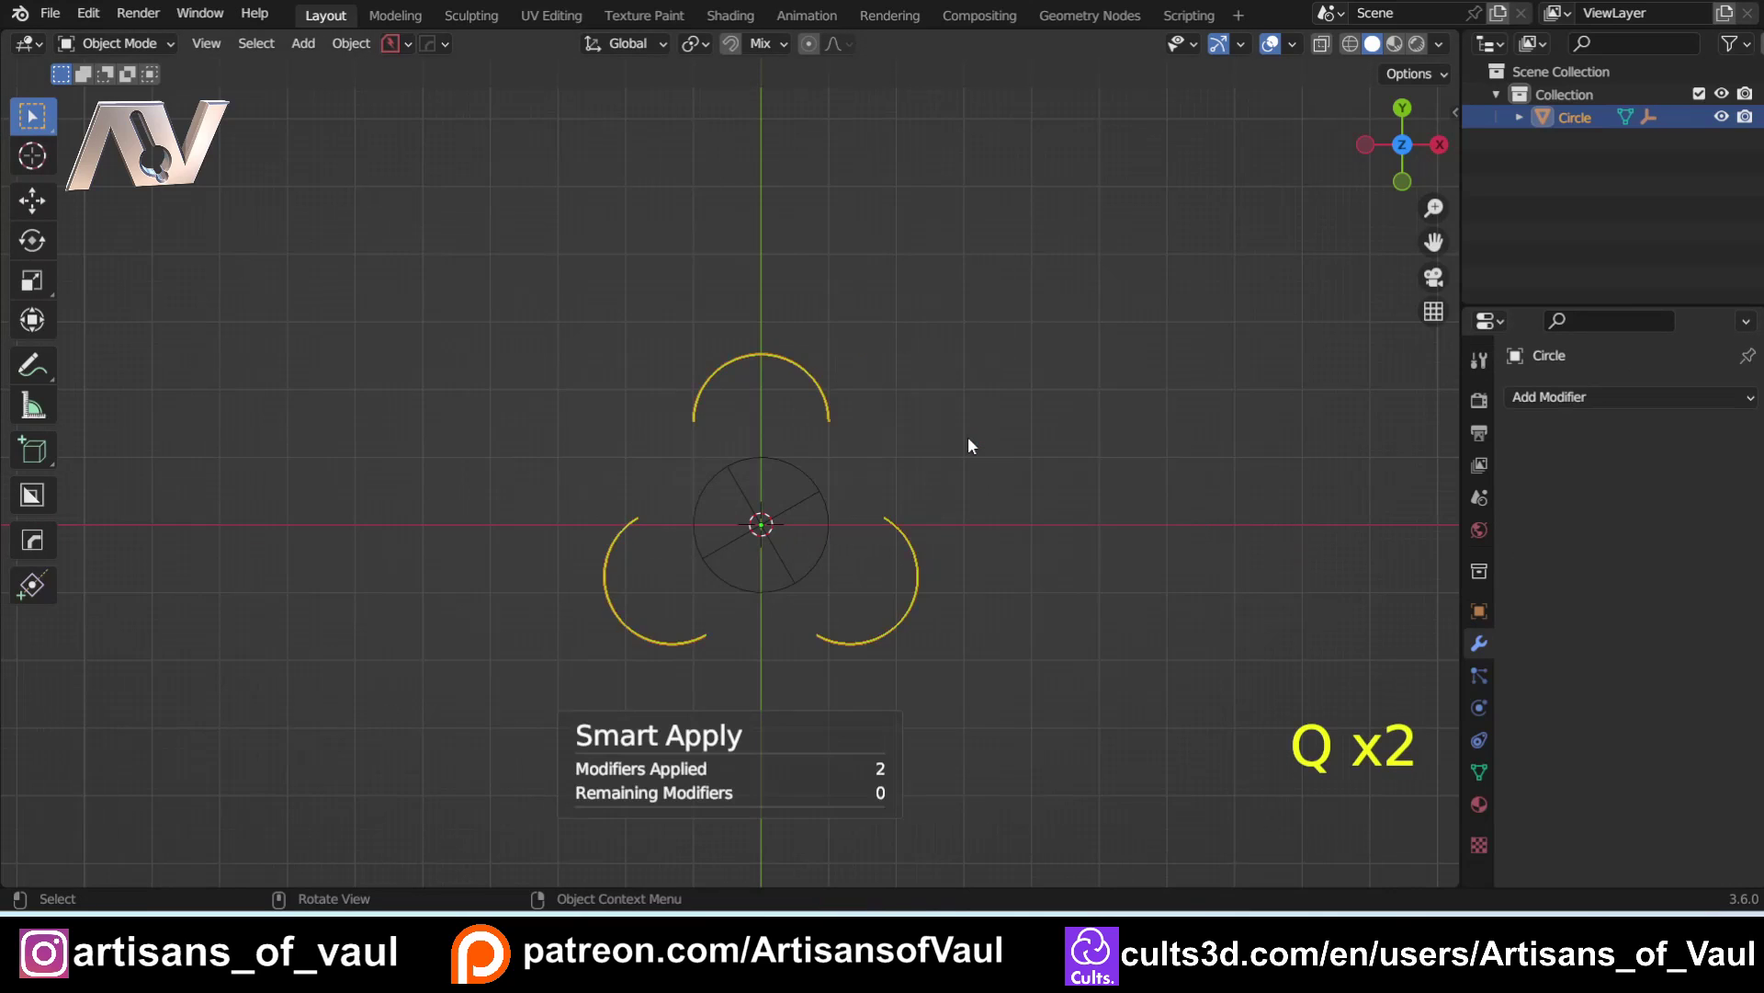
scroll(914, 433, up, 3)
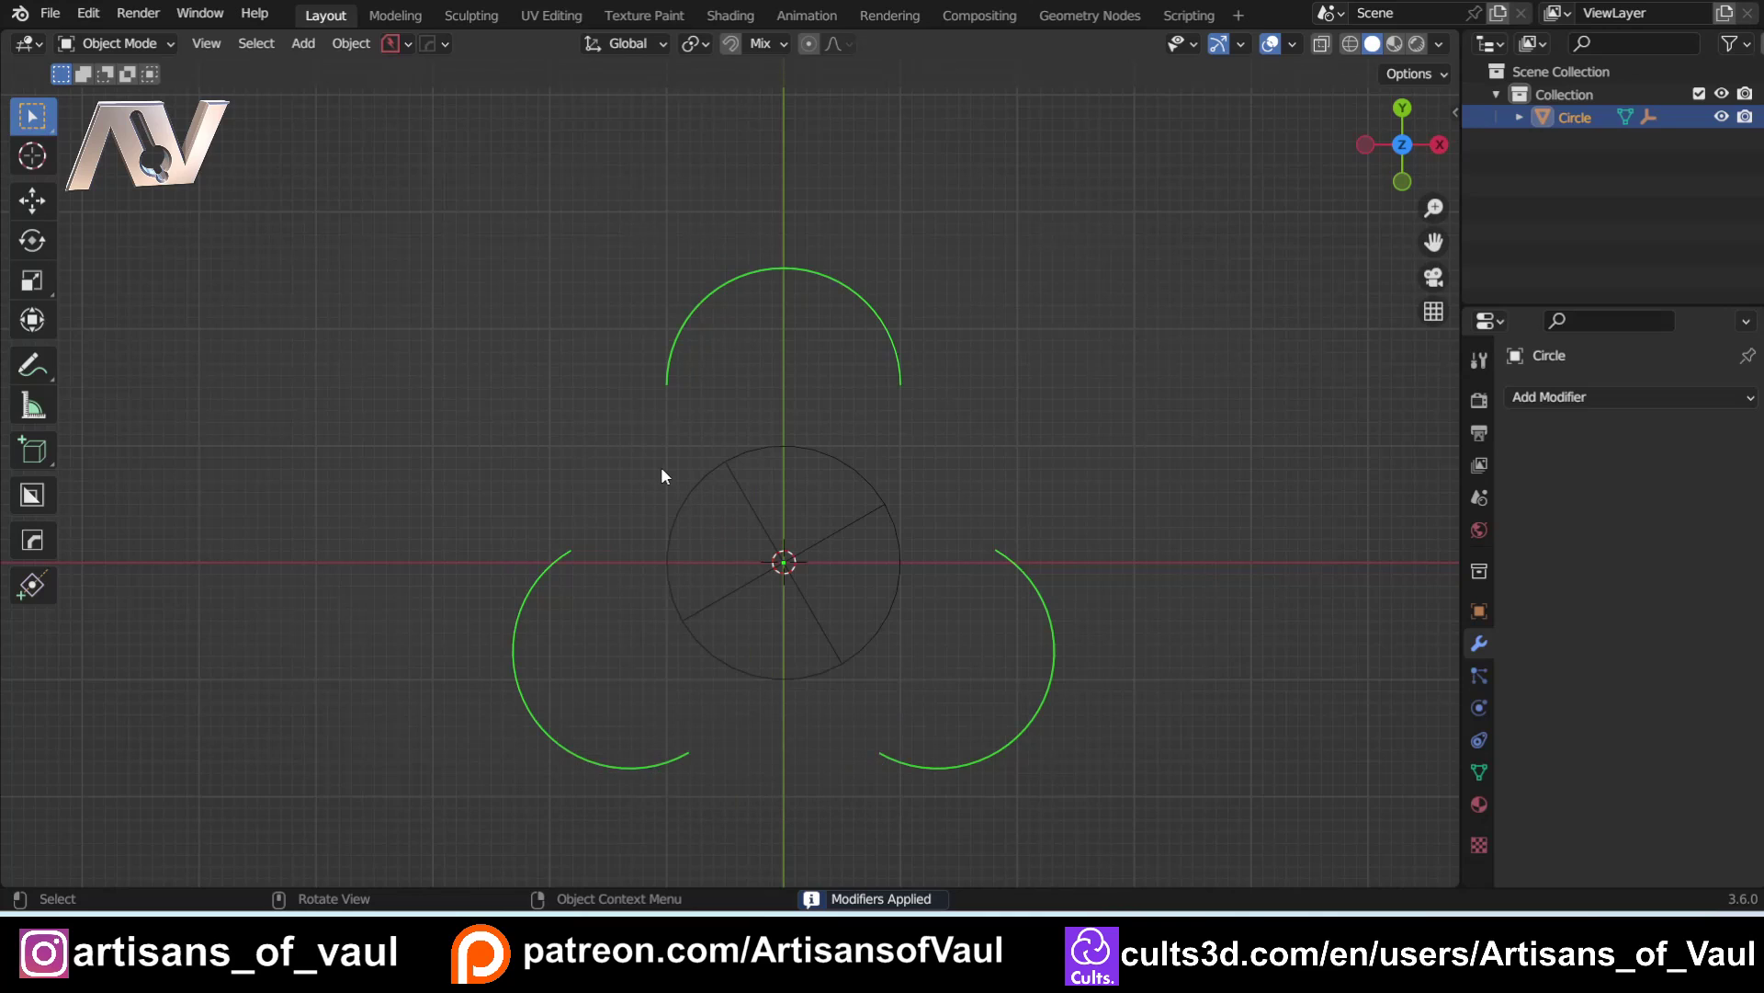
click(879, 501)
key(h)
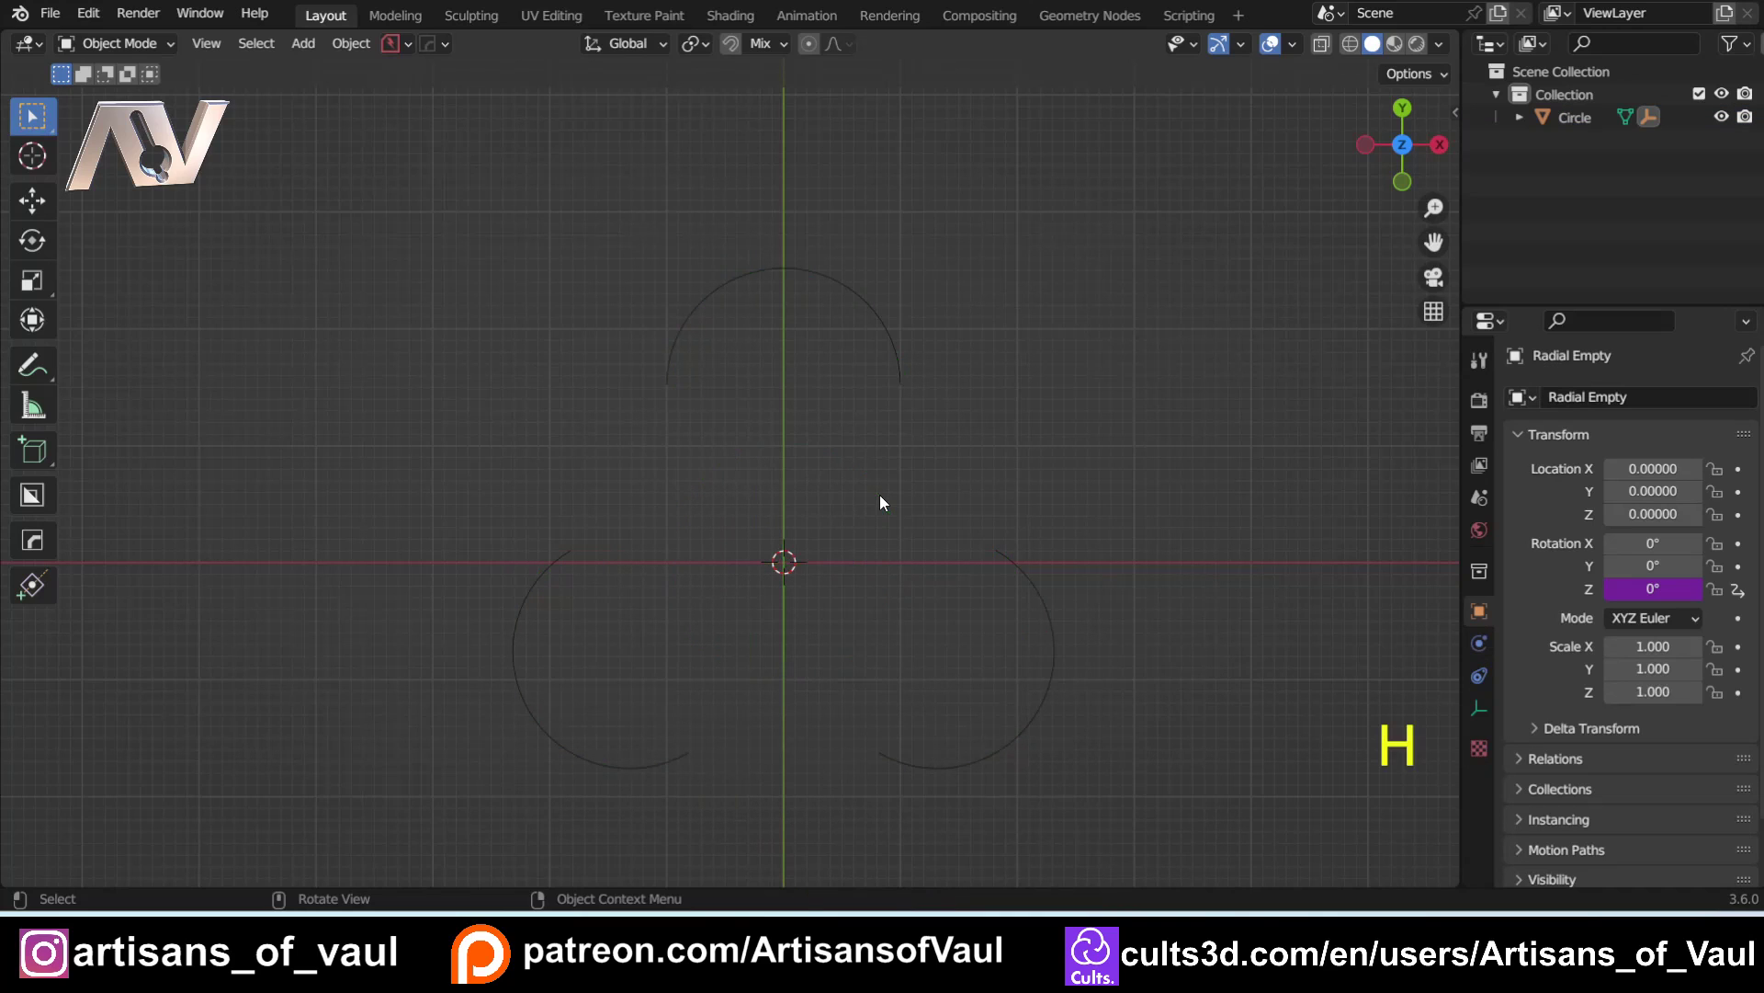
Step: Draw a 32-segment inward-curving arc joining the upper semicircle's left end to the left semicircle's upper end, with a bulge of about 0.285
click(671, 409)
key(Tab)
scroll(511, 546, up, 3)
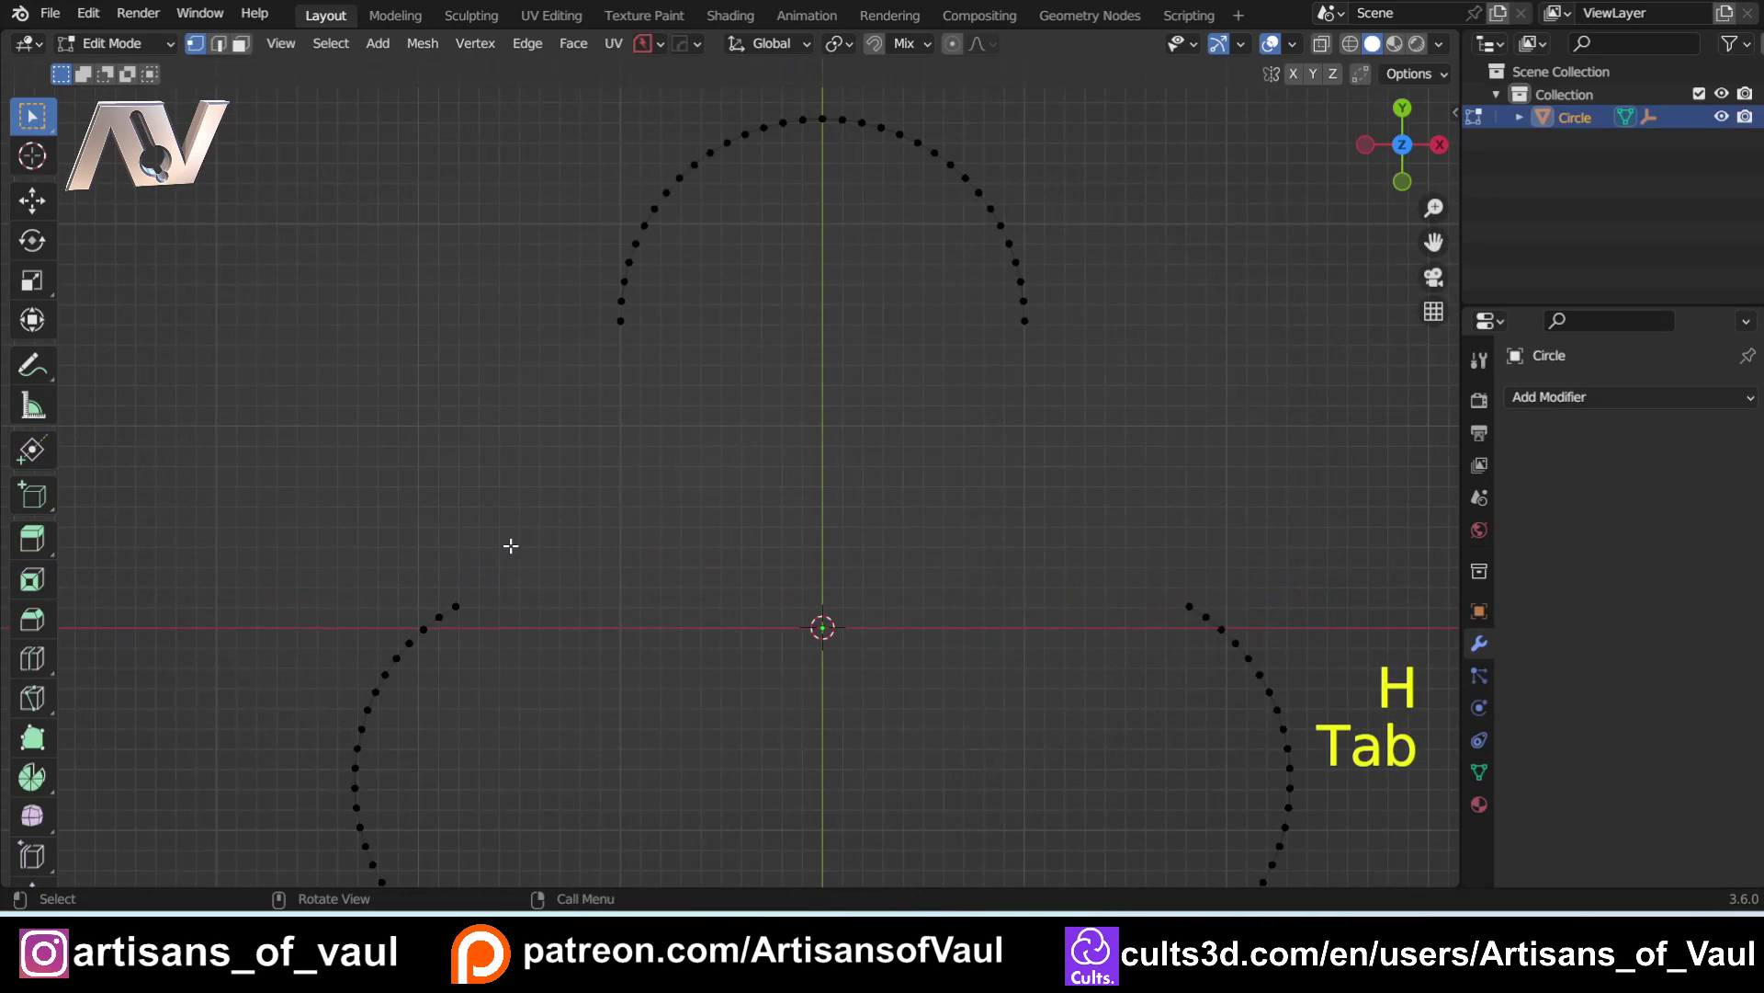
click(31, 452)
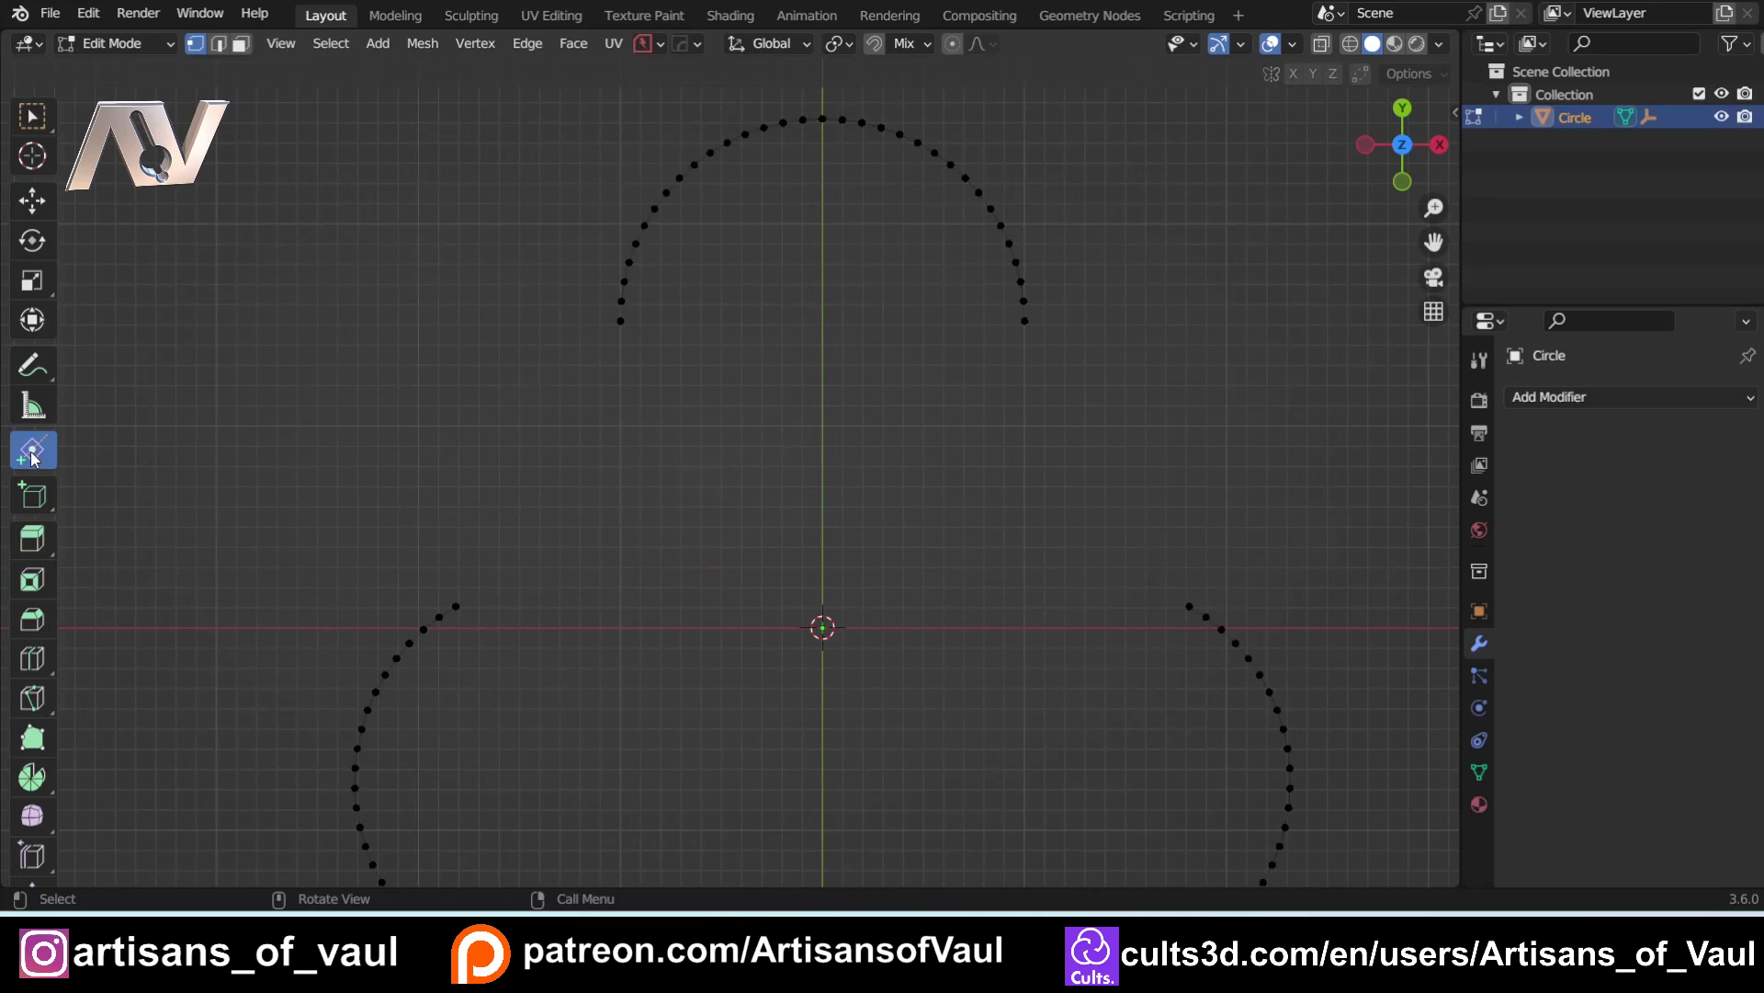
click(550, 844)
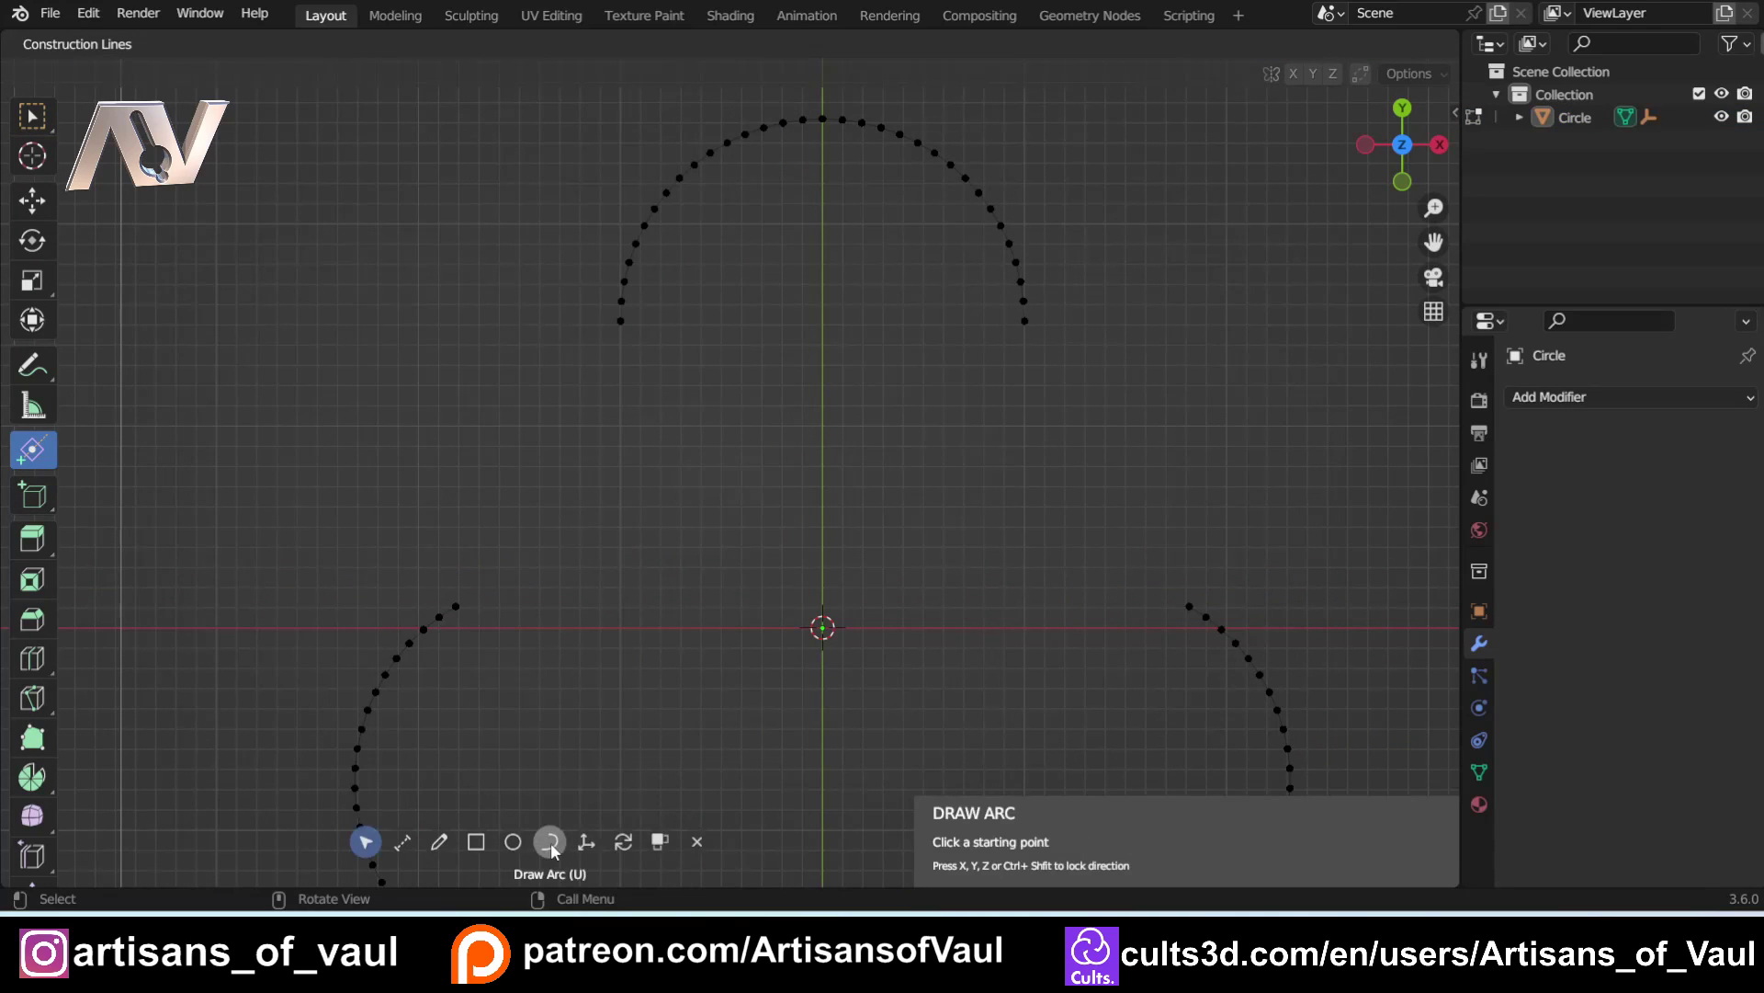
click(621, 324)
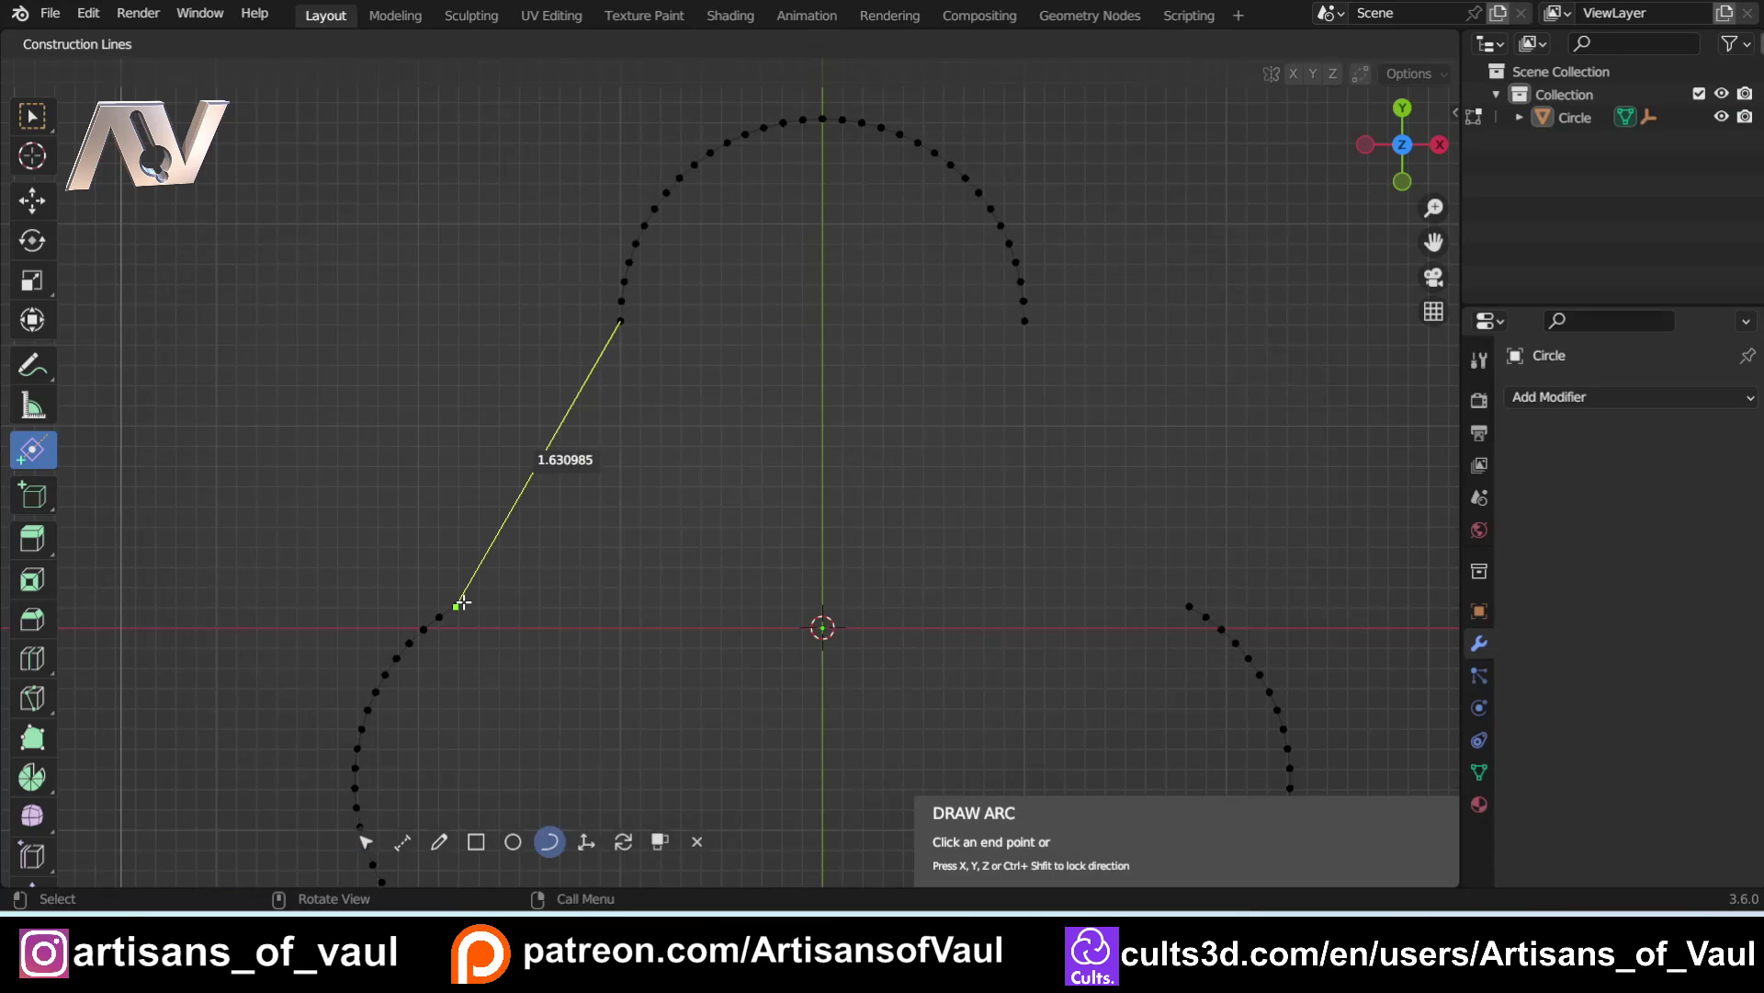
click(460, 604)
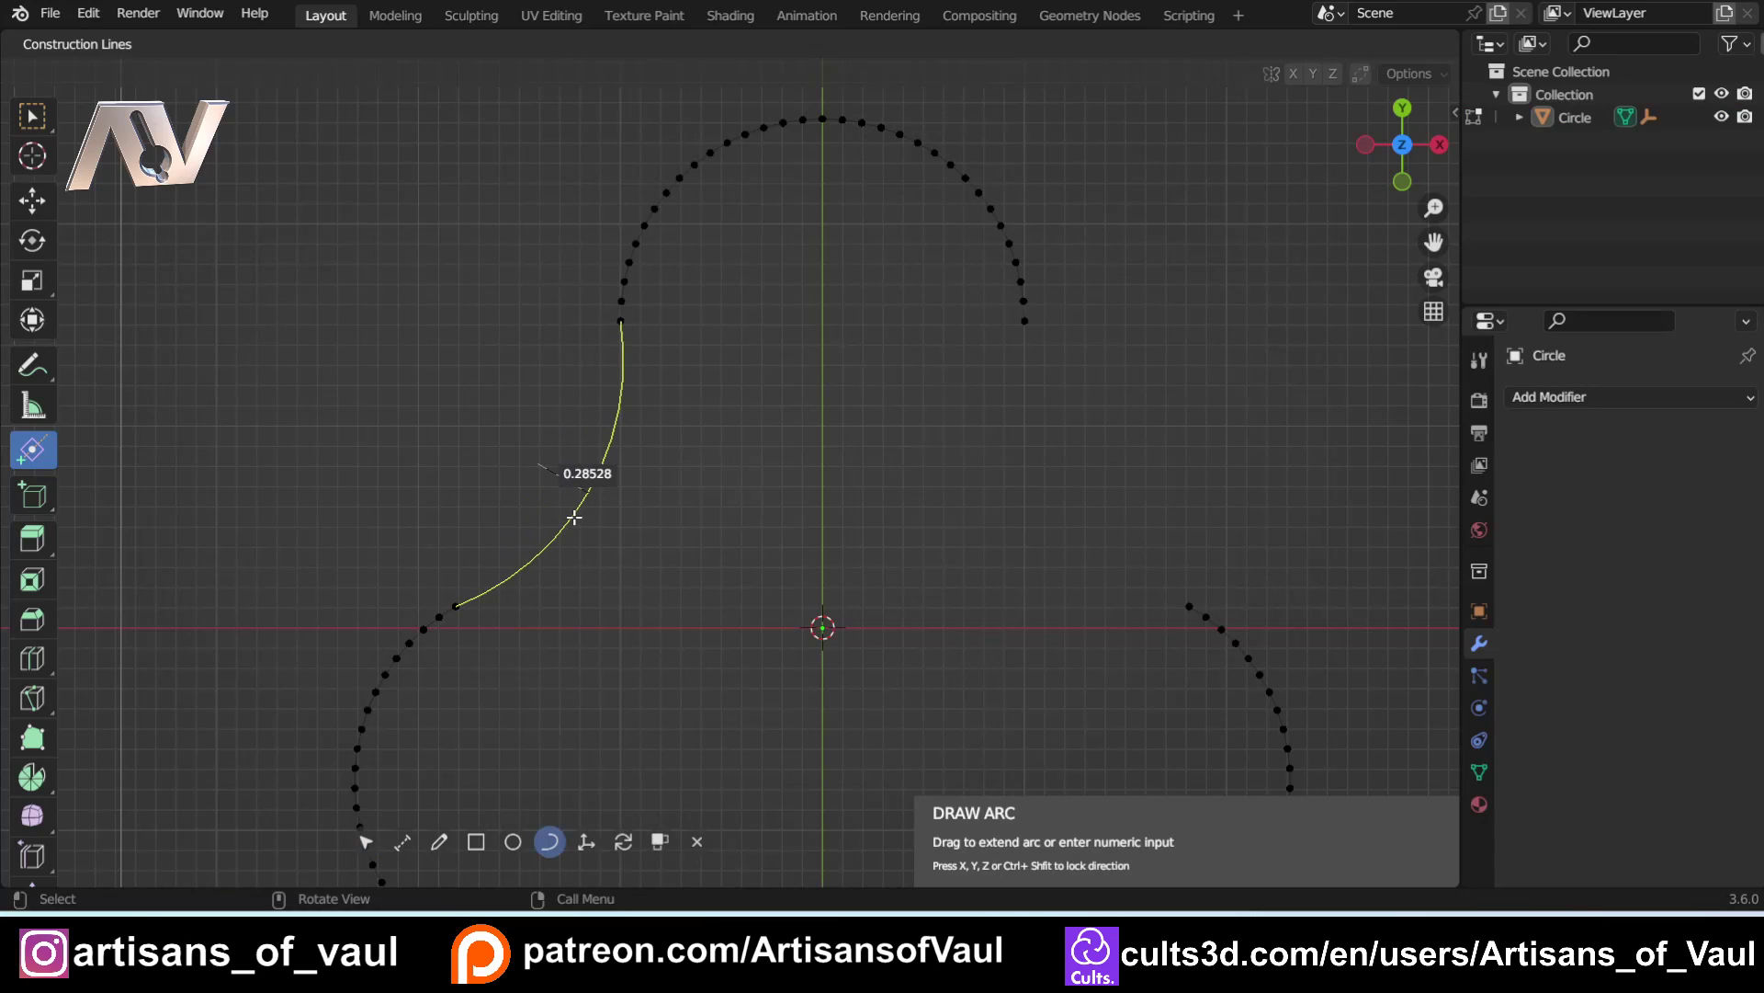
key(ctrl)
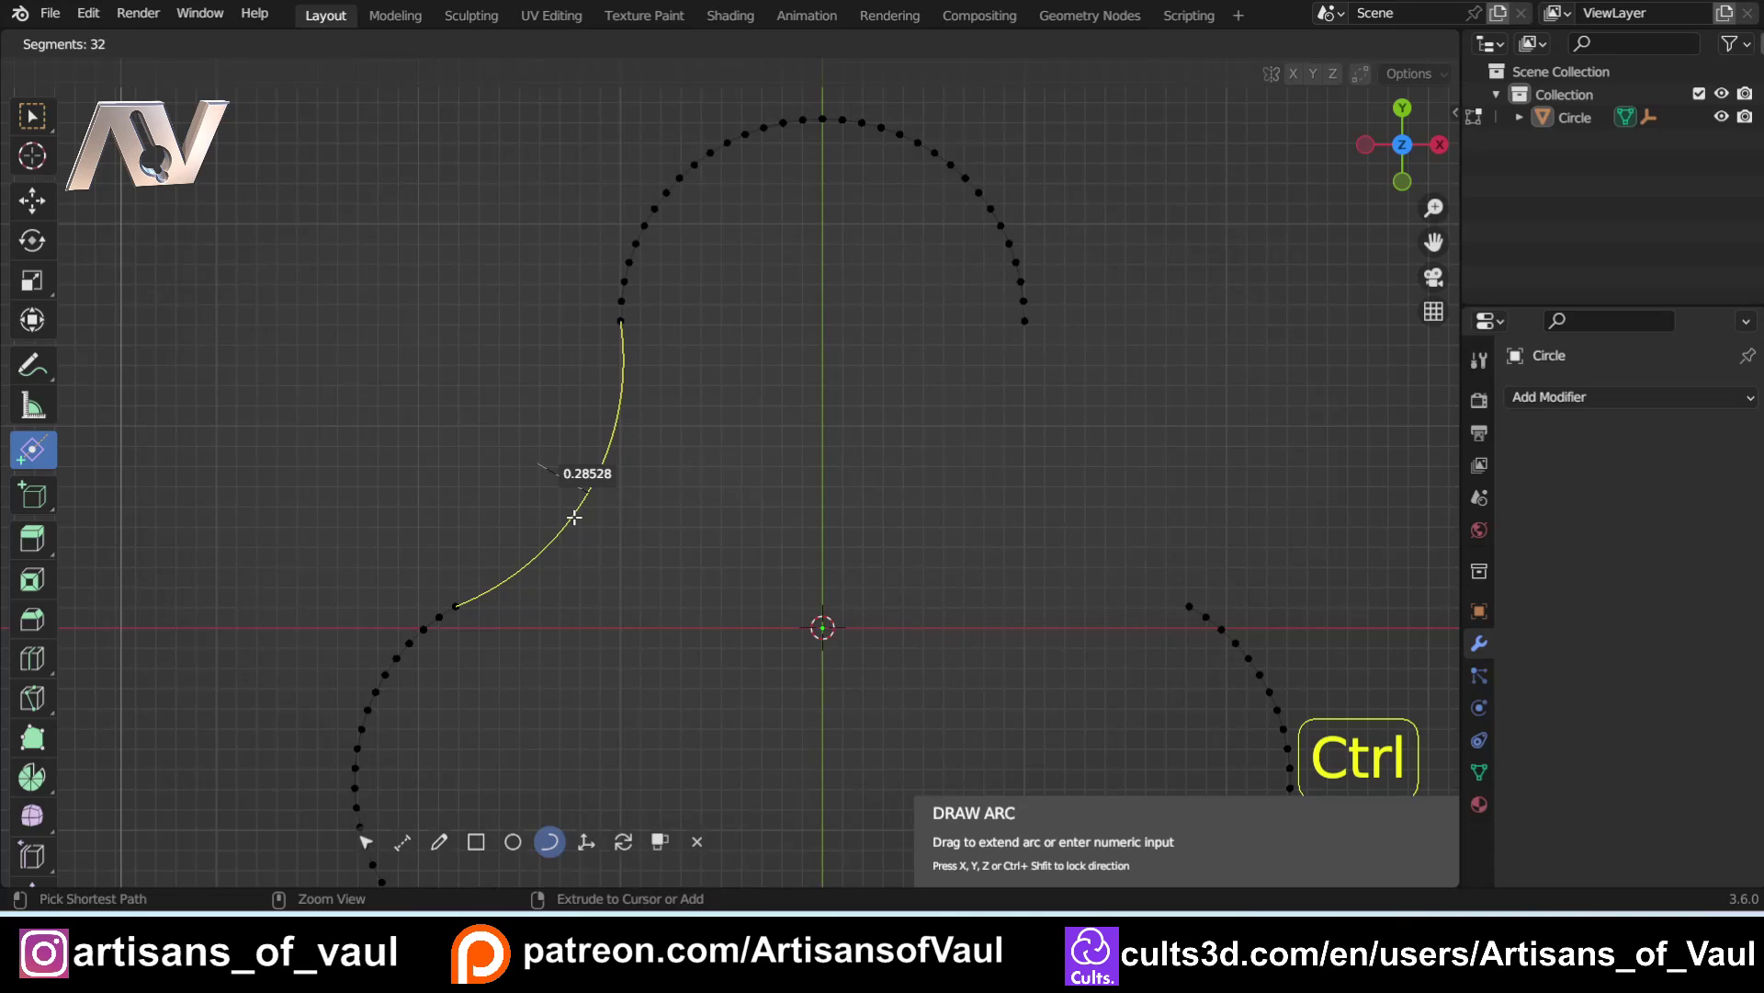
mouse_move(574, 518)
mouse_down()
mouse_move(607, 520)
mouse_move(579, 507)
mouse_up()
Step: Duplicate the new connecting arc and rotate the copy 120° around the 3D cursor
click(30, 117)
drag(720, 309, 454, 653)
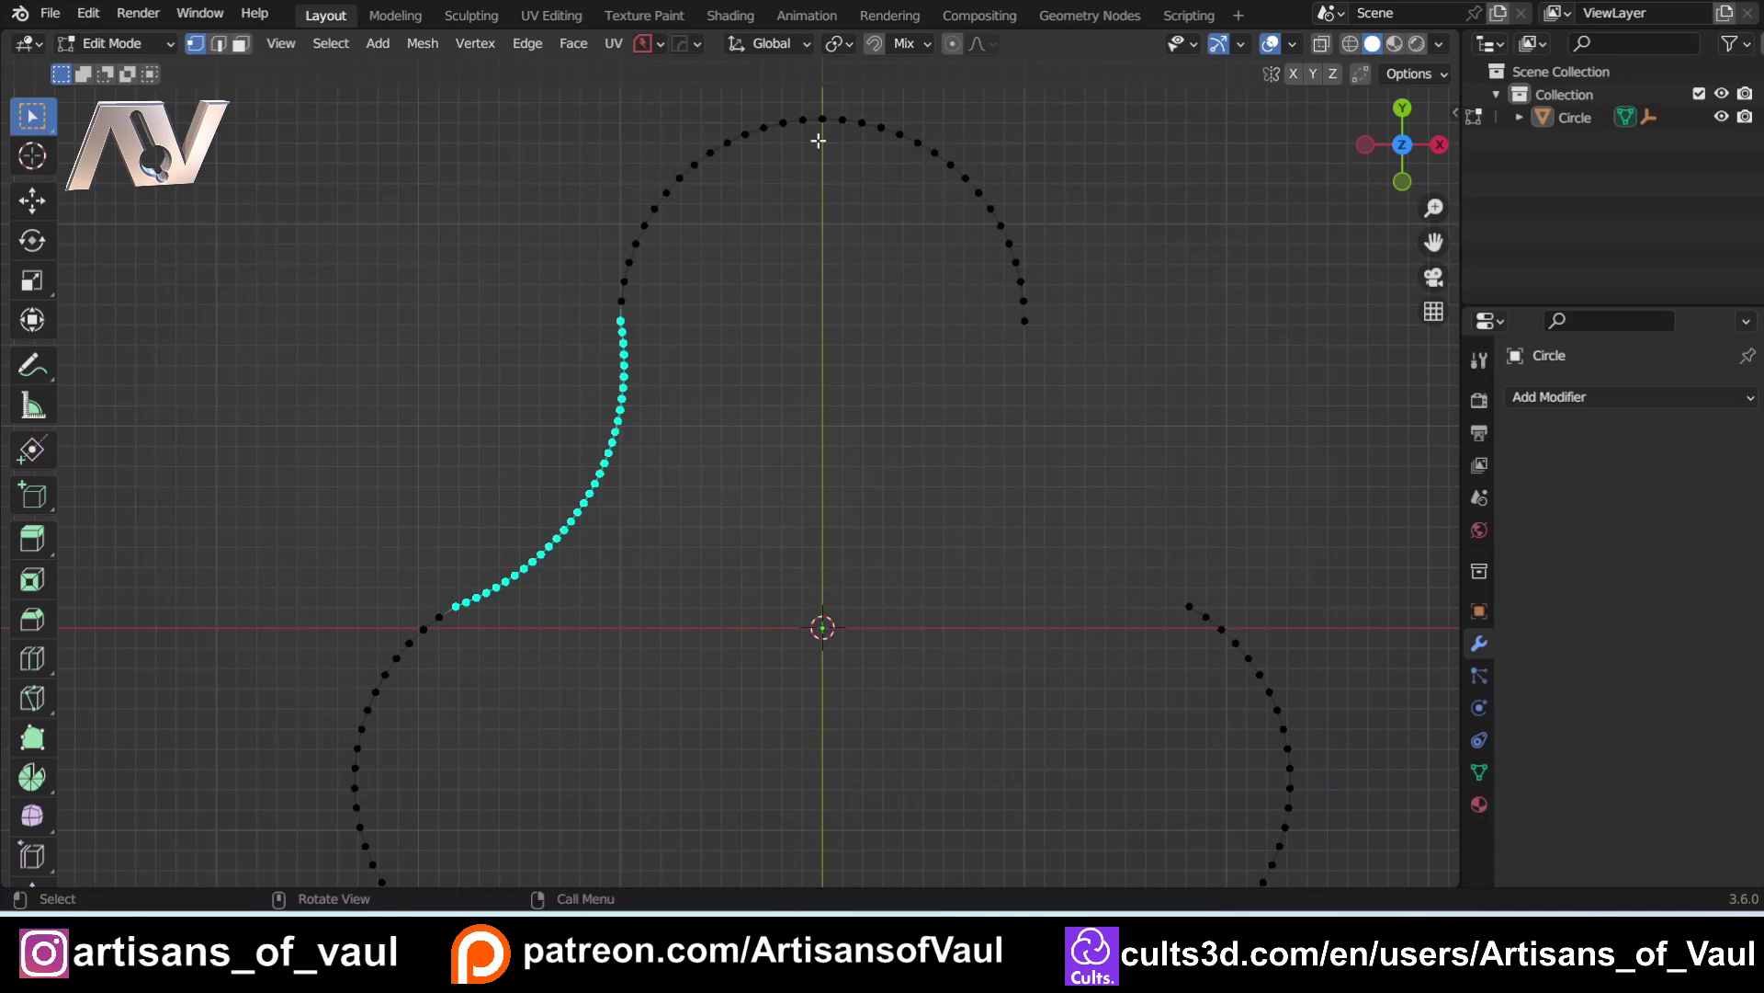
click(838, 43)
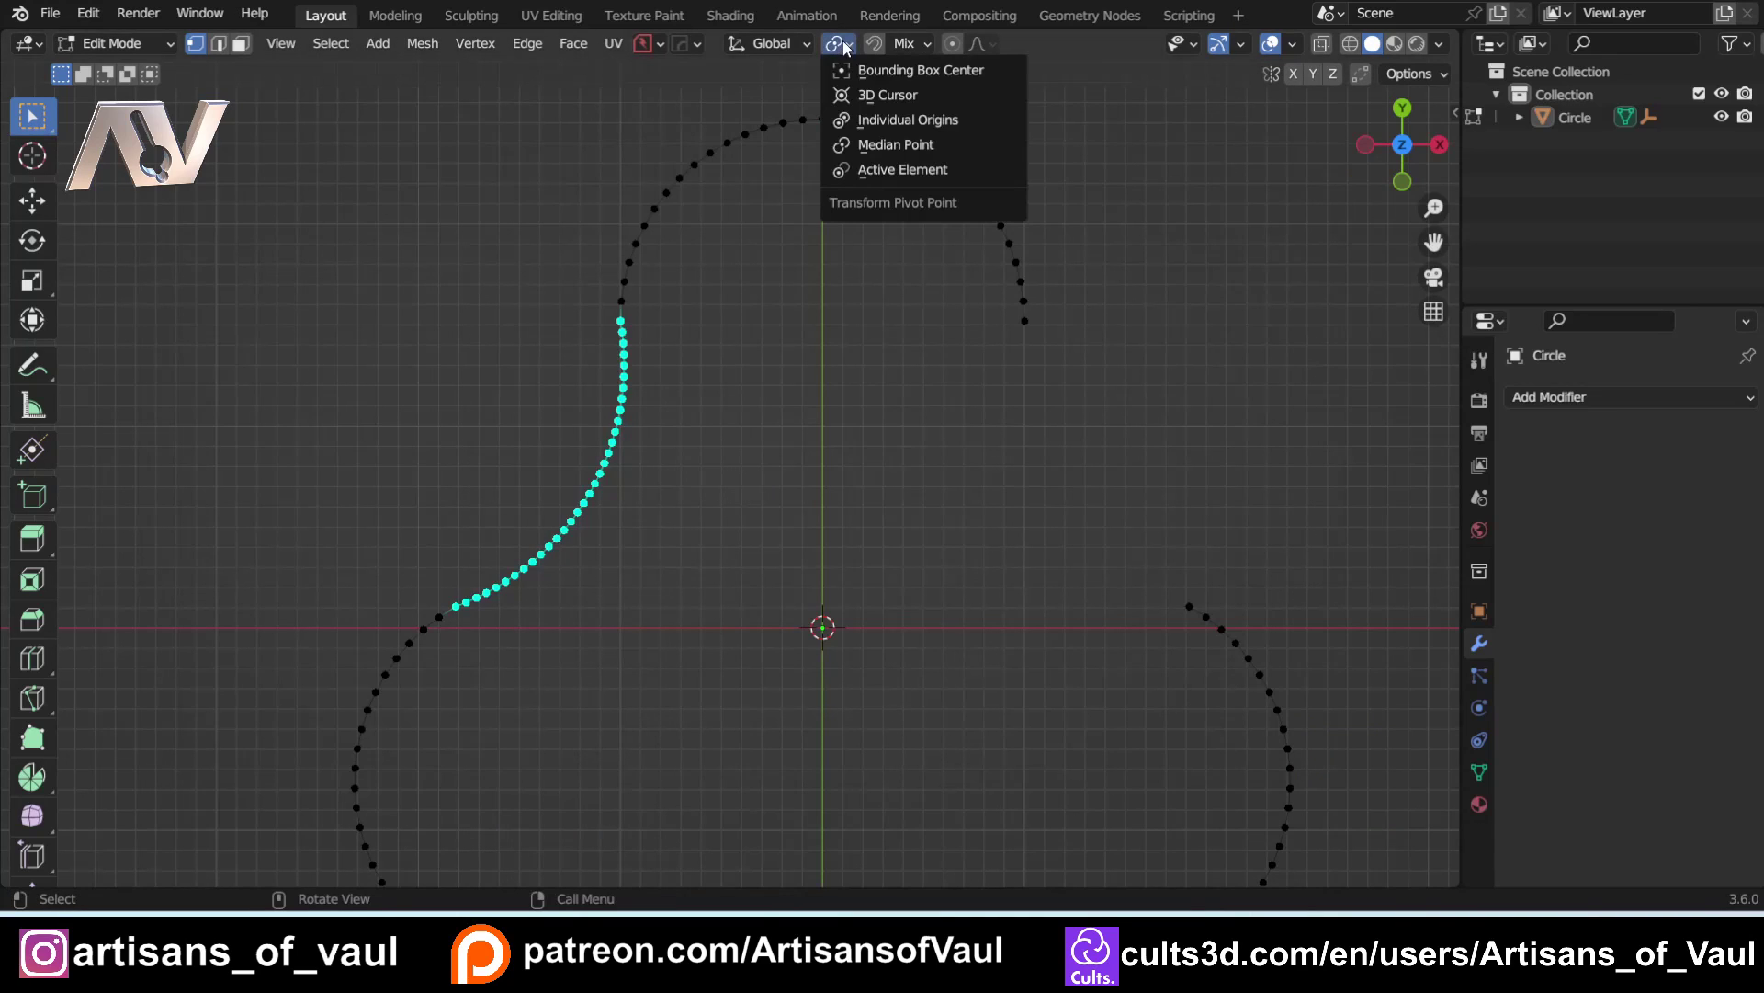
click(910, 96)
key(shift+d)
key(r)
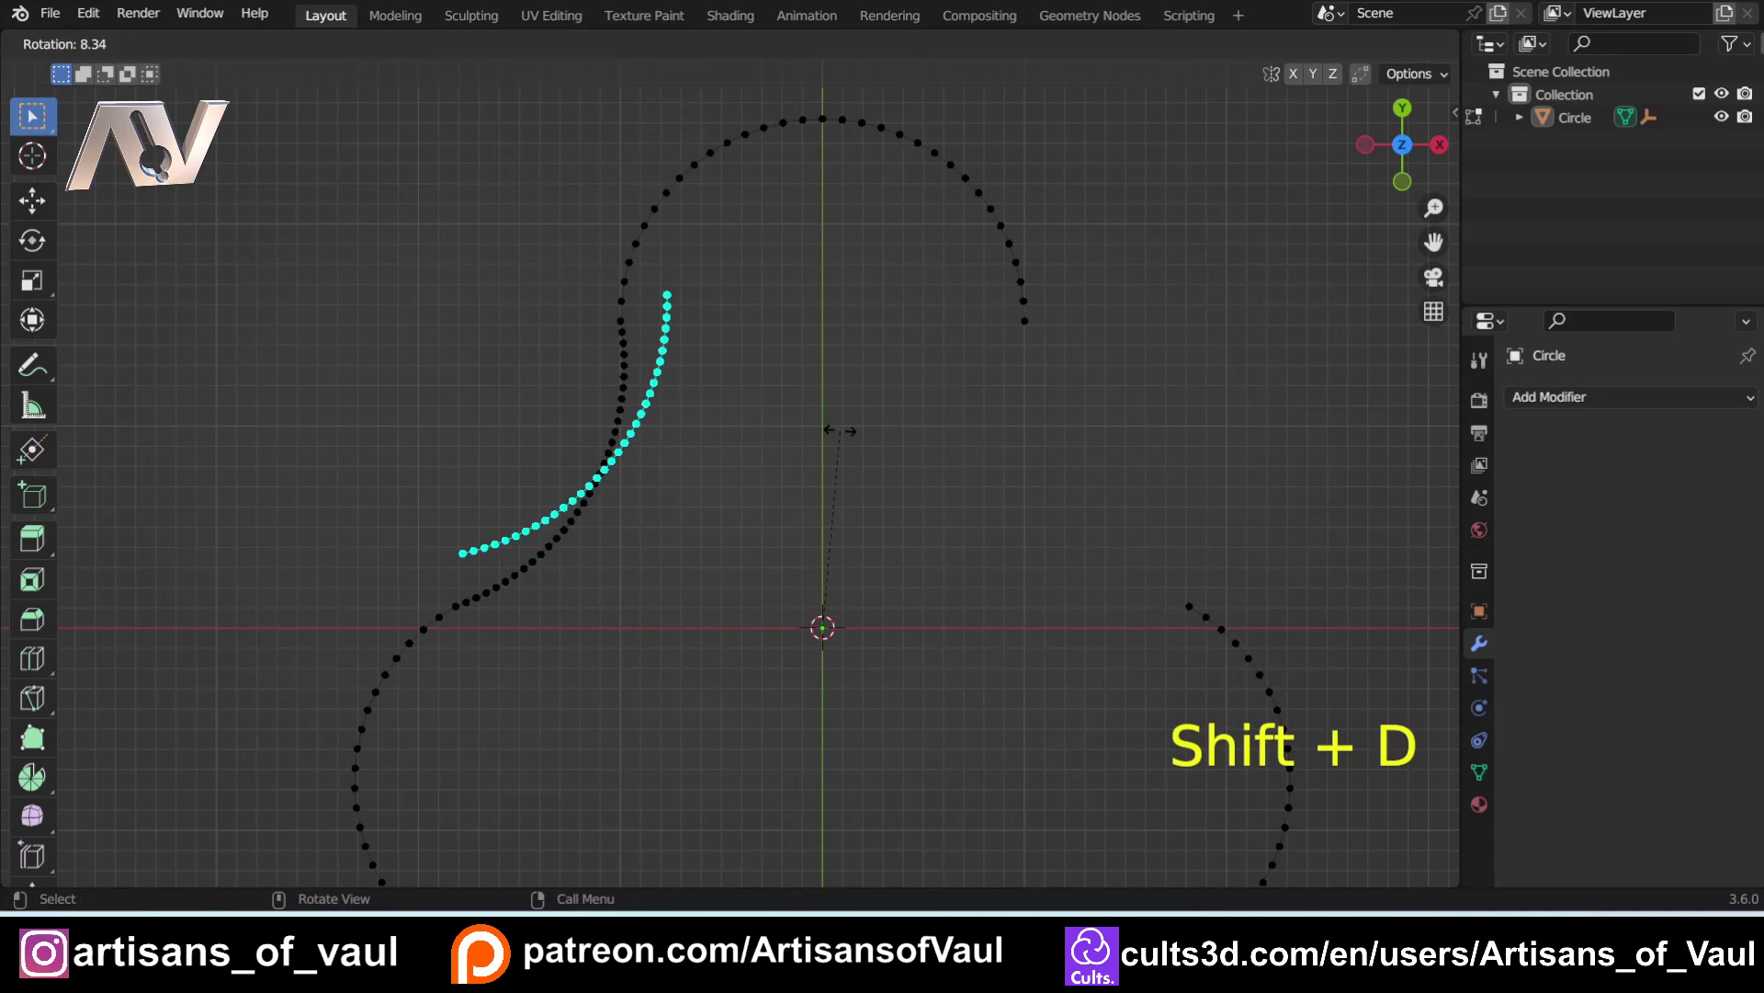
text(120)
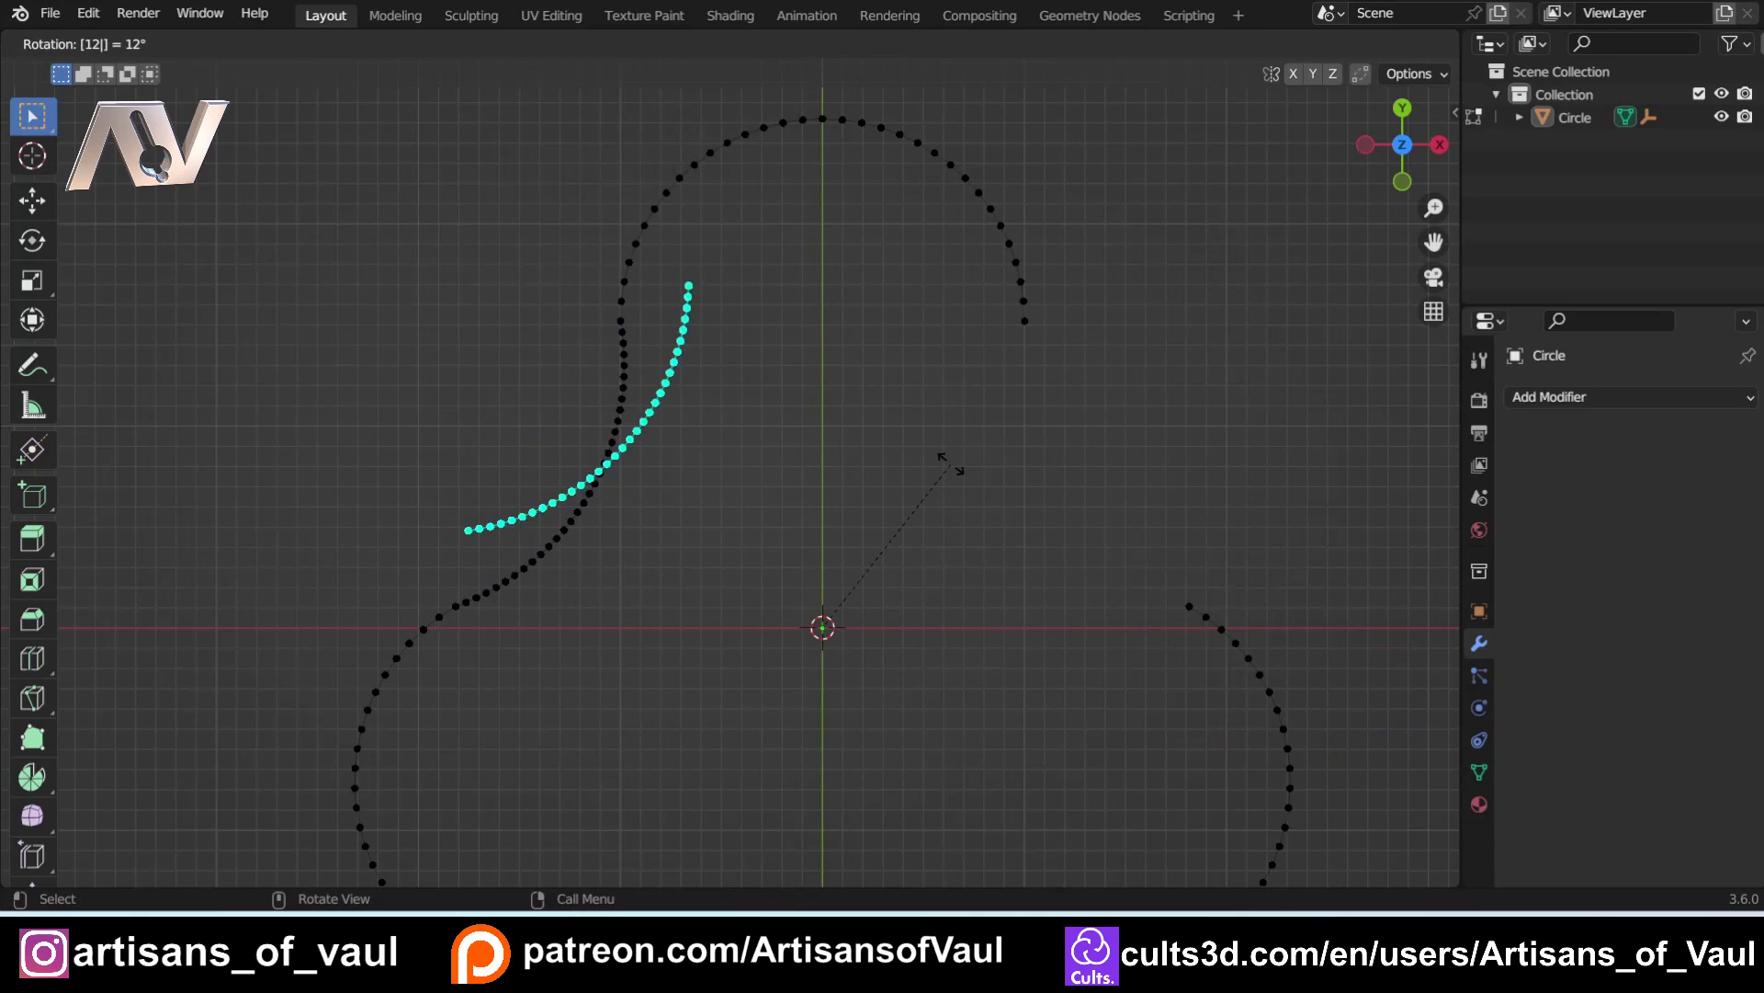
key(Return)
Step: Repeat the 120° rotated duplication to close the gap between the two lower lobes
scroll(951, 465, down, 5)
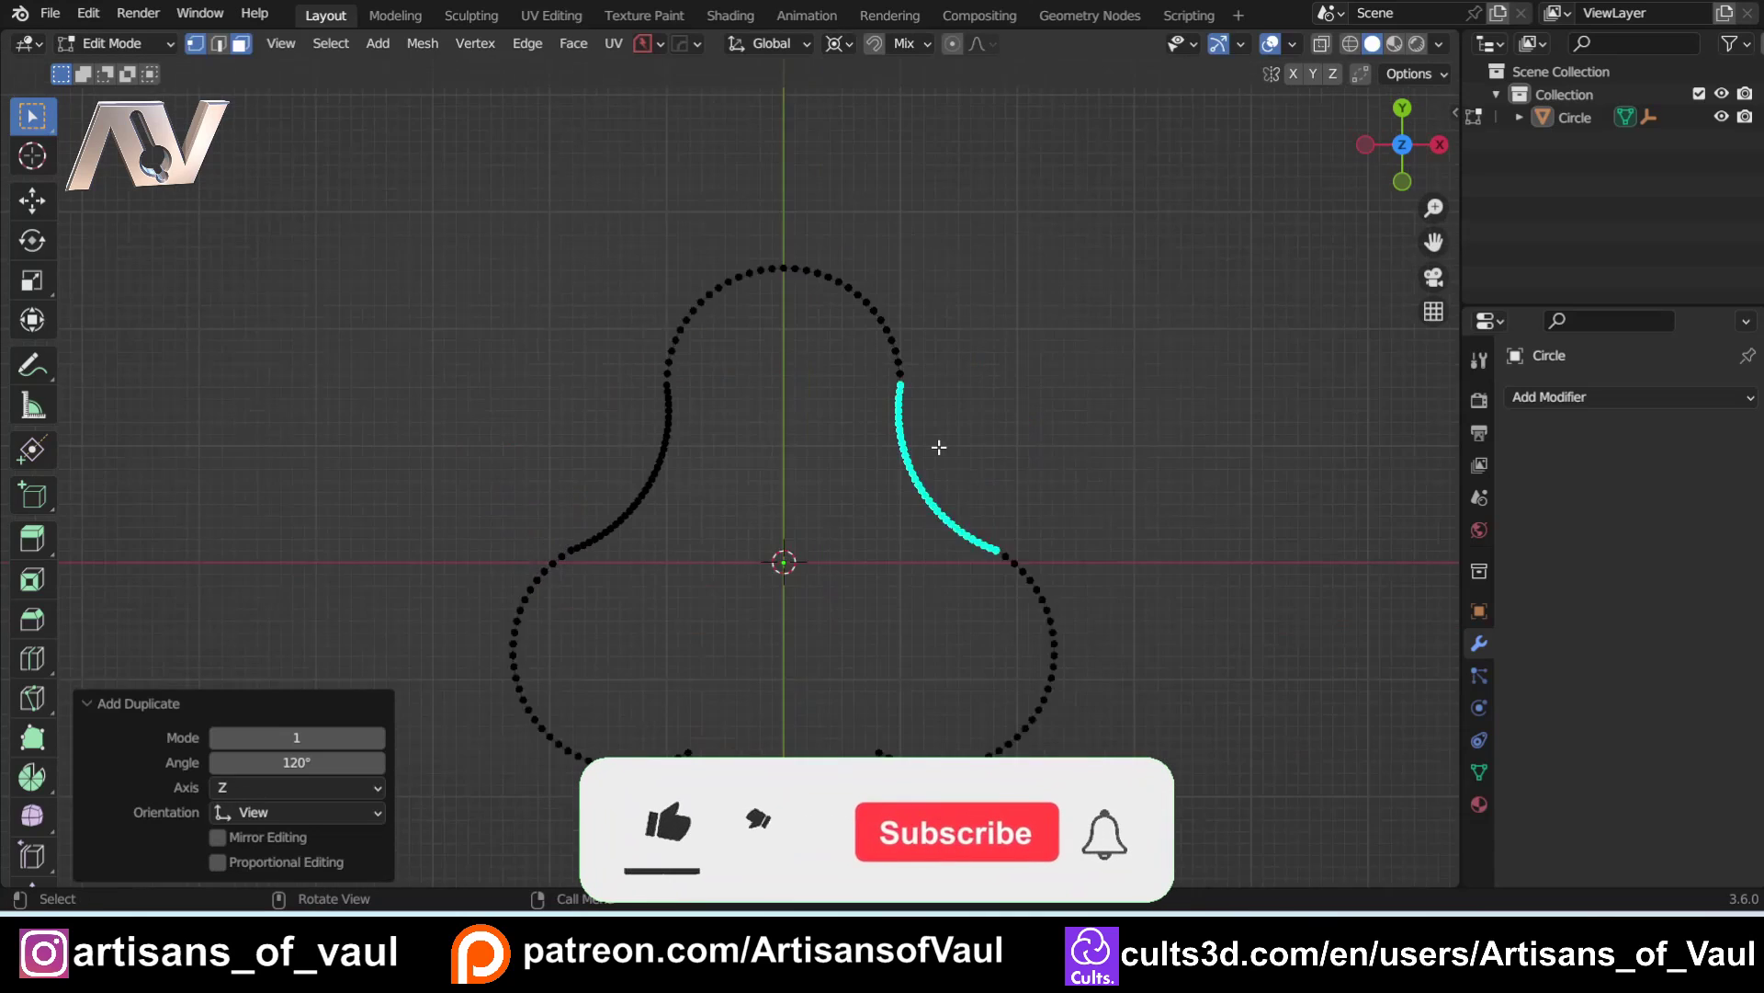
shift+scroll(919, 450, down, 3)
key(shift+r)
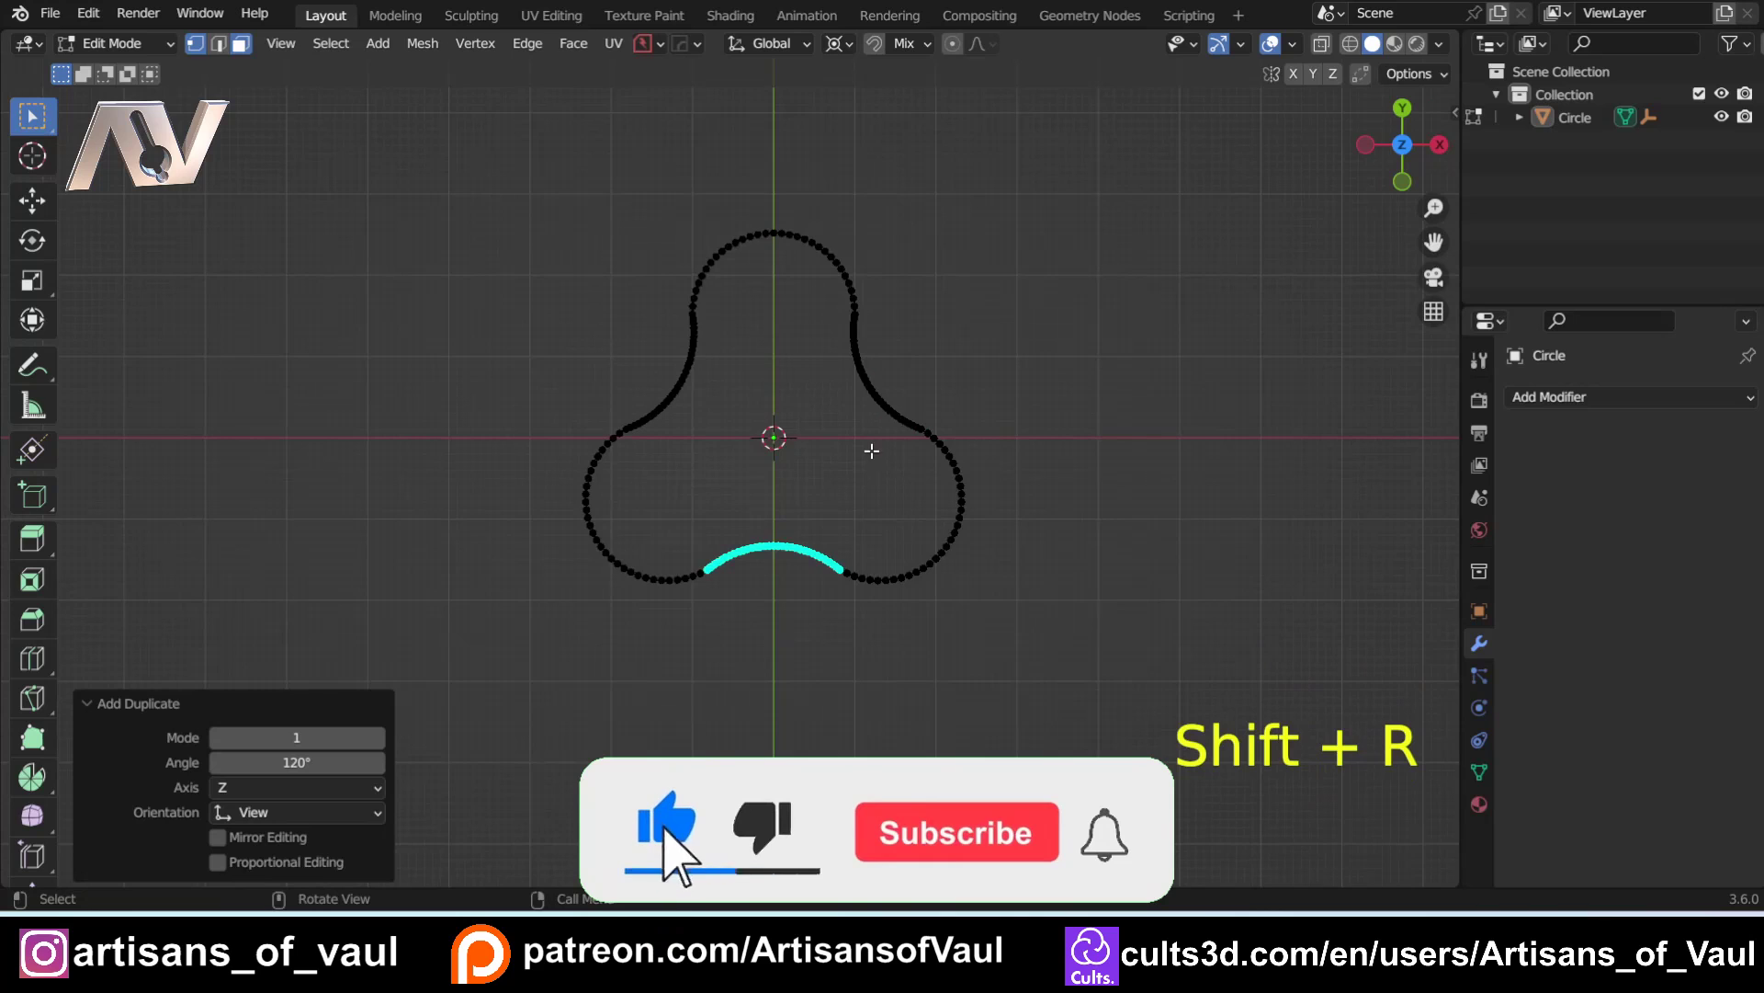
Step: Check whether the lower connecting arc is joined to the left lobe at their shared end point
scroll(871, 450, up, 4)
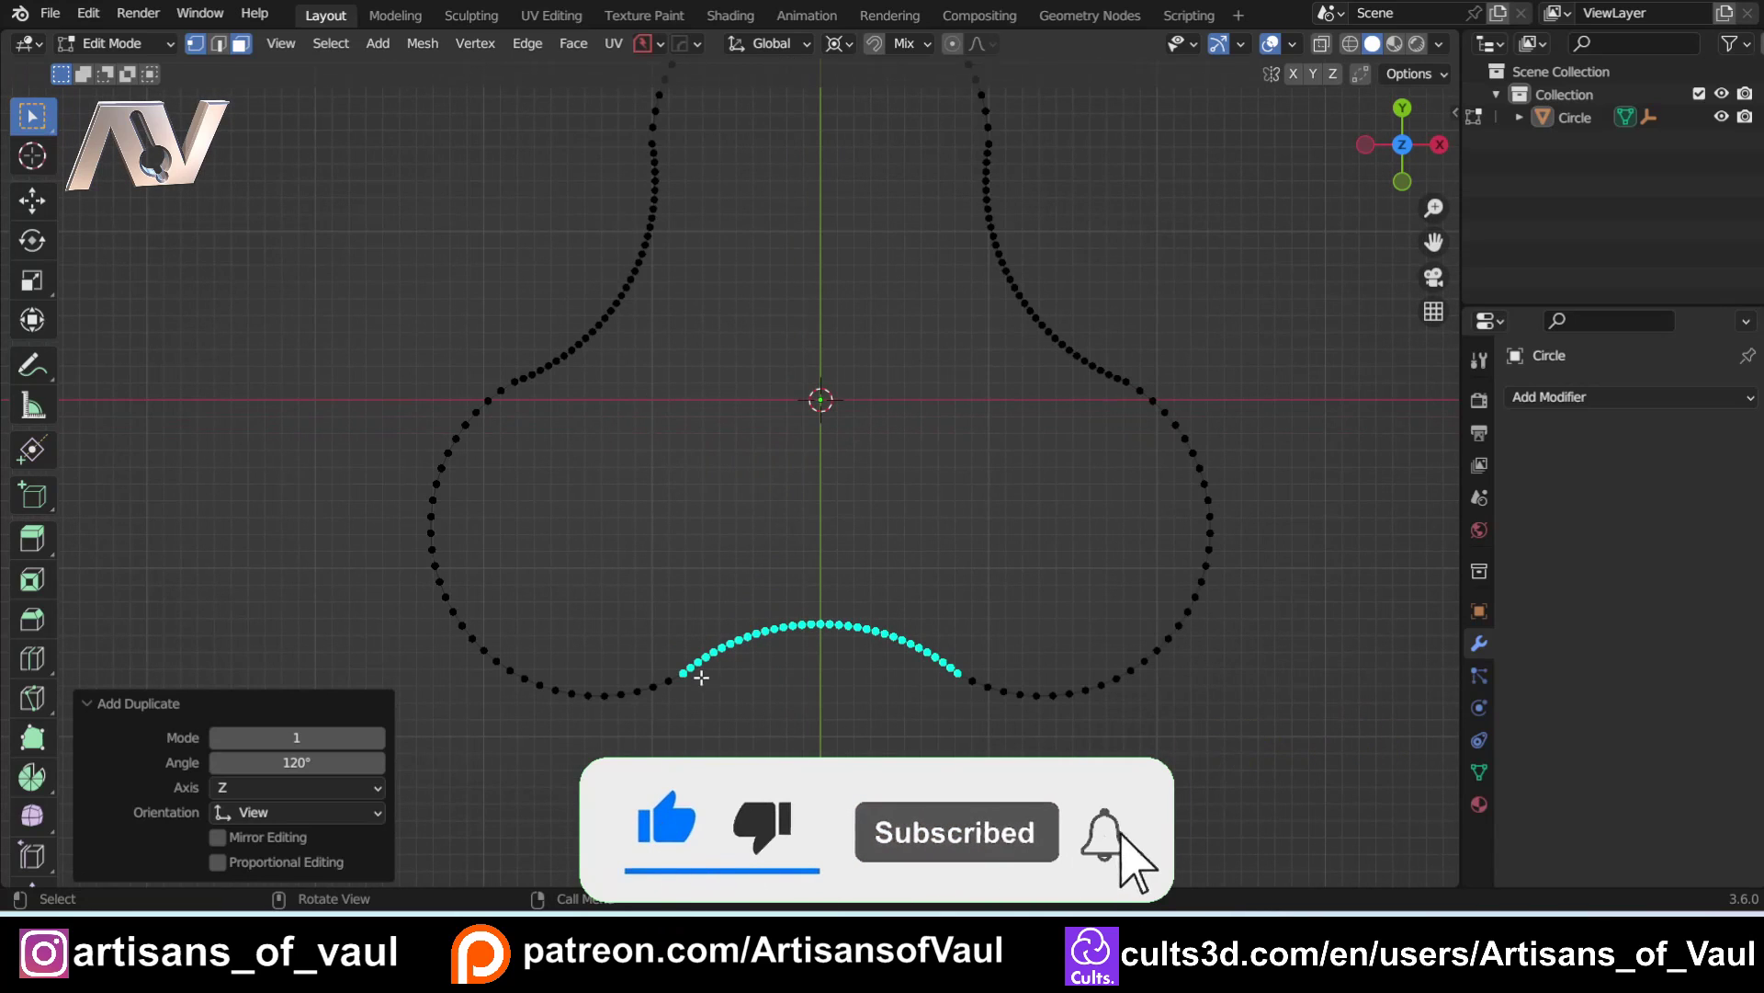
click(696, 673)
scroll(726, 634, up, 5)
shift+scroll(783, 546, down, 3)
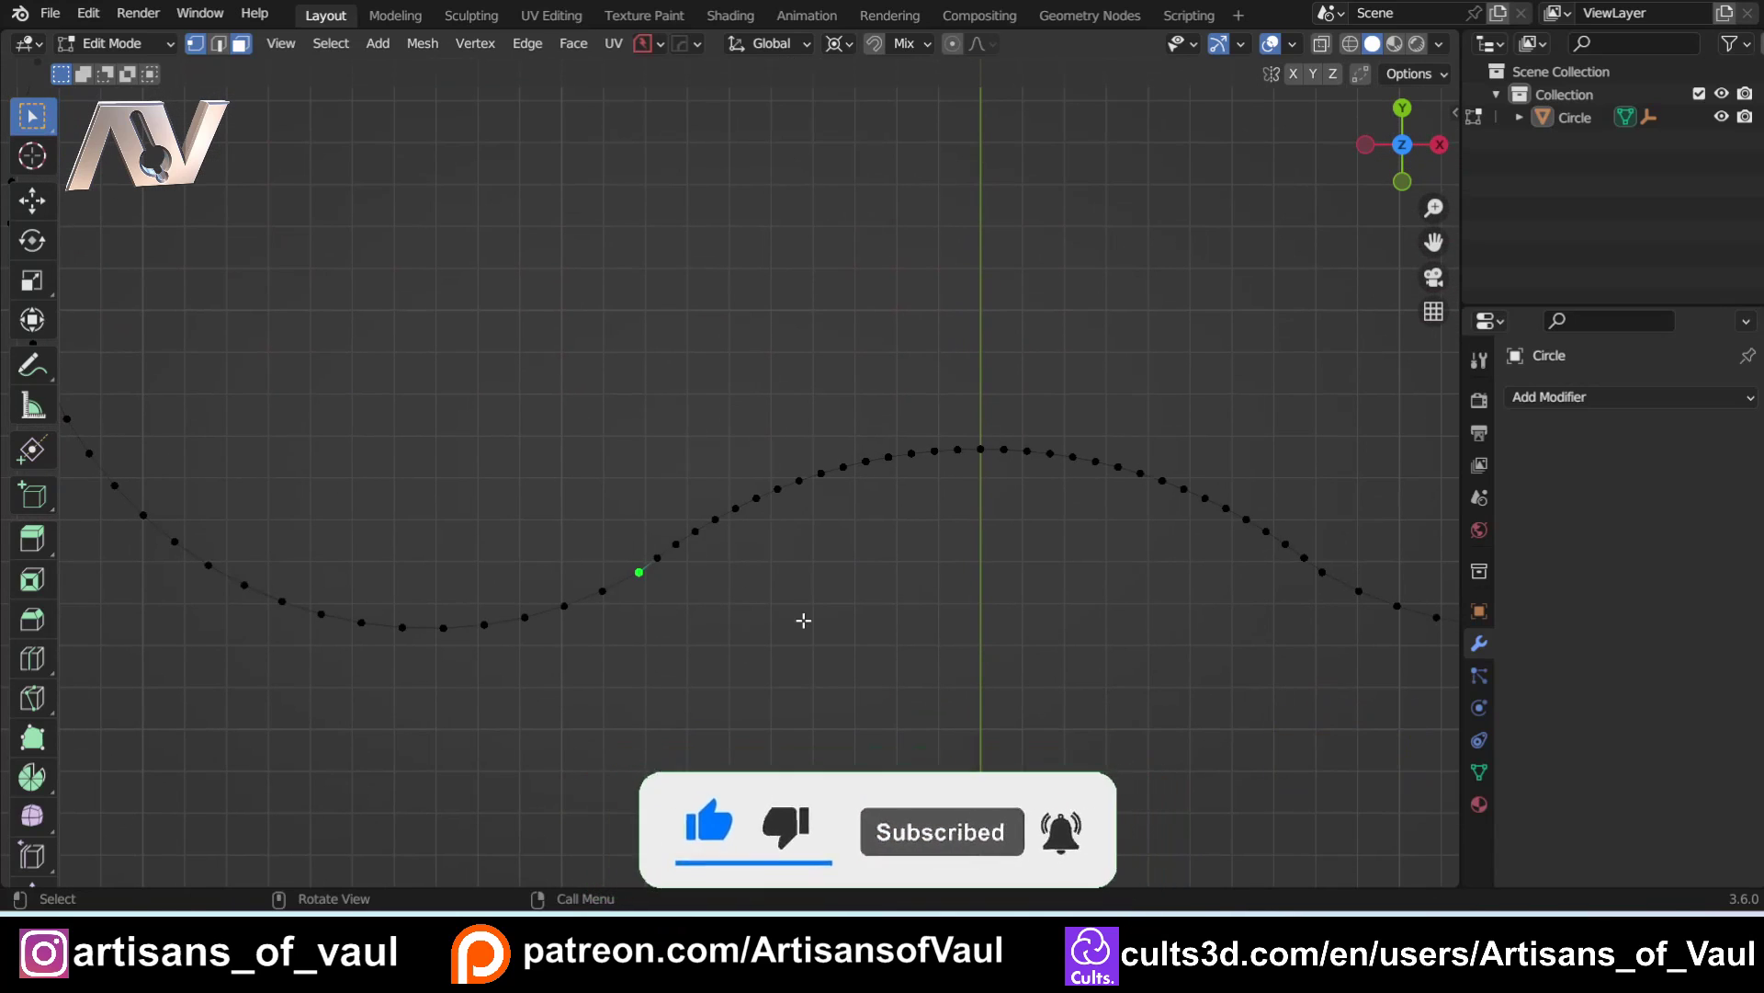
key(g)
right_click(802, 473)
scroll(803, 397, down, 6)
shift+middle_drag(776, 308, 676, 574)
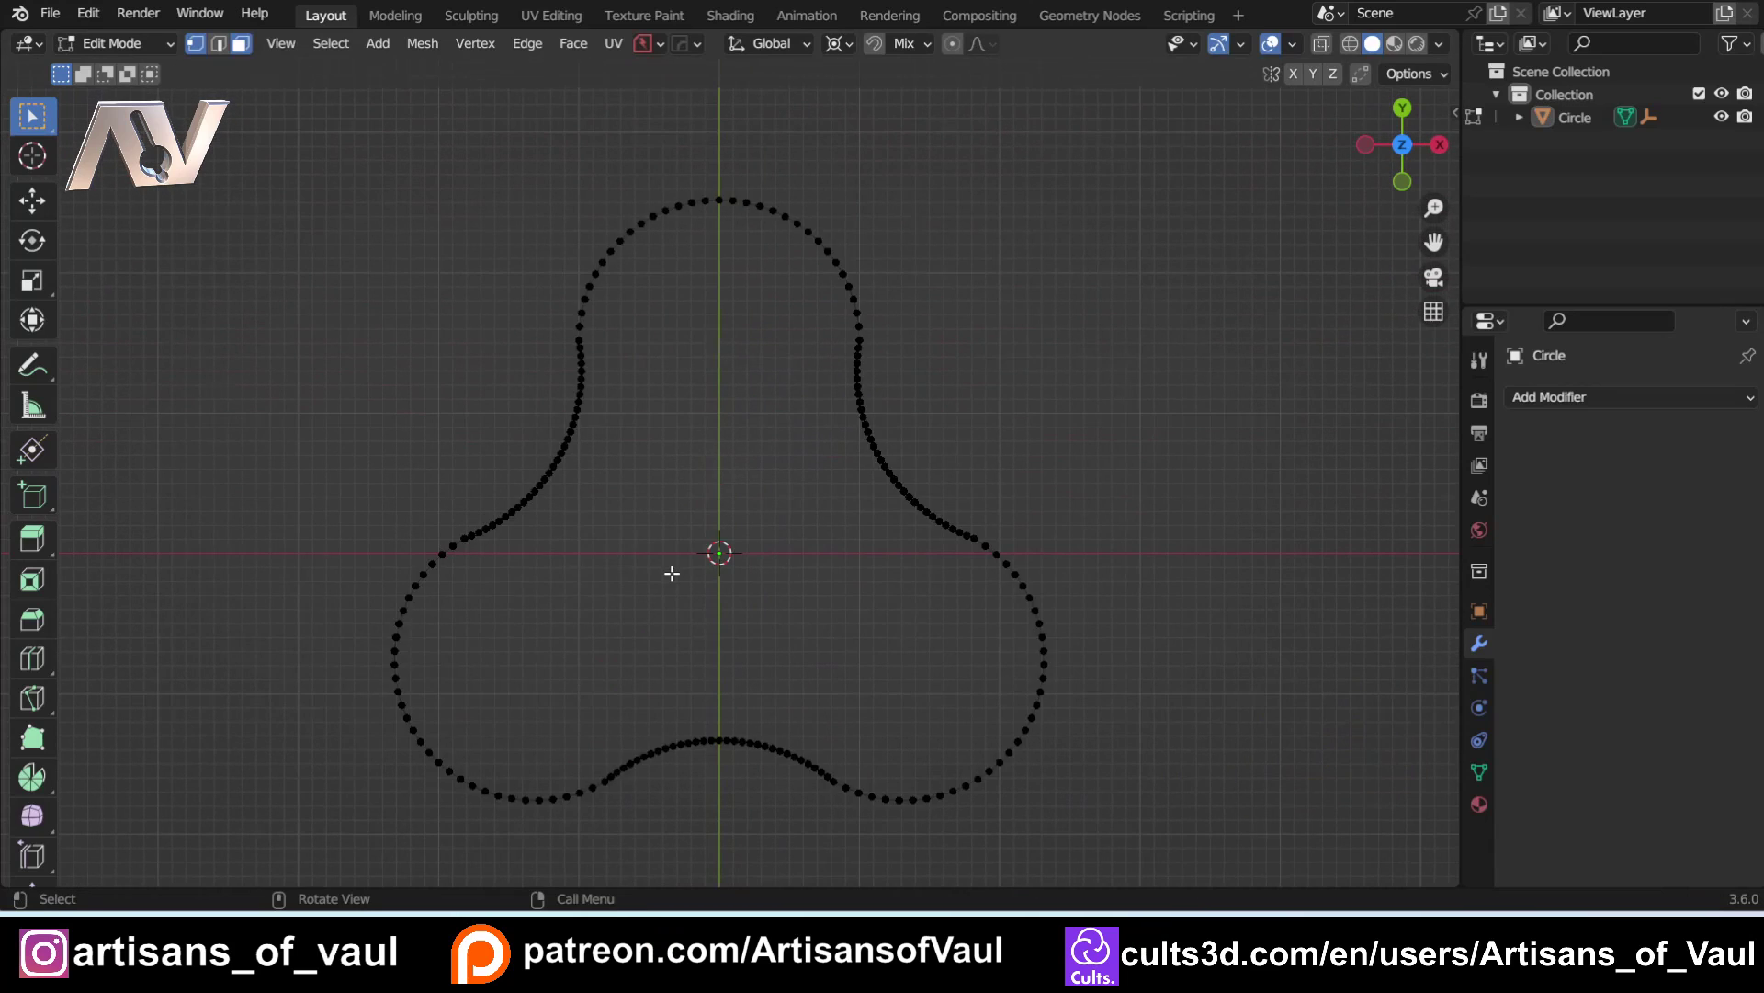
Step: Merge all vertices of the outline by distance
key(a)
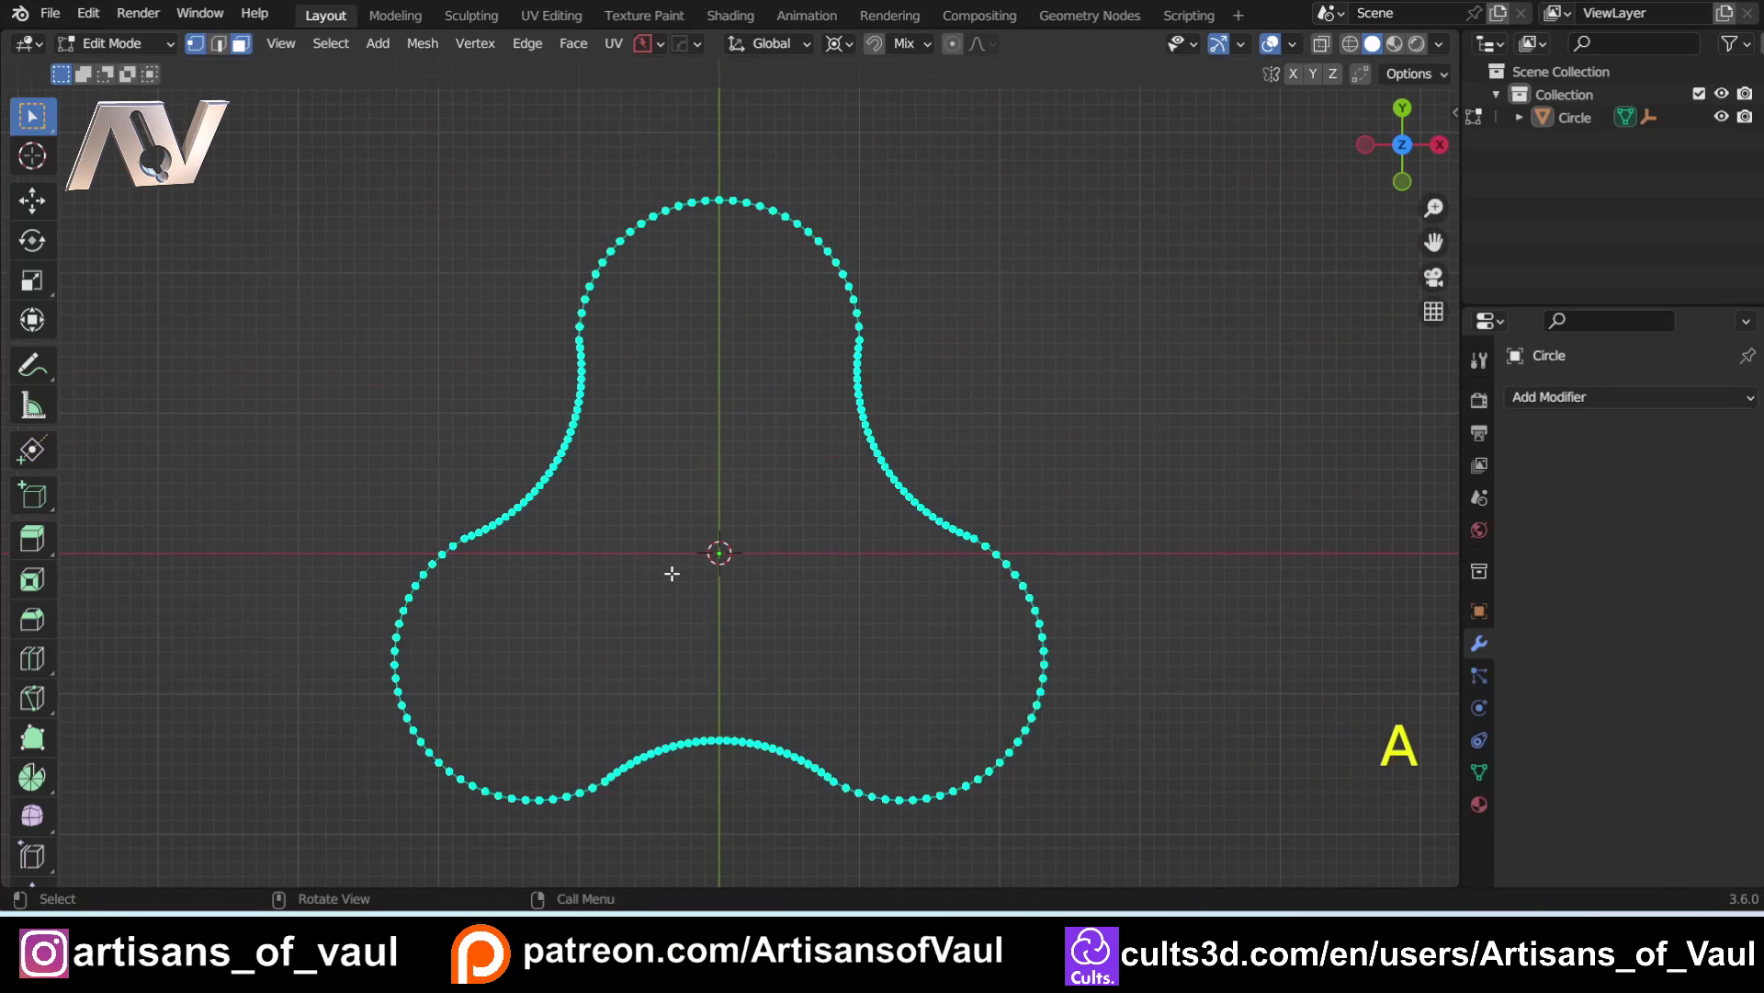
key(m)
click(647, 655)
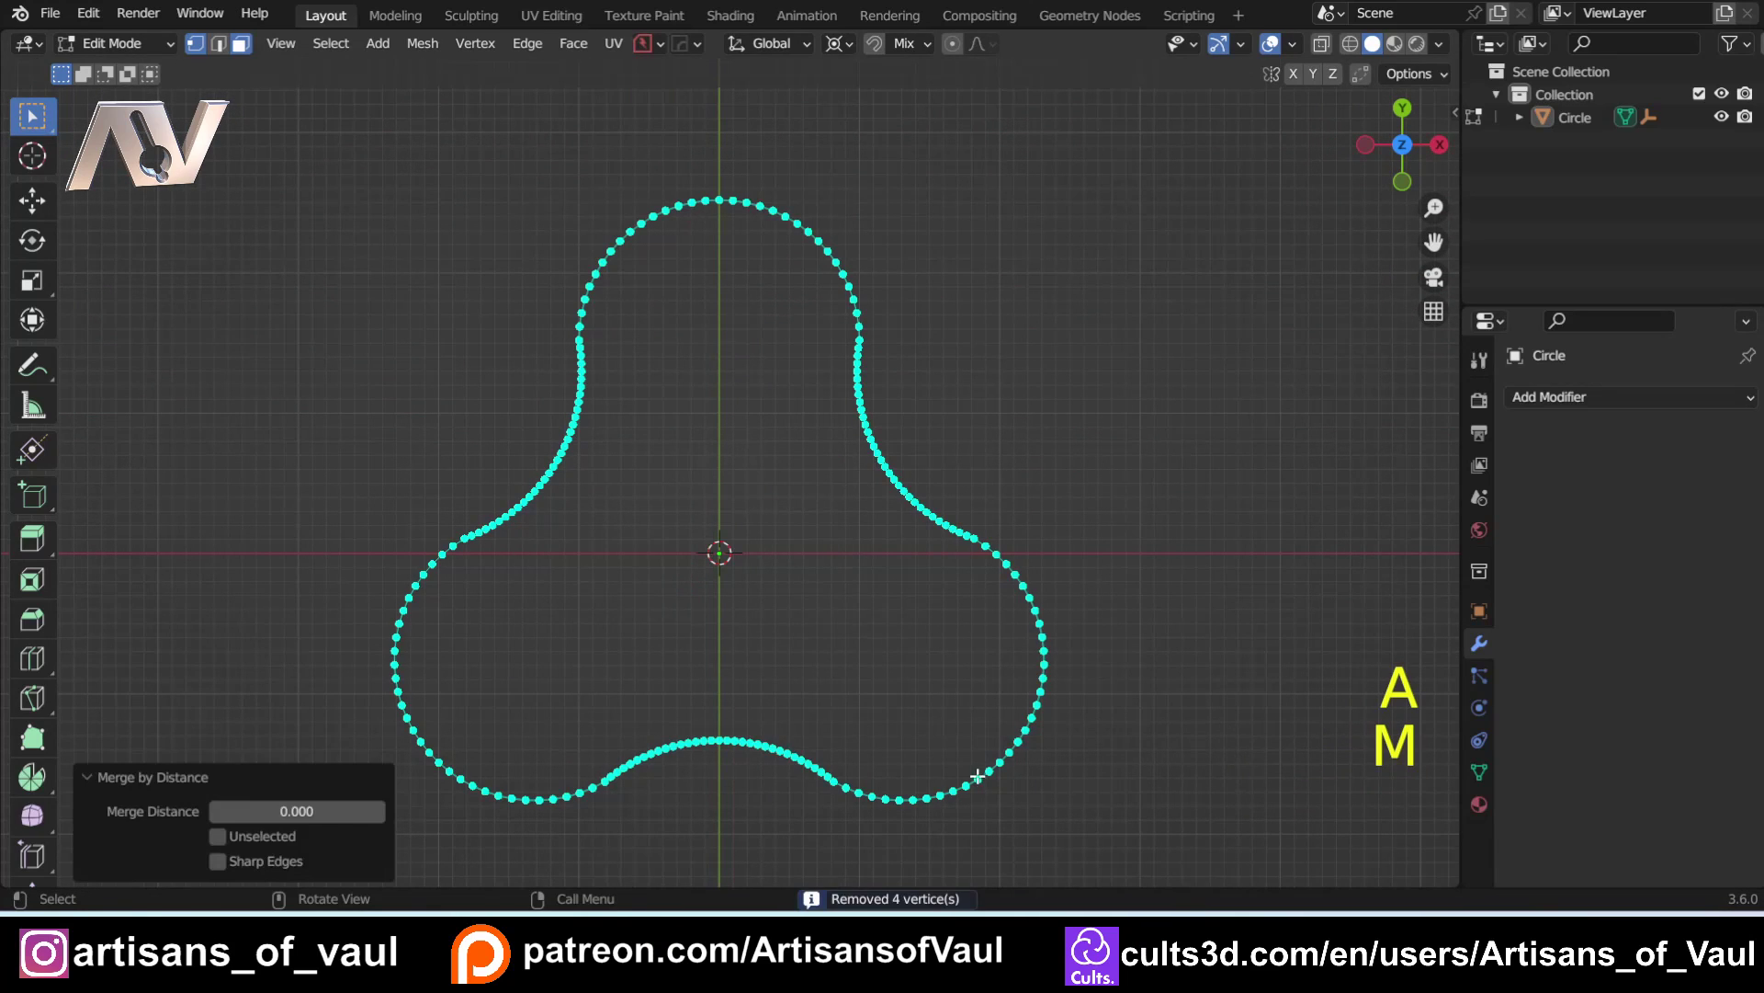
Step: Select the four junction vertices at the ends of the right-hand and lower connecting arcs
click(858, 339)
shift+click(975, 537)
shift+click(833, 781)
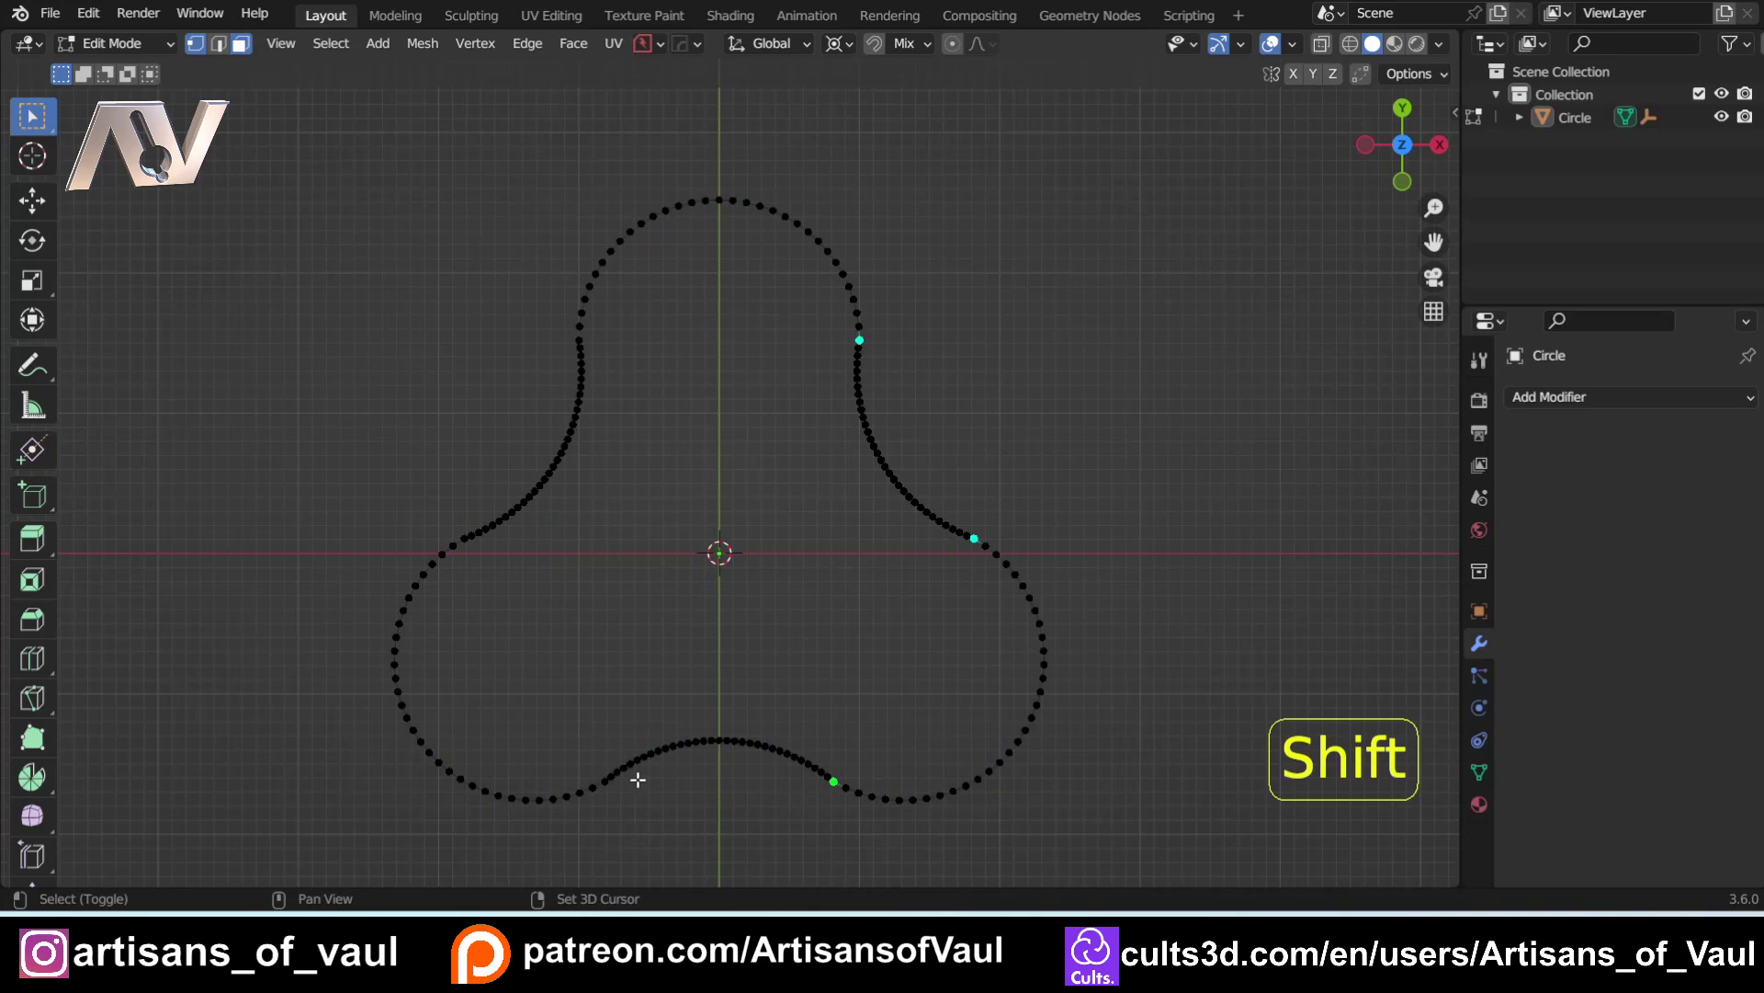
shift+click(604, 786)
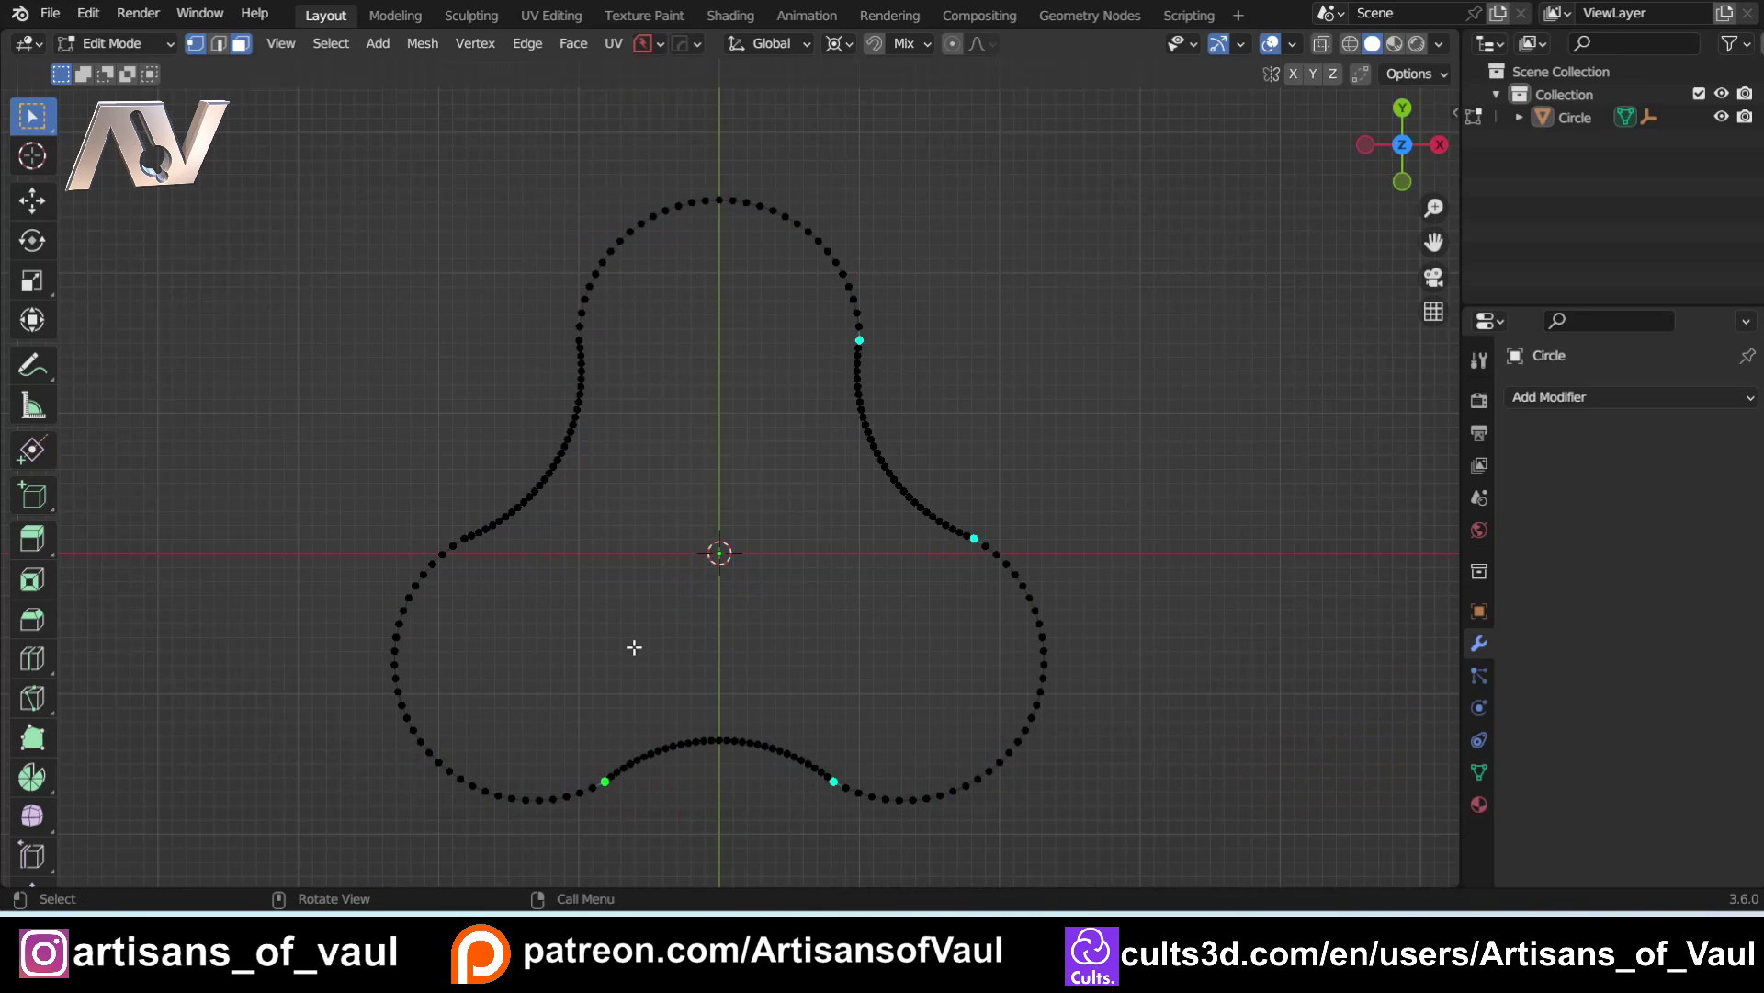
Step: Fill the entire three-lobed outline with a single face
key(a)
key(f)
middle_drag(733, 579, 808, 383)
Step: Extrude the filled three-lobed face upward by about 1.07
key(Tab)
click(1001, 382)
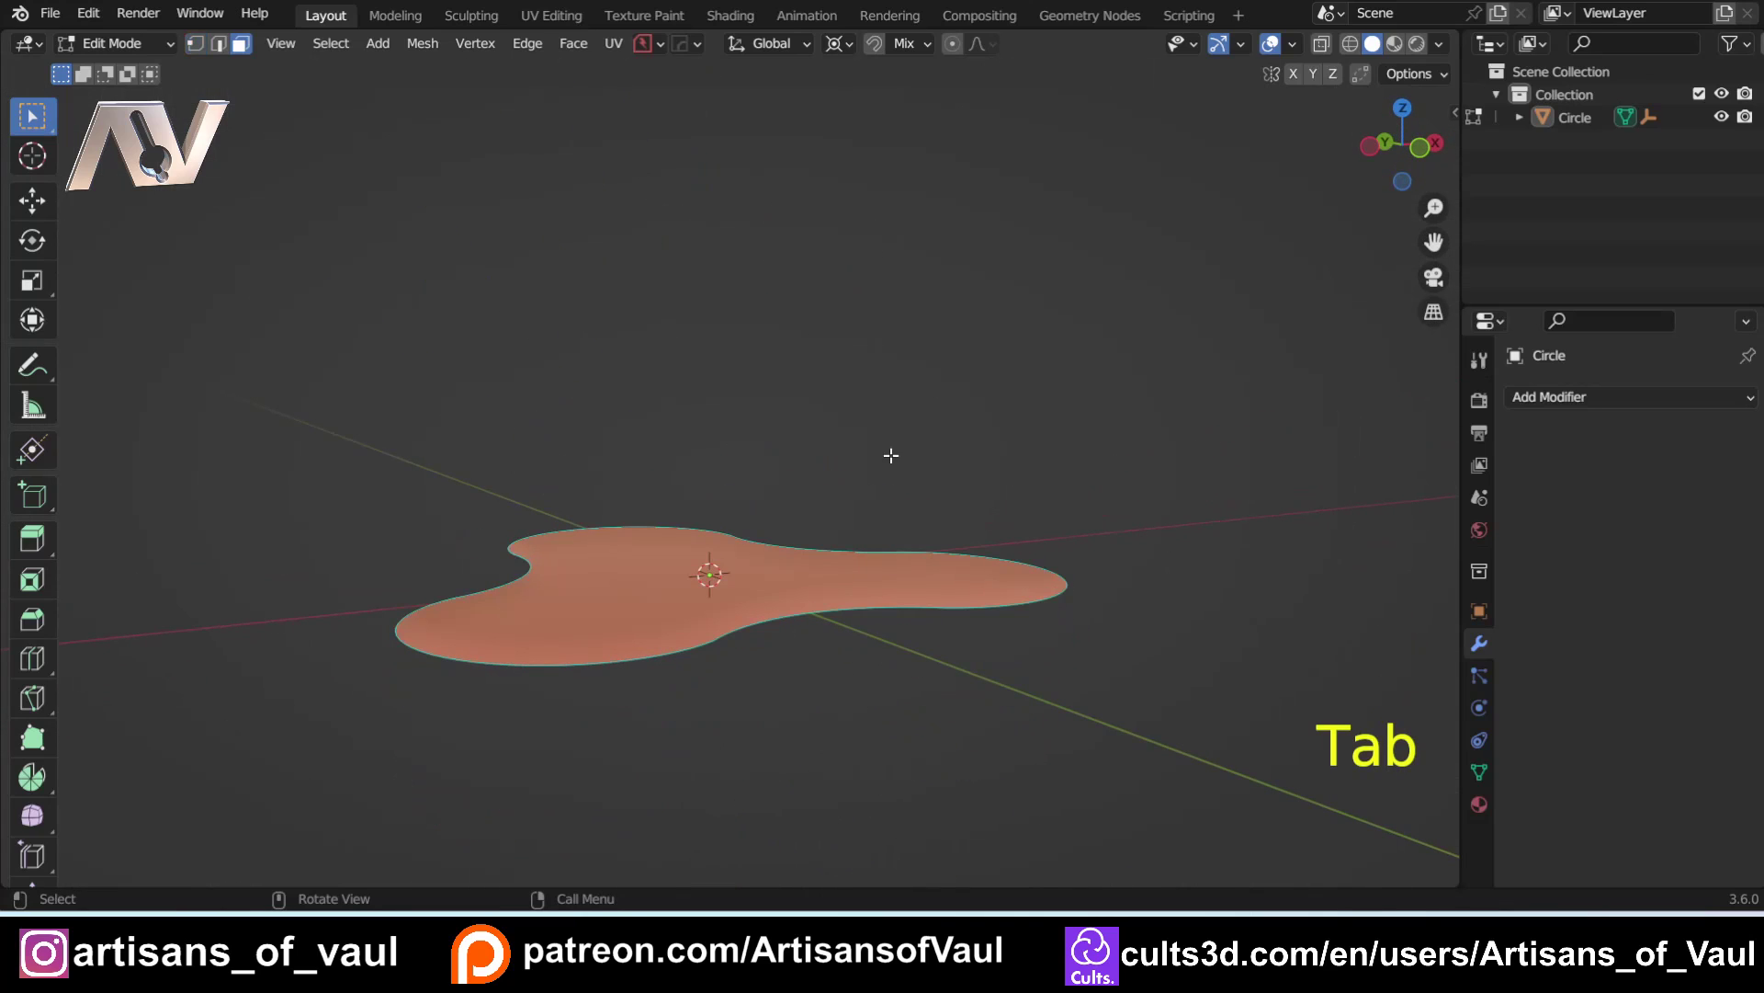
key(e)
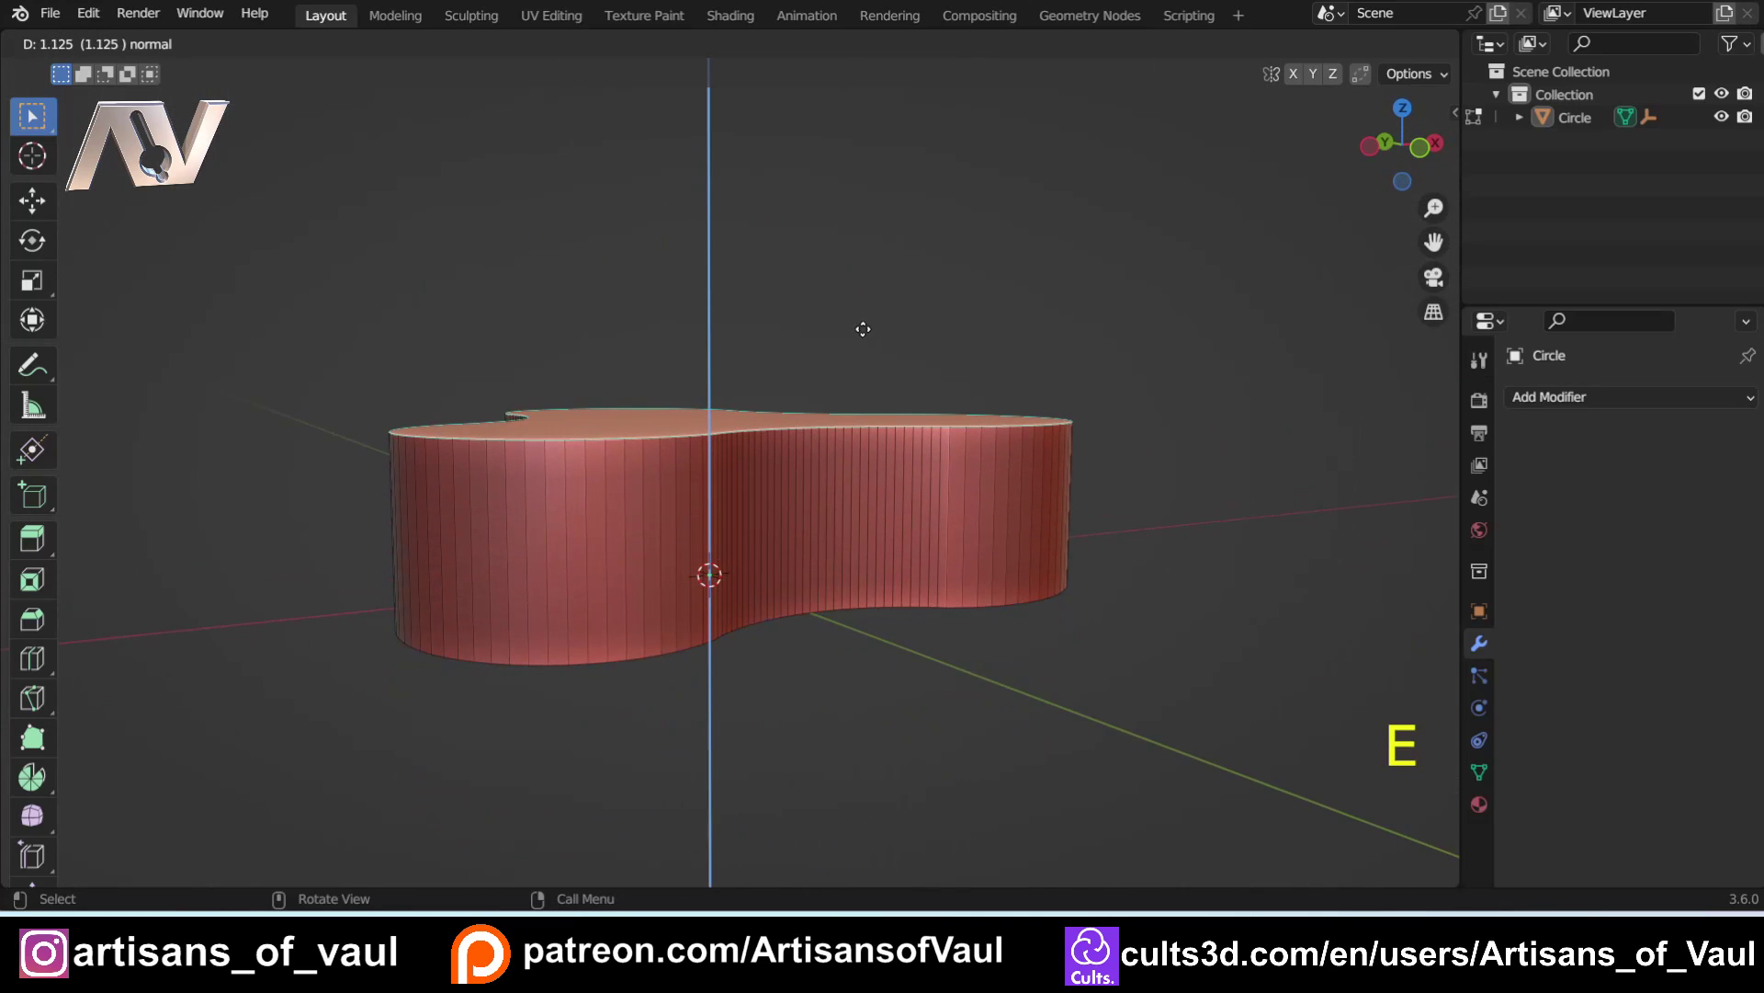
click(859, 334)
middle_drag(839, 365, 807, 456)
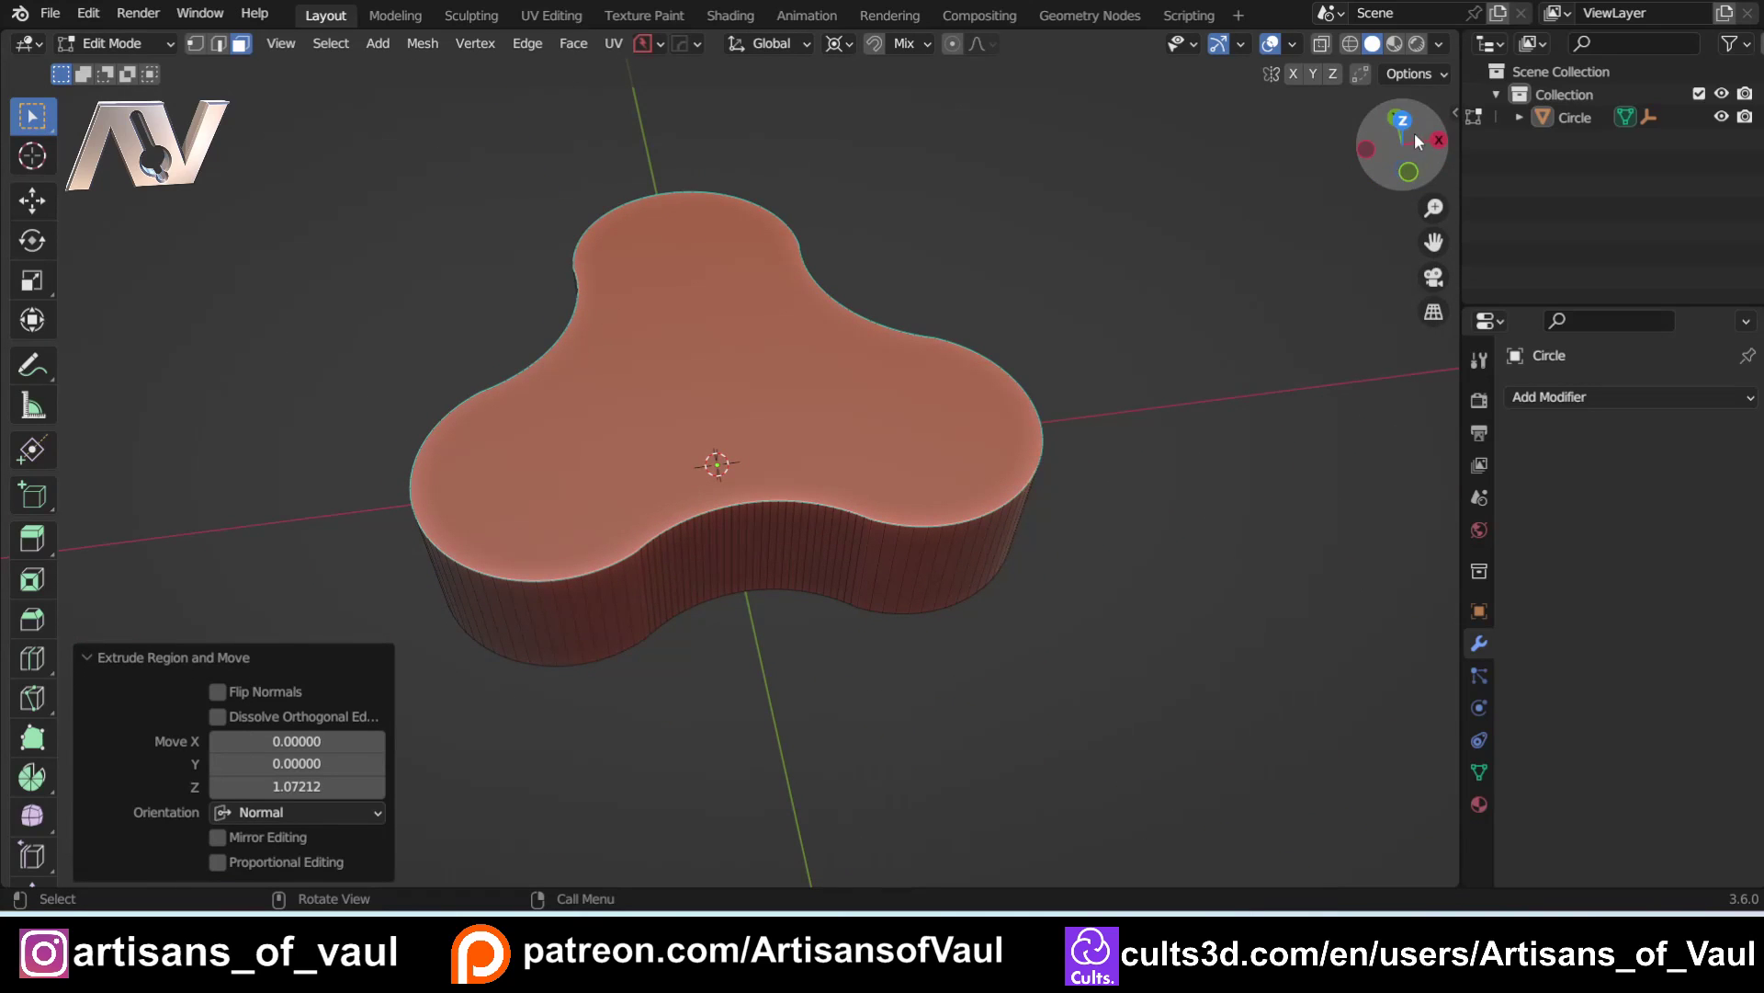
Step: Add a UV sphere with 128 segments and 128 rings at the origin and scale it up uniformly by about 2.1
click(1409, 174)
key(Tab)
key(shift+a)
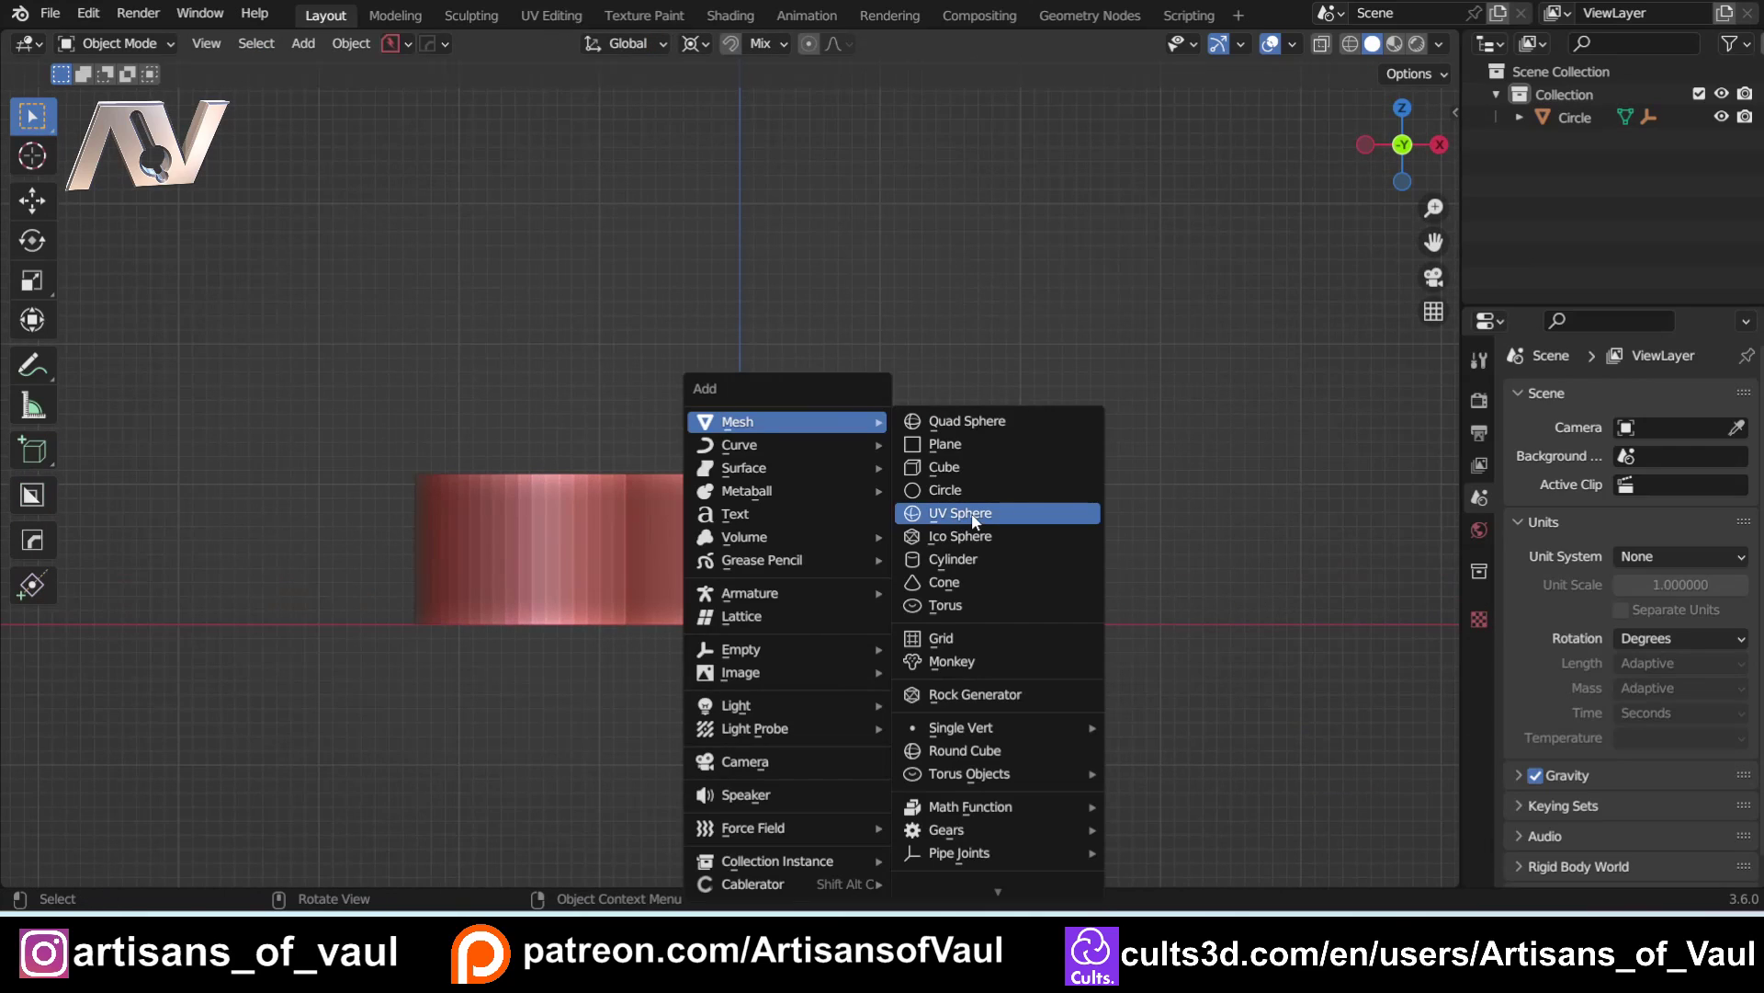
click(972, 515)
drag(316, 627, 323, 644)
text(64)
key(Return)
text(128)
key(Return)
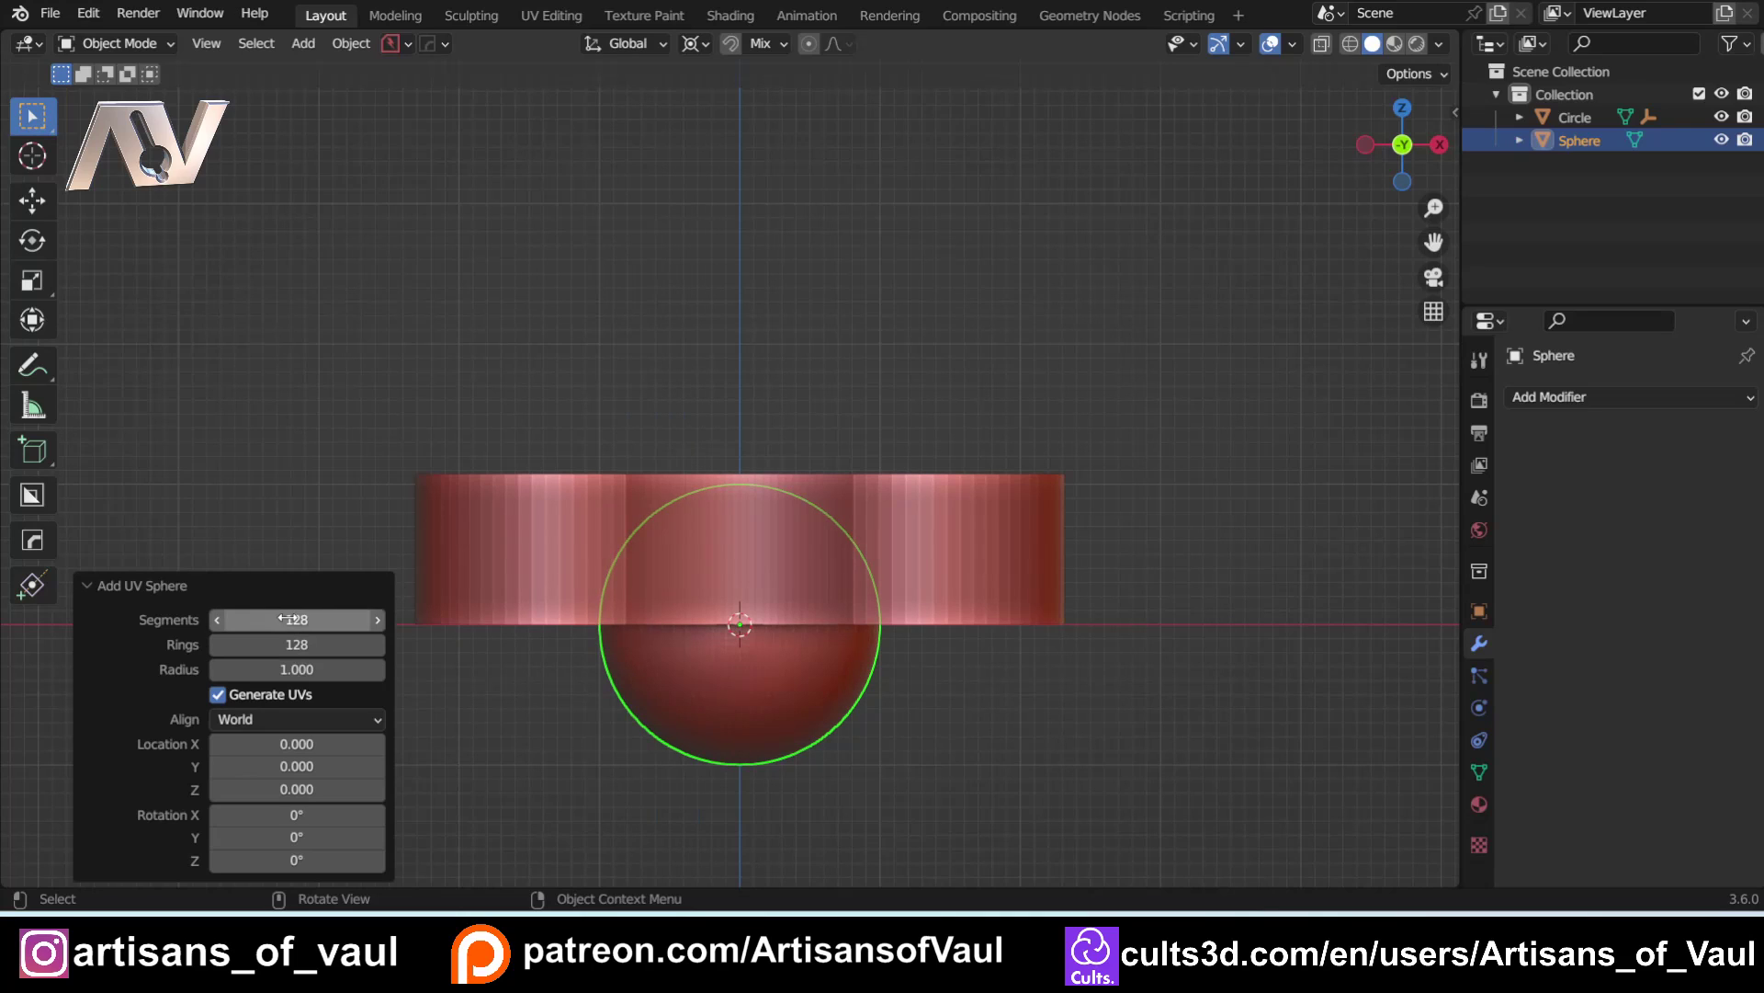
key(s)
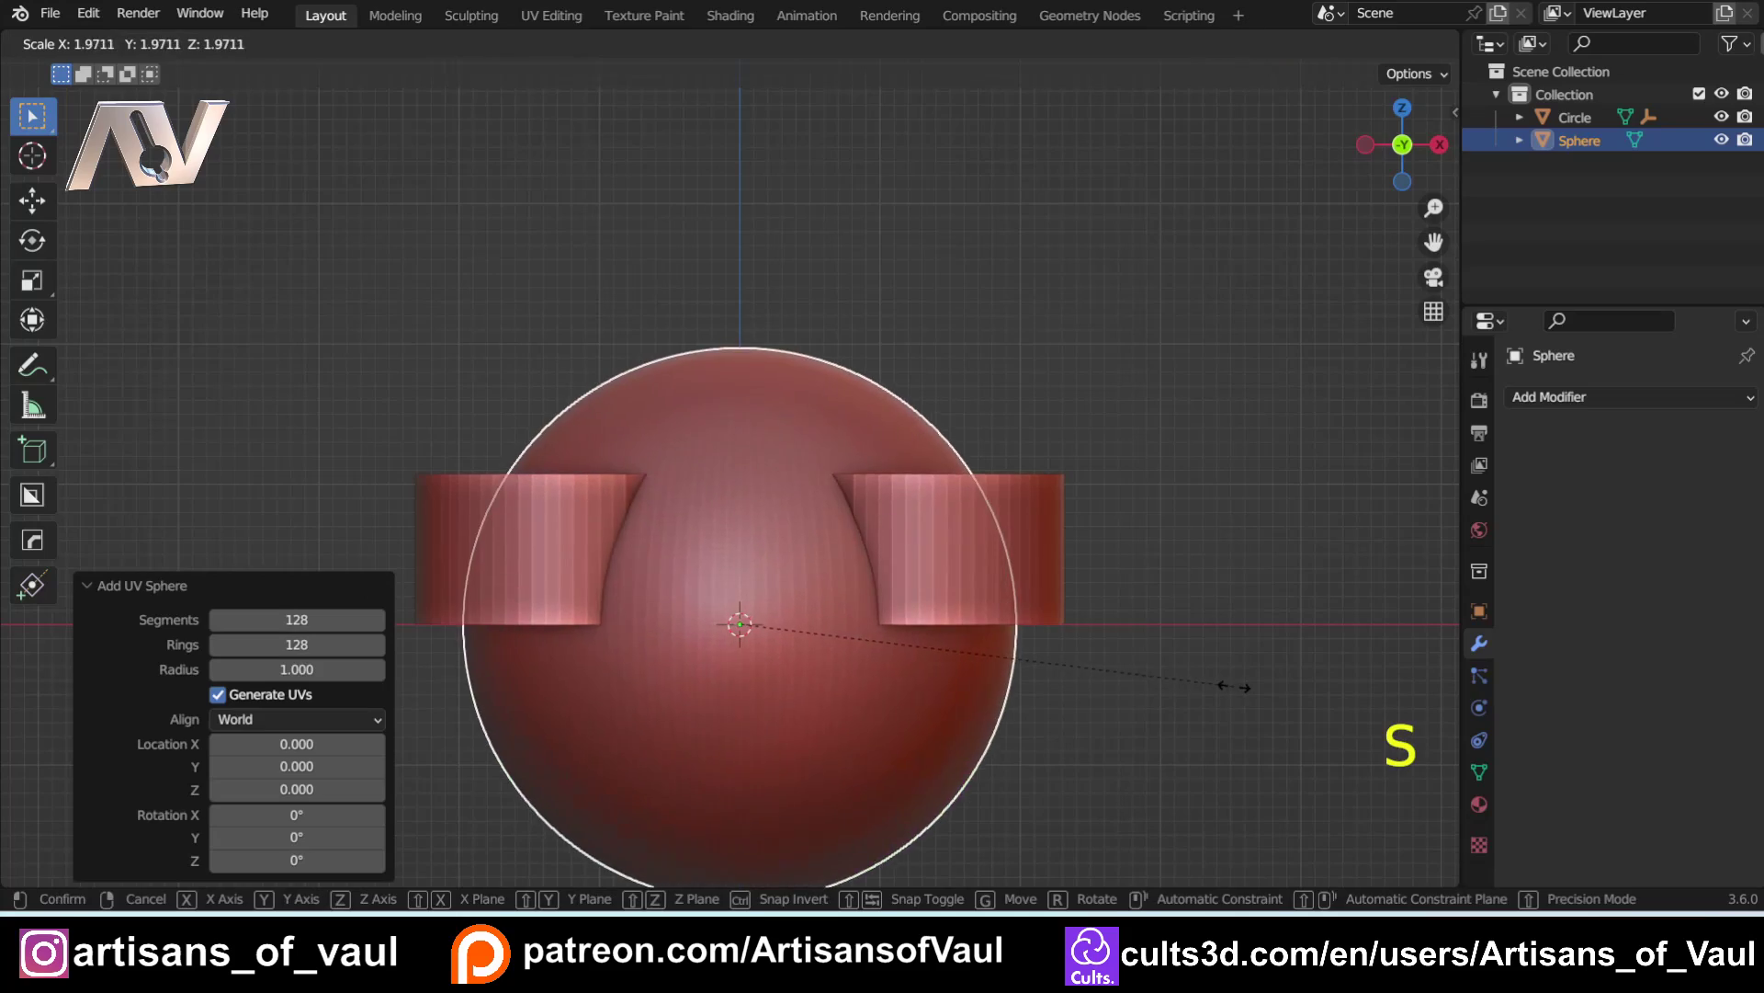
click(1268, 694)
Step: Examine the sphere's mesh density around its upper pole and along its side
middle_drag(824, 382, 788, 498)
scroll(802, 310, up, 3)
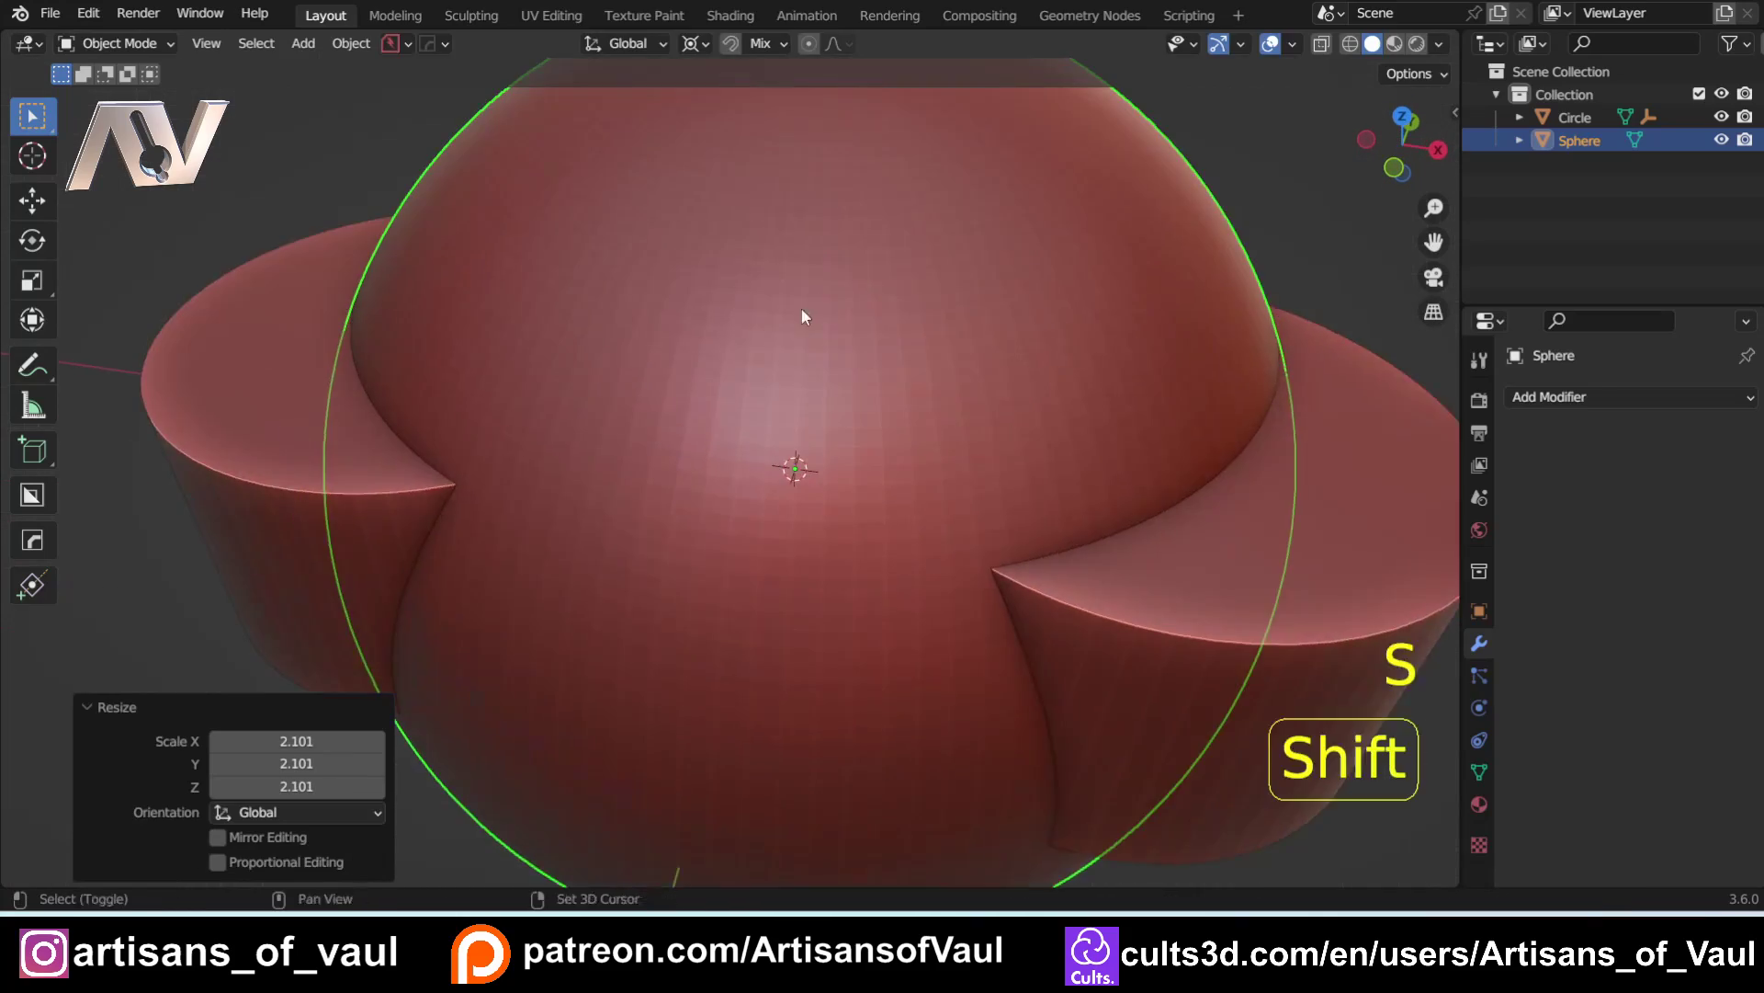
shift+middle_drag(801, 308, 704, 599)
scroll(706, 570, up, 3)
key(Tab)
click(602, 464)
shift+middle_drag(591, 441, 759, 669)
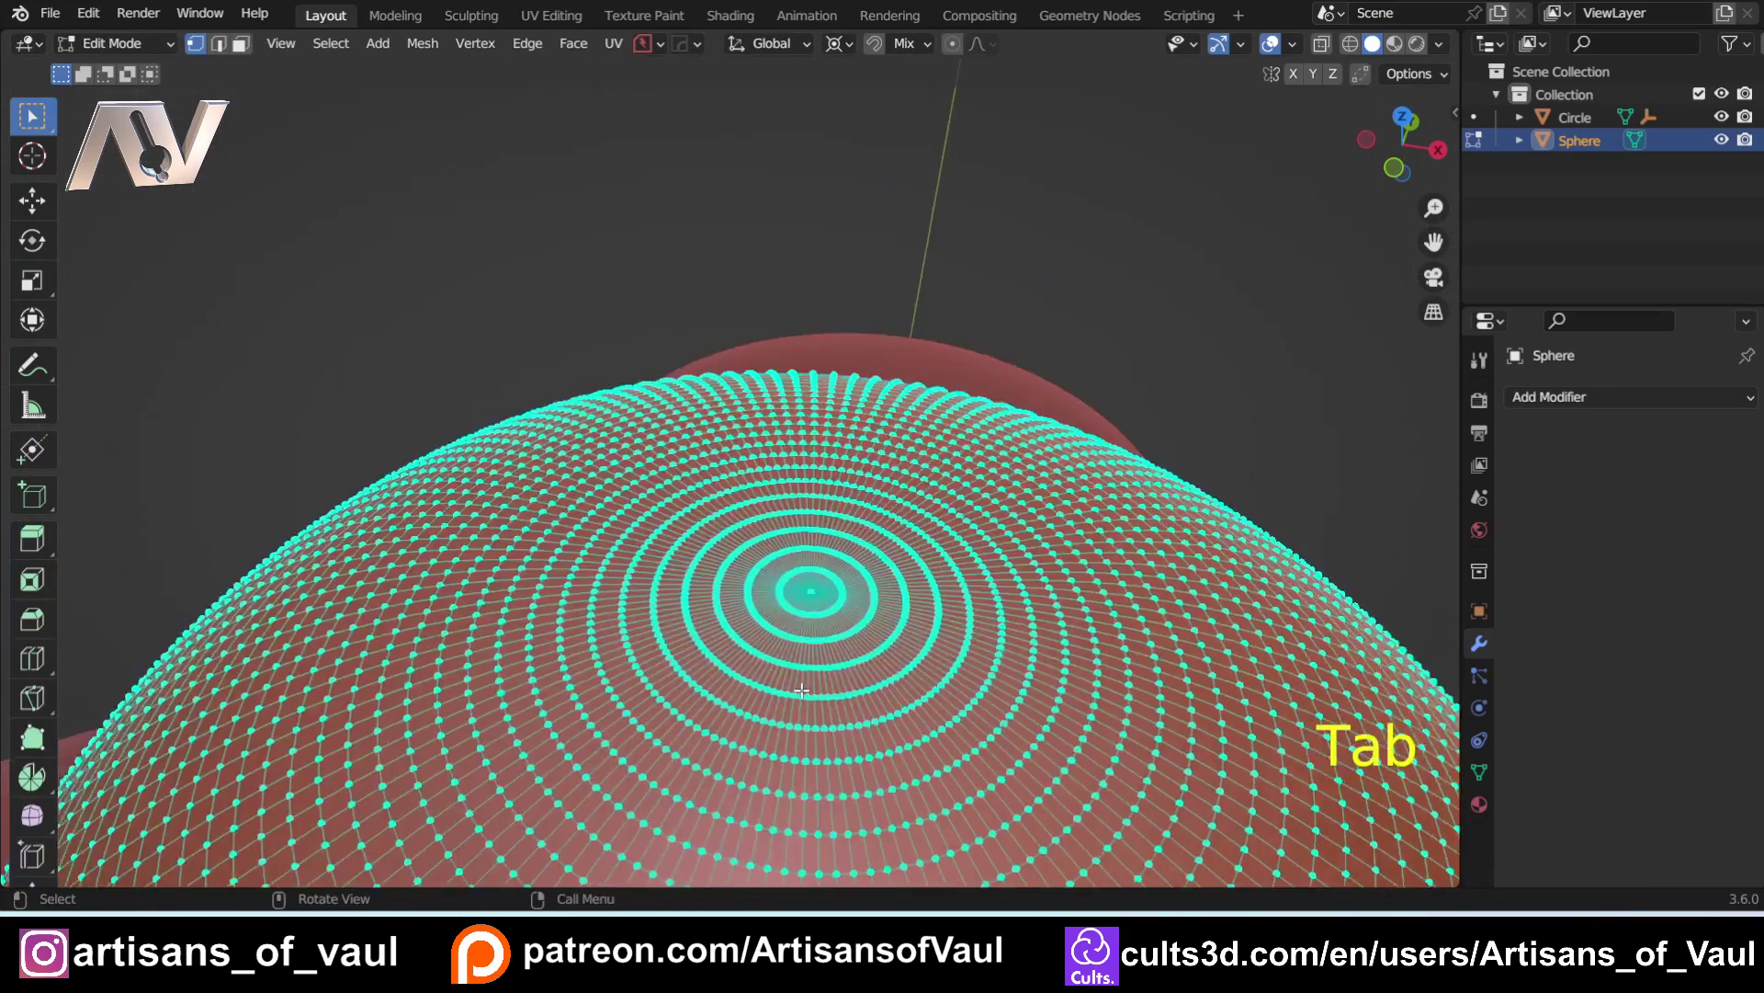
scroll(838, 670, up, 3)
shift+middle_drag(893, 705, 708, 500)
scroll(709, 500, up, 5)
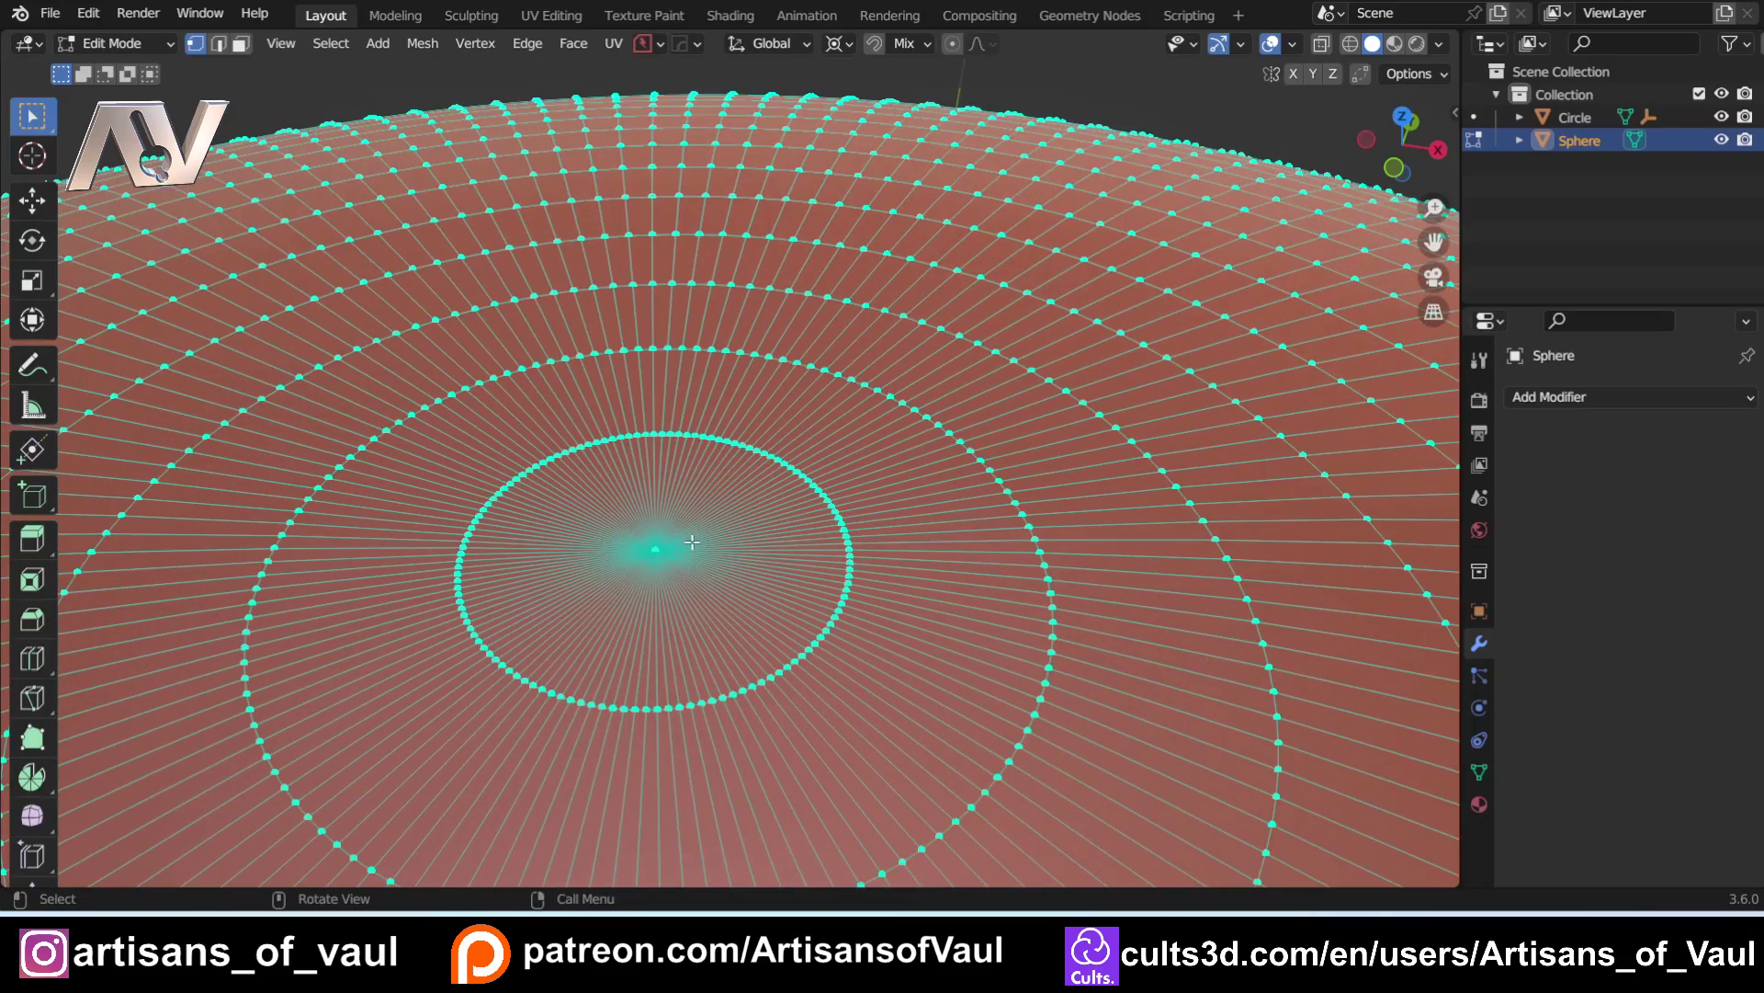
scroll(1406, 177, down, 6)
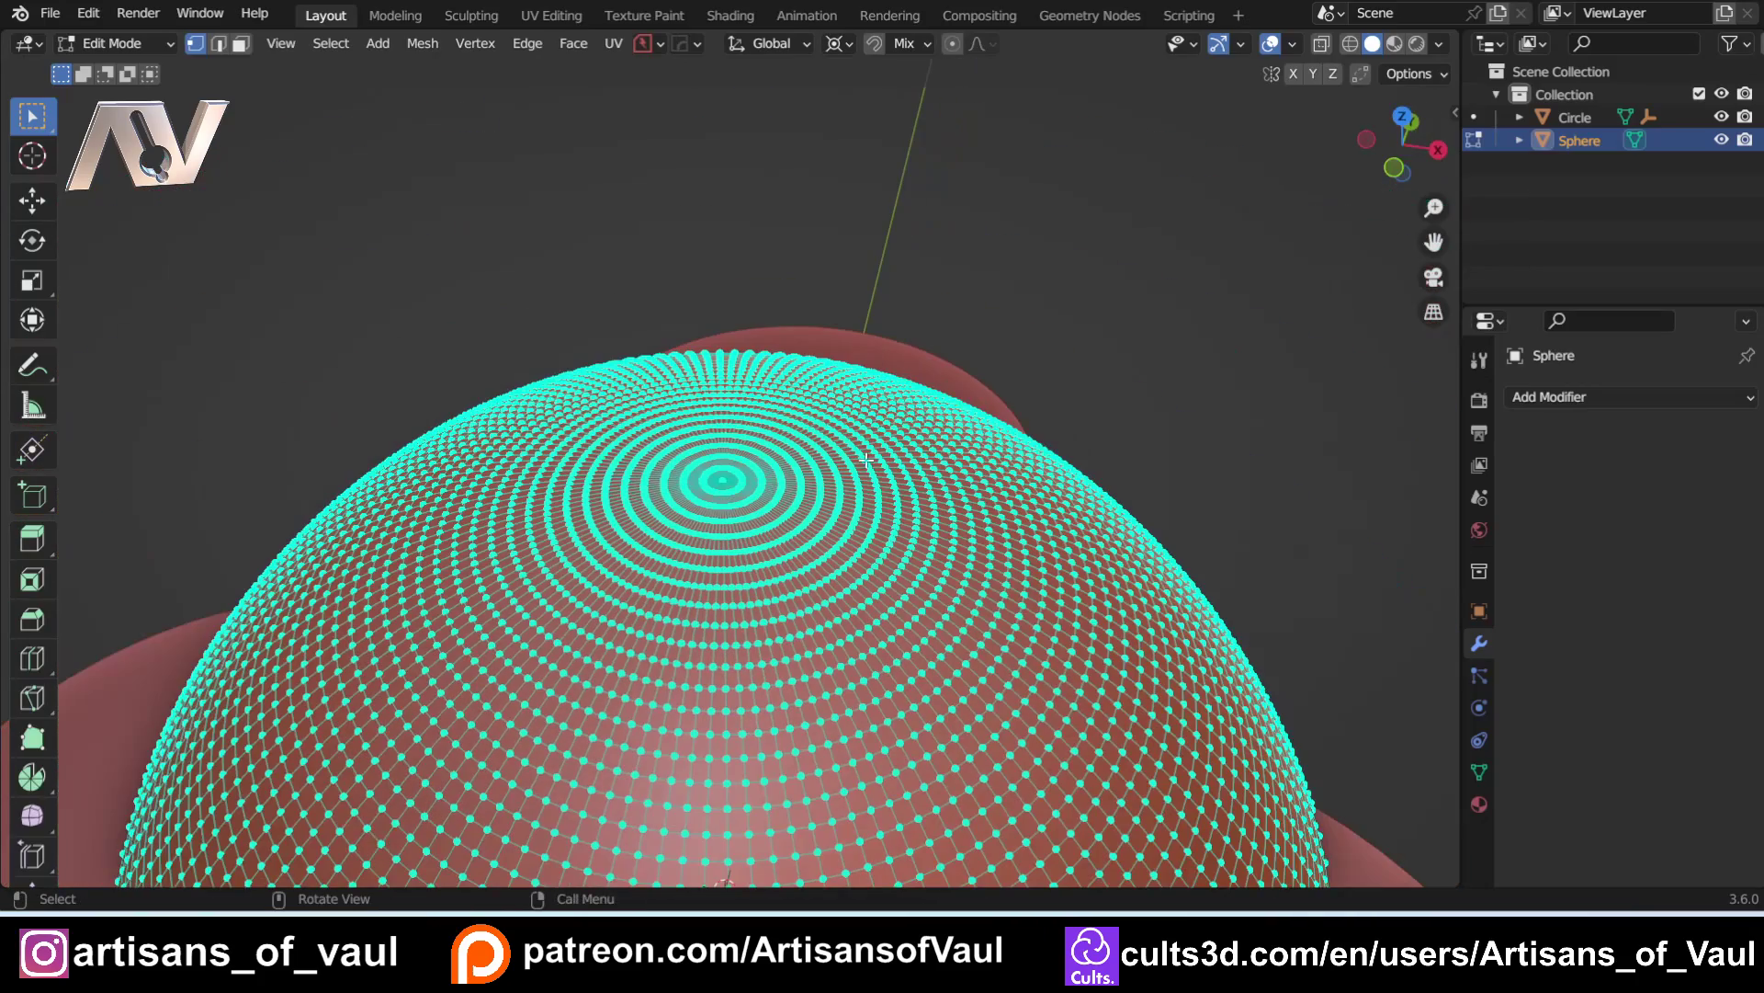
click(1406, 177)
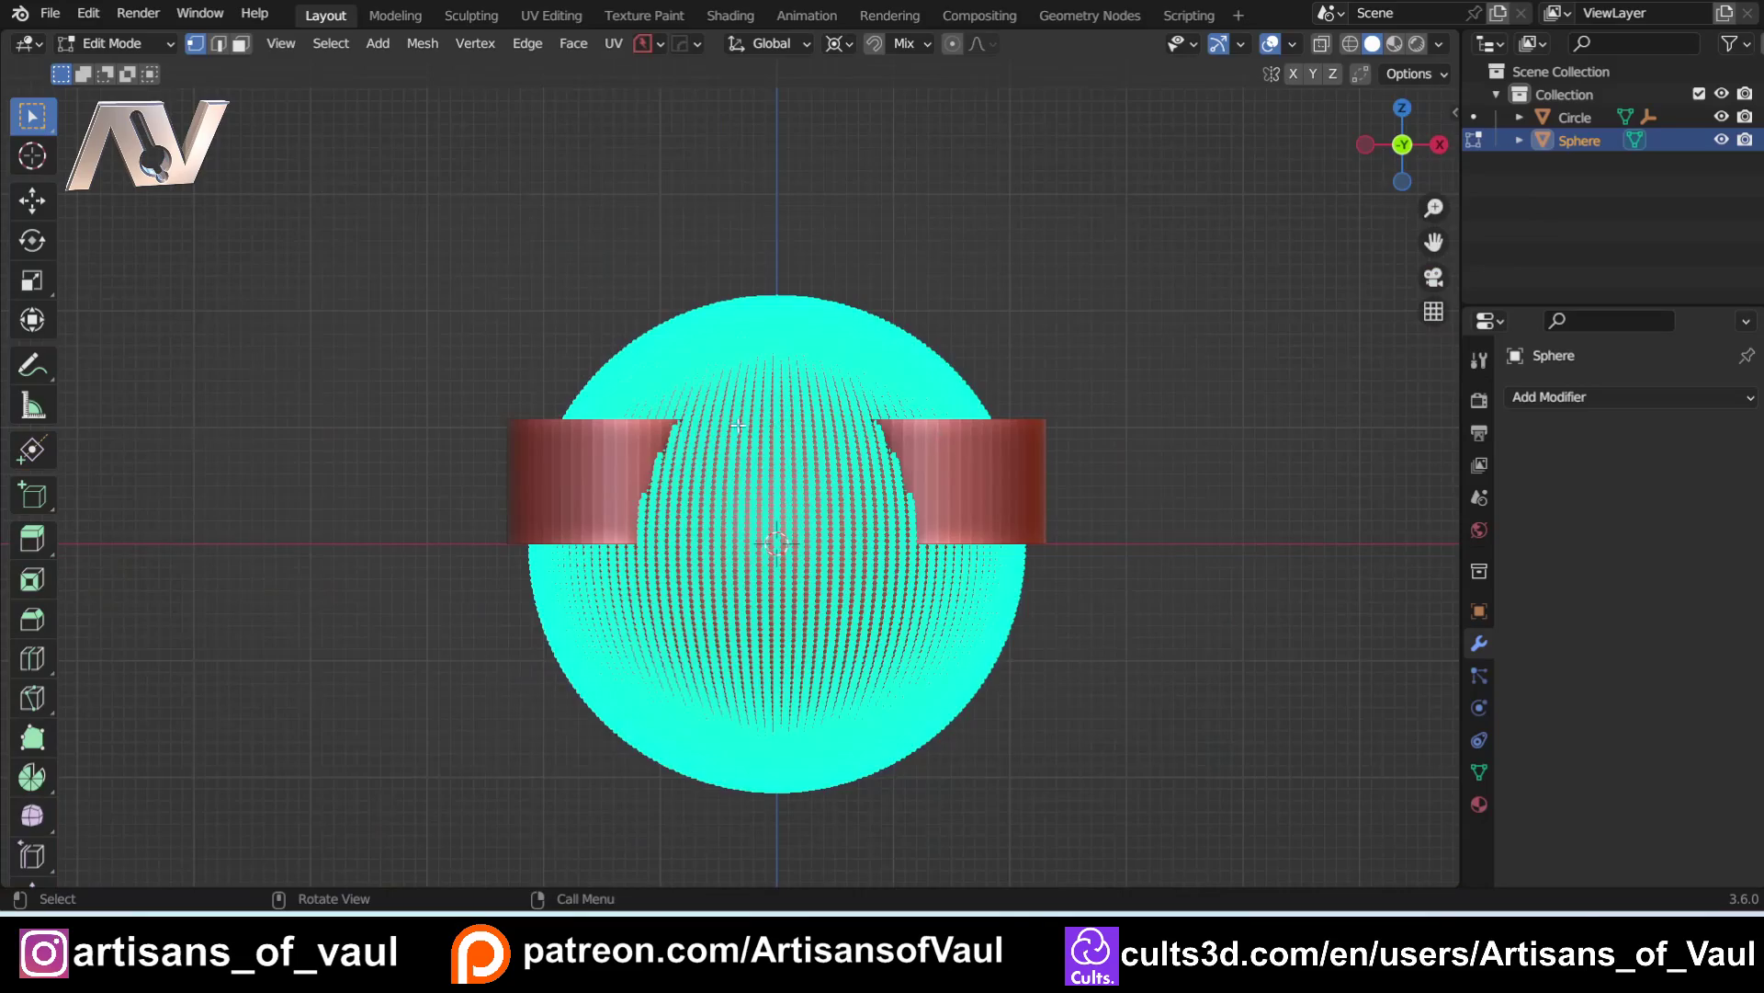
scroll(736, 425, up, 3)
scroll(880, 356, down, 2)
scroll(880, 356, up, 2)
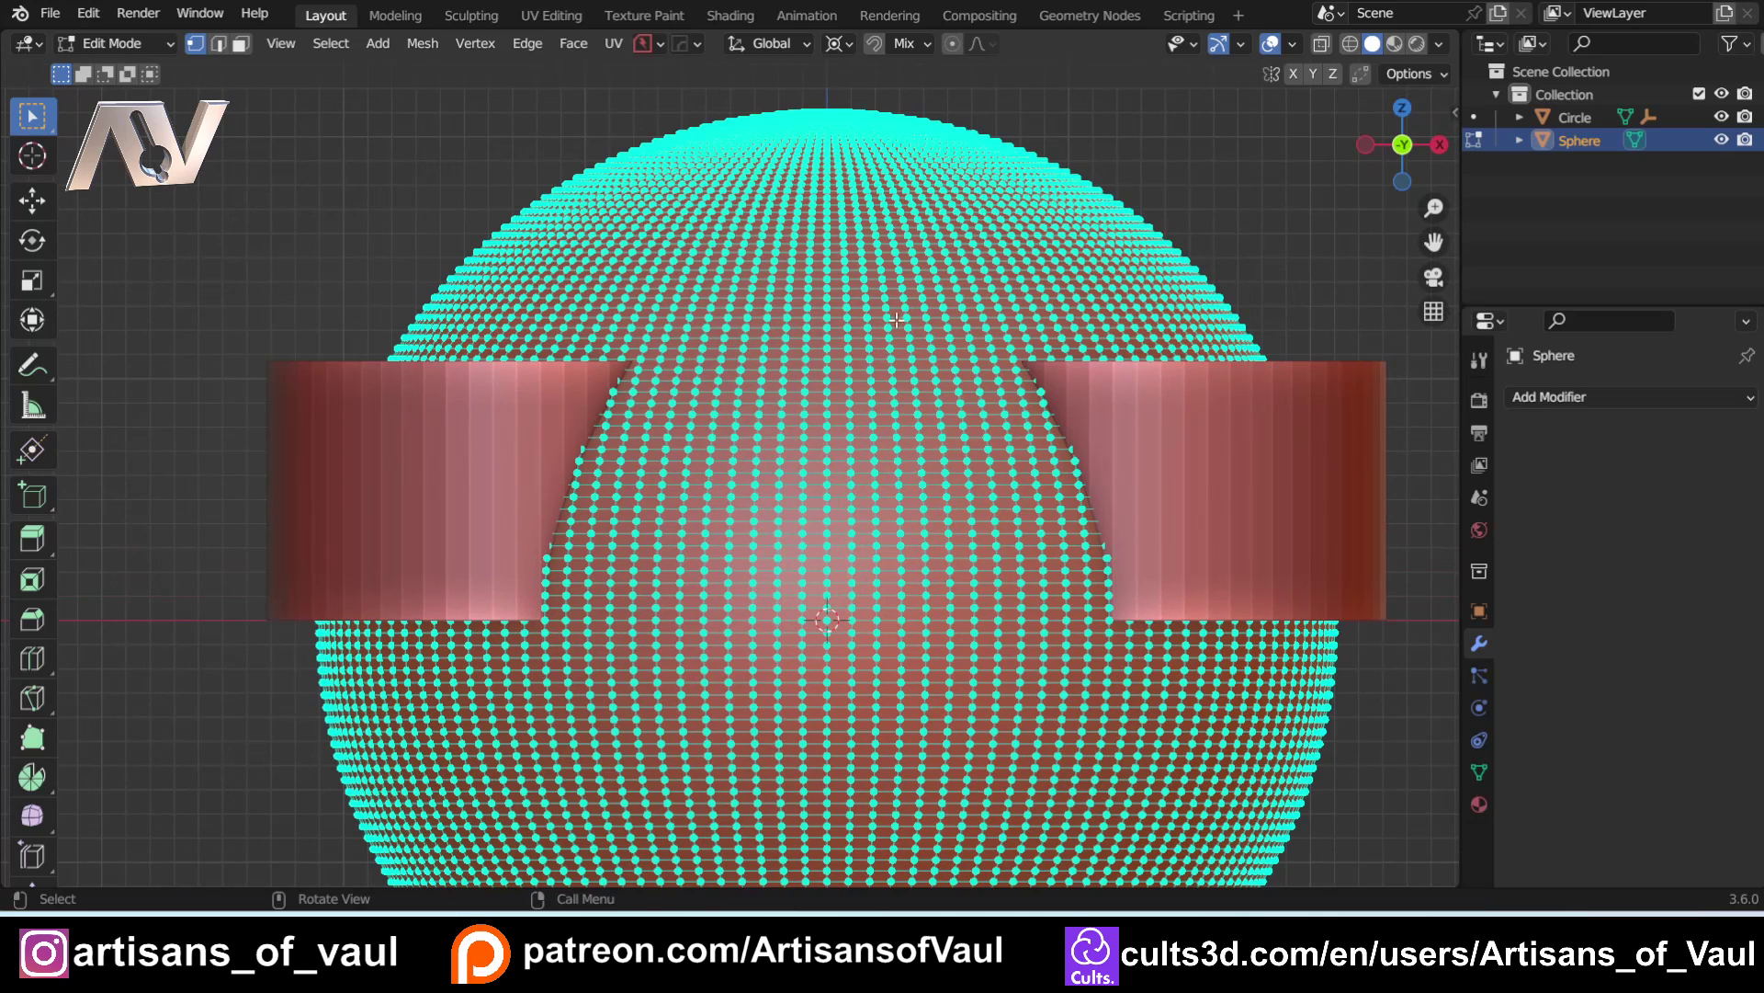
key(Tab)
Step: Flatten the sphere to about 0.65 along Z and widen it by about 1.29 in X and Y
scroll(1112, 438, down, 3)
key(s)
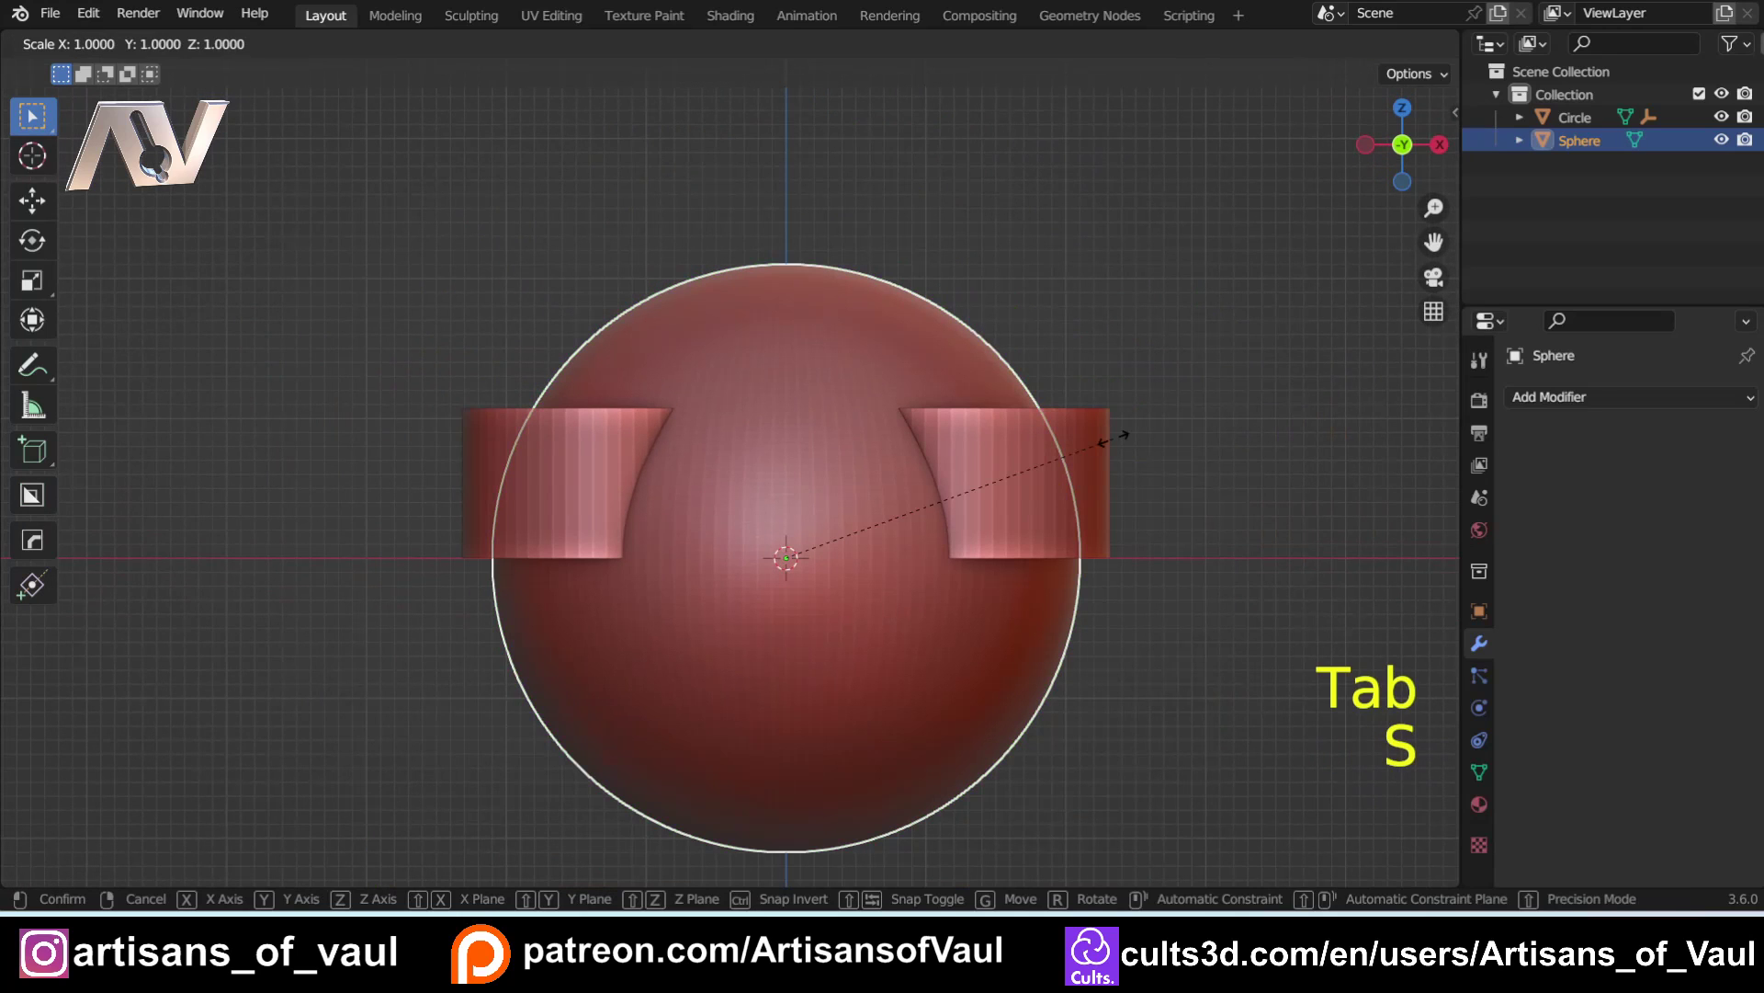
key(z)
click(1057, 471)
key(s)
key(shift+z)
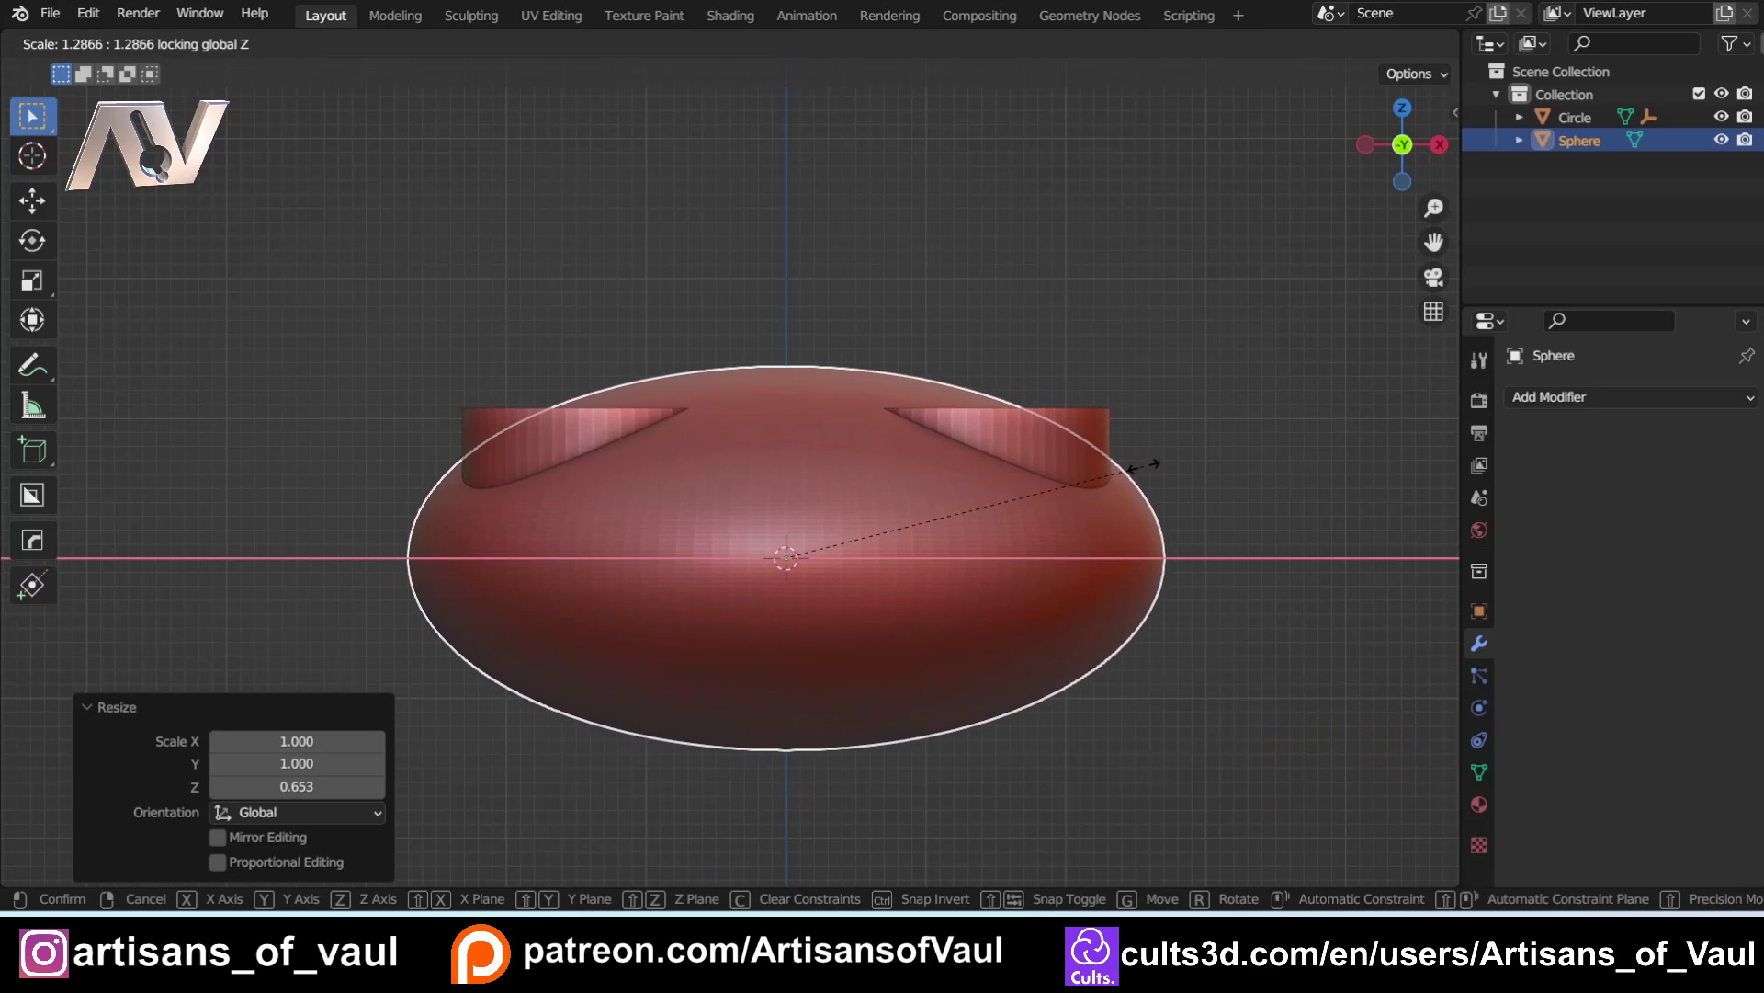
click(1147, 465)
Step: Intersect the three-lobed body with the flattened sphere using a non-destructive Boolean with the Exact solver
middle_drag(979, 359, 818, 419)
click(622, 398)
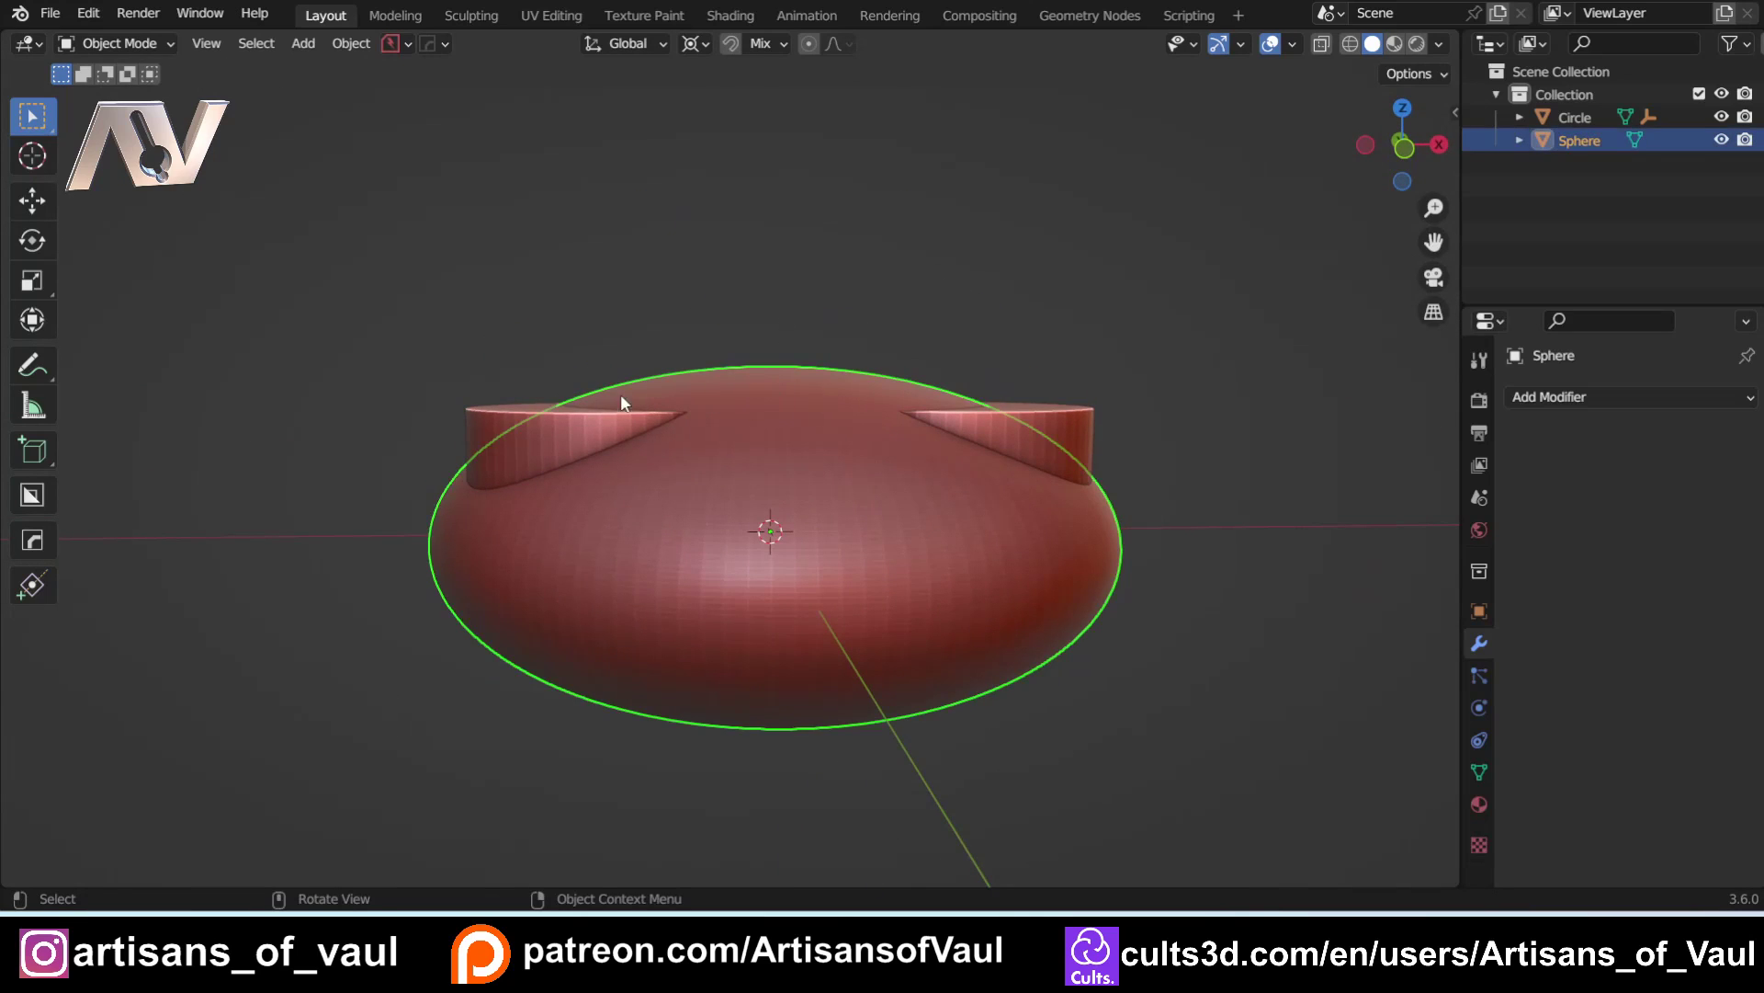
shift+click(485, 421)
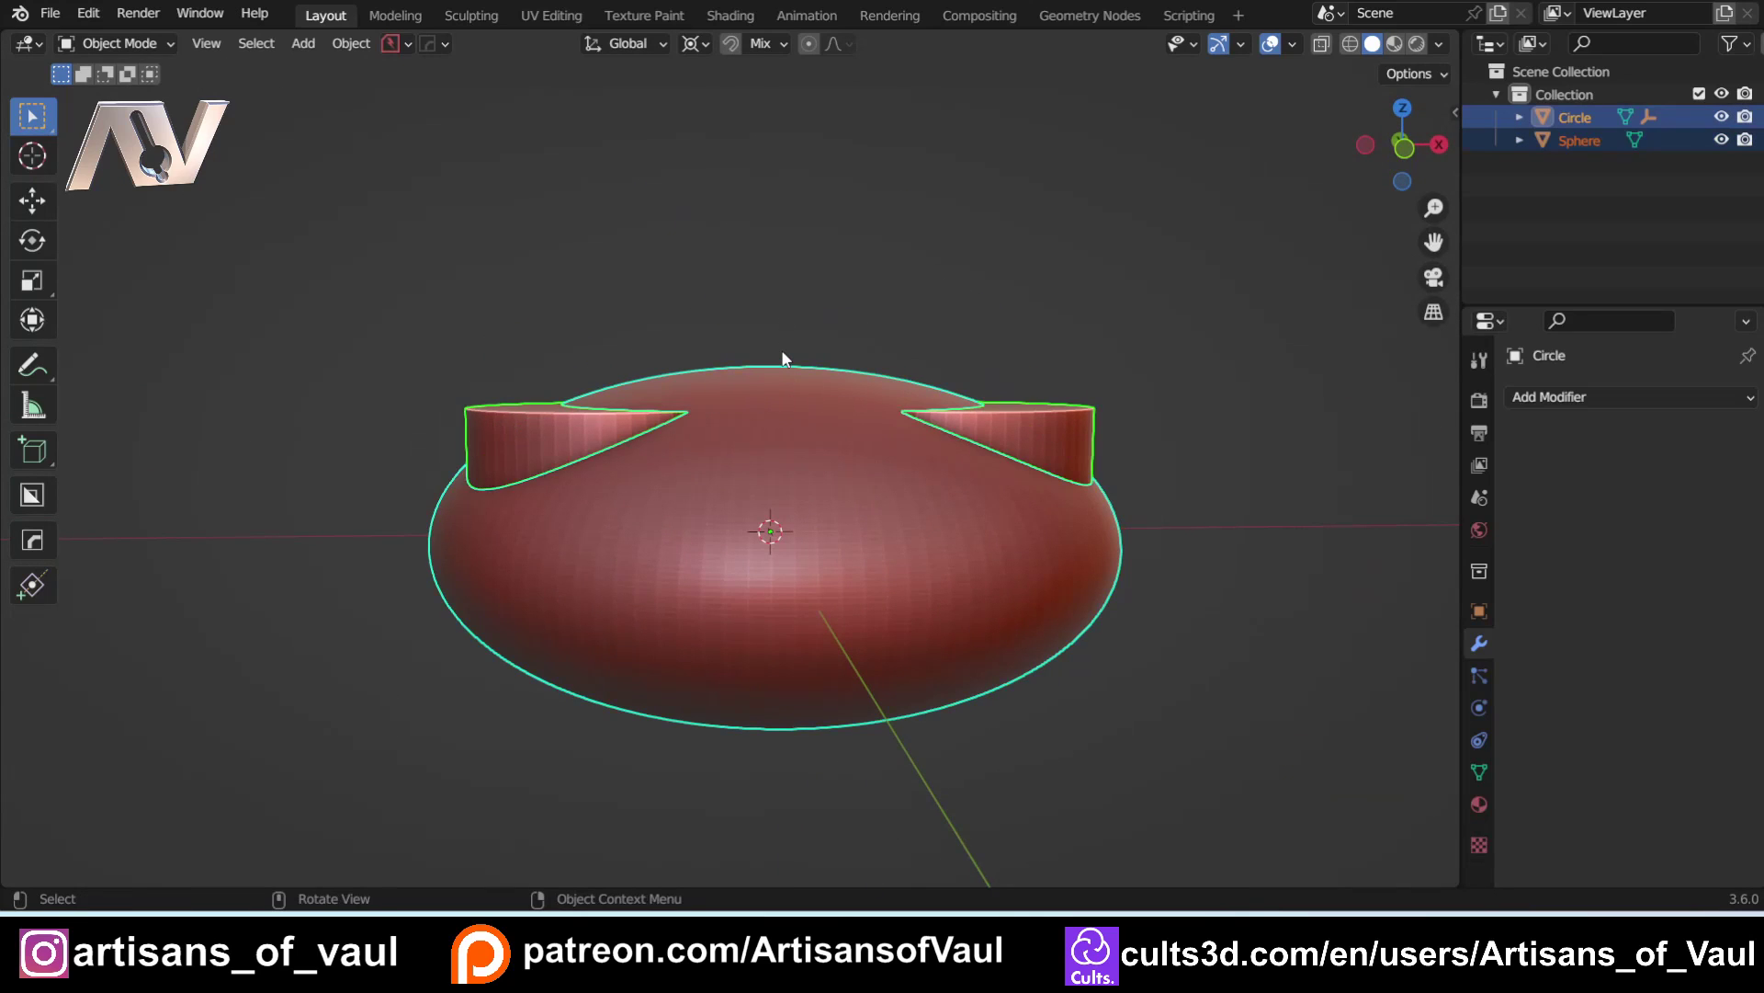
key(ctrl)
key(ctrl+KP_Multiply)
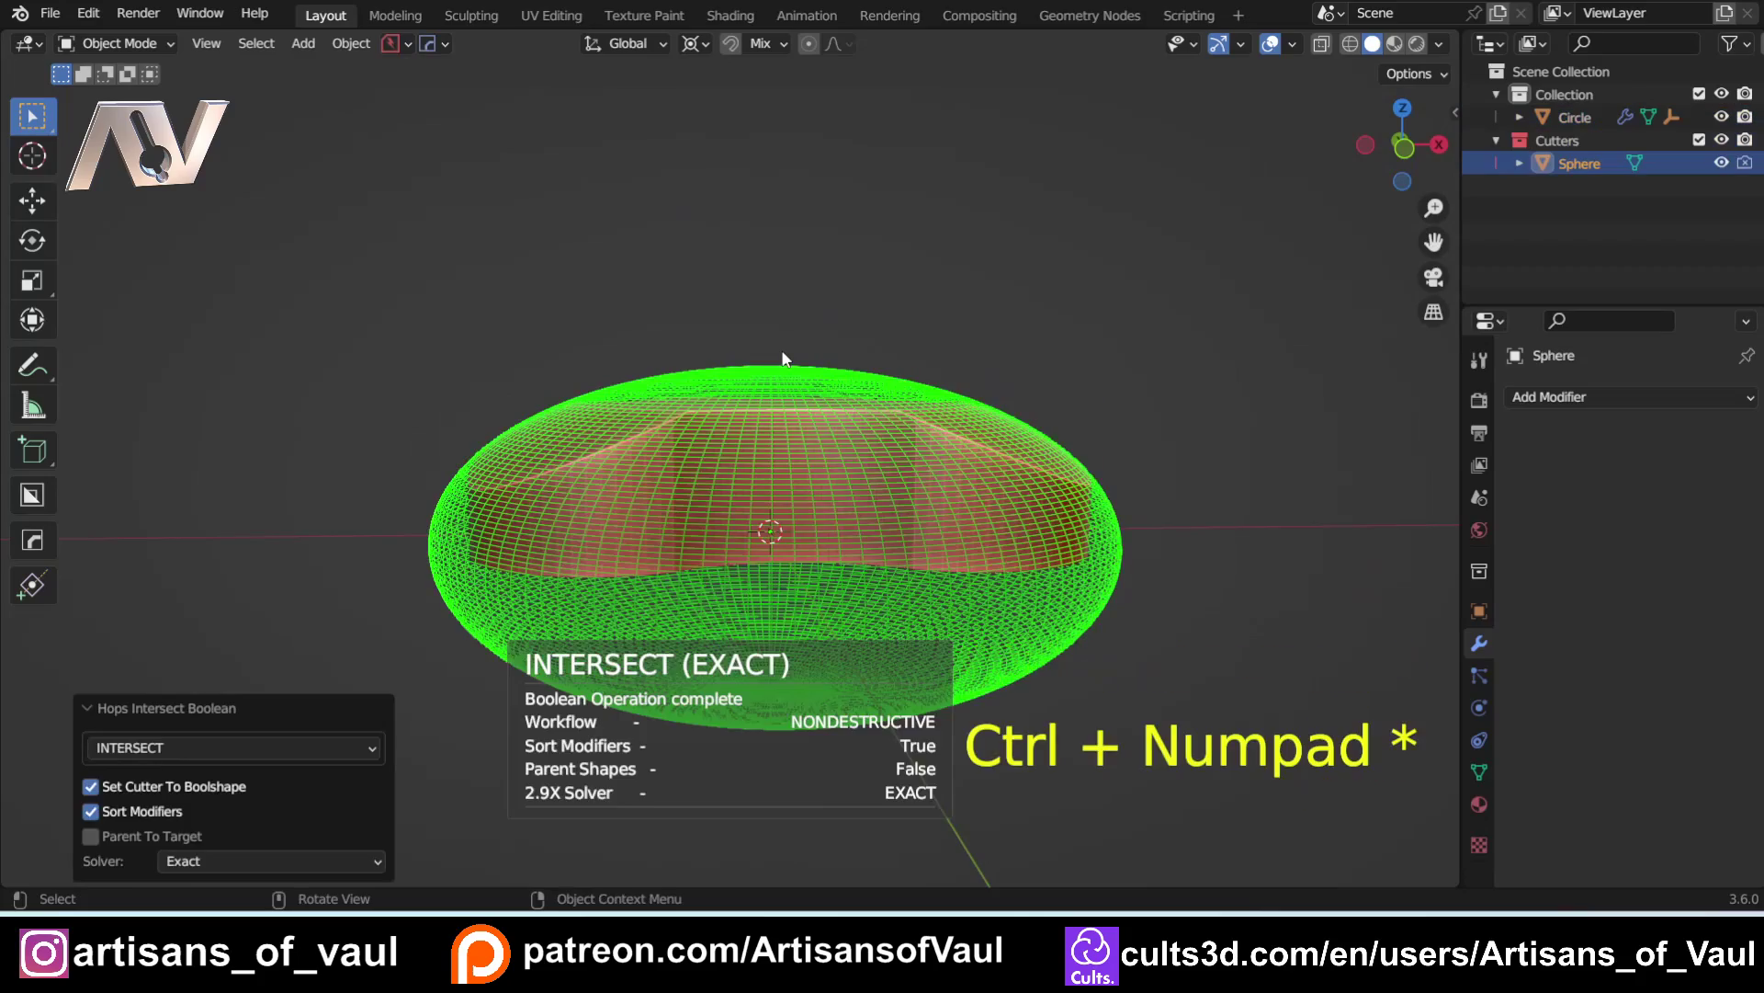
Step: Show the Boolean modifier settings of the three-lobed body
scroll(782, 352, up, 4)
middle_drag(782, 352, 529, 350)
click(386, 398)
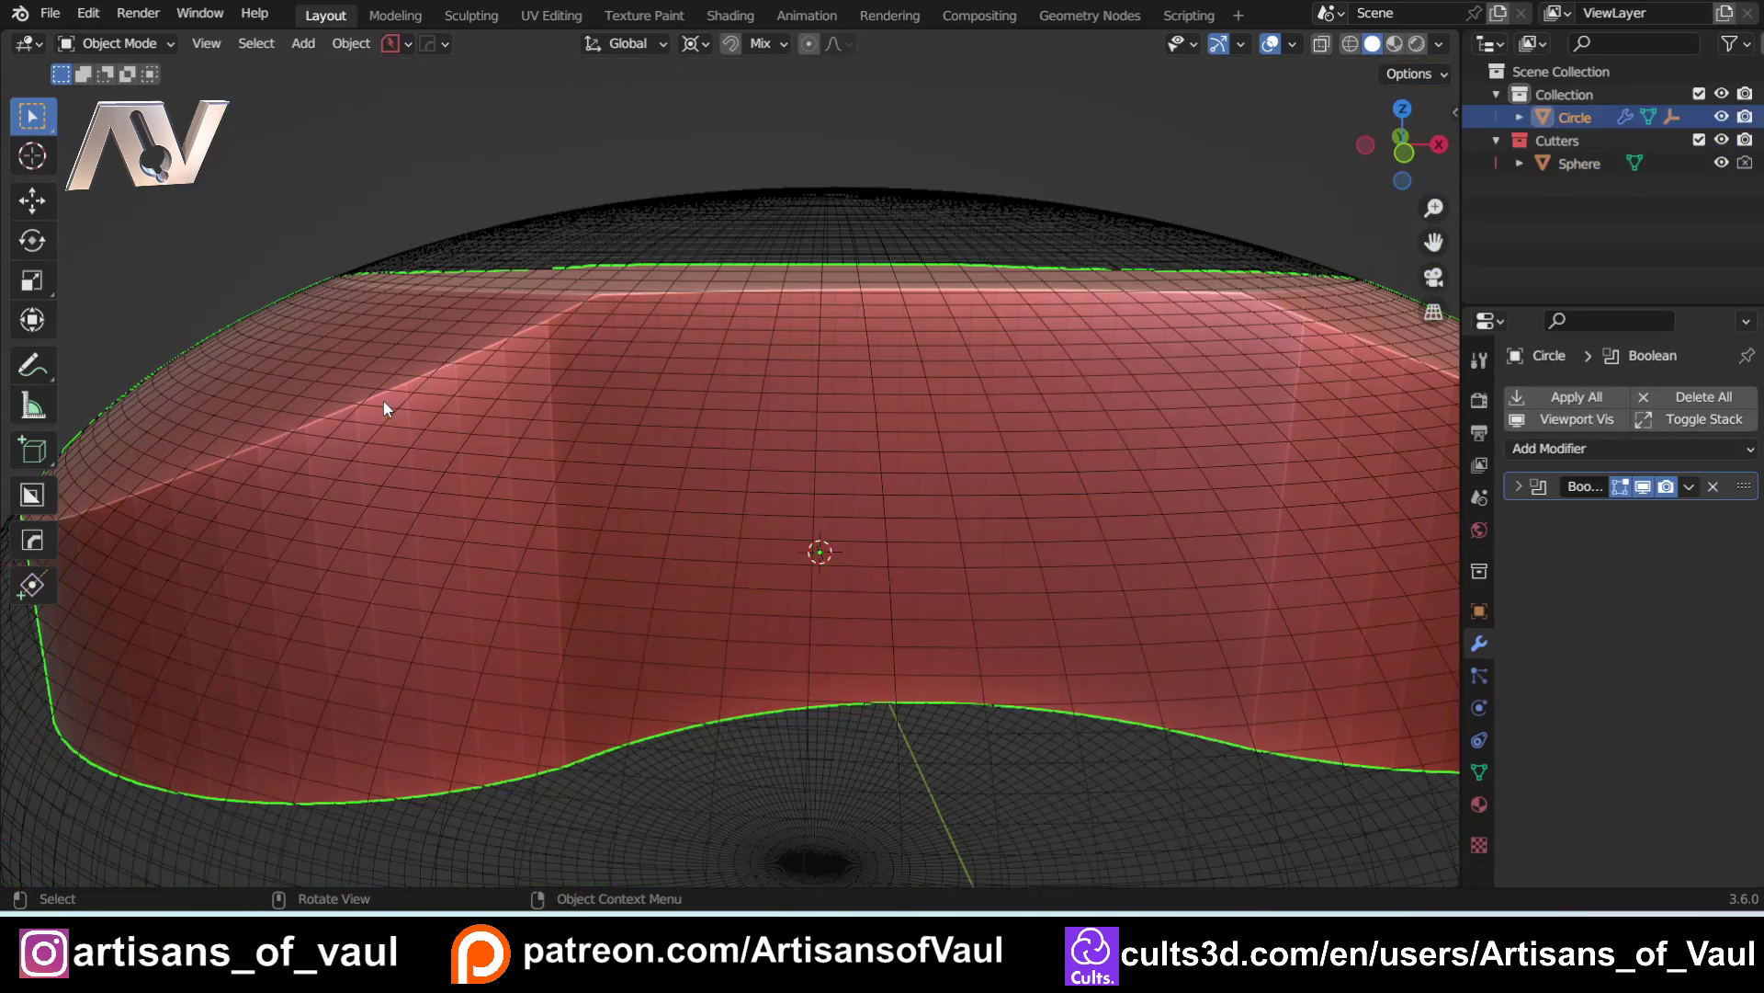
click(1517, 487)
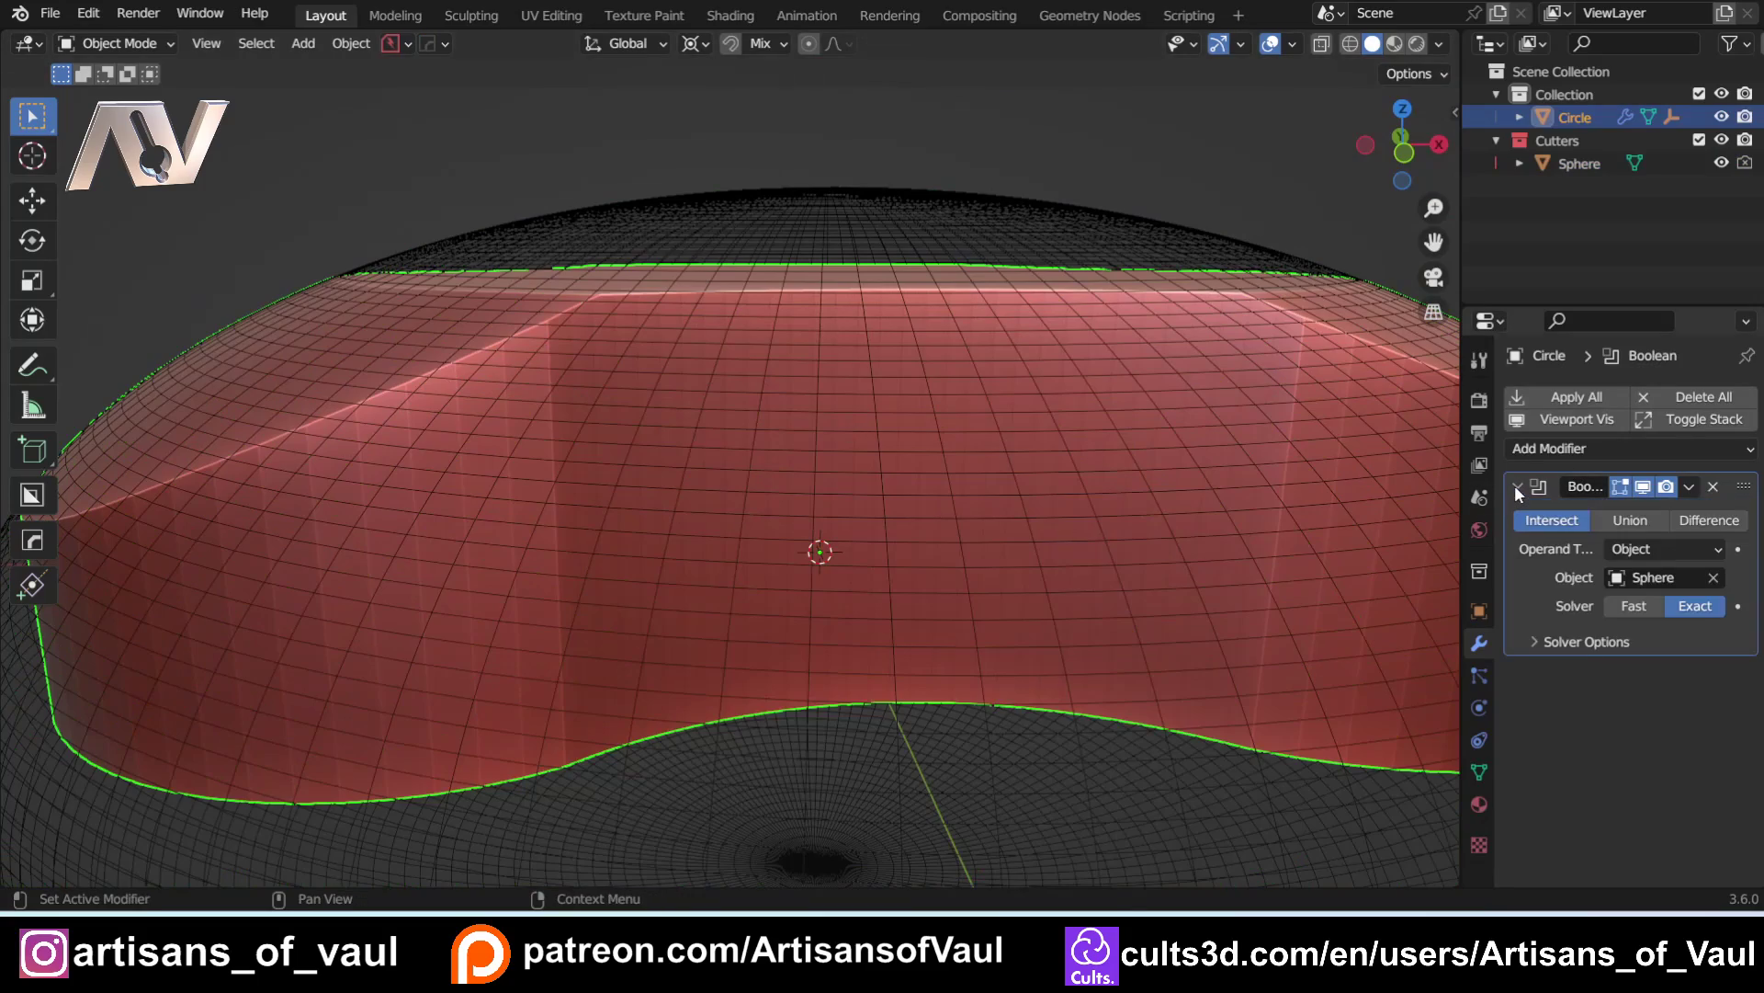
Step: Scale the sphere cutter to about 0.83 along Z to flatten the knob's domed top
scroll(1060, 436, down, 5)
middle_drag(917, 327, 1165, 376)
click(1020, 274)
scroll(1011, 300, up, 2)
key(s)
key(z)
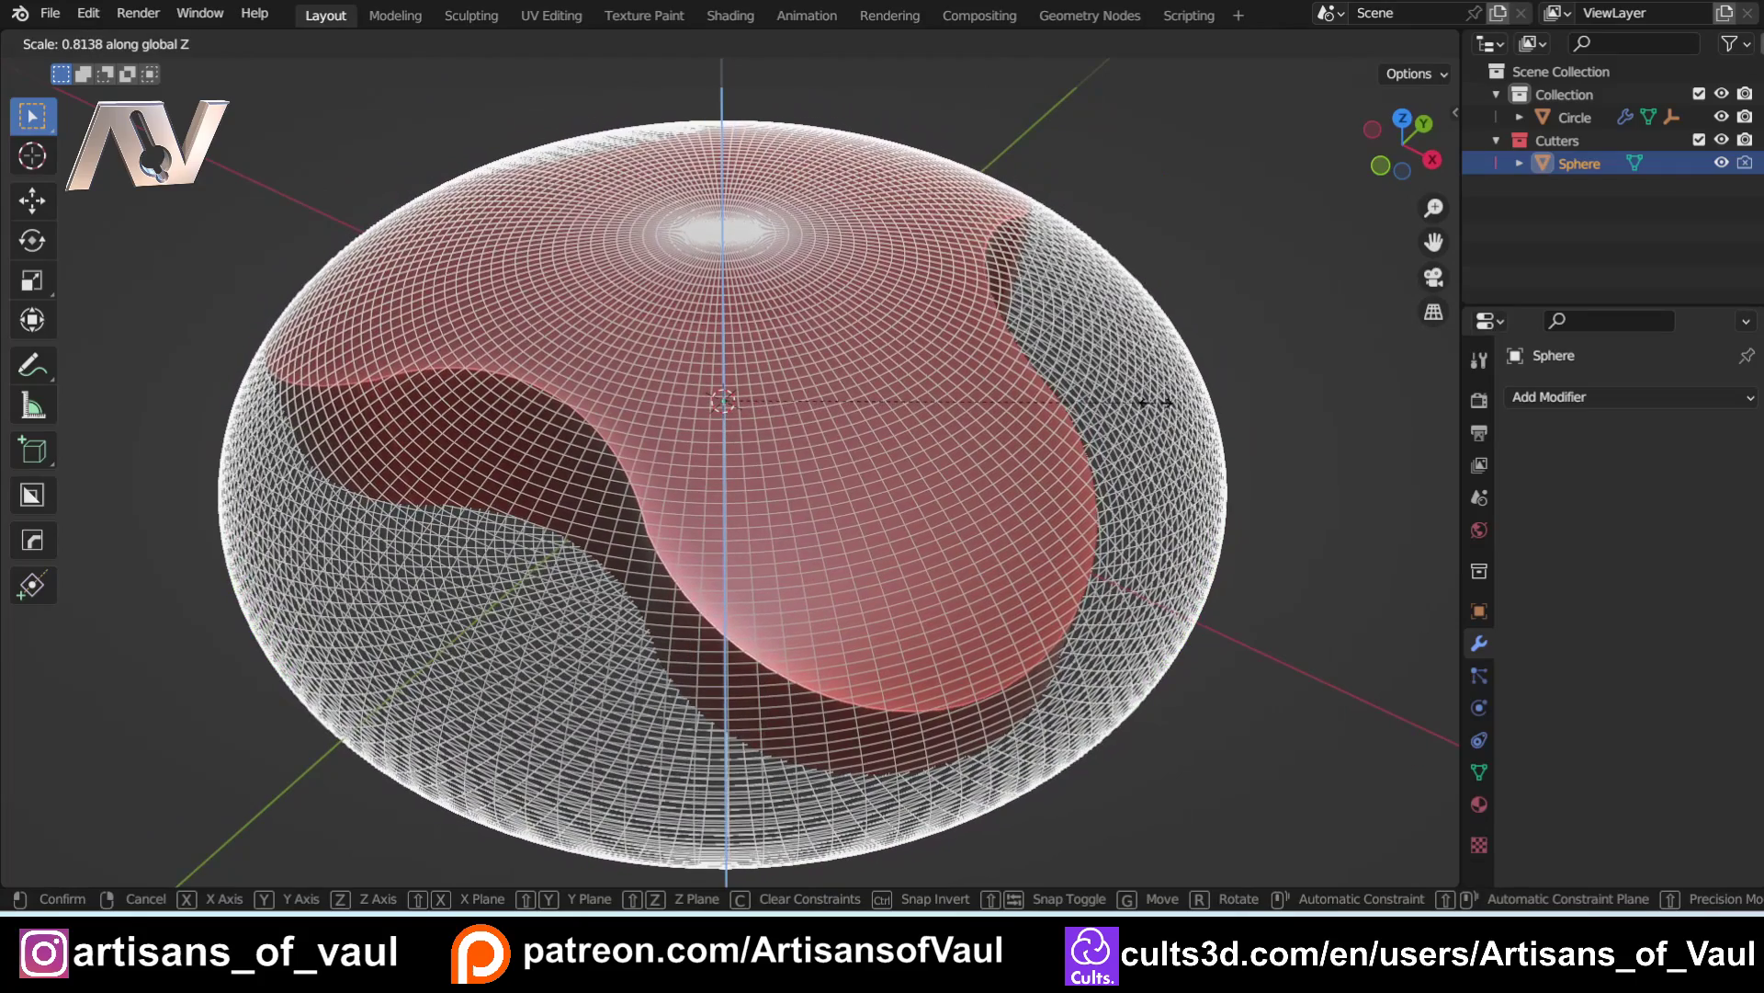
click(1161, 402)
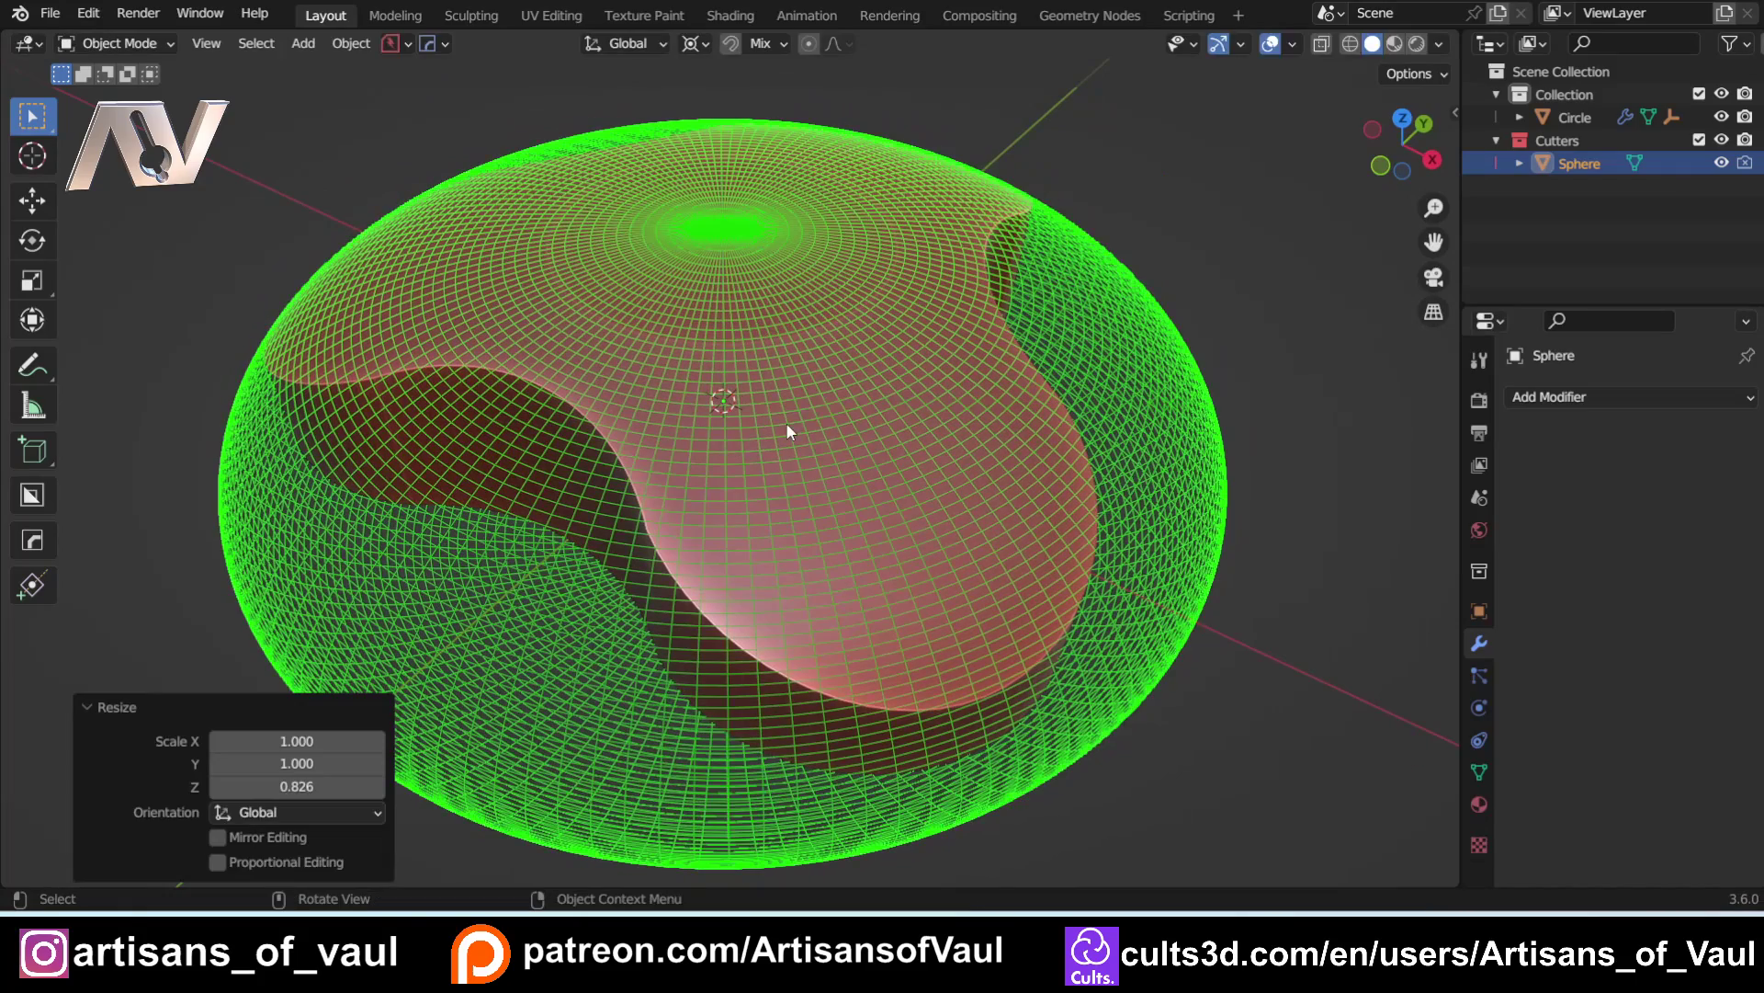
Step: Hide the sphere cutter and select the three-lobed knob body
key(h)
middle_drag(734, 403, 744, 450)
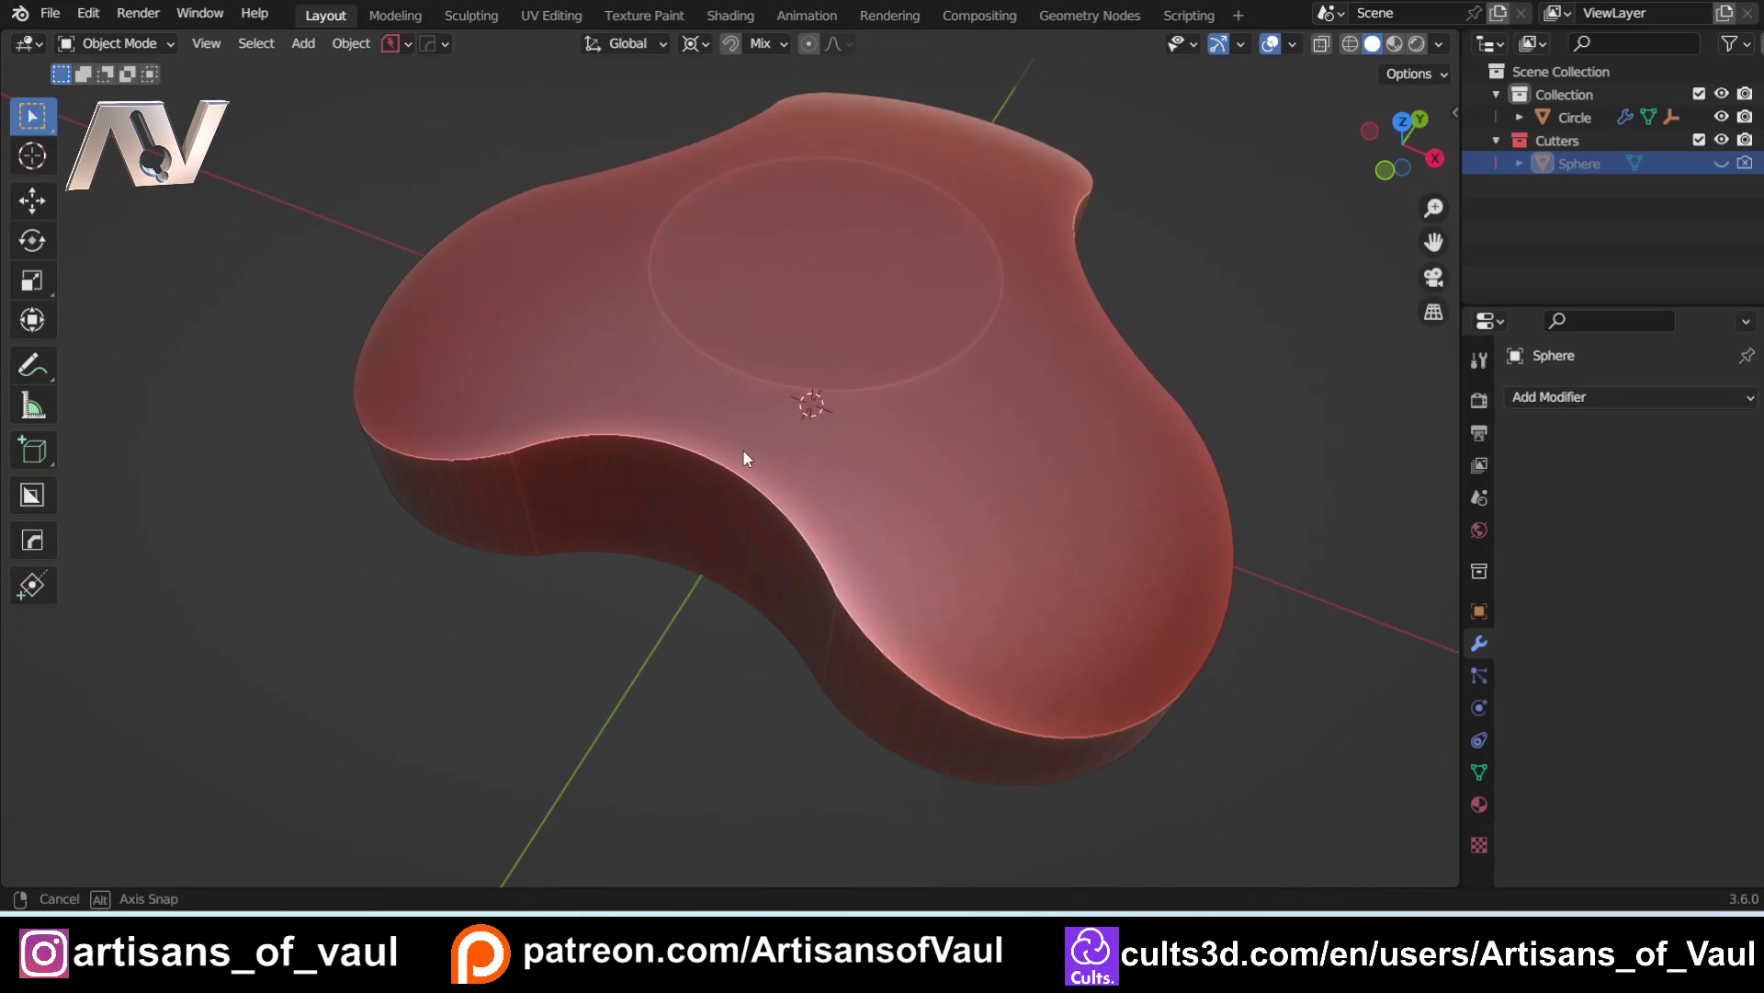
mouse_move(860, 310)
shift+middle_down()
mouse_move(813, 410)
mouse_move(857, 322)
shift+middle_up()
click(1002, 414)
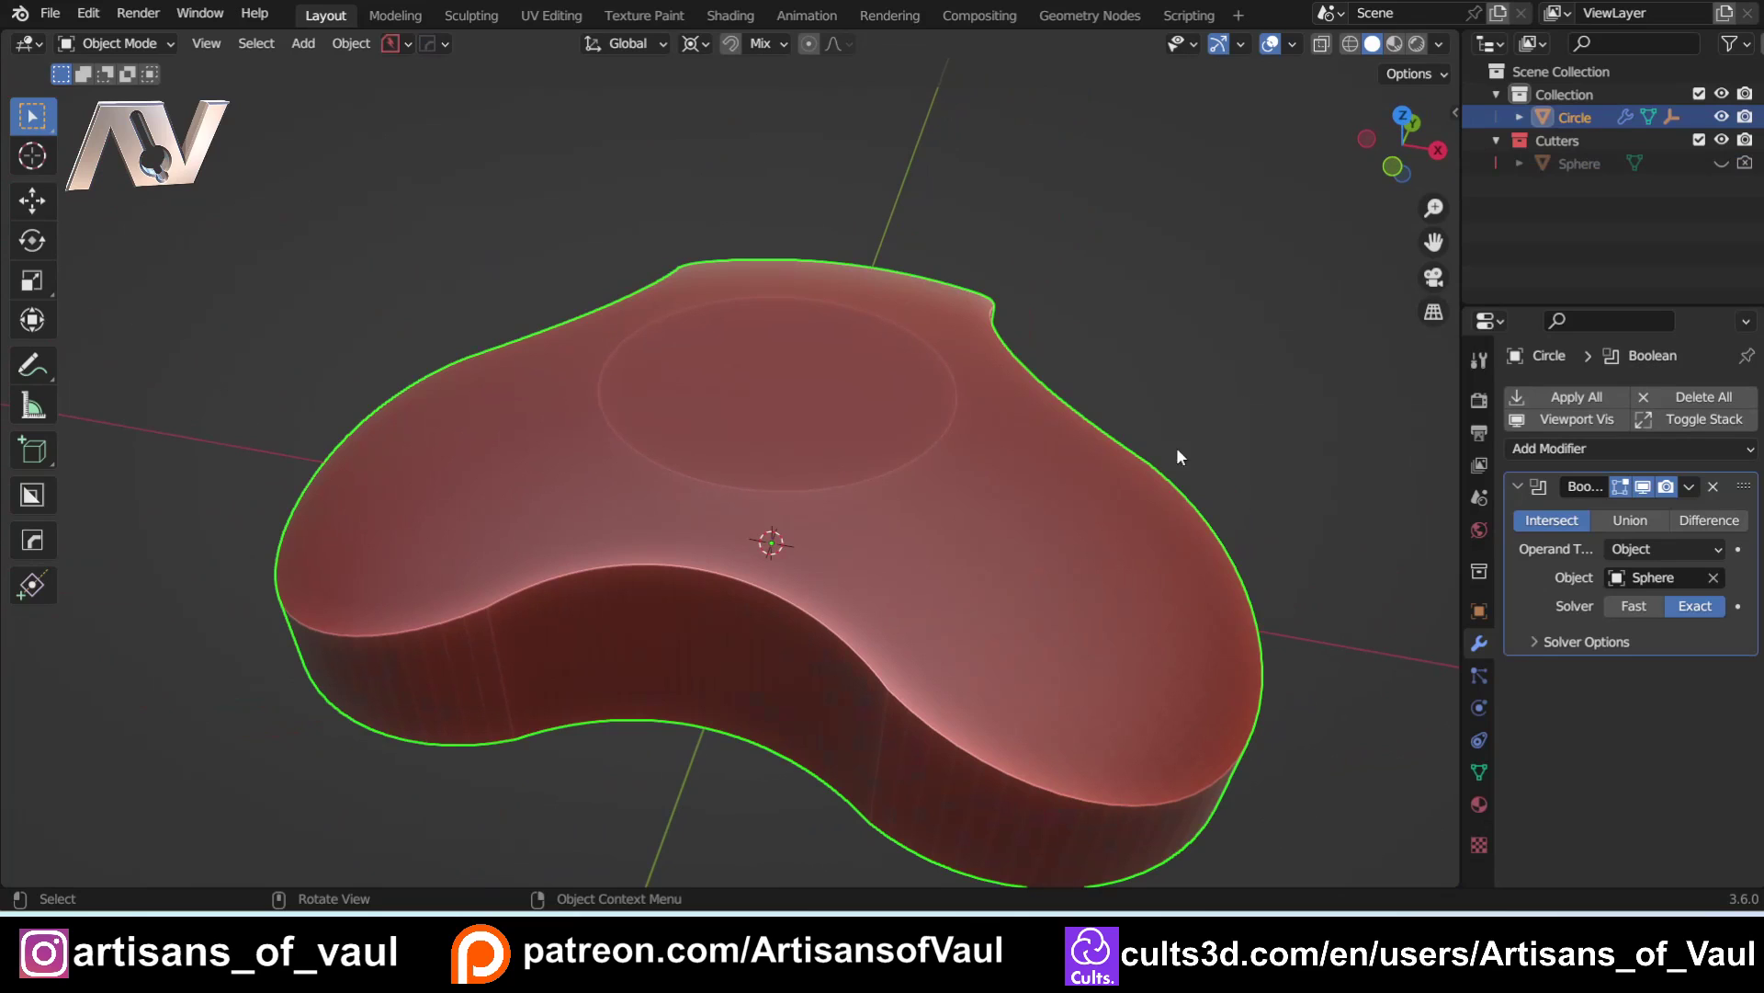
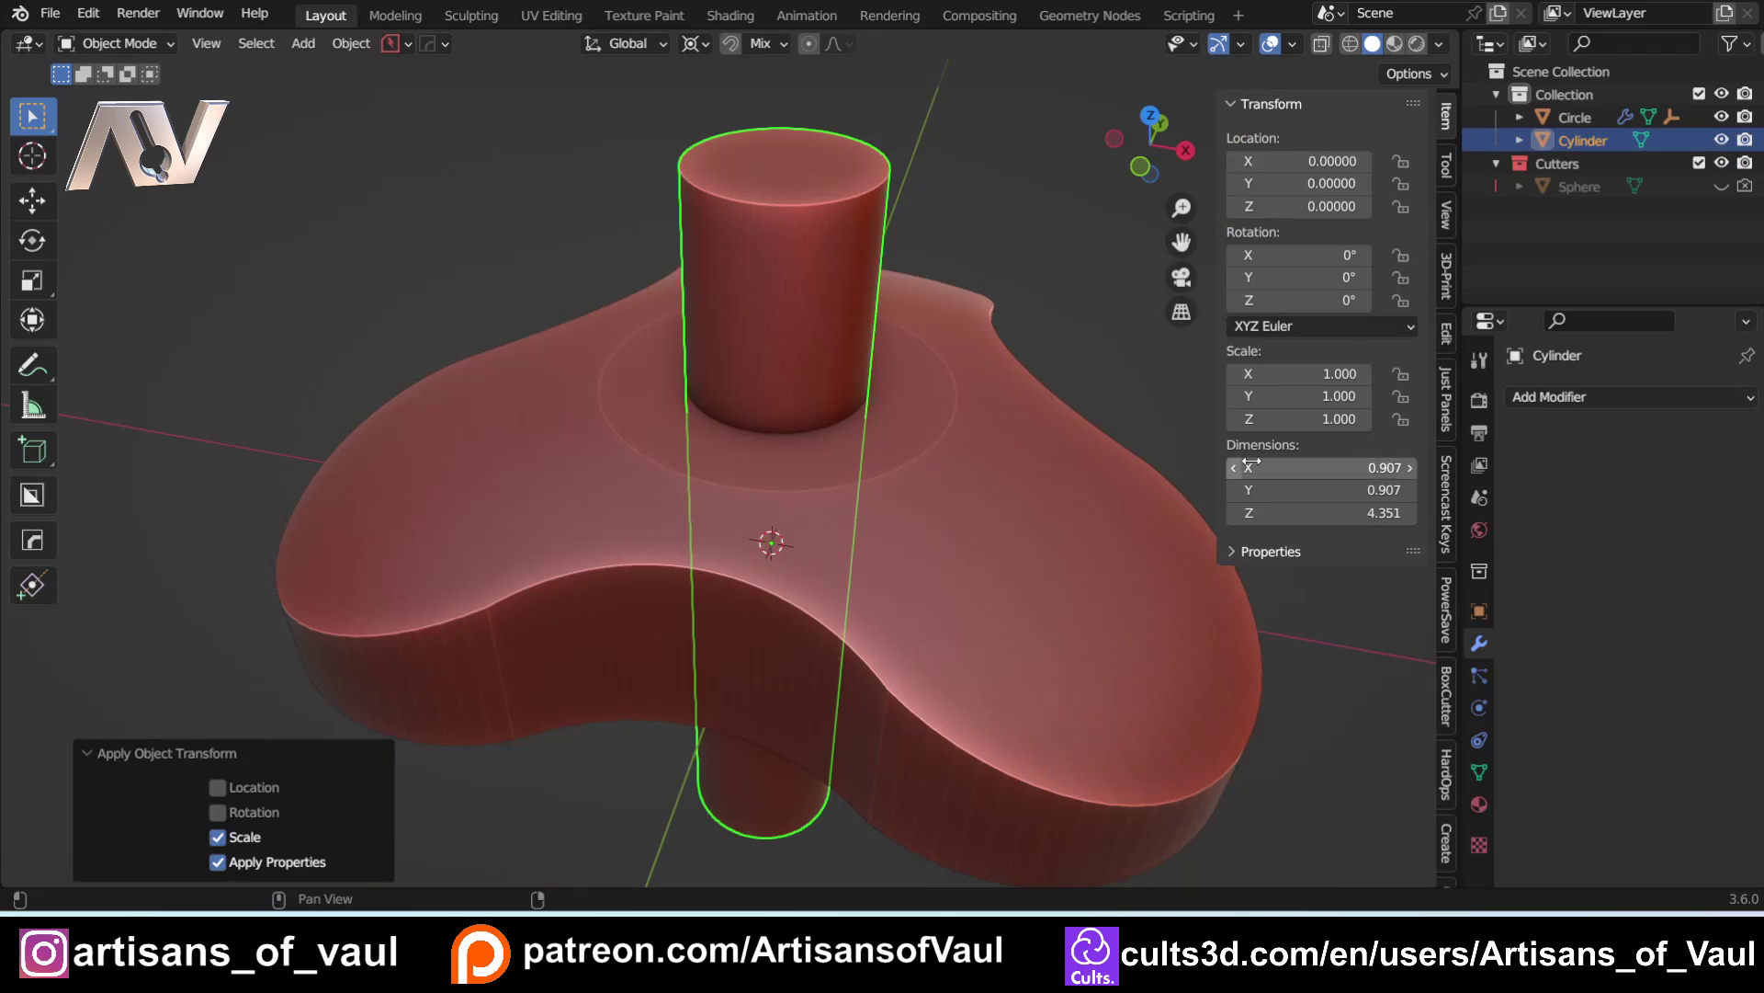
Step: Set the cylinder's X and Y dimensions to 1
drag(1340, 464, 1340, 490)
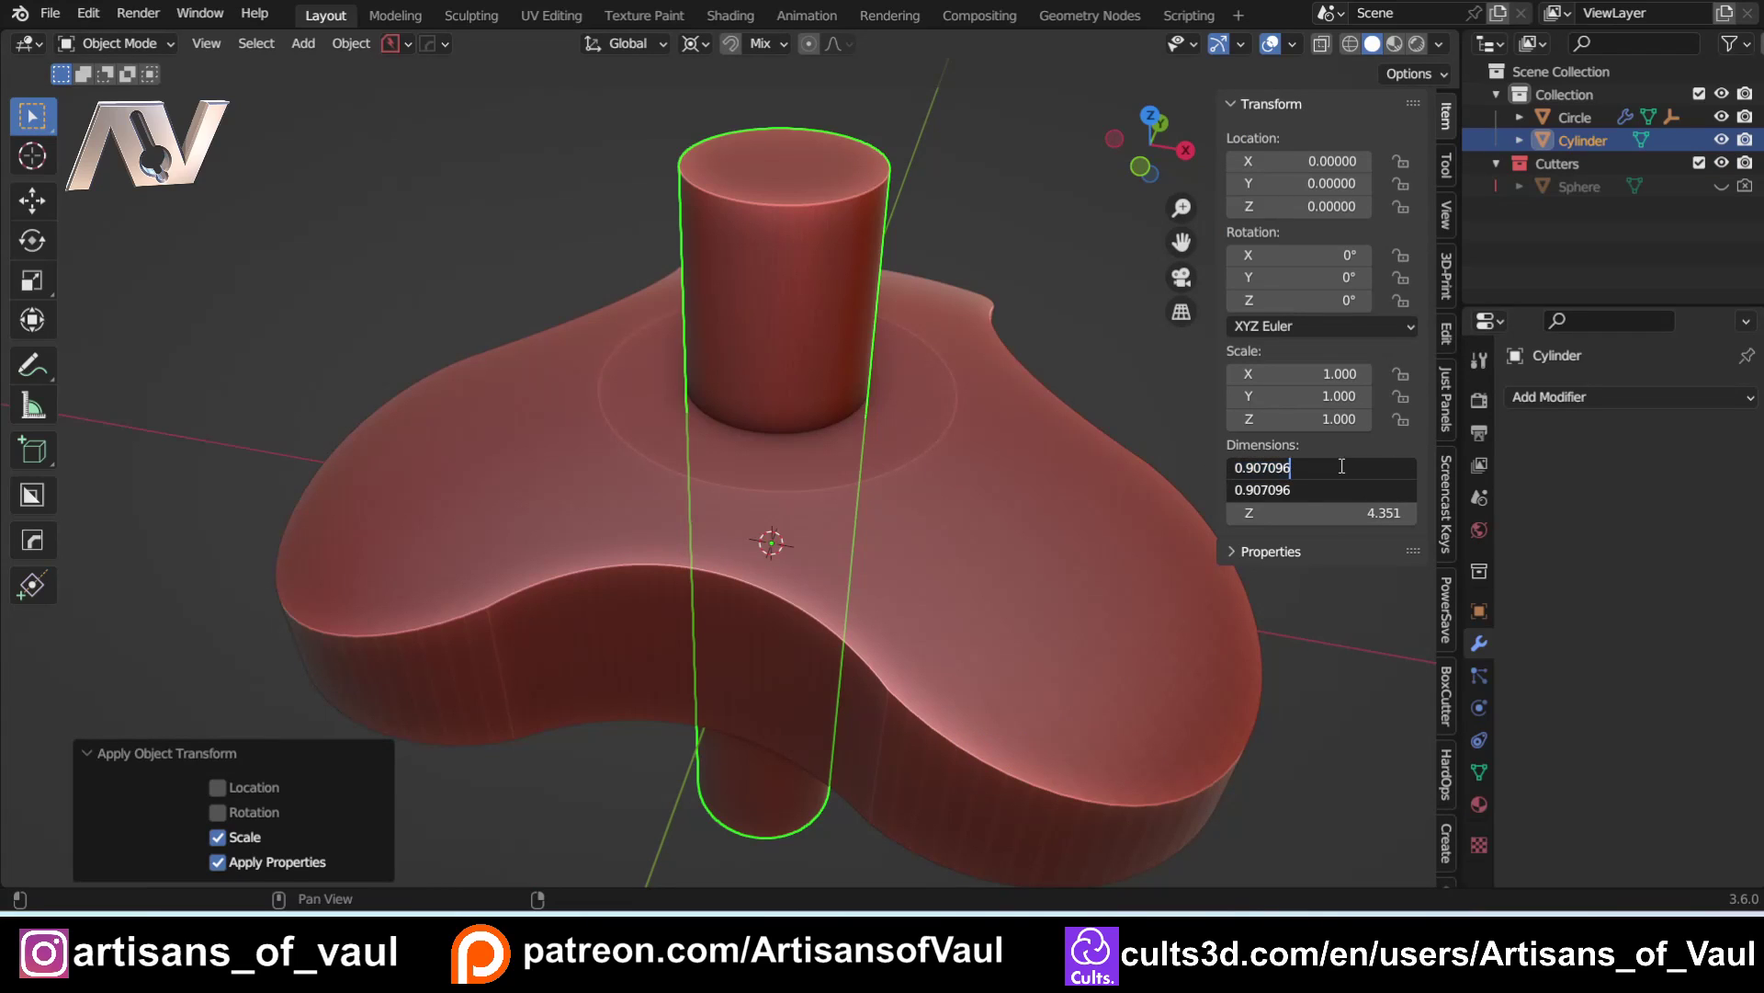
key(Return)
text(1)
key(Return)
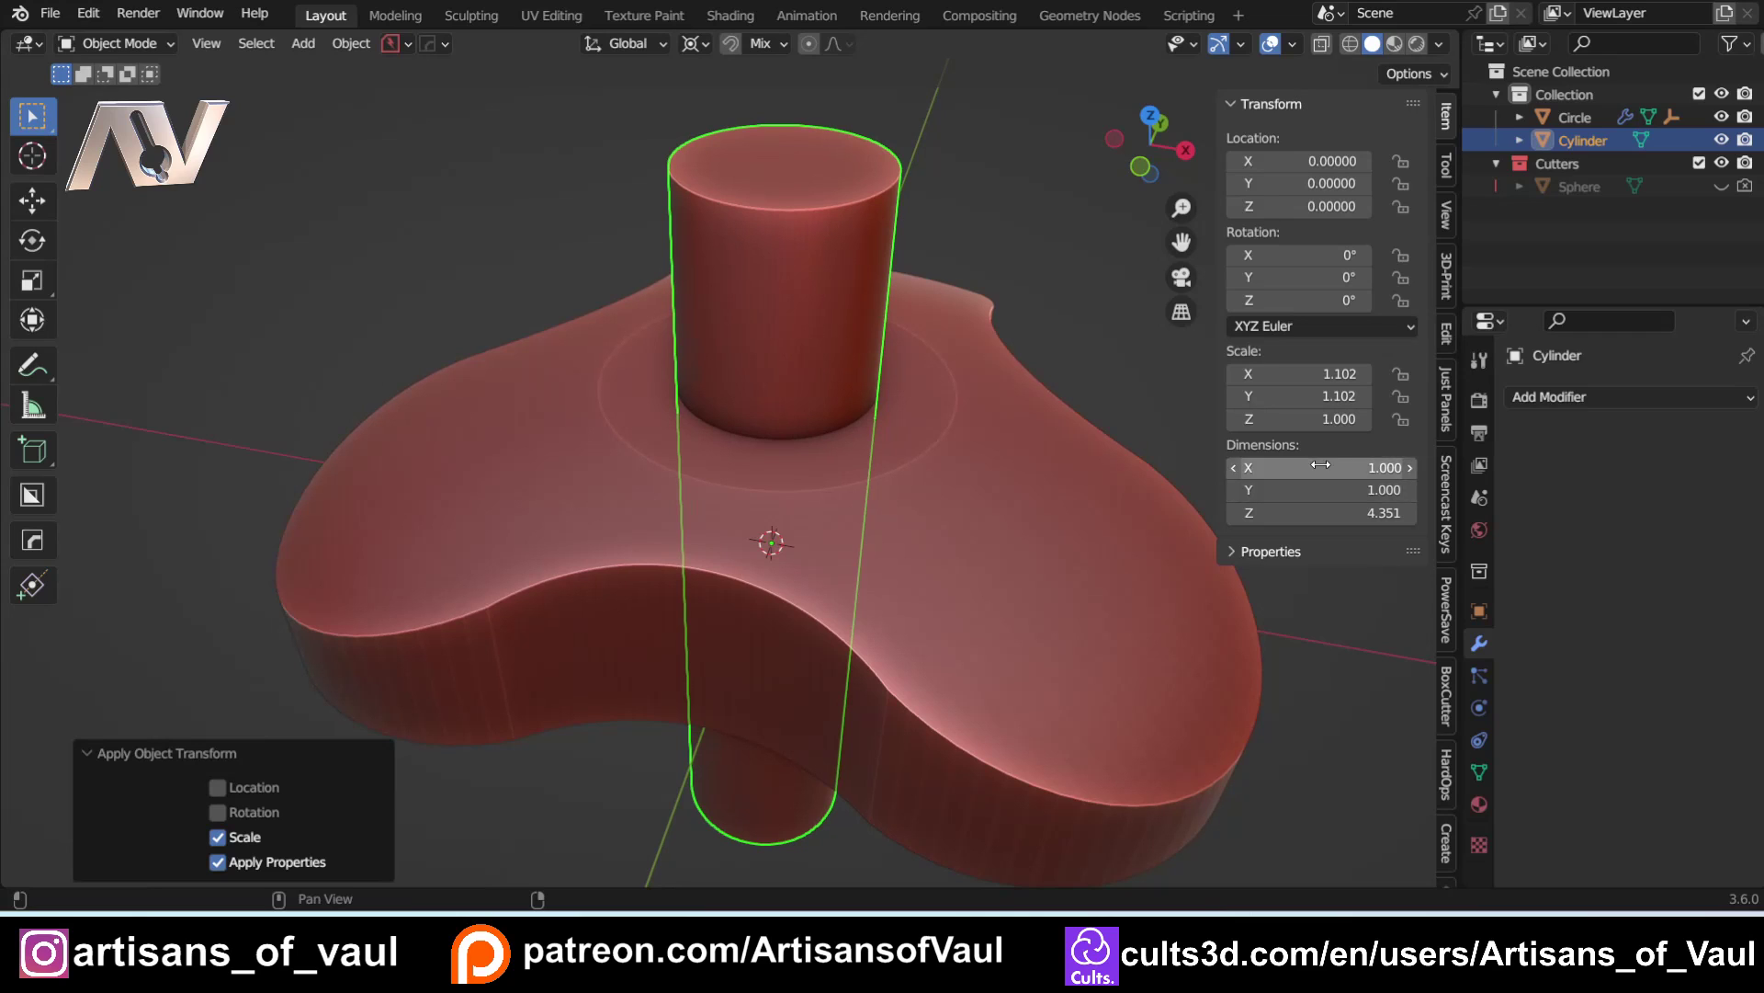
Step: Set the cylinder's X and Y dimensions to 1.25 and delete the cylinder
drag(1322, 466, 1322, 490)
key(Return)
text(1.25)
key(Return)
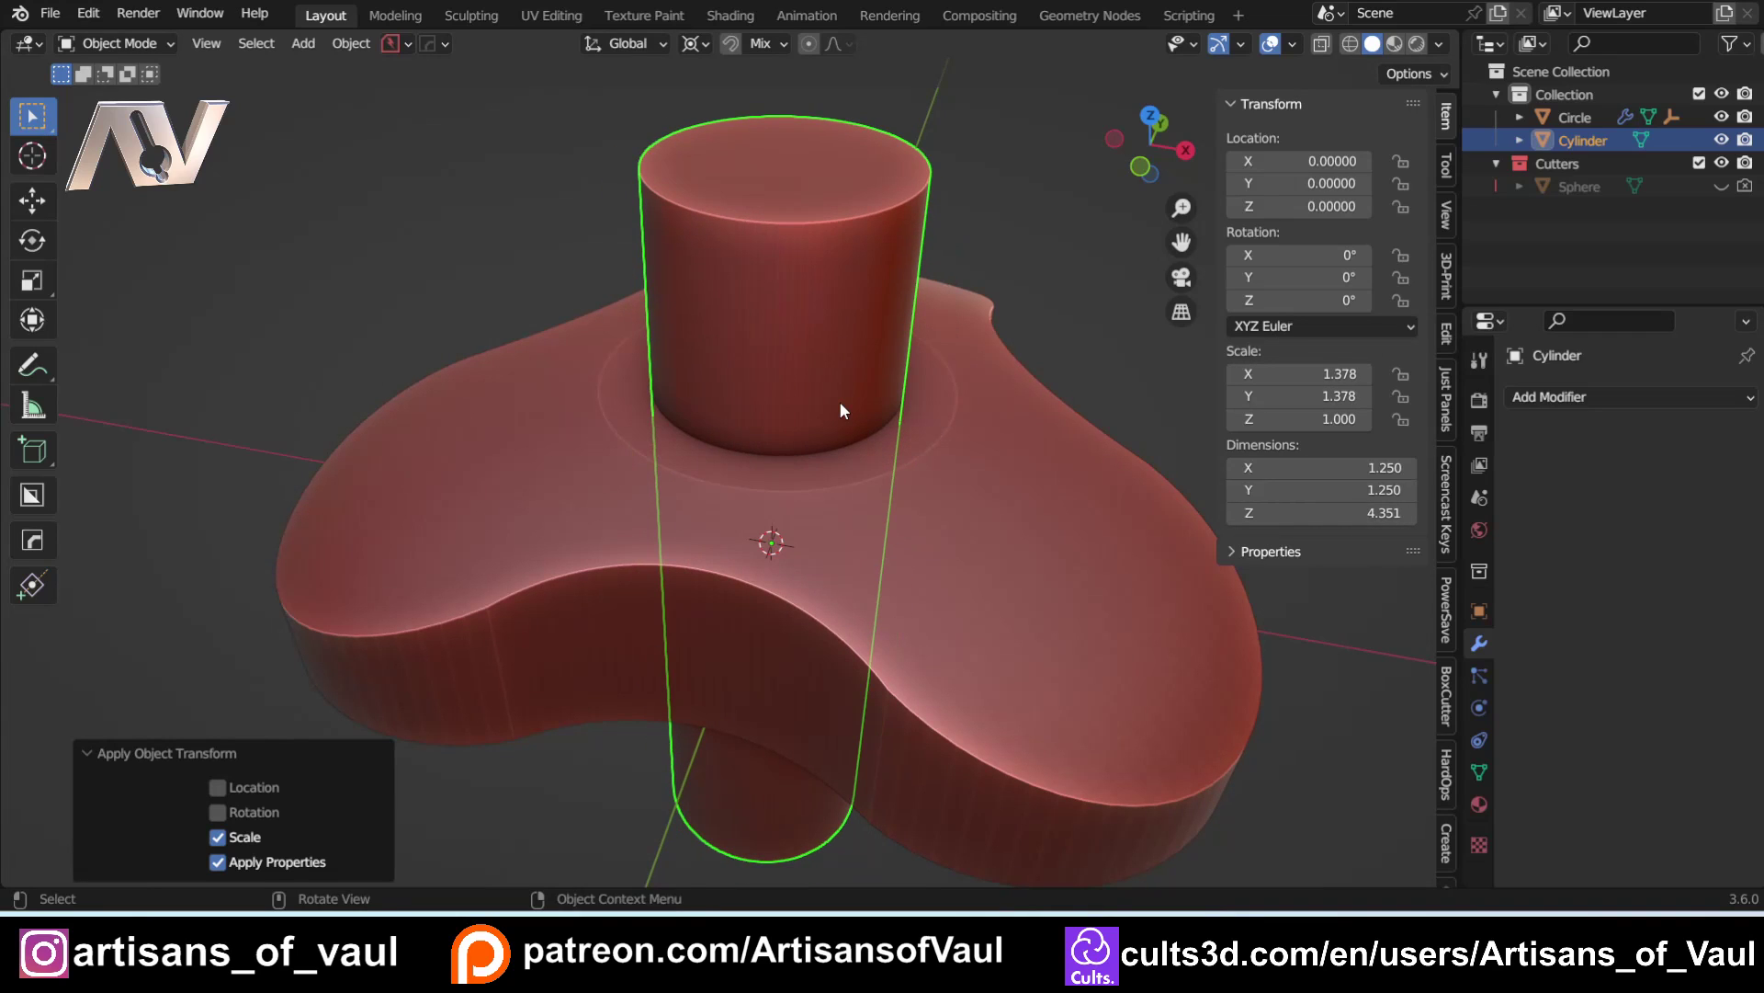
key(Delete)
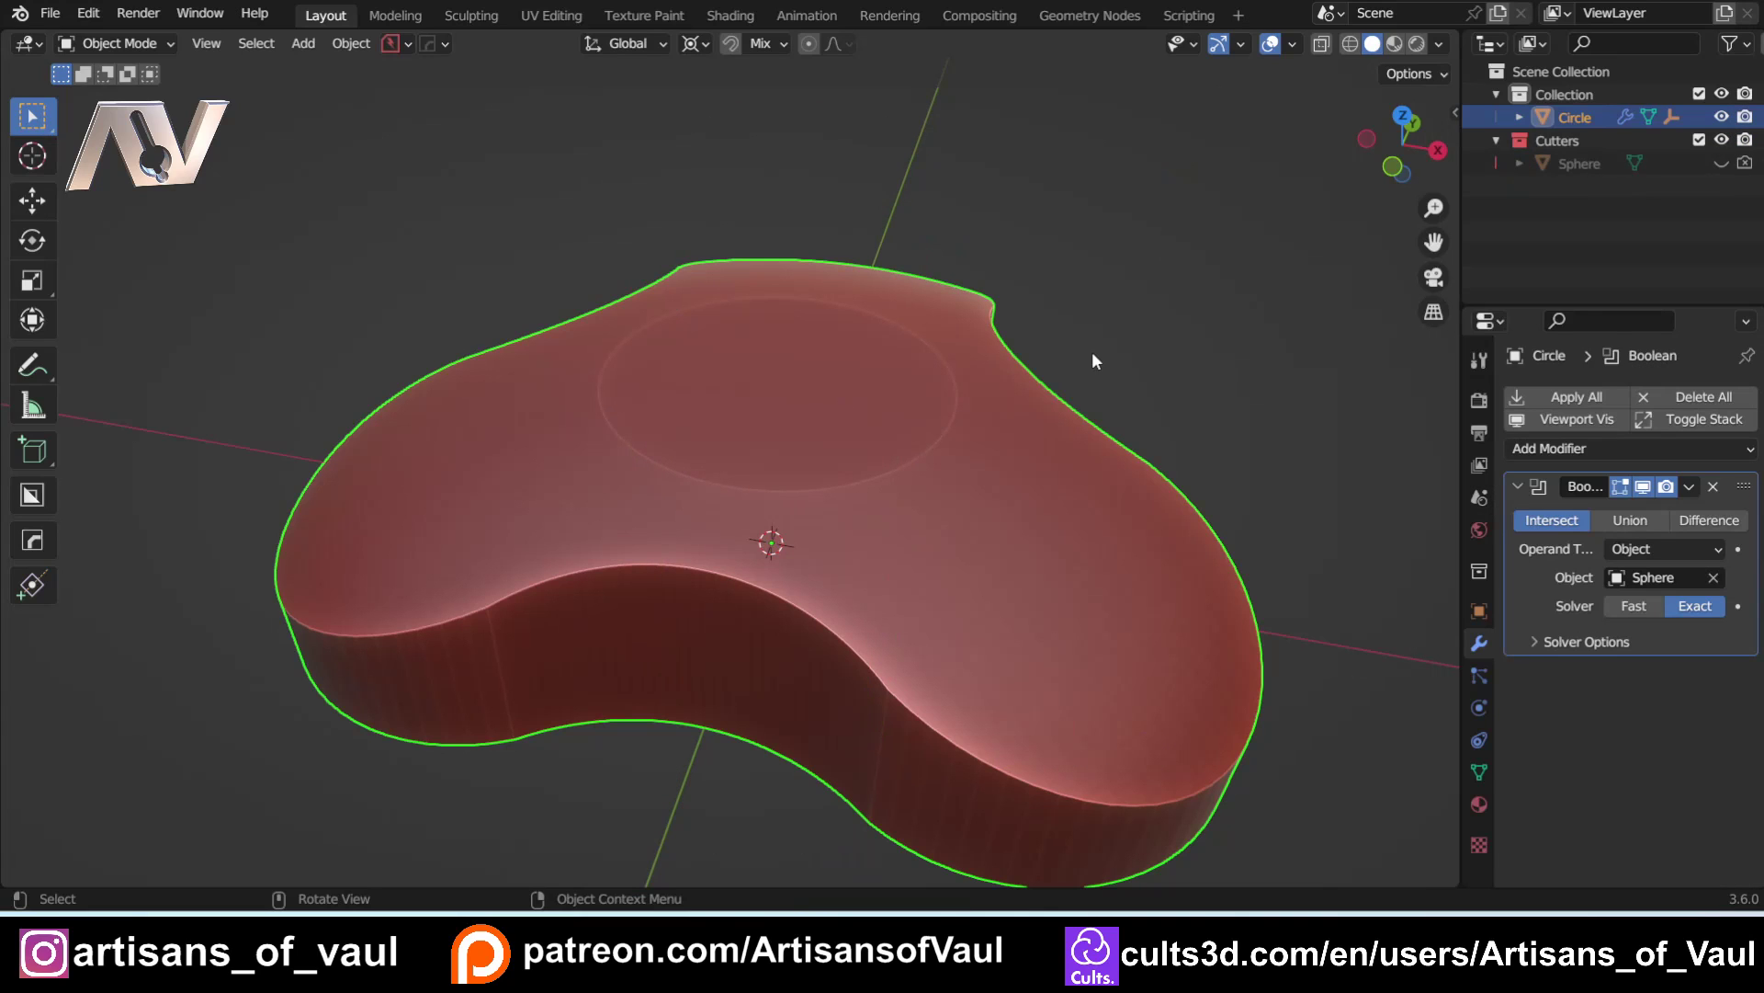
Step: Extract the circular face on top of the knob with Face Extract in Boolean mode
key(q)
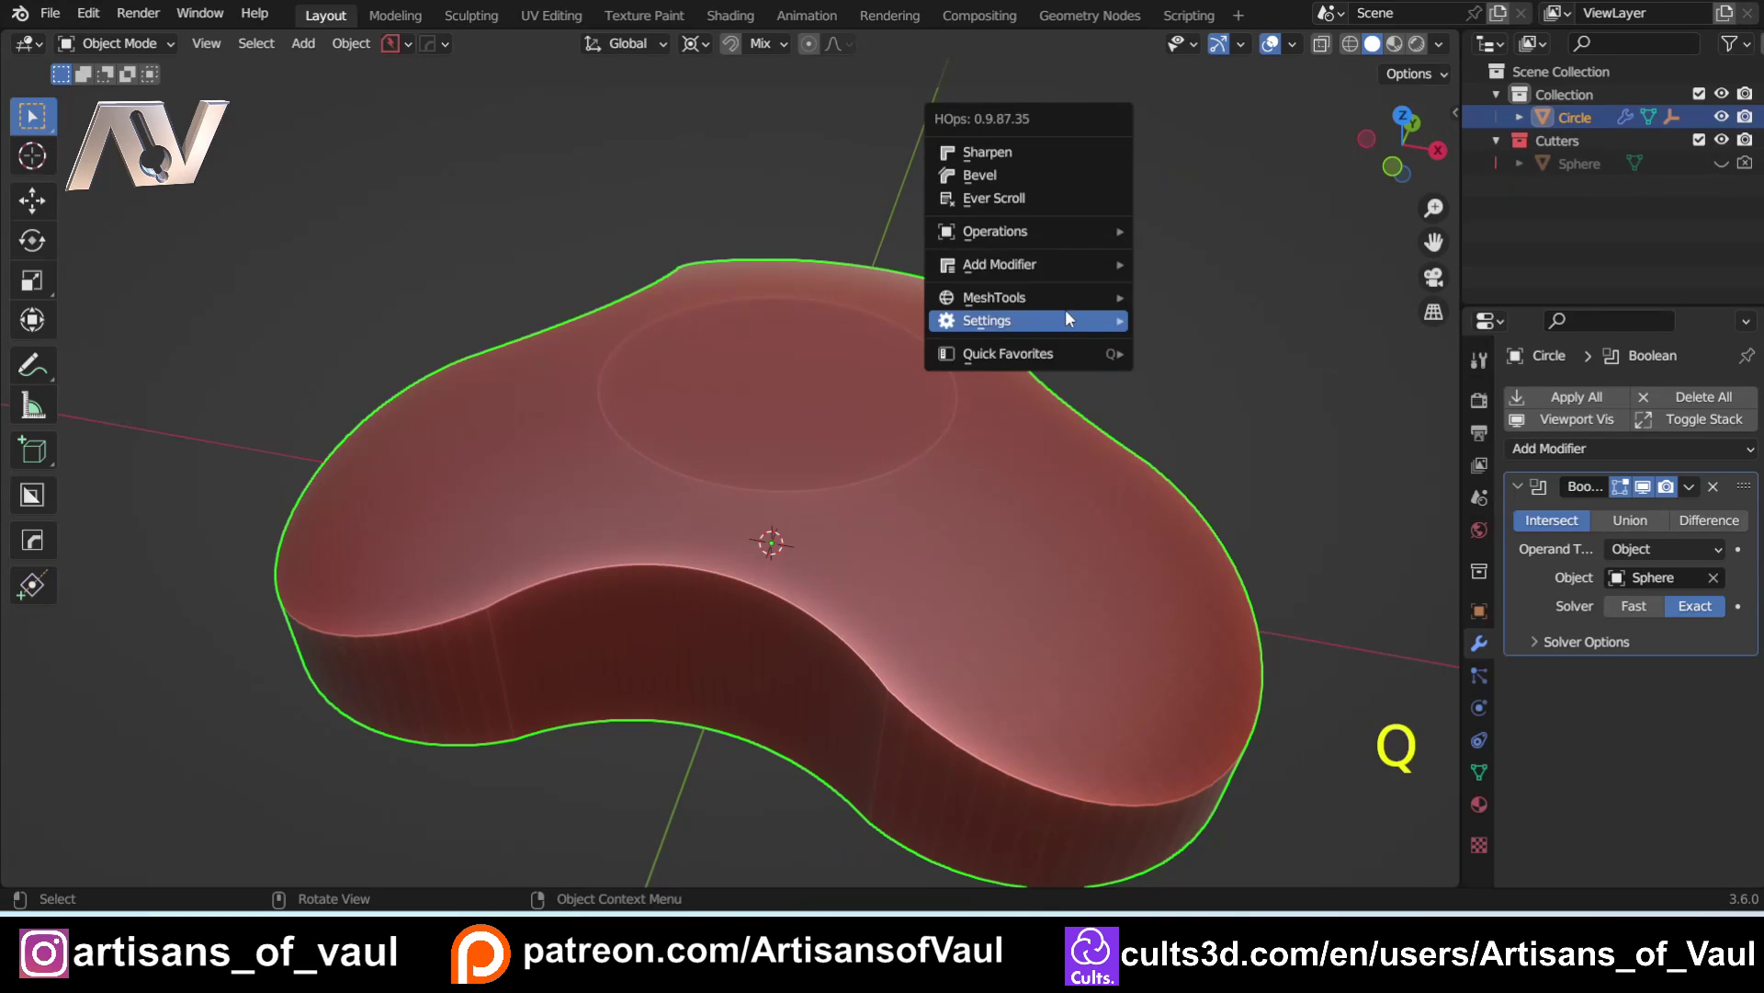
mouse_move(1066, 299)
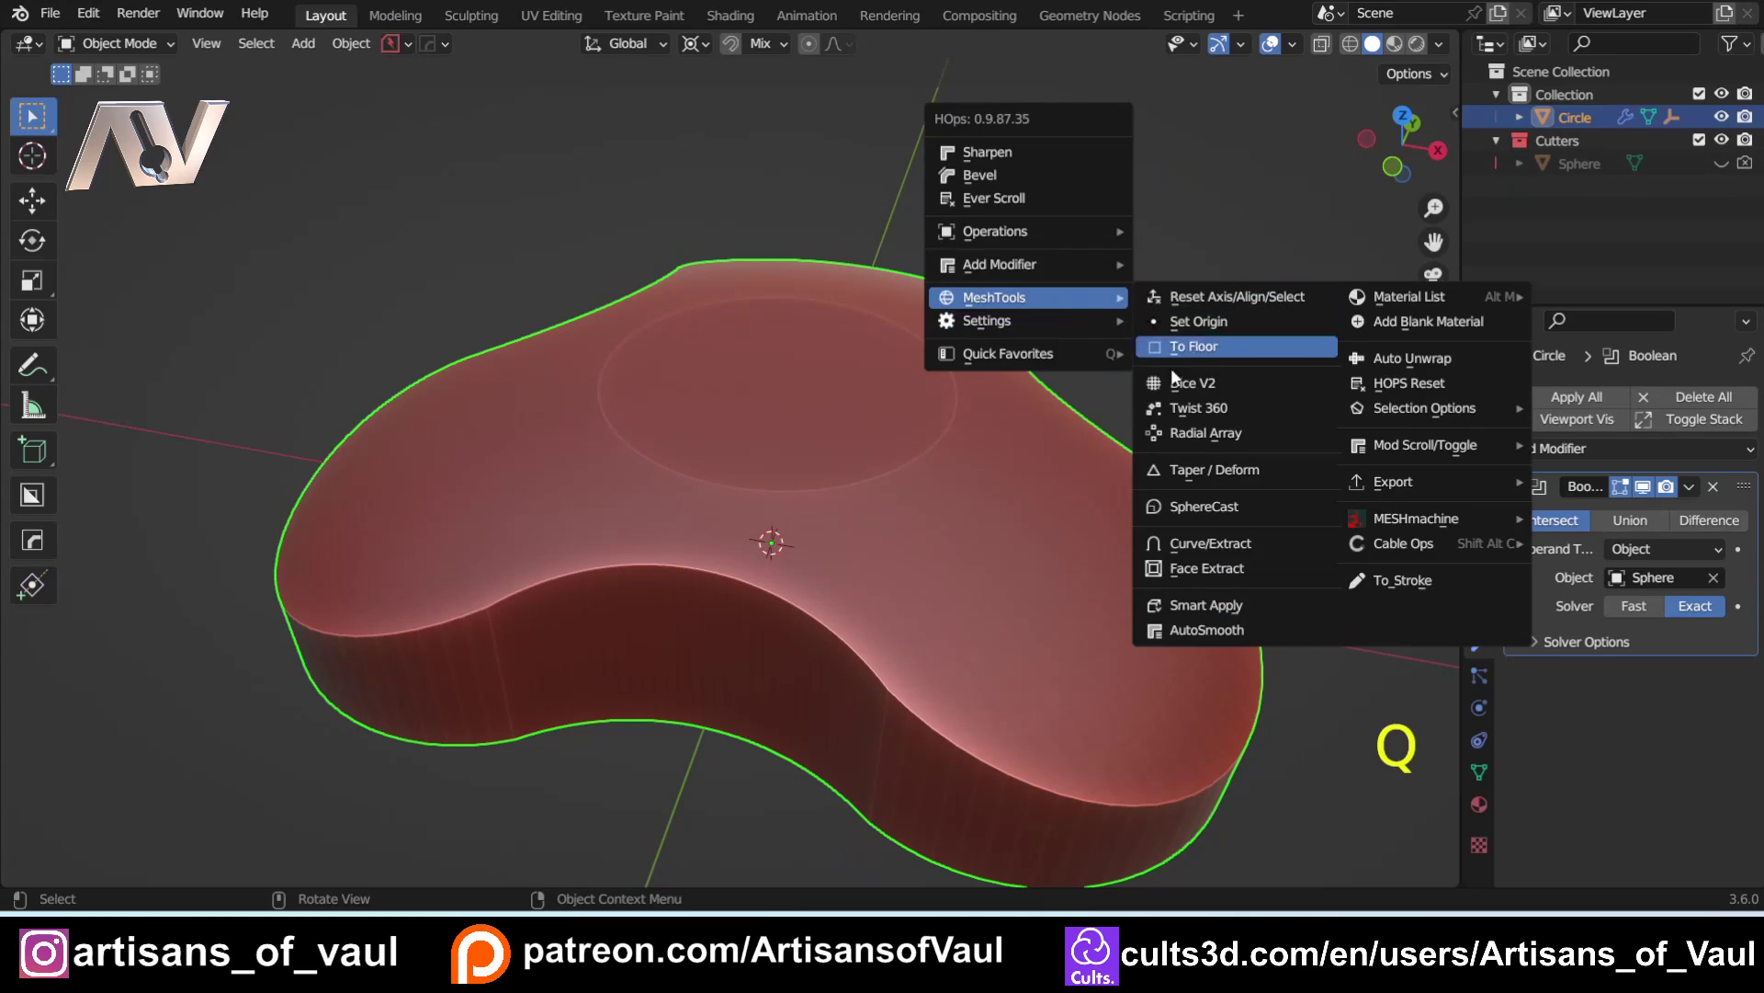
click(1218, 570)
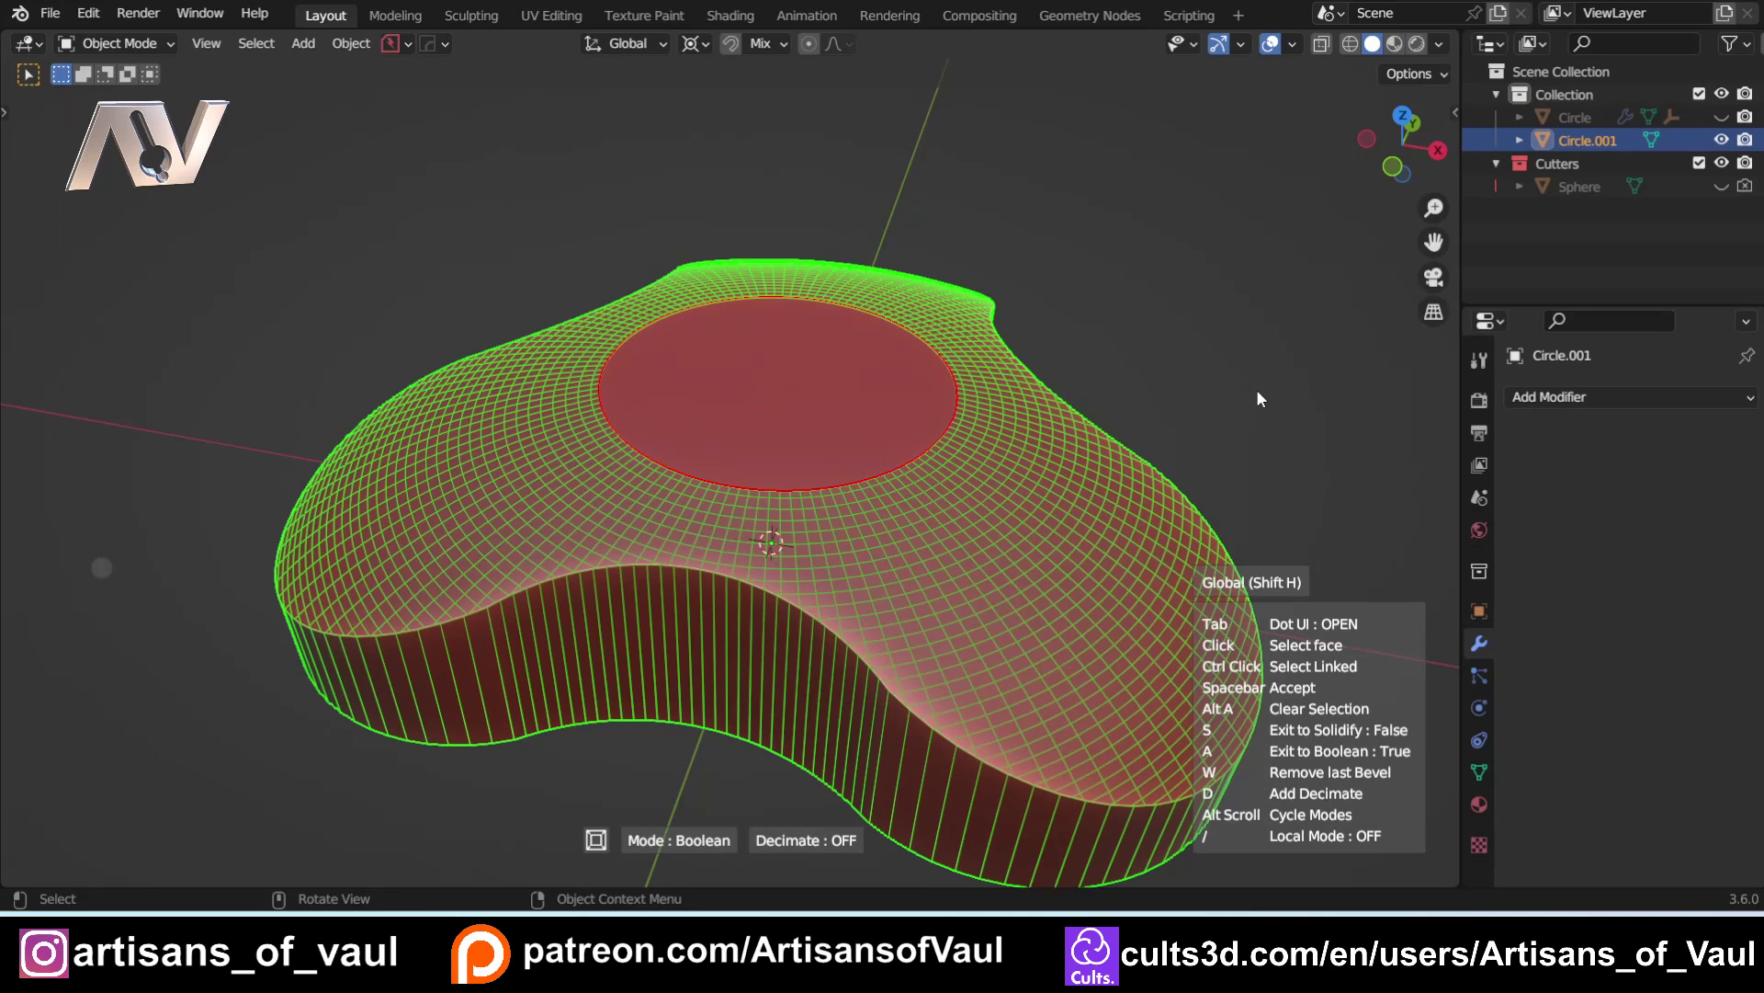
key(space)
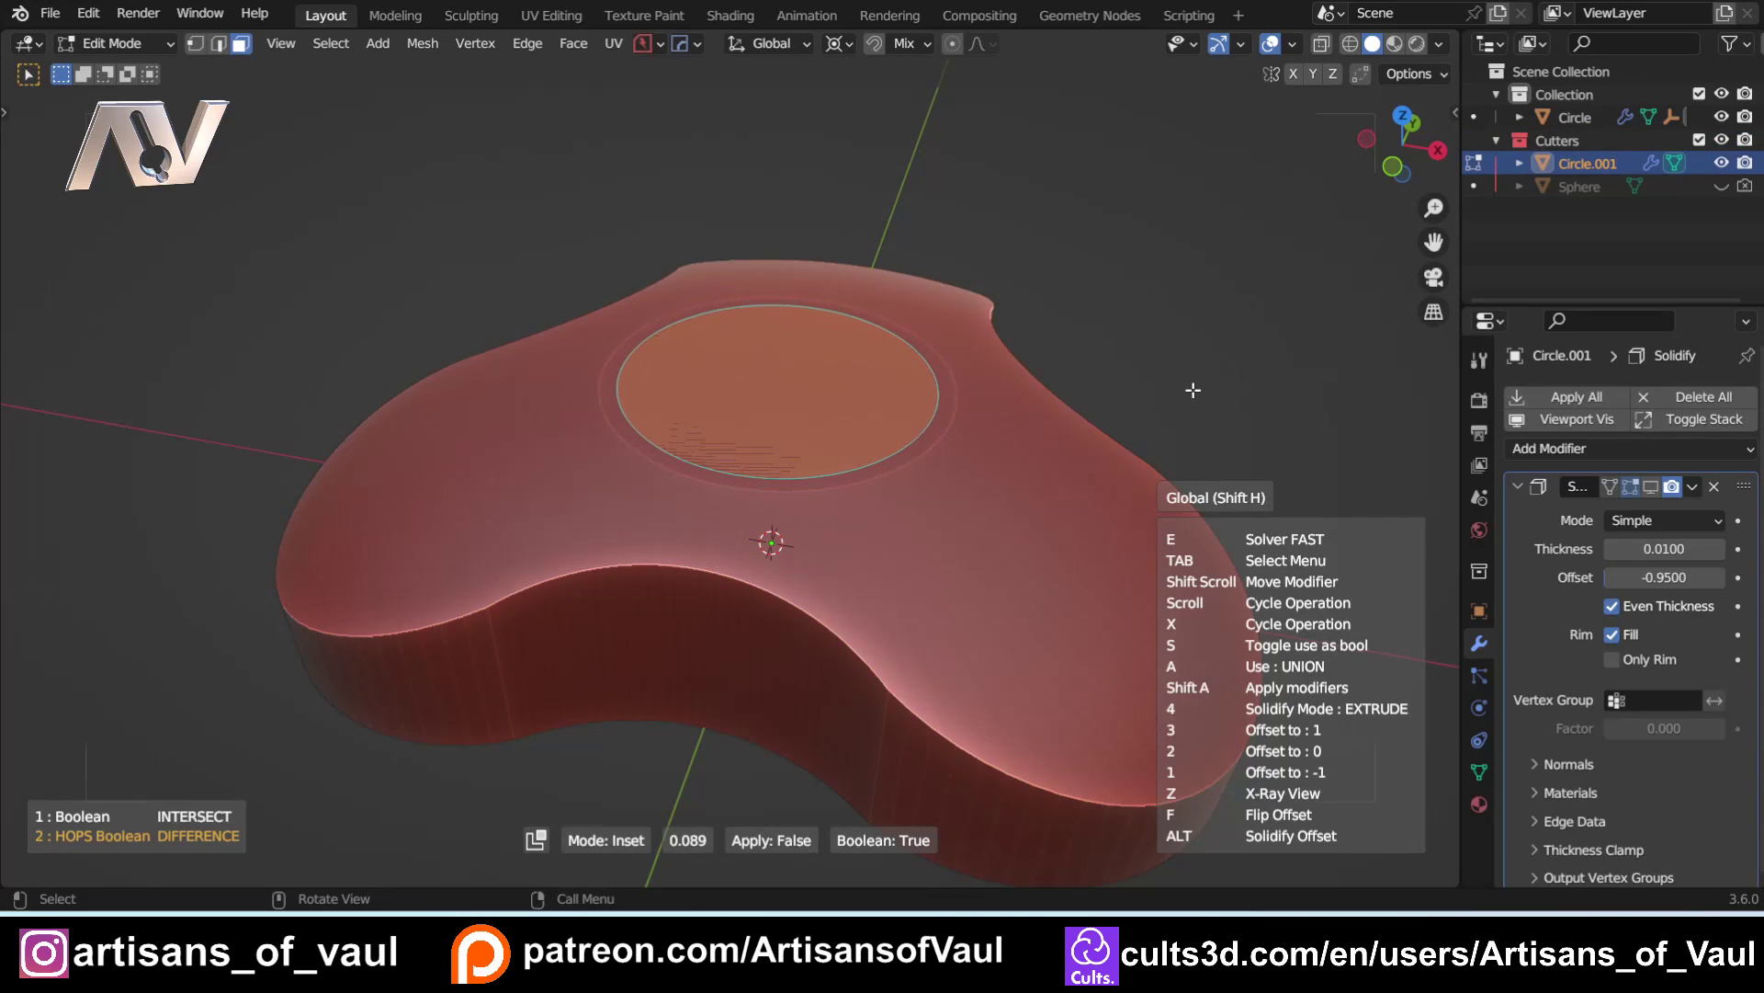
Step: Extrude the inset circle about 2.07 through the knob as a Boolean difference and hide the cutter
key(4)
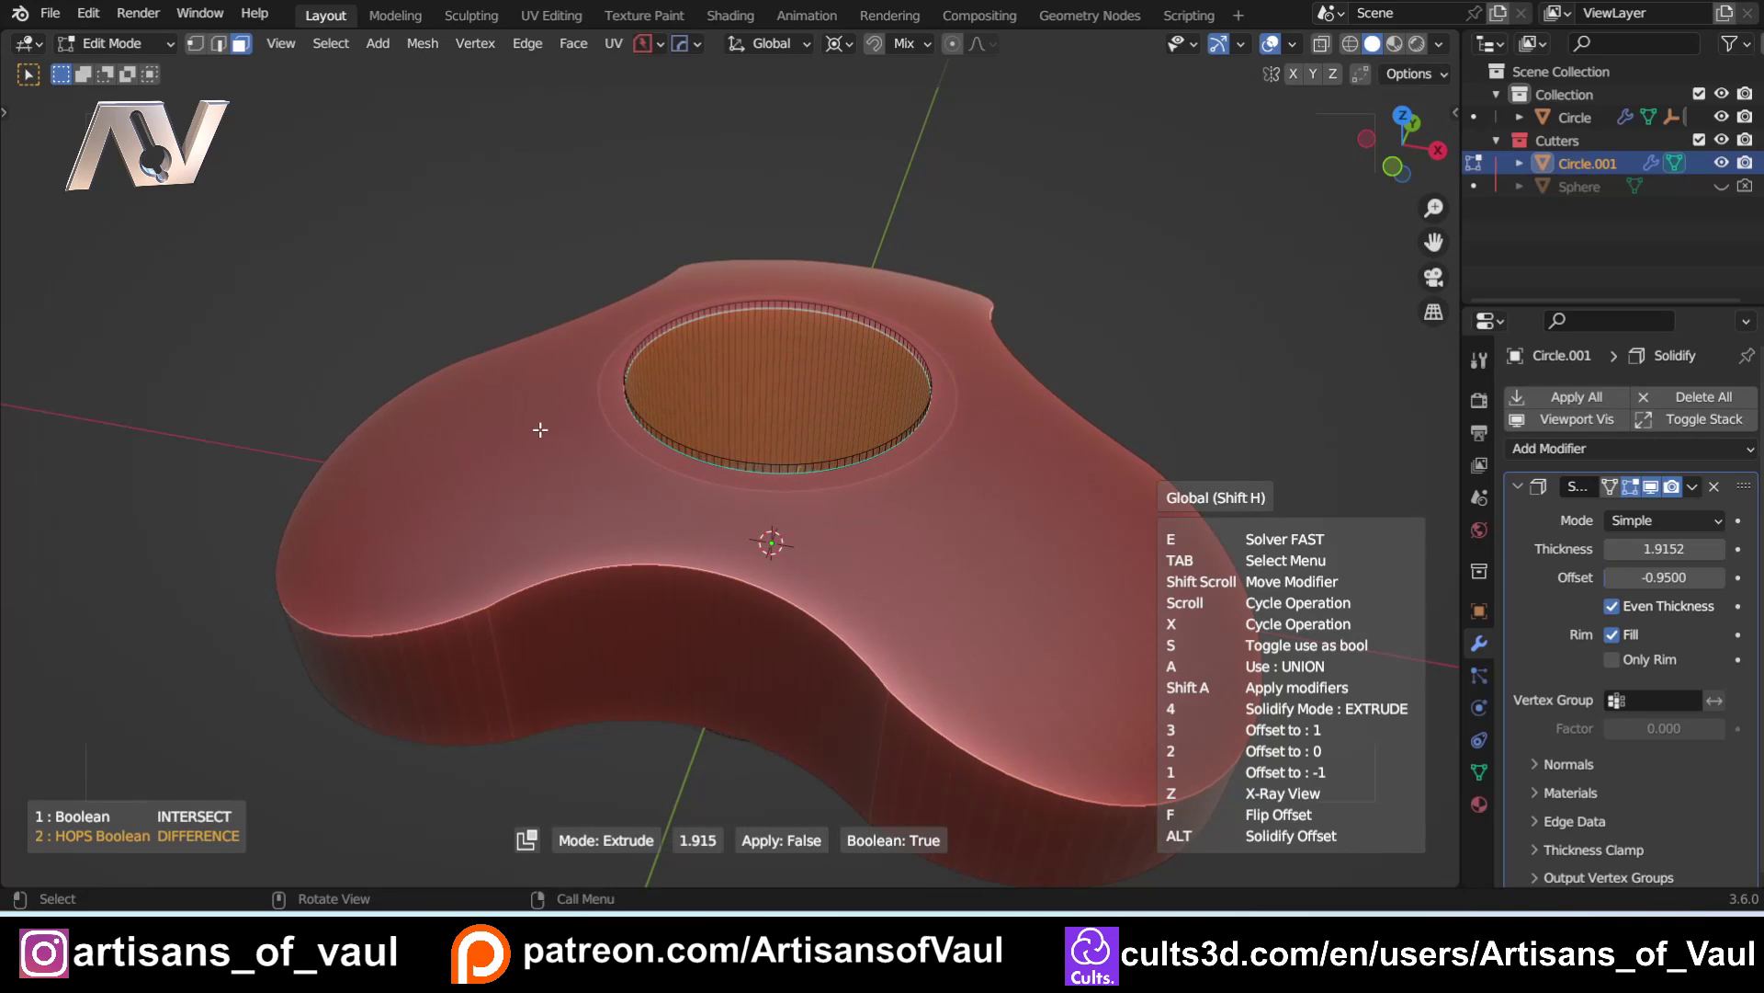
click(511, 425)
key(h)
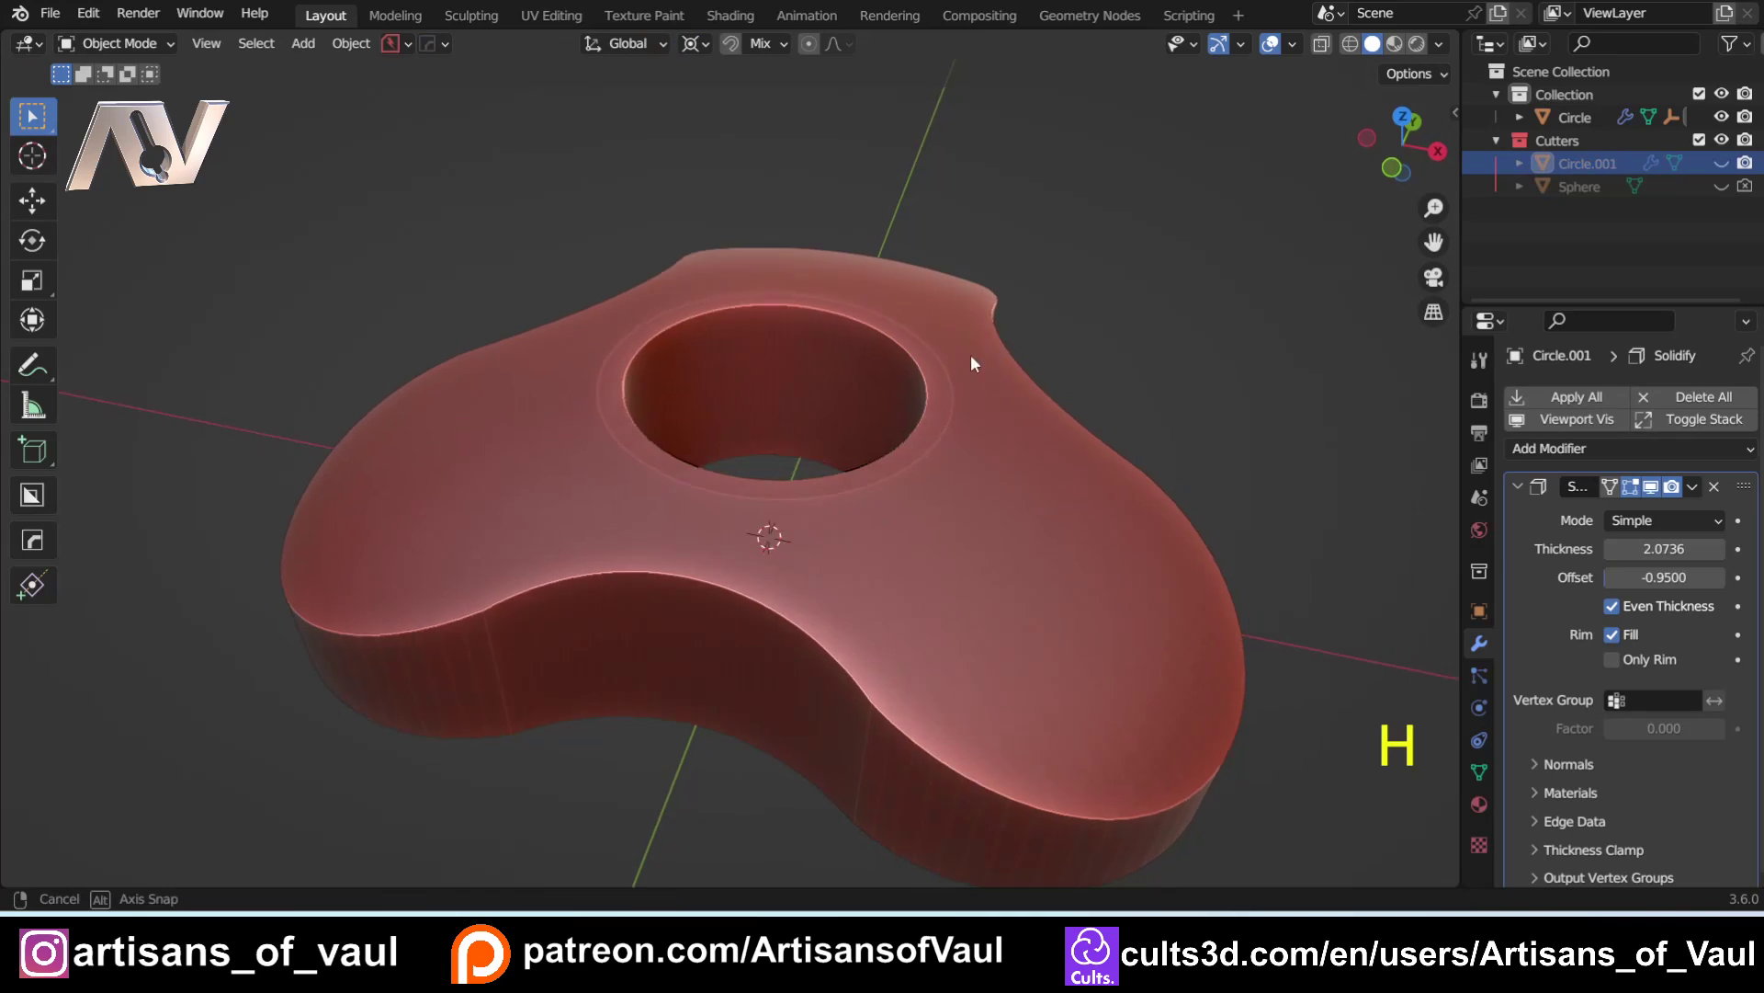
middle_drag(971, 355, 963, 317)
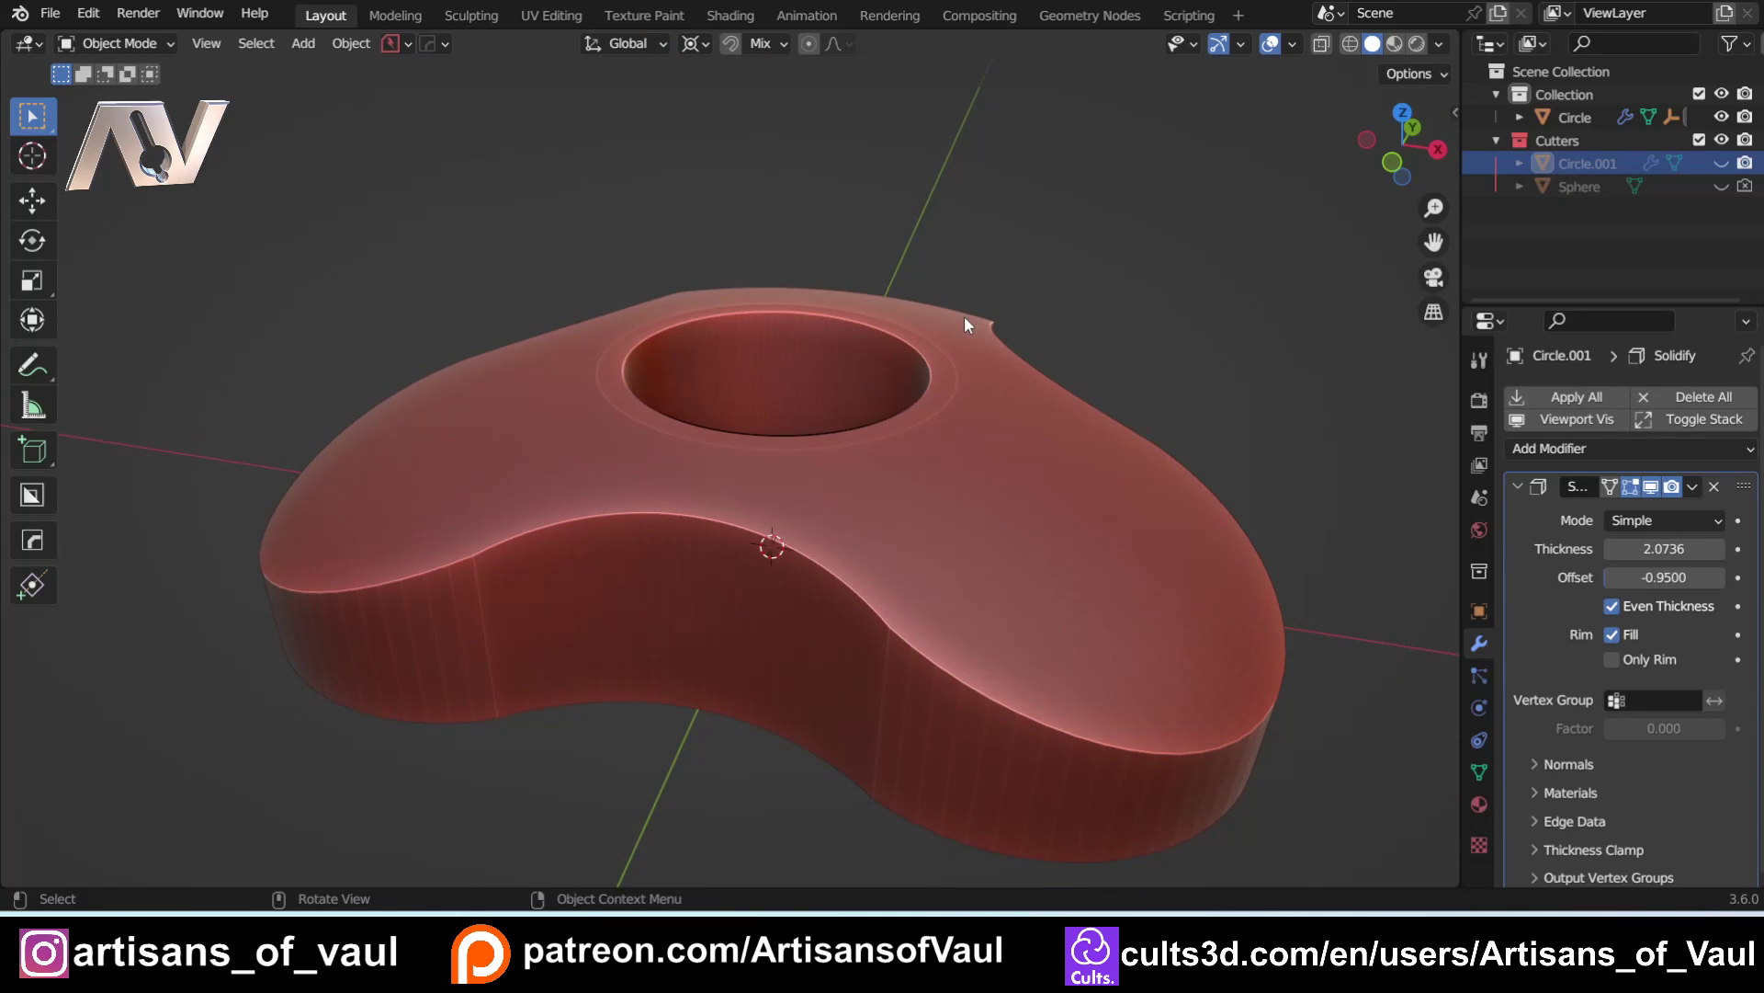
Step: Reveal the central hole's Boolean cutter with Ever Scroll on the knob and select it
click(792, 337)
key(q)
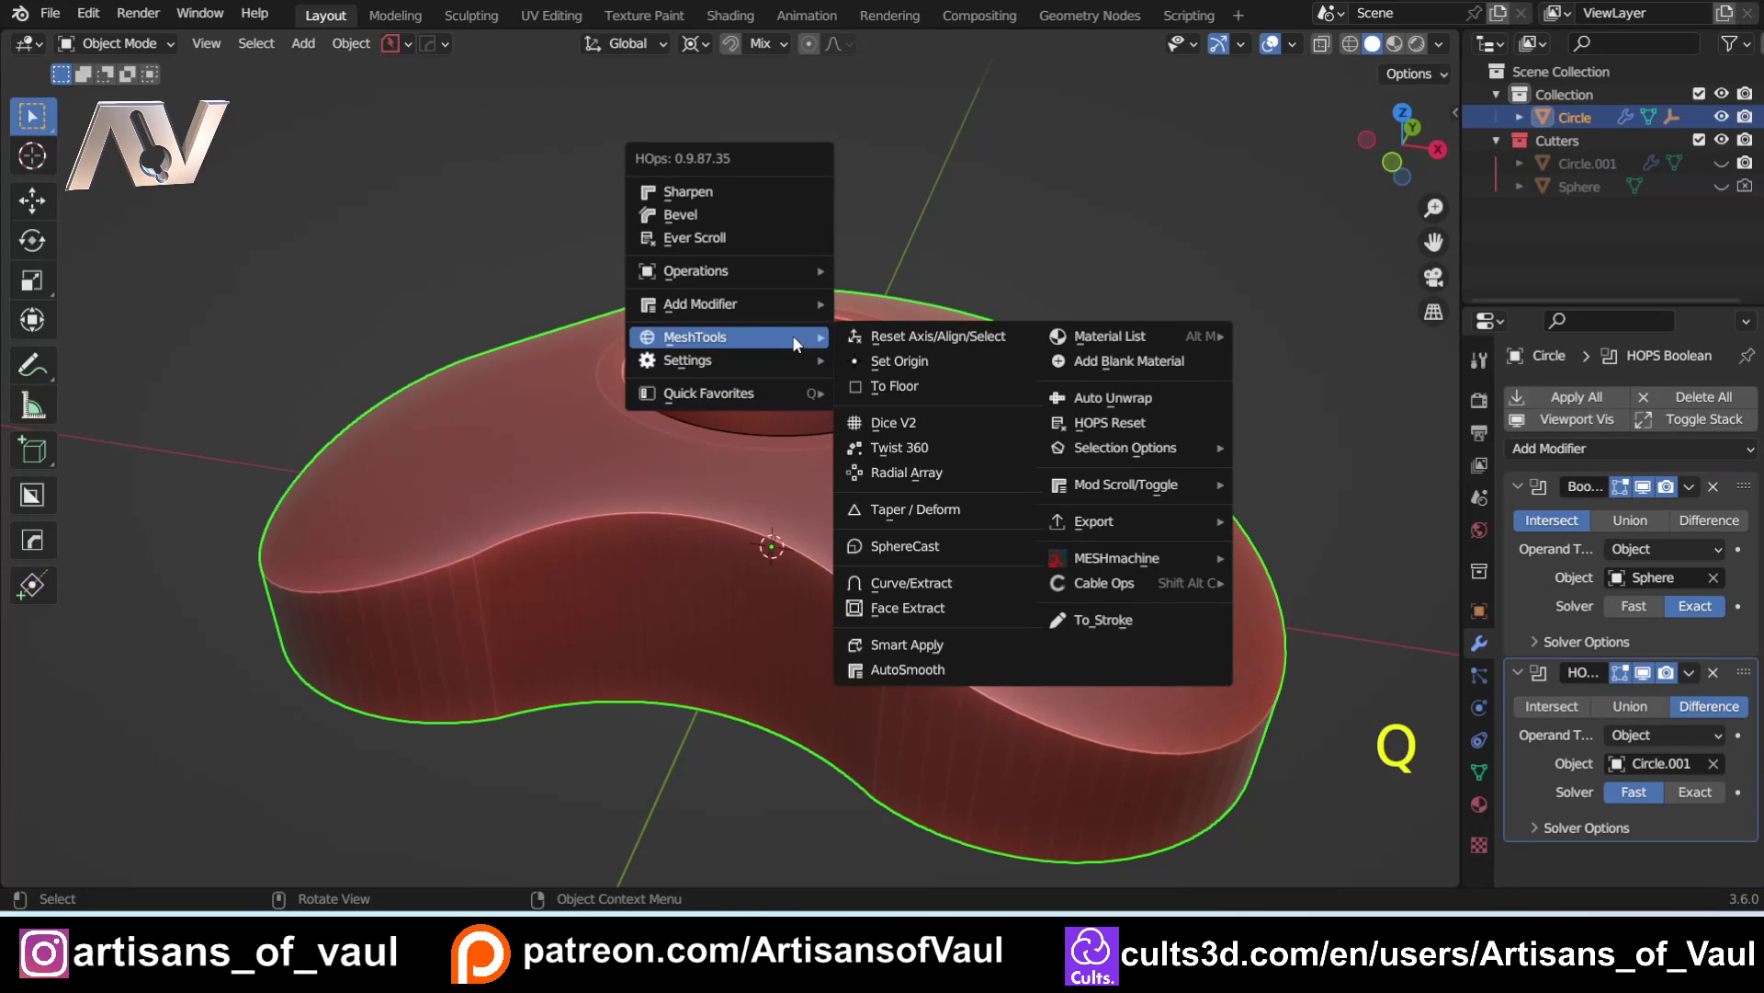
click(751, 237)
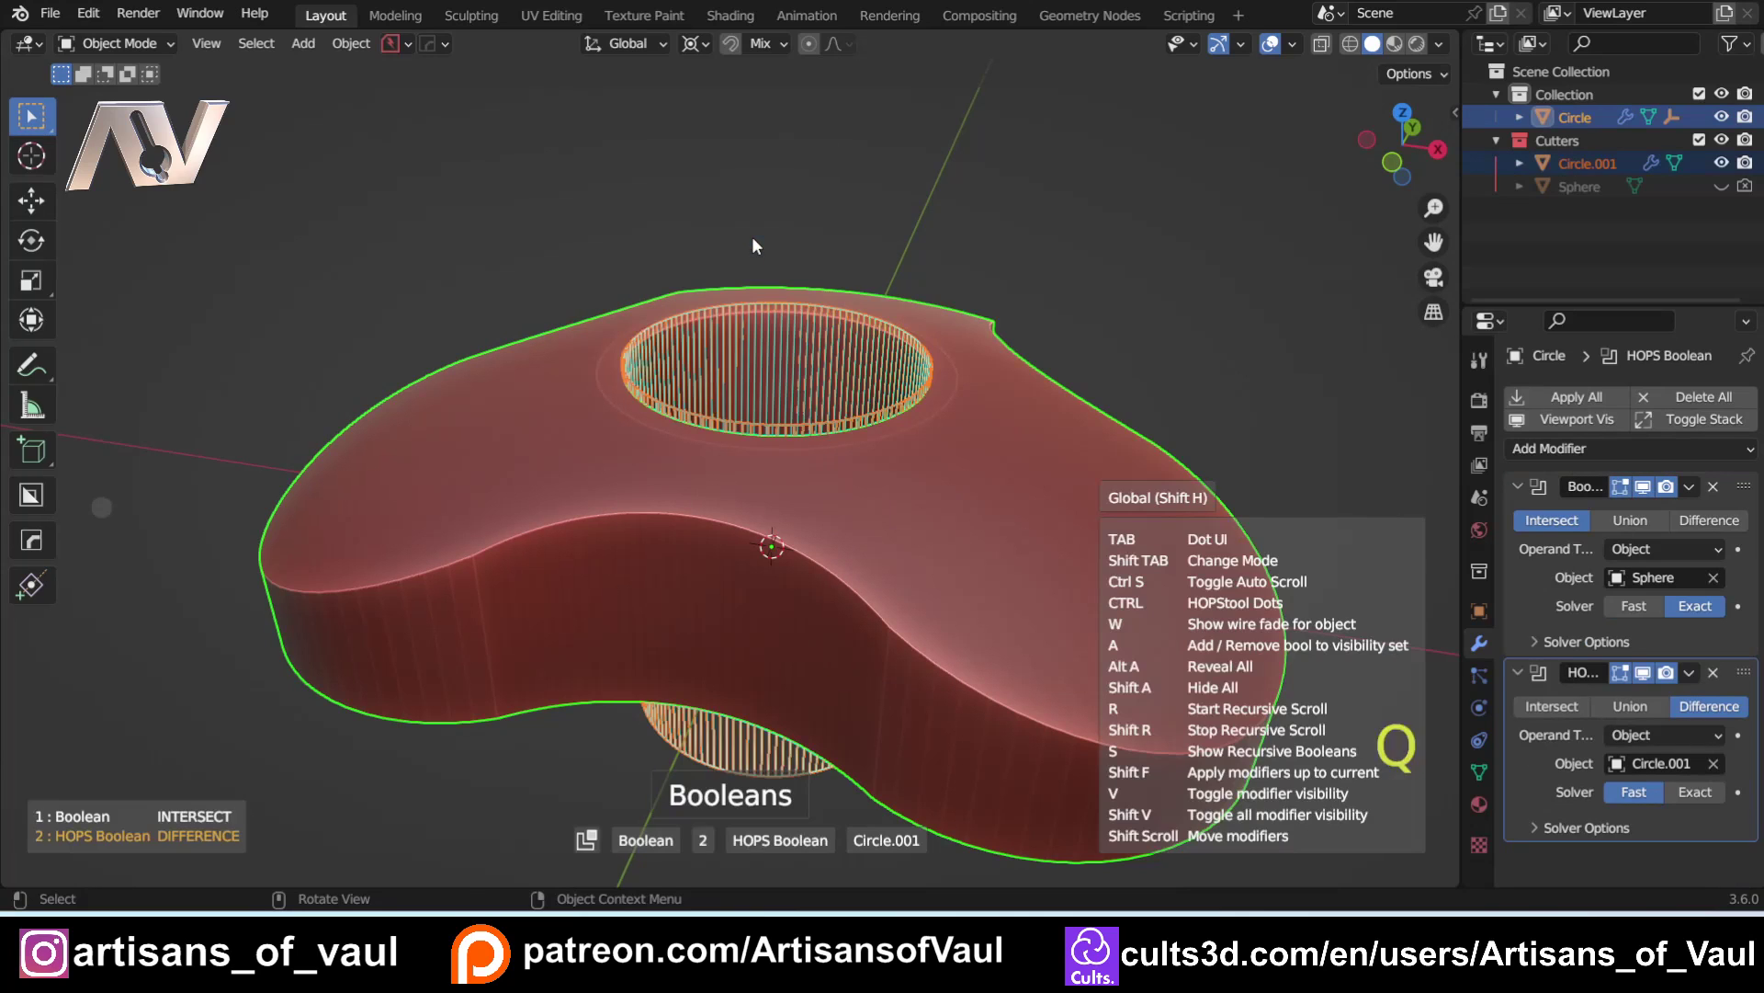
click(851, 391)
Step: Set the central hole cutter's X and Y dimensions to 1.25 and hide the cutter
key(n)
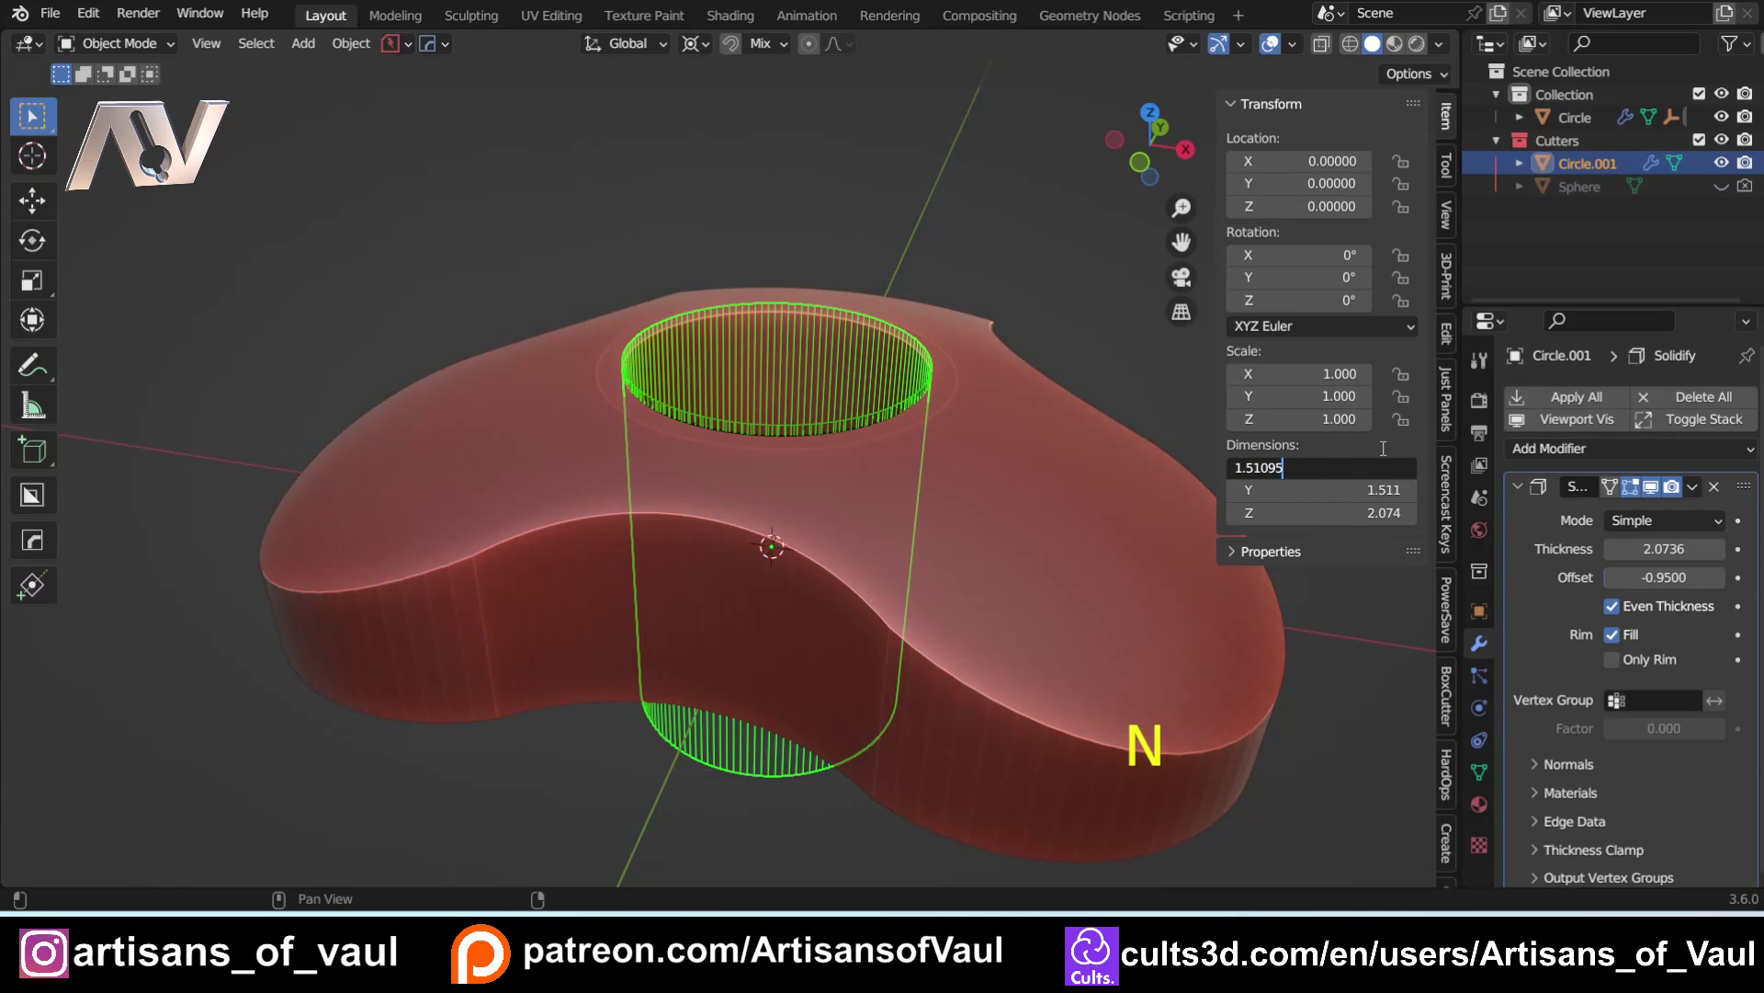
drag(1320, 468, 1321, 490)
text(1.2)
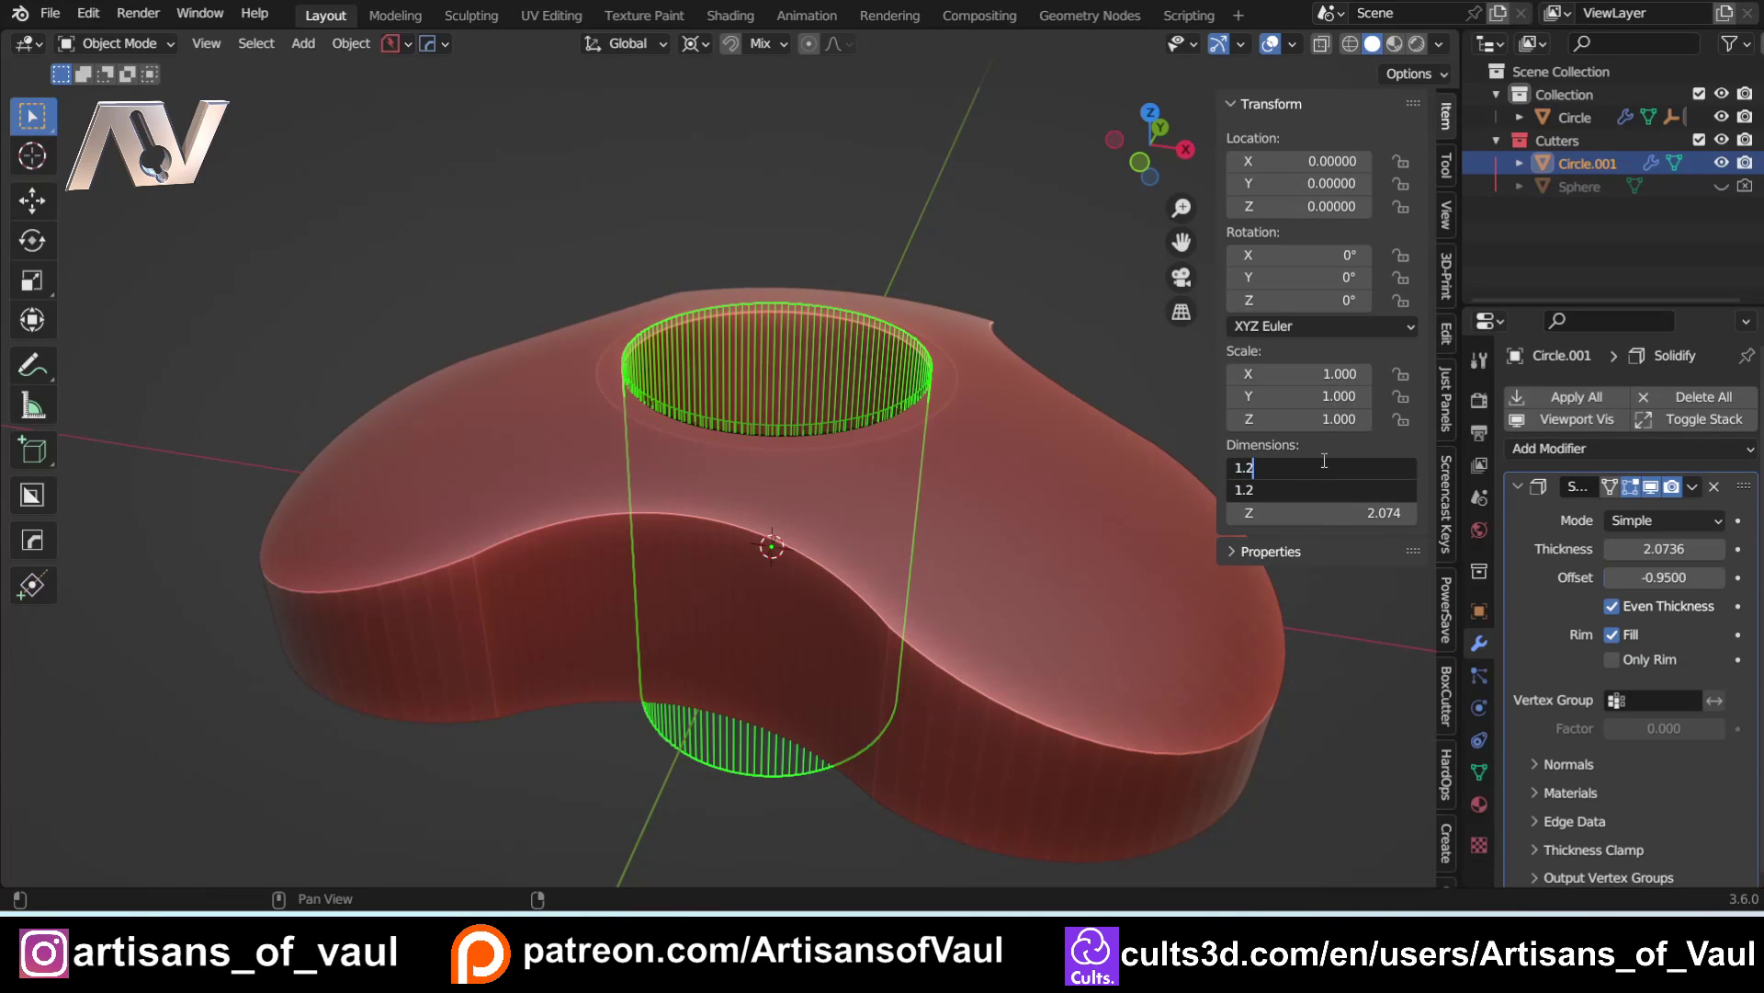
text(5)
key(Return)
key(h)
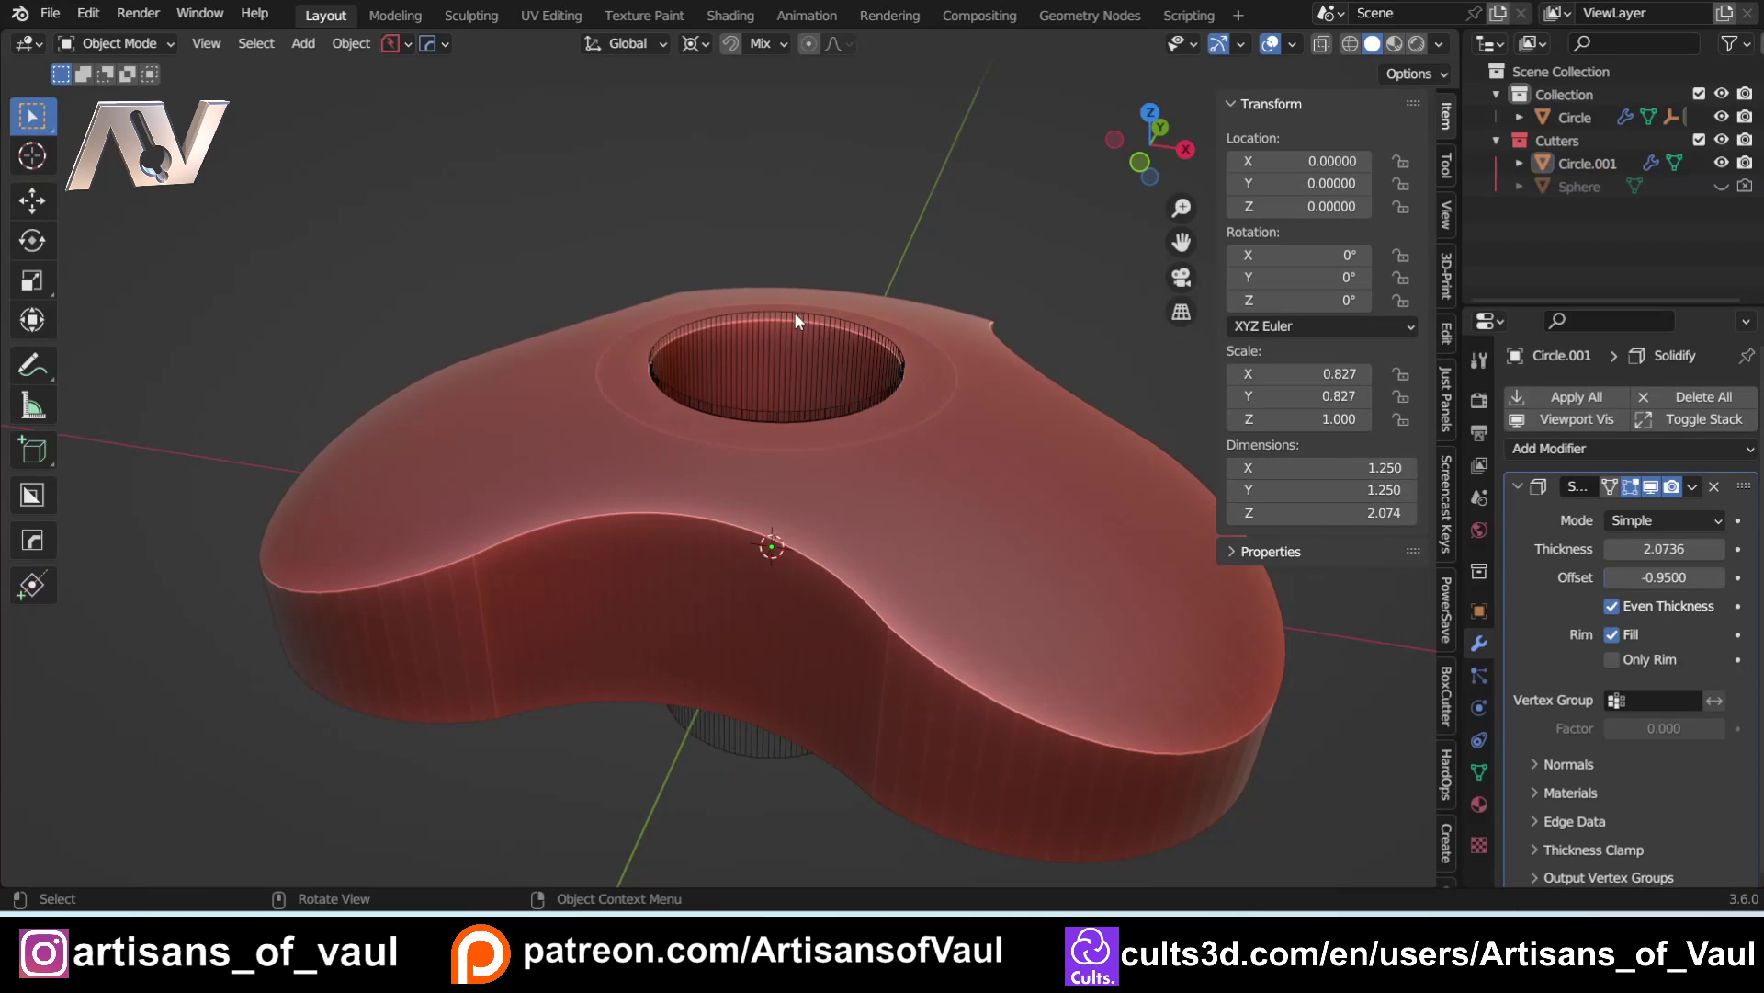
key(alt+h)
key(h)
Step: Add a 128-vertex cylinder at the knob's centre with a radius of 0.5 and a depth of 2
middle_drag(859, 285, 461, 511)
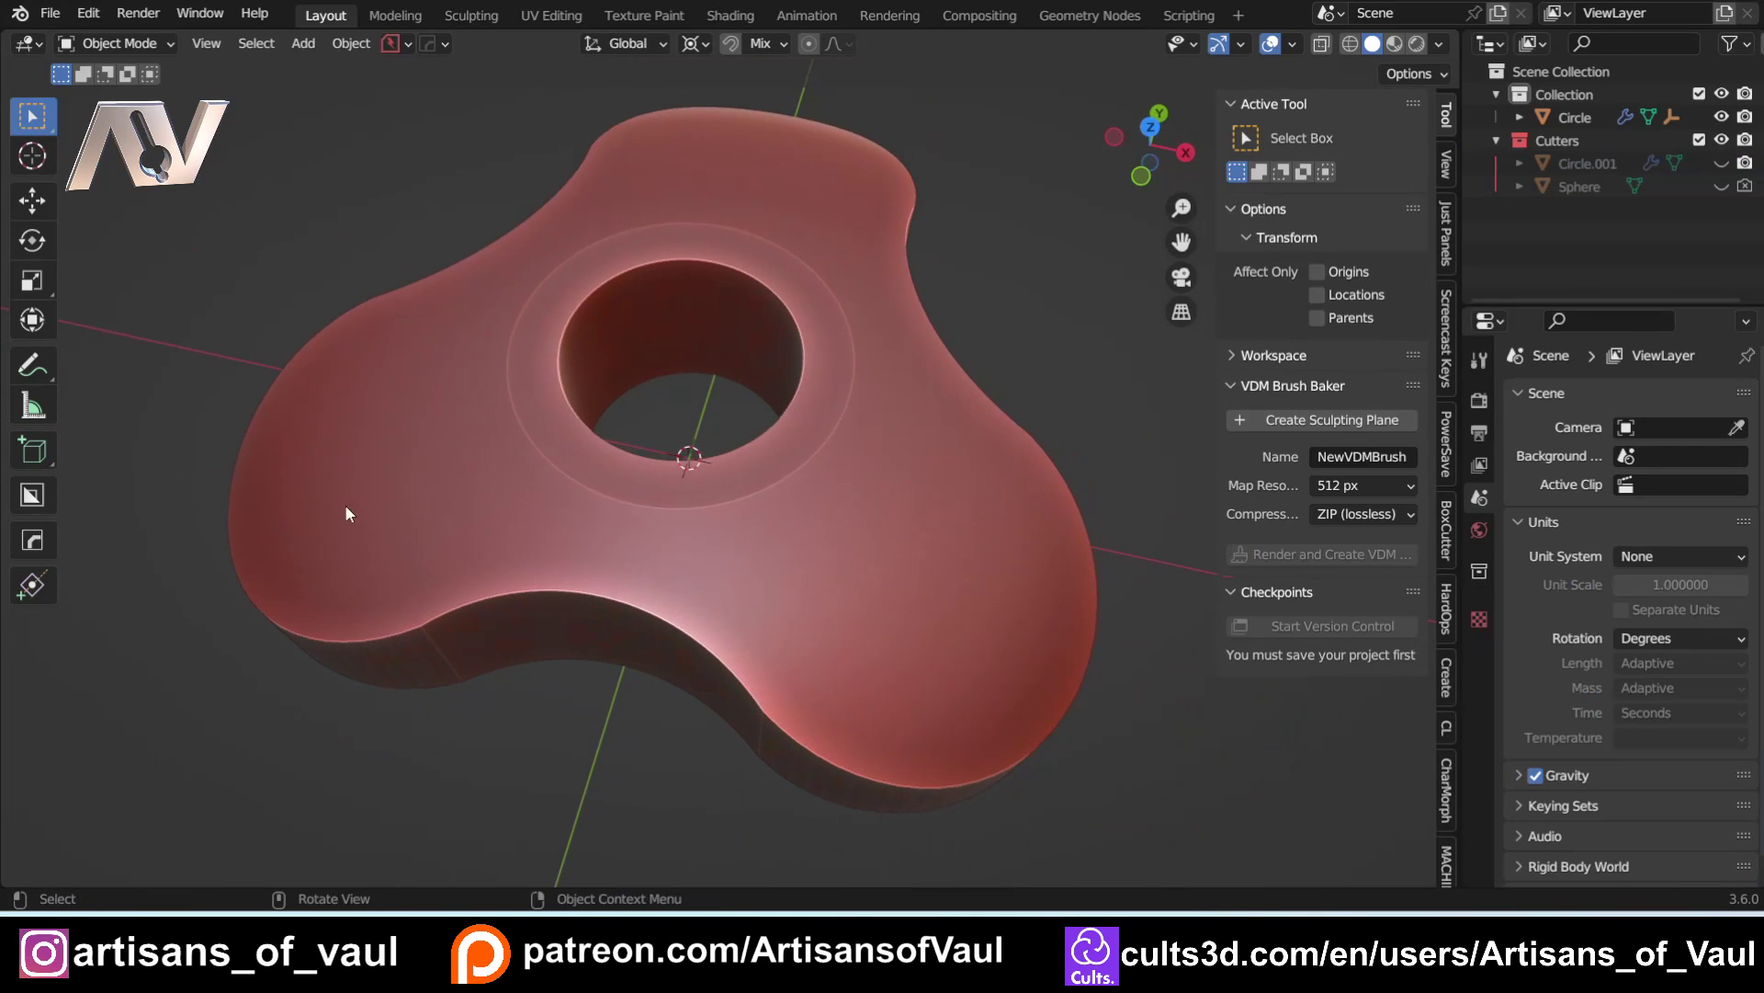
key(shift+a)
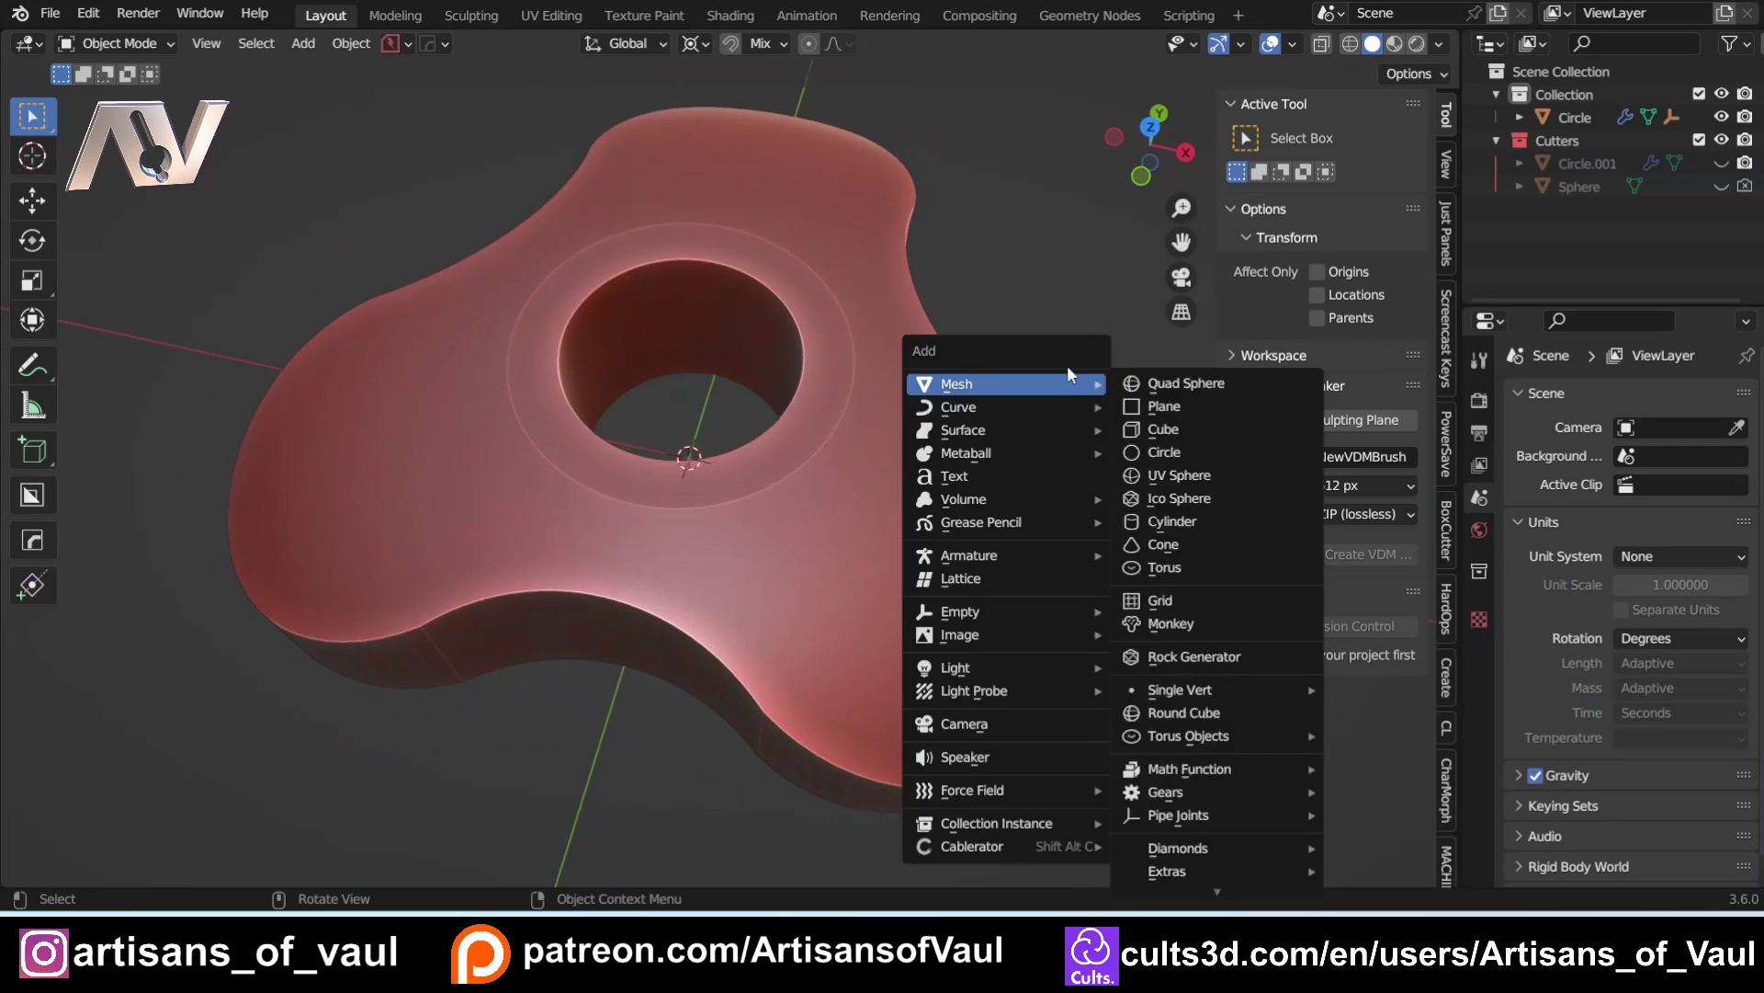
click(1181, 521)
click(283, 618)
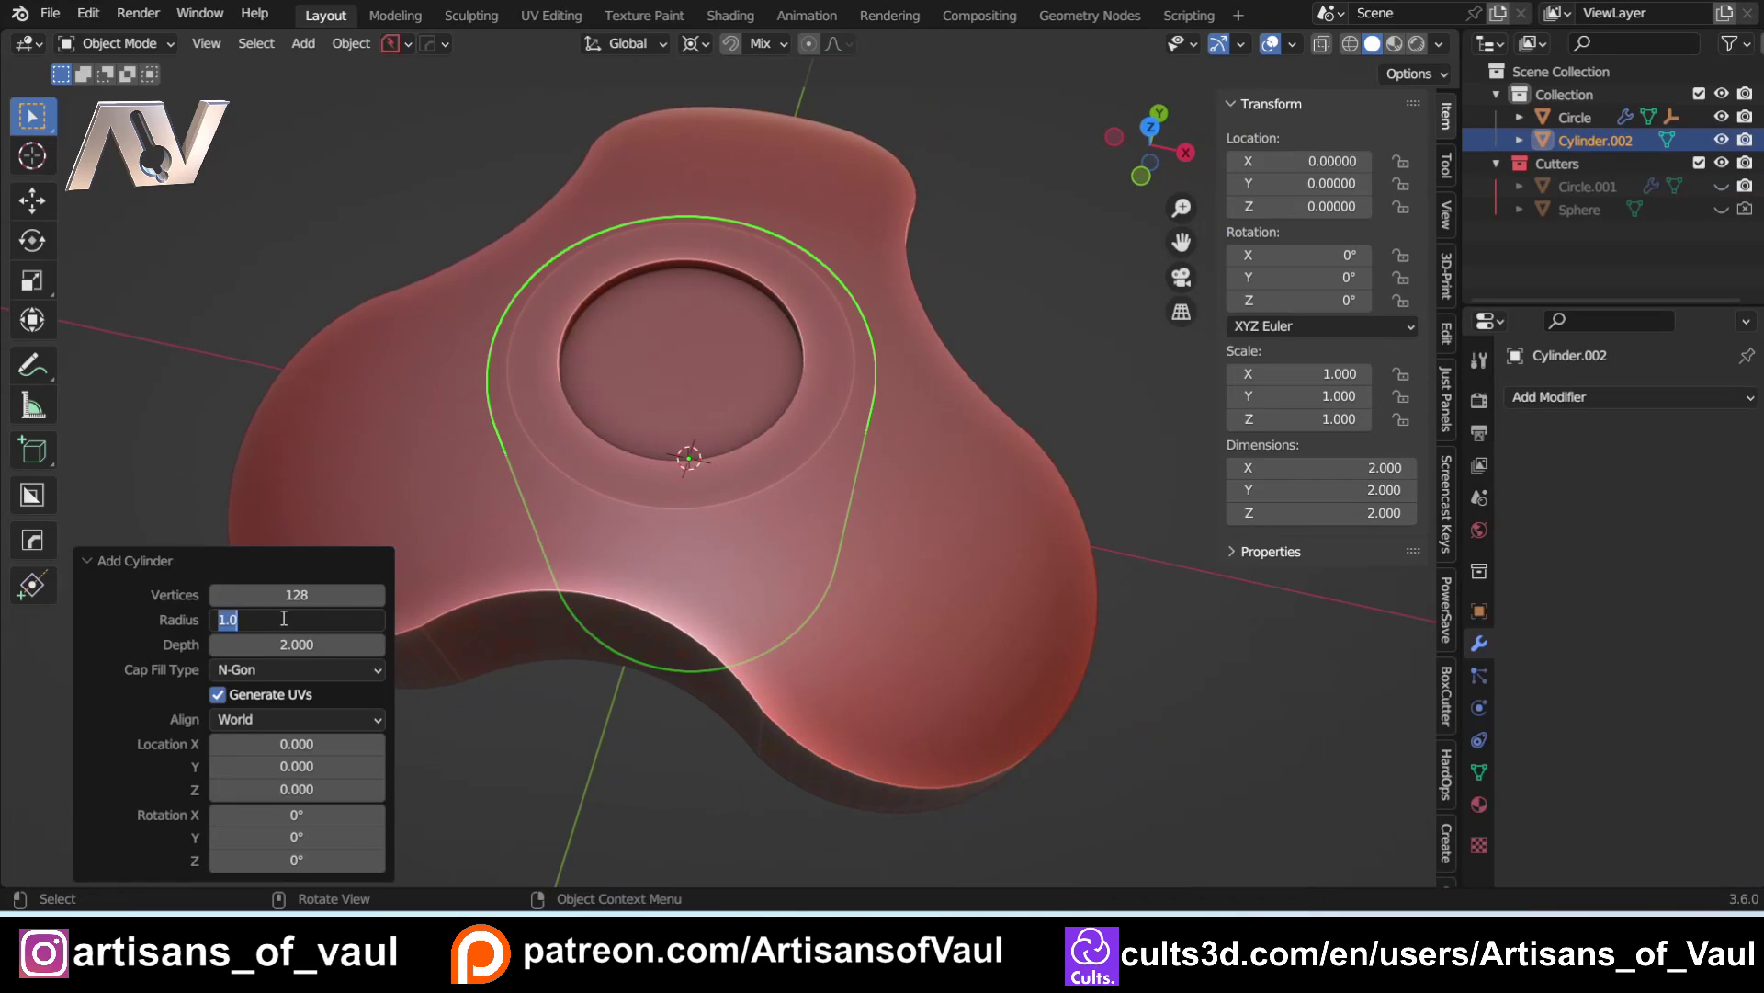
key(Return)
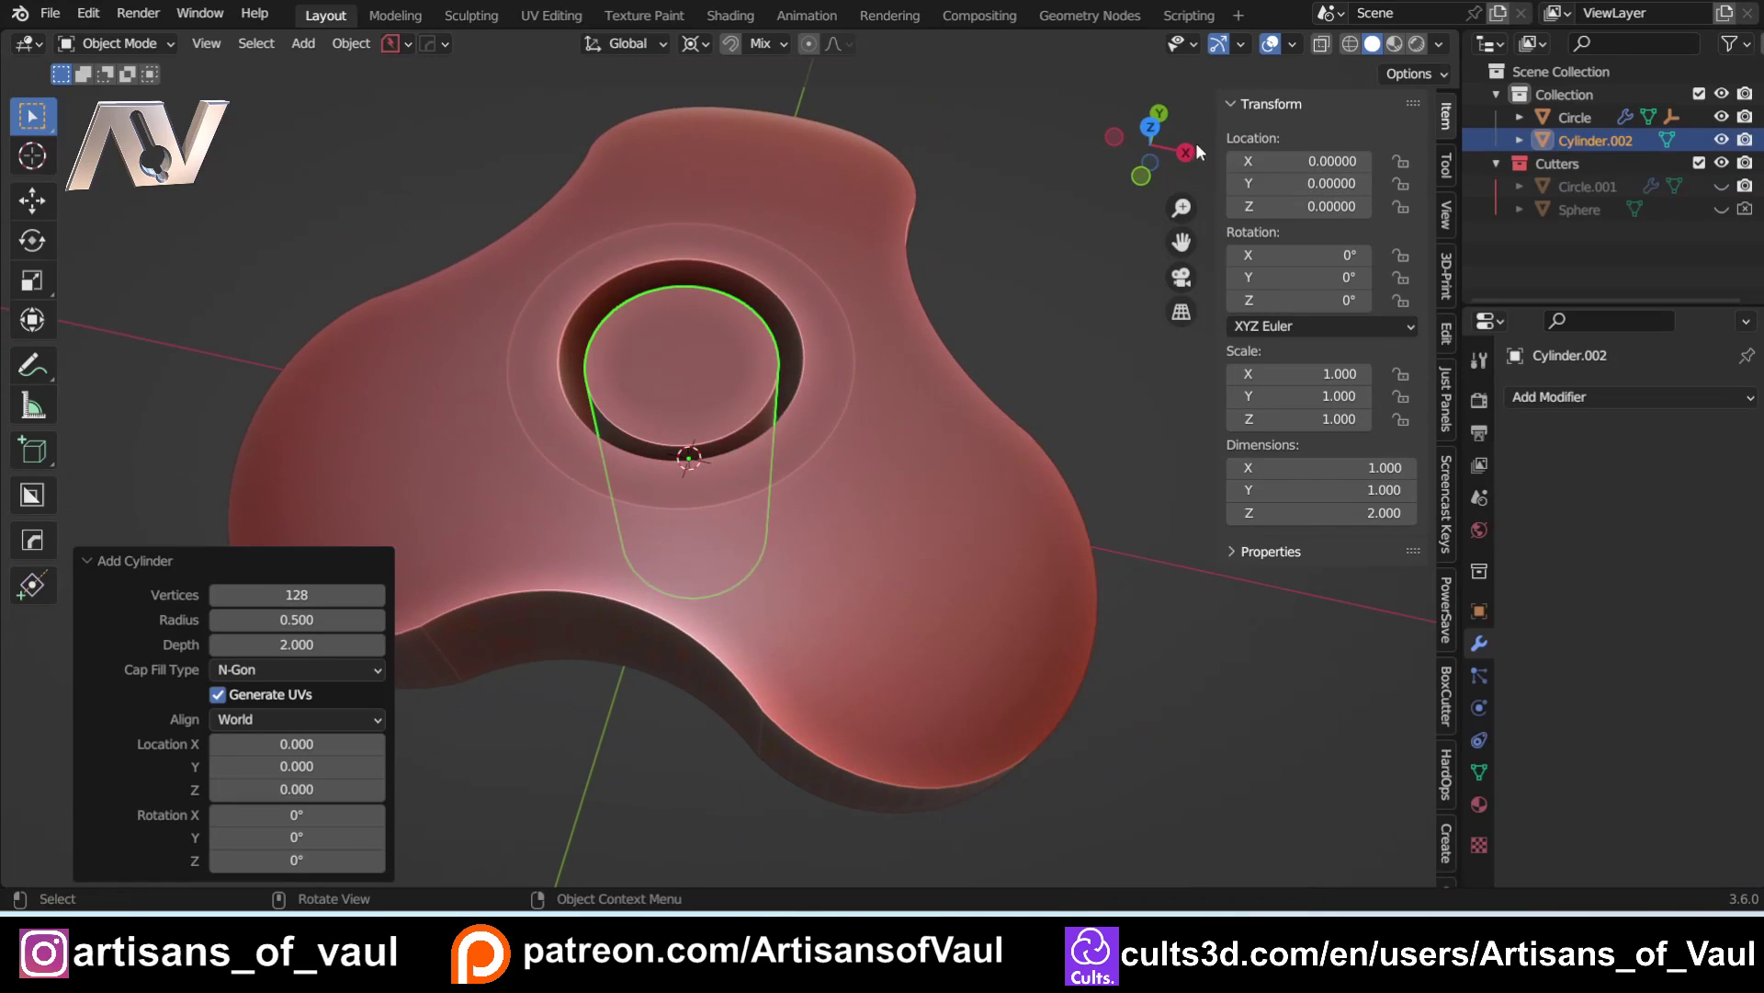
Step: Radially array the cylinder around Z with 3 copies displaced about 1.7, one on each lobe
click(1152, 128)
scroll(910, 372, down, 3)
shift+middle_drag(828, 348, 841, 391)
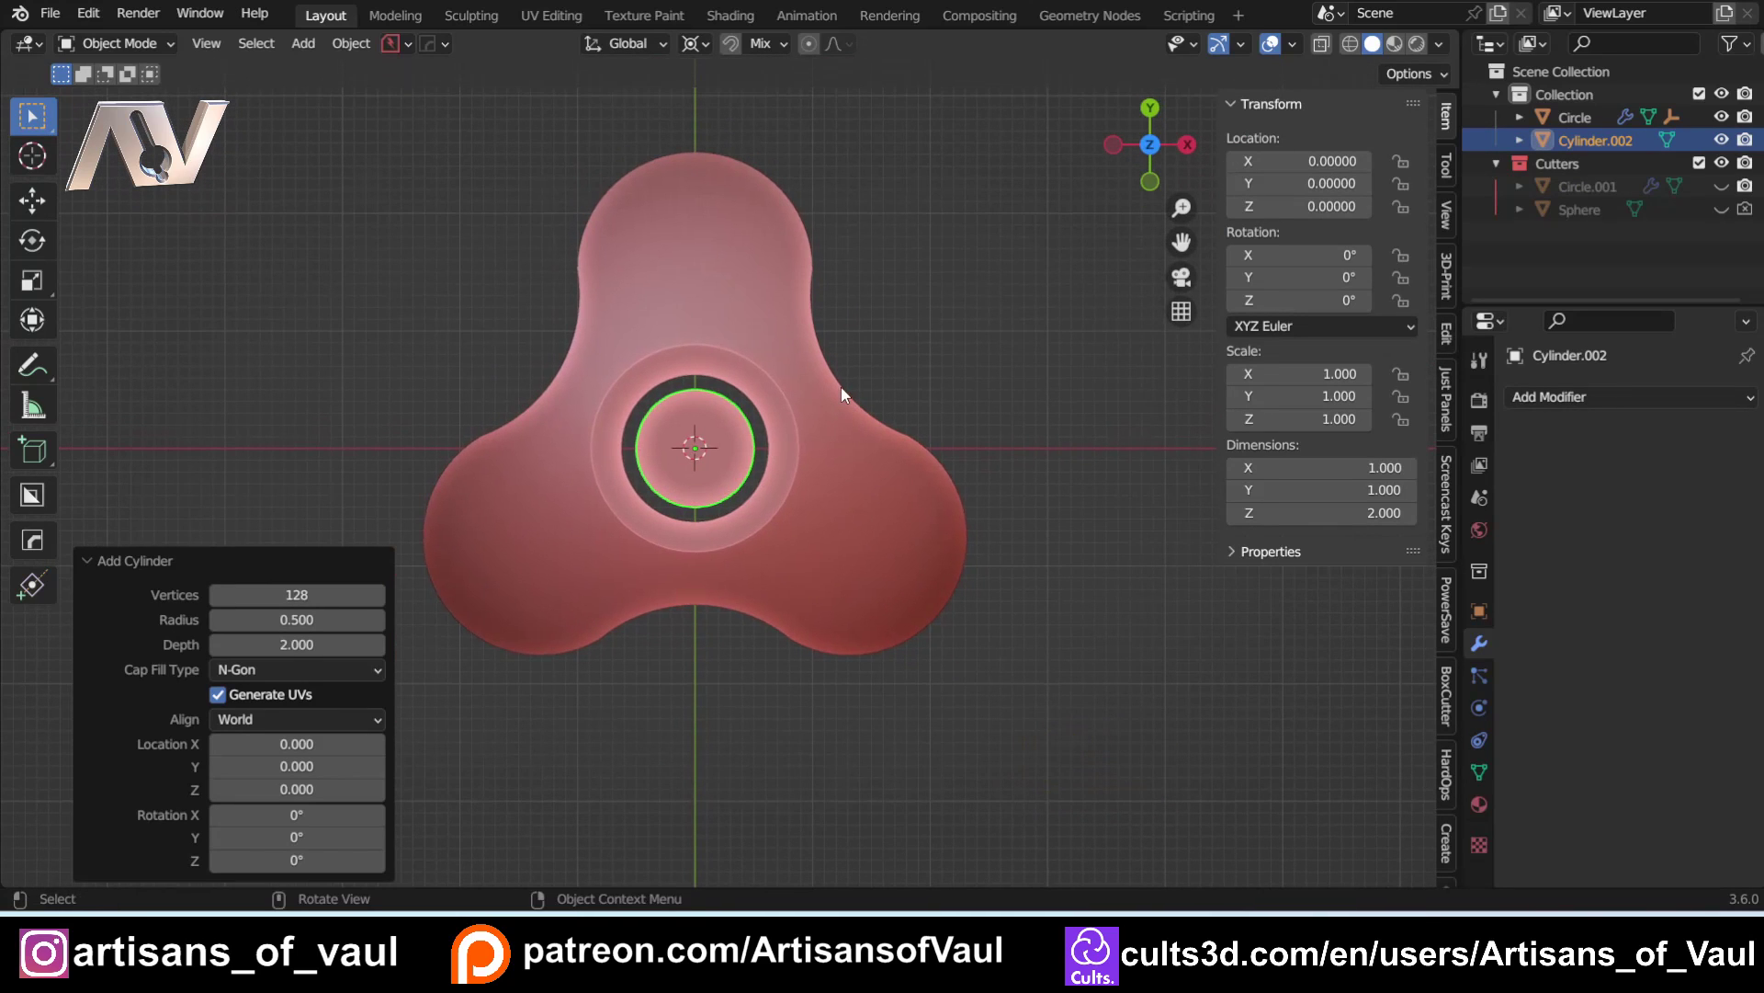
key(q)
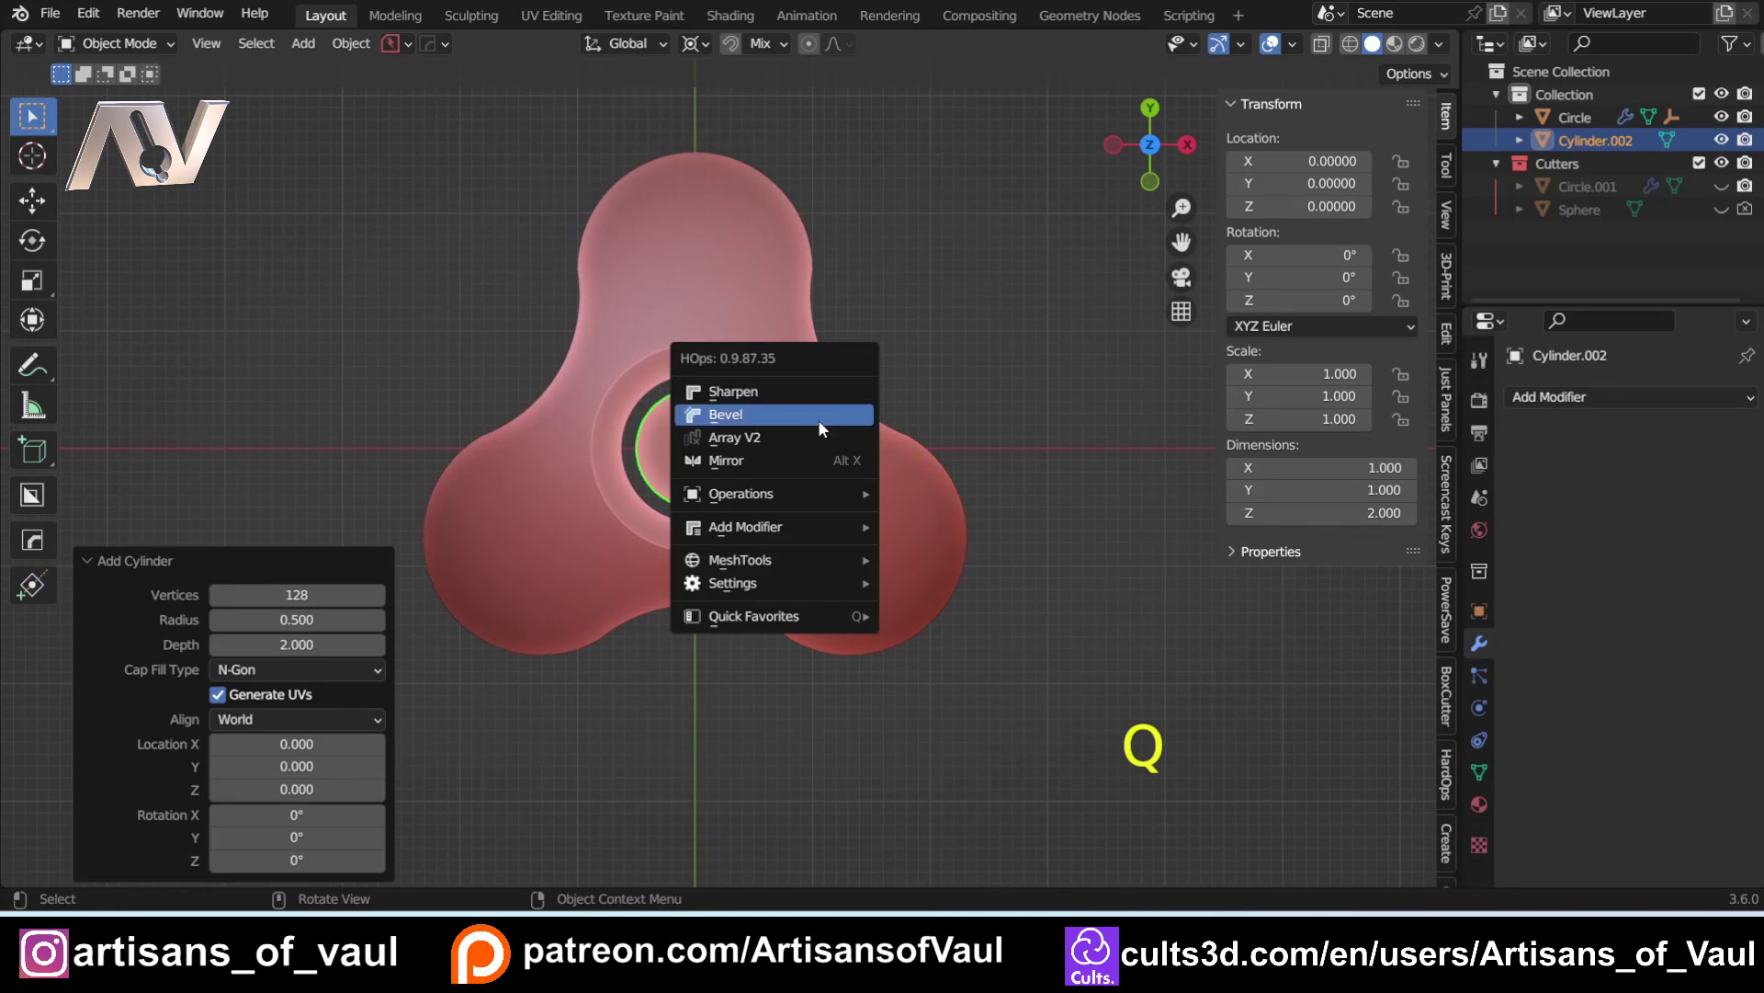
mouse_move(781, 570)
click(1000, 395)
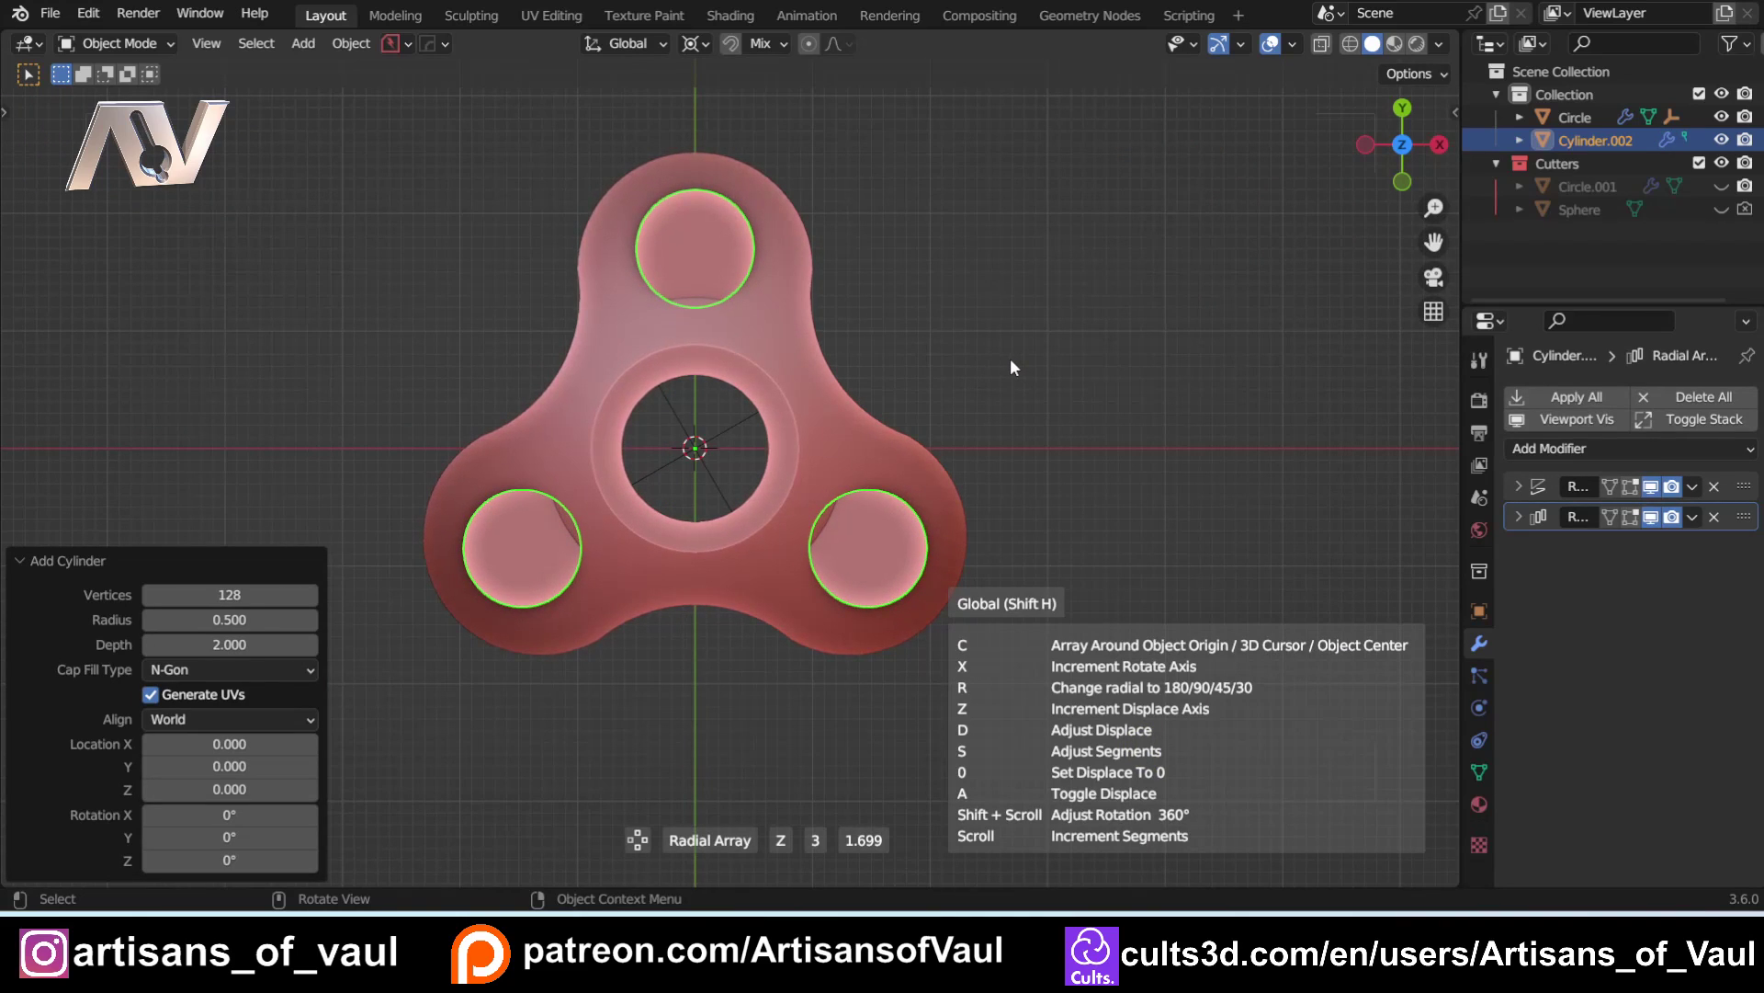
click(1009, 357)
Step: Raise the three arrayed cylinders about 0.39 along Z
middle_drag(1009, 357, 855, 538)
key(g)
key(z)
click(906, 342)
Step: Subtract the arrayed cylinders from the knob with a Boolean difference and hide the cutter
click(904, 346)
shift+click(890, 532)
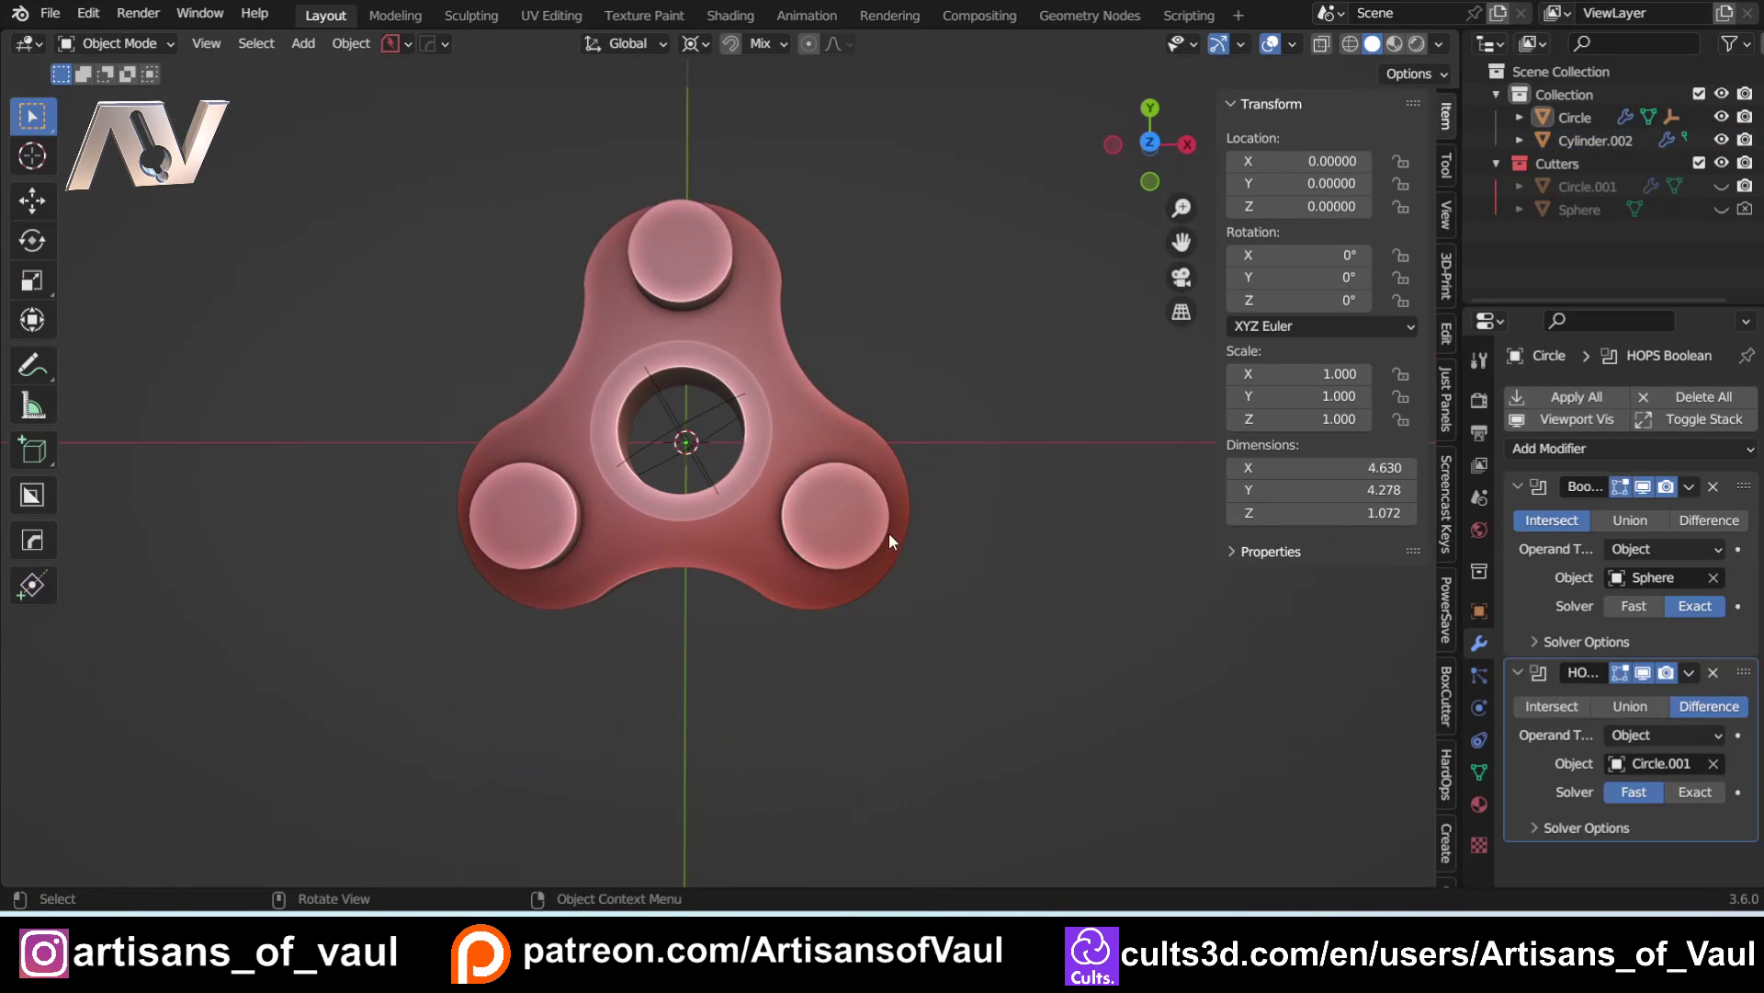
click(850, 514)
shift+click(868, 435)
key(ctrl+KP_Subtract)
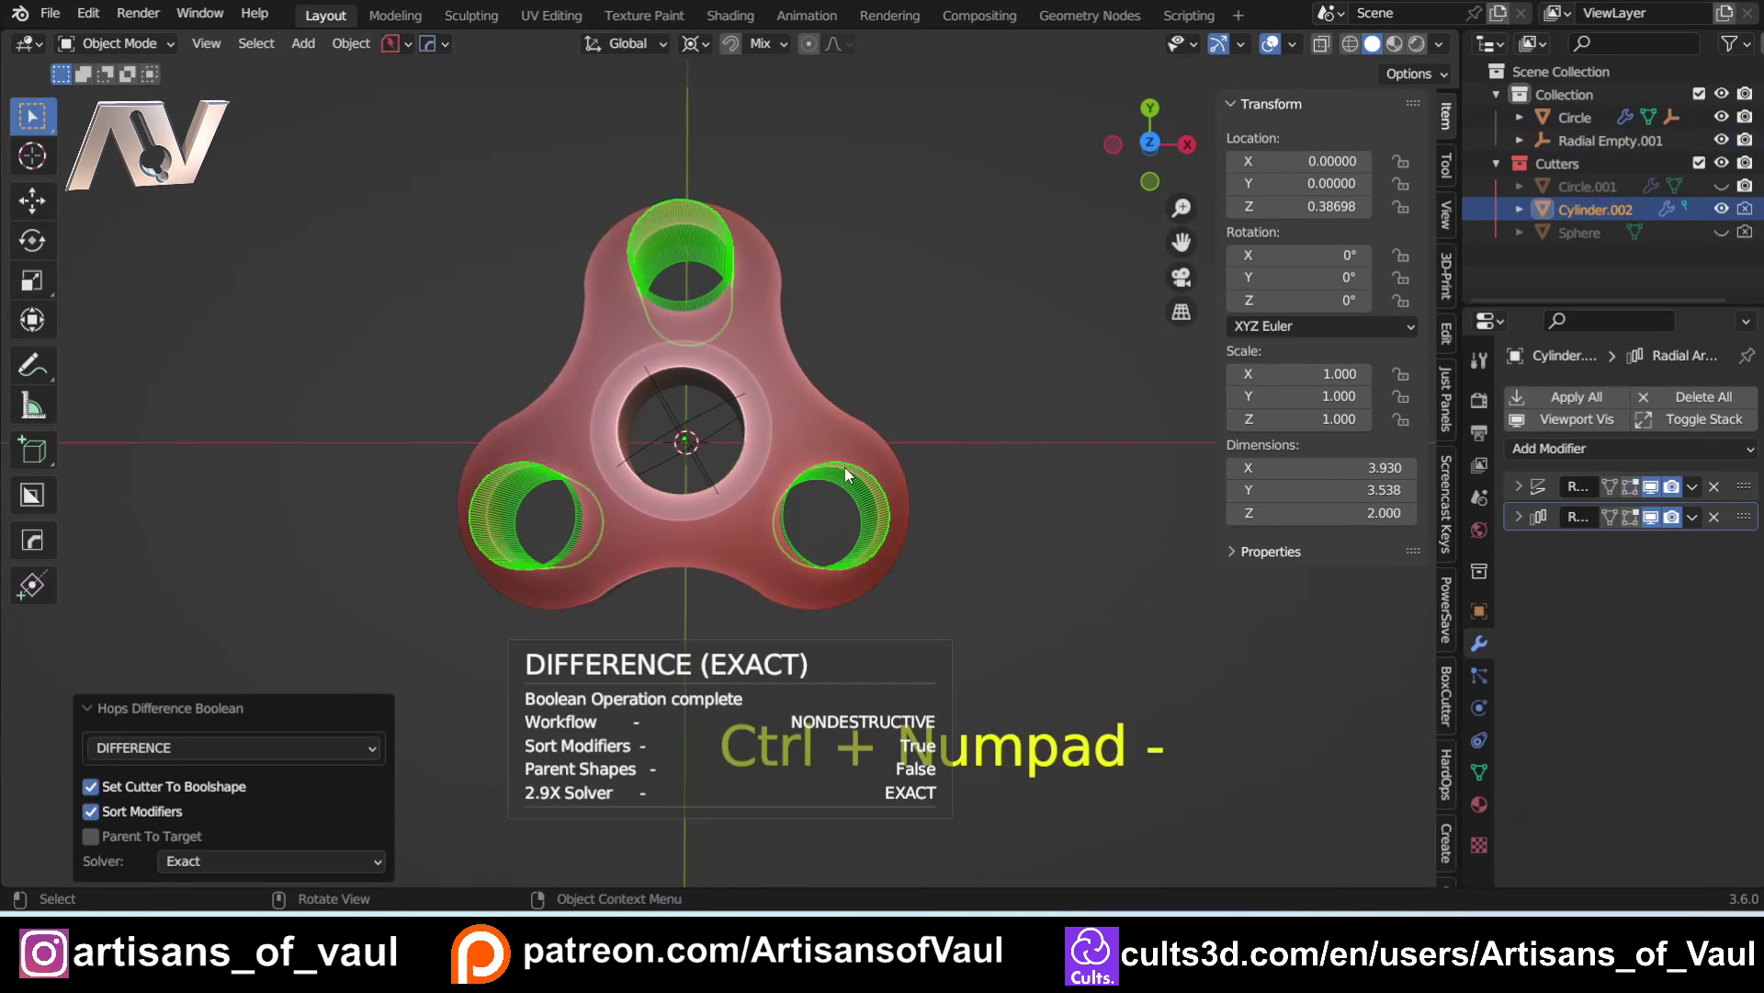
key(h)
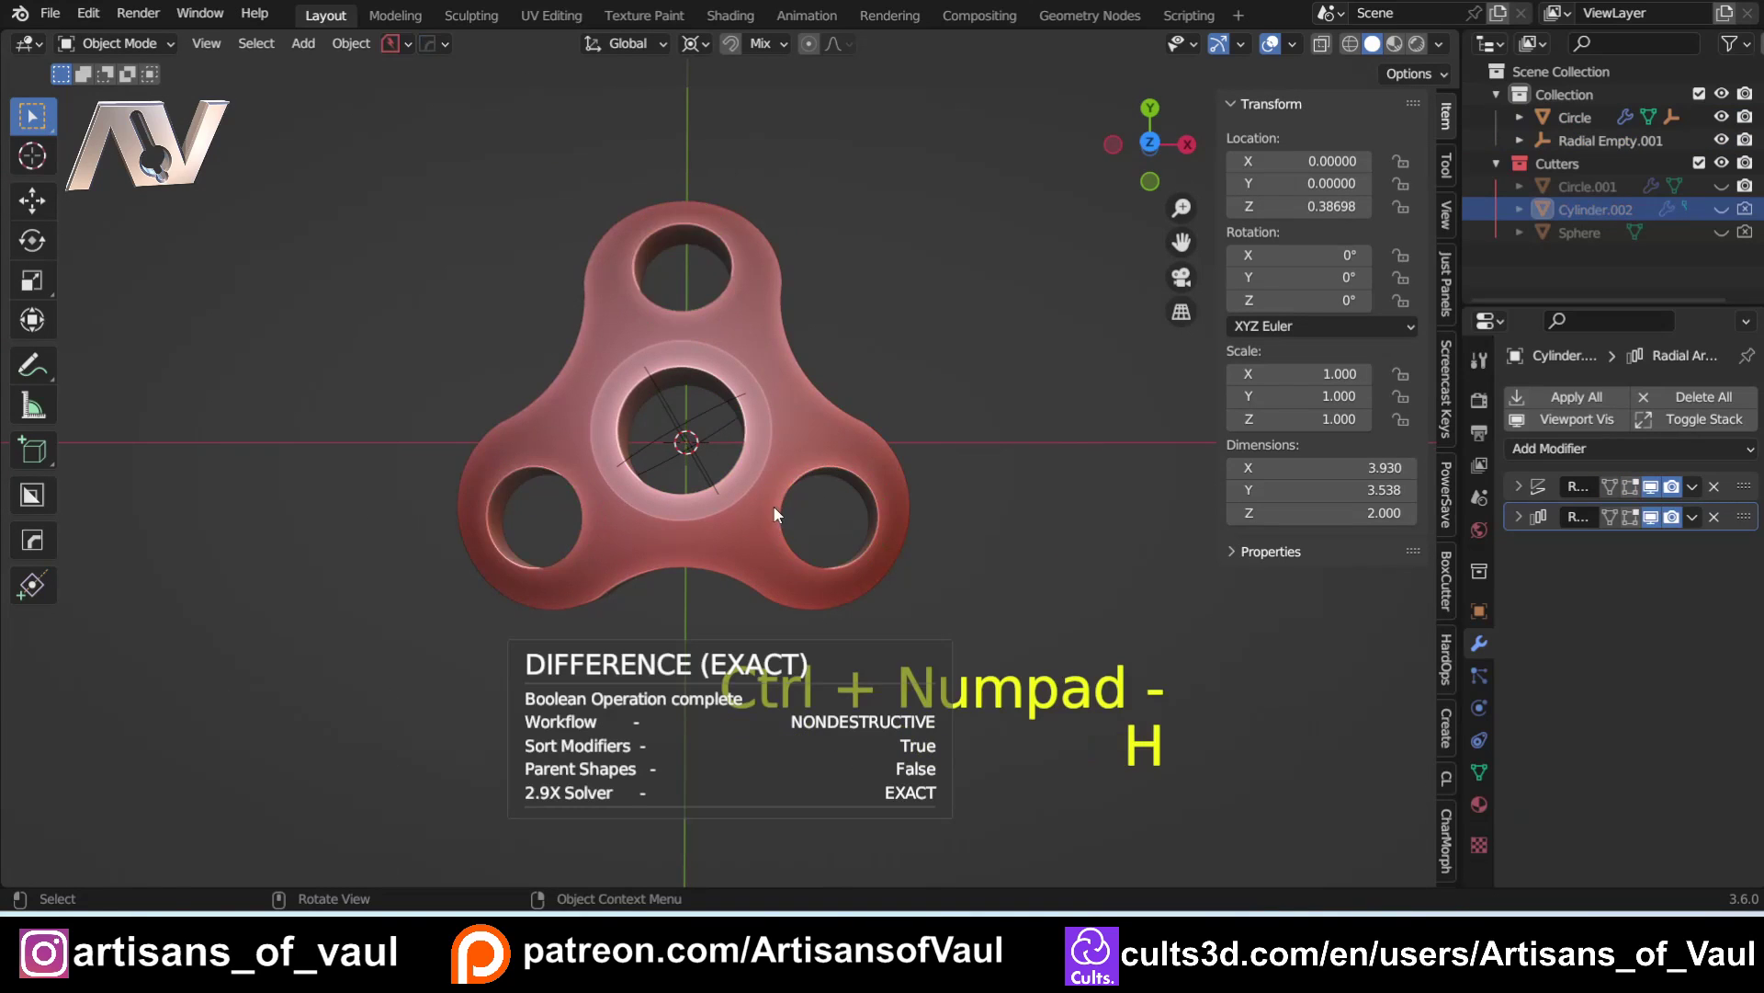
Step: Reveal the lobe holes' cylinder cutter with Ever Scroll and duplicate it in place
mouse_move(777, 511)
middle_down()
mouse_move(796, 357)
mouse_move(761, 492)
middle_up()
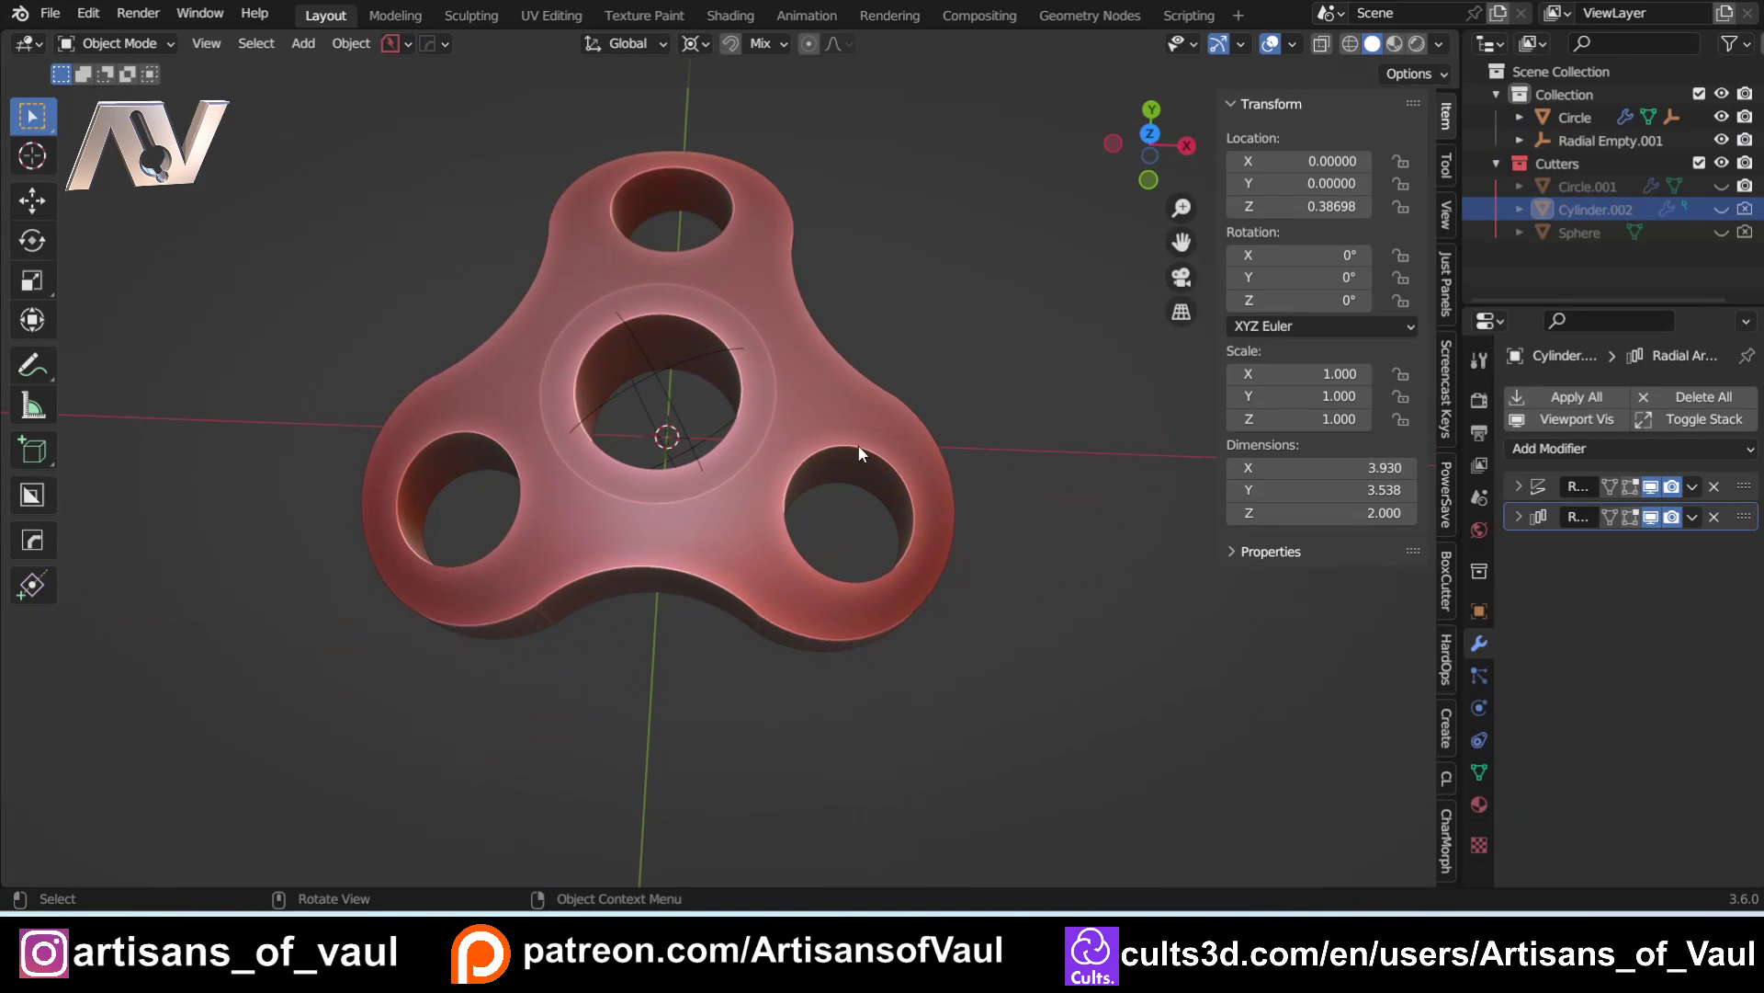
mouse_move(902, 442)
middle_down()
mouse_move(914, 512)
mouse_move(962, 351)
mouse_move(941, 422)
mouse_move(894, 447)
middle_up()
click(894, 446)
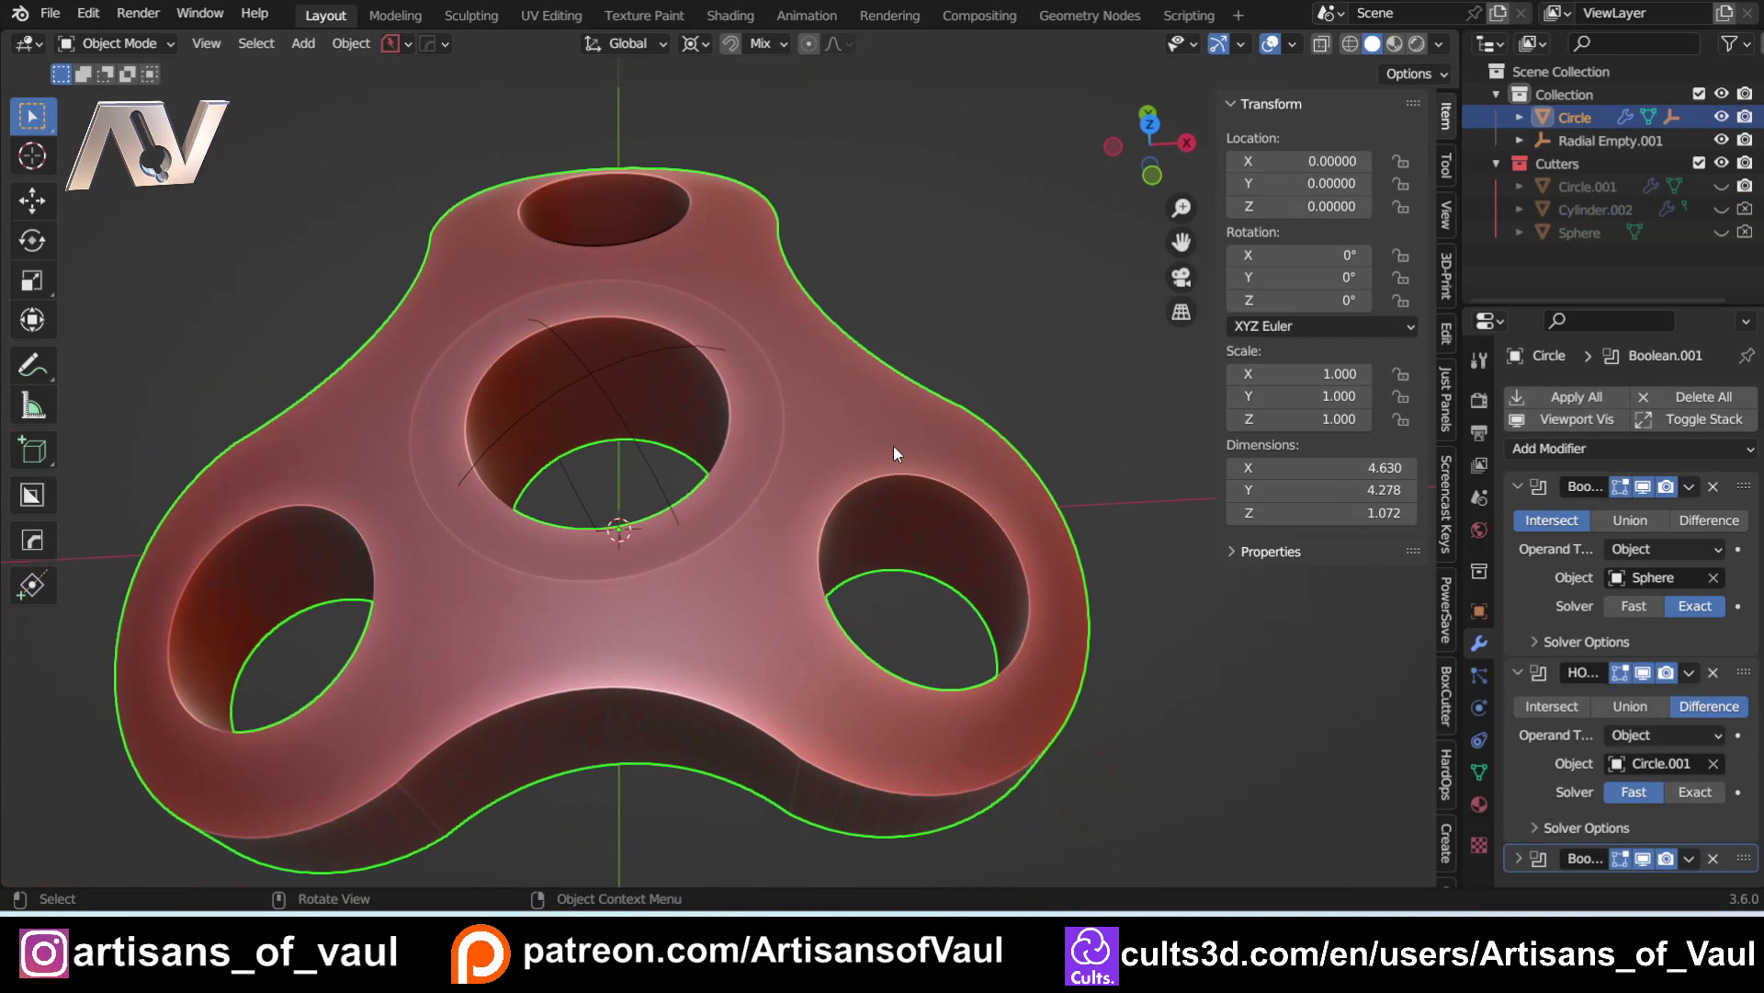
key(q)
click(819, 346)
click(307, 524)
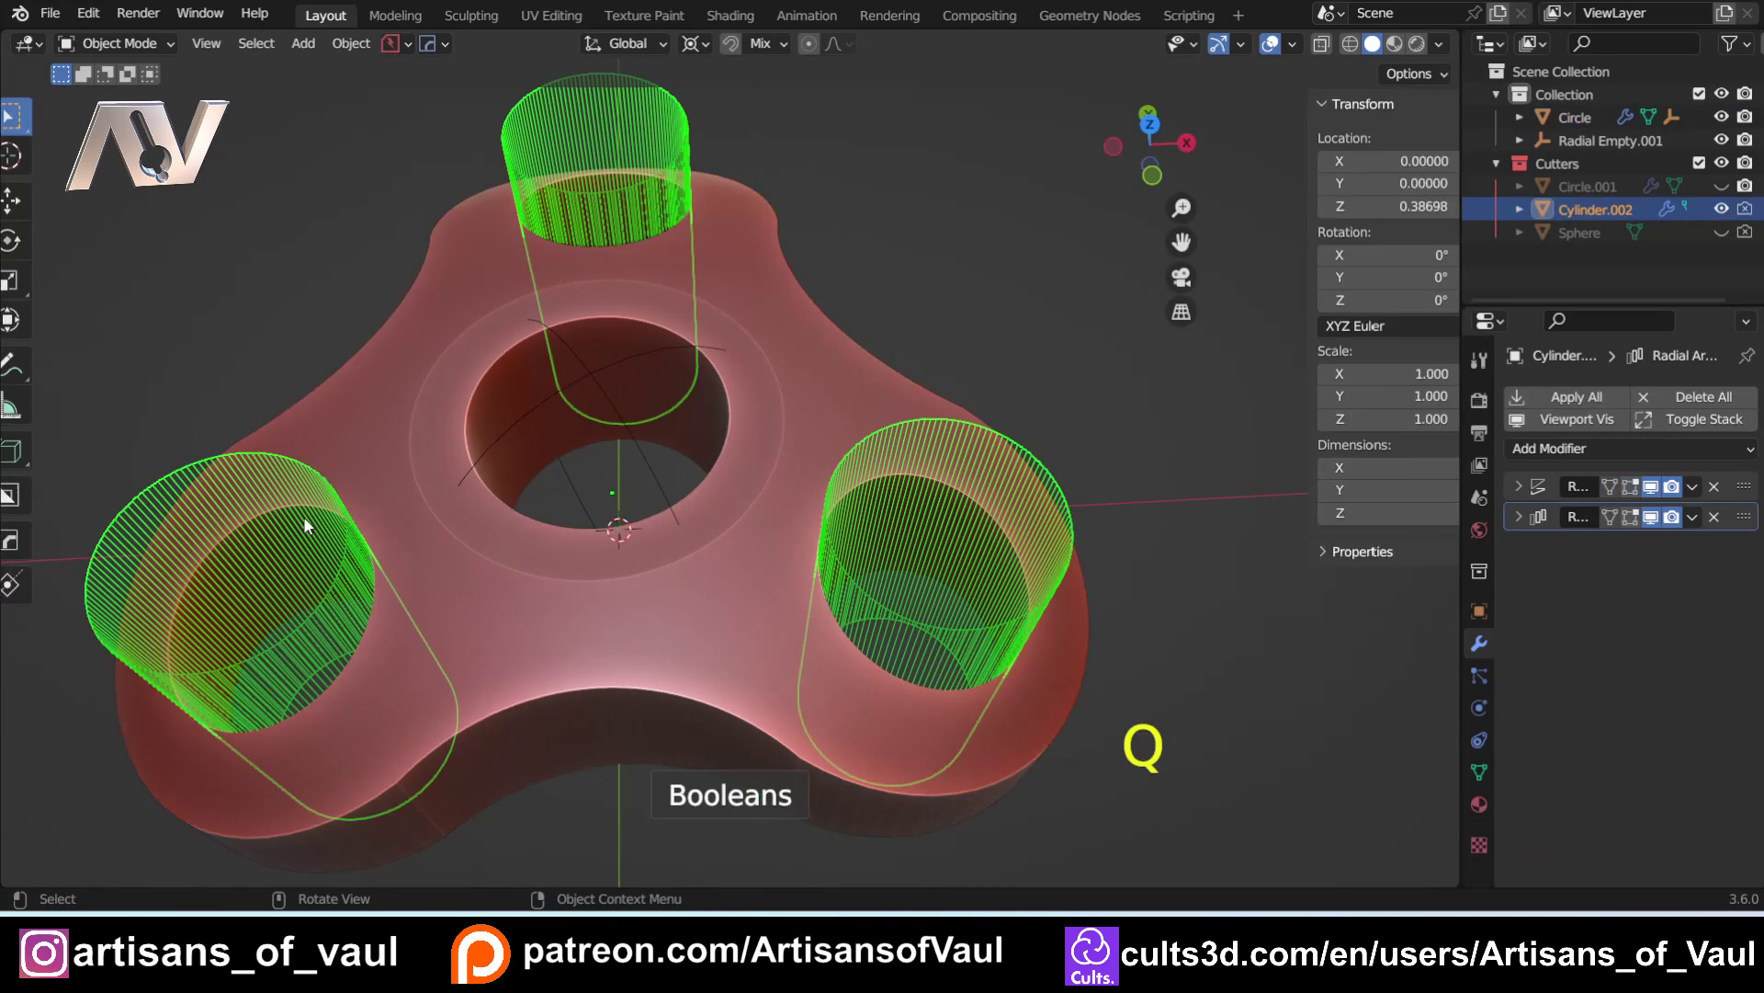
shift+middle_drag(552, 565, 631, 530)
scroll(631, 529, down, 4)
scroll(919, 548, up, 2)
key(shift+d)
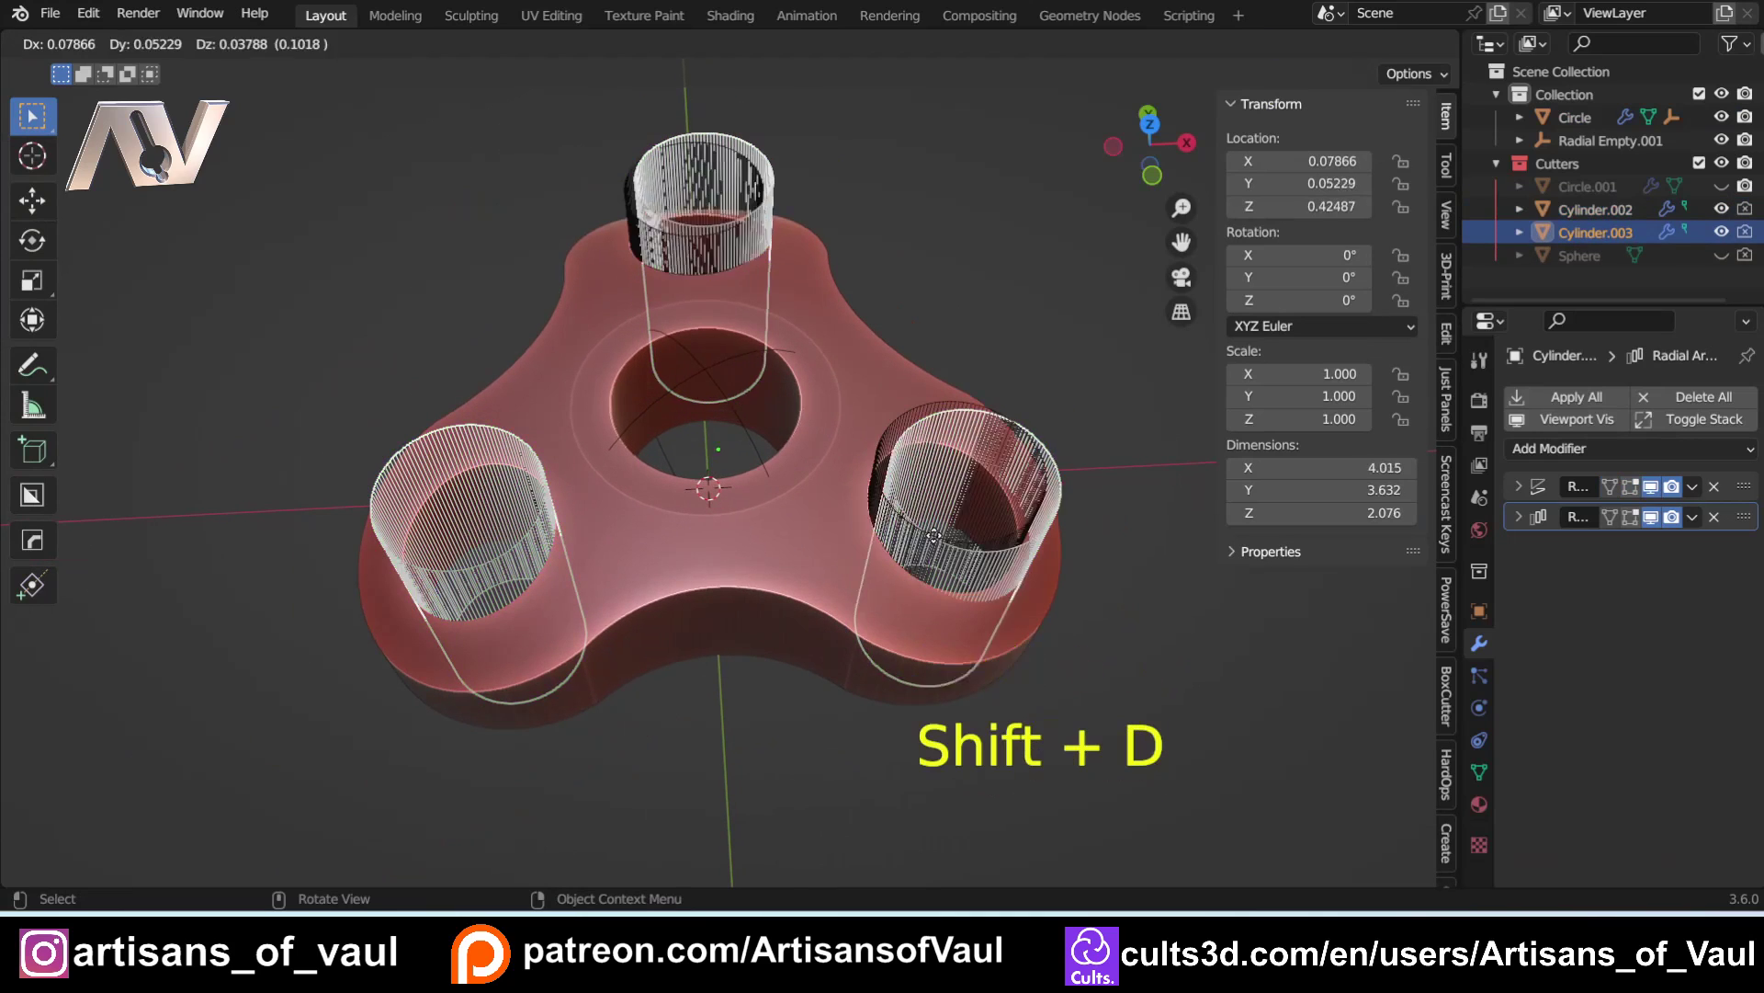
right_click(819, 487)
Step: Scale the duplicate cutter's whole mesh by about 1.2 in X and Y only
key(Tab)
click(631, 498)
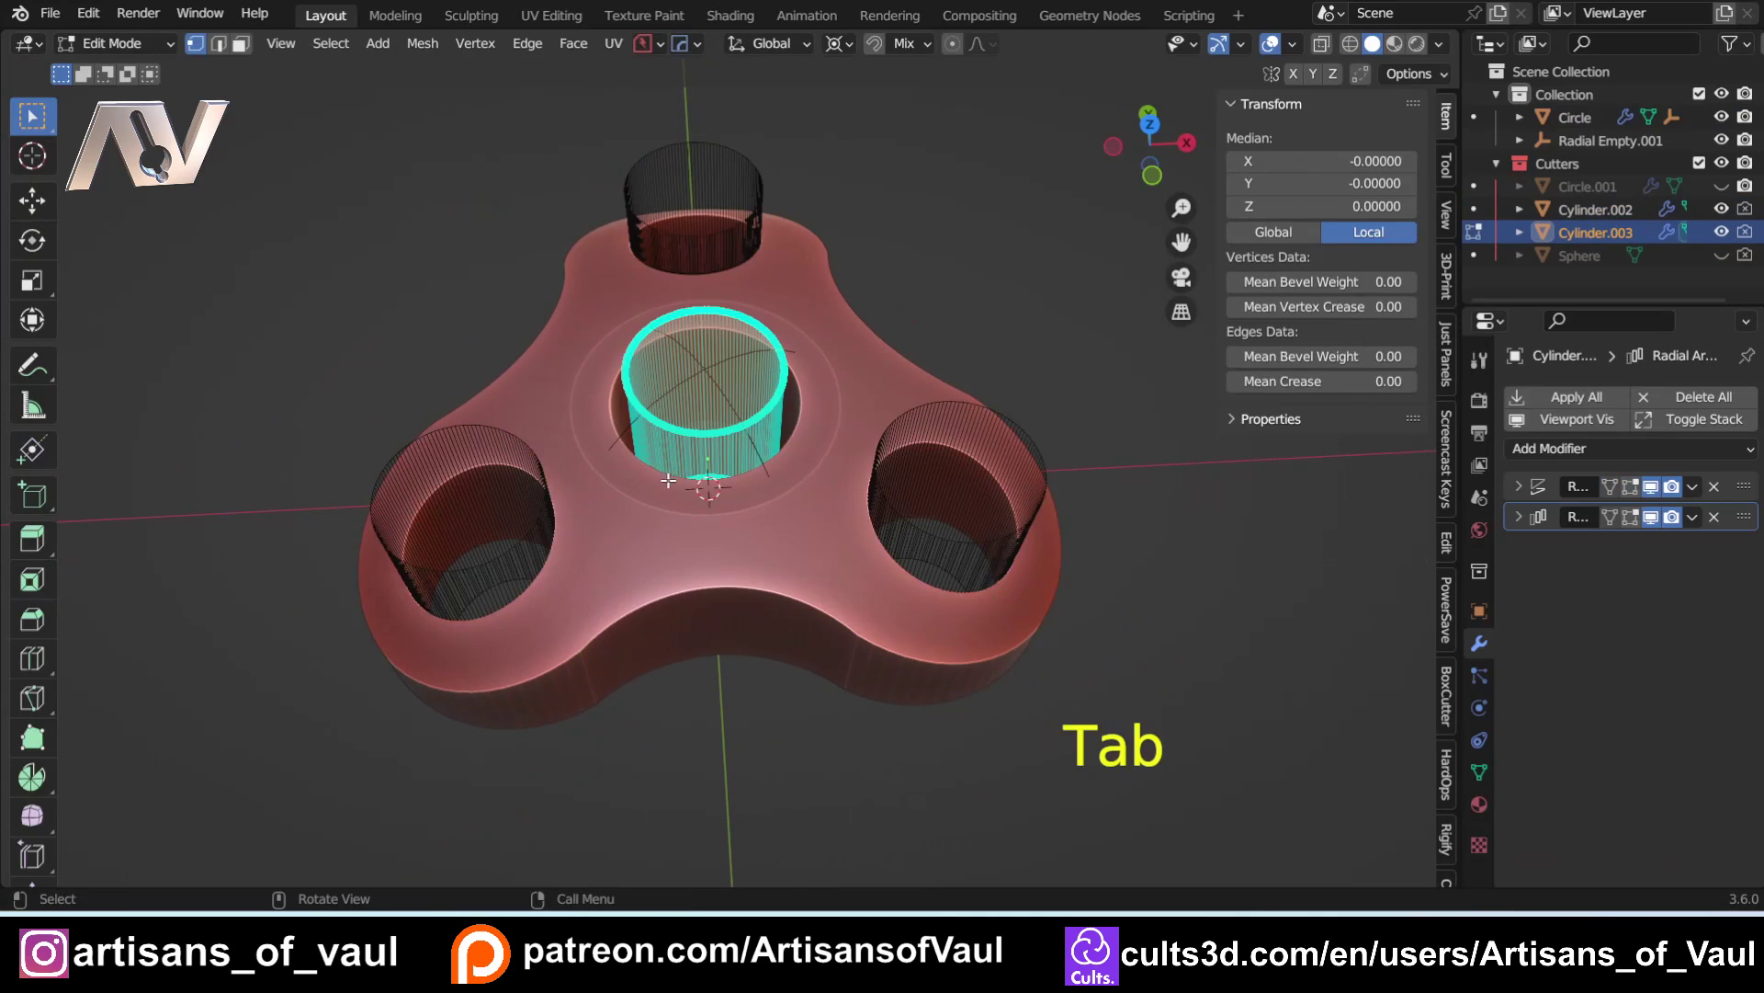
key(a)
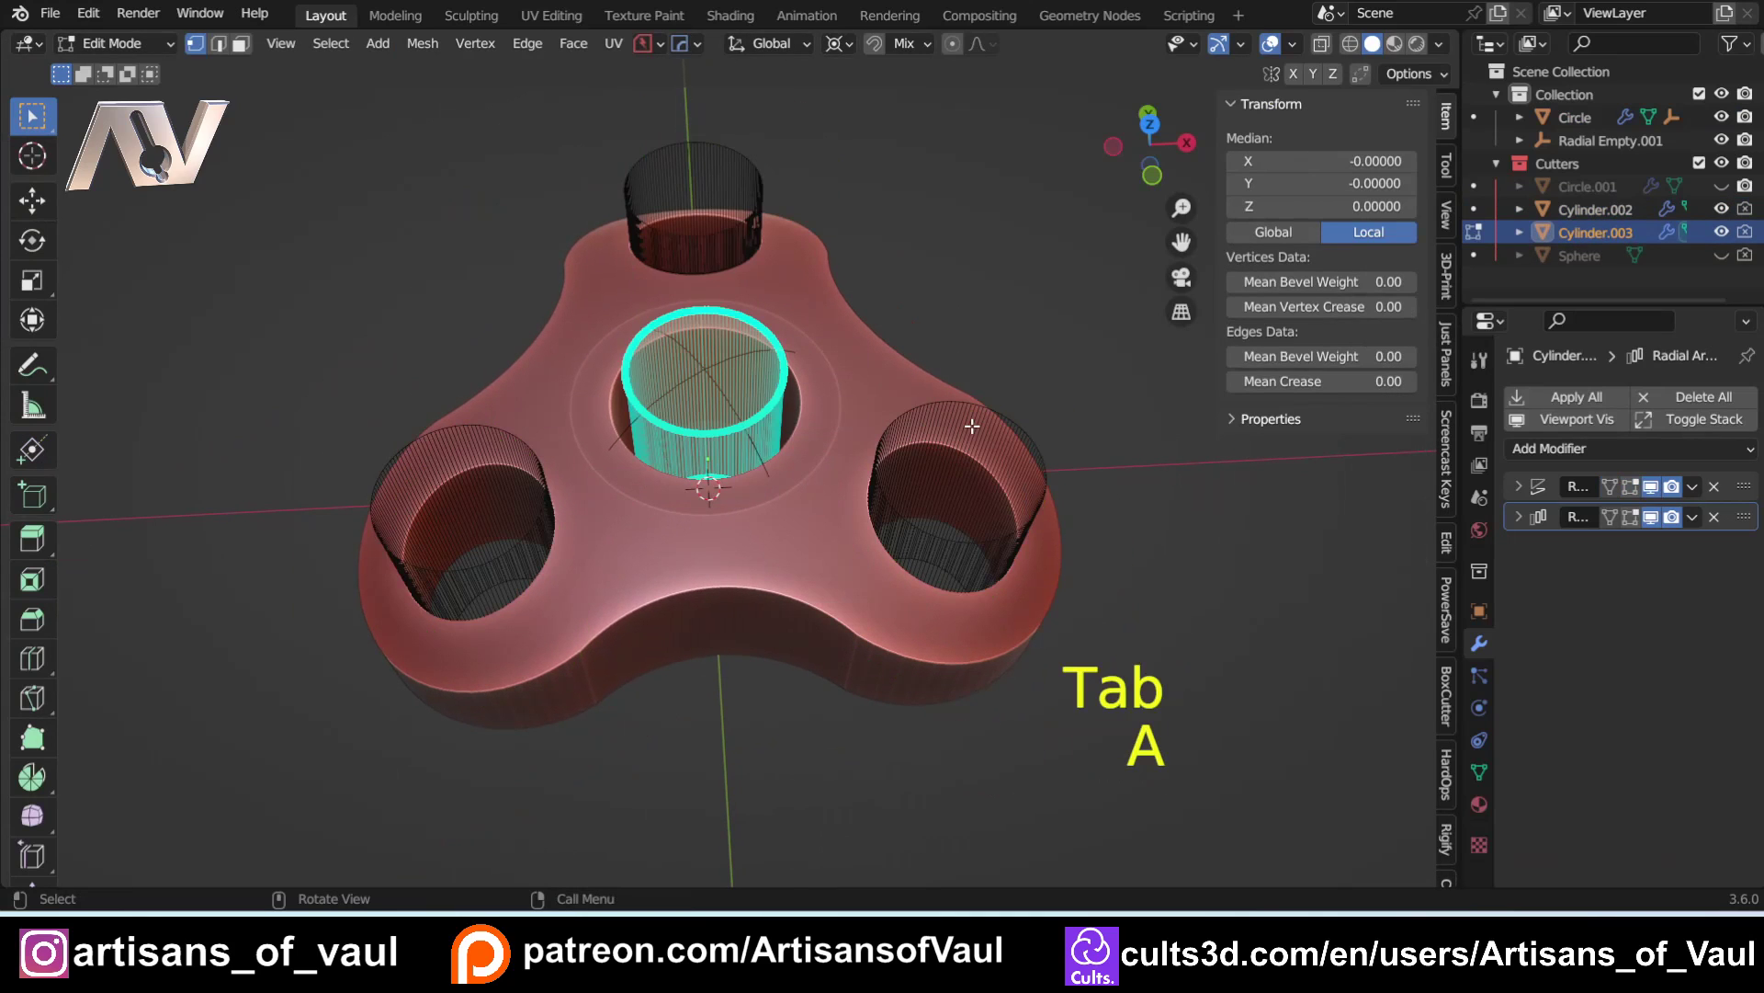
key(s)
key(shift+z)
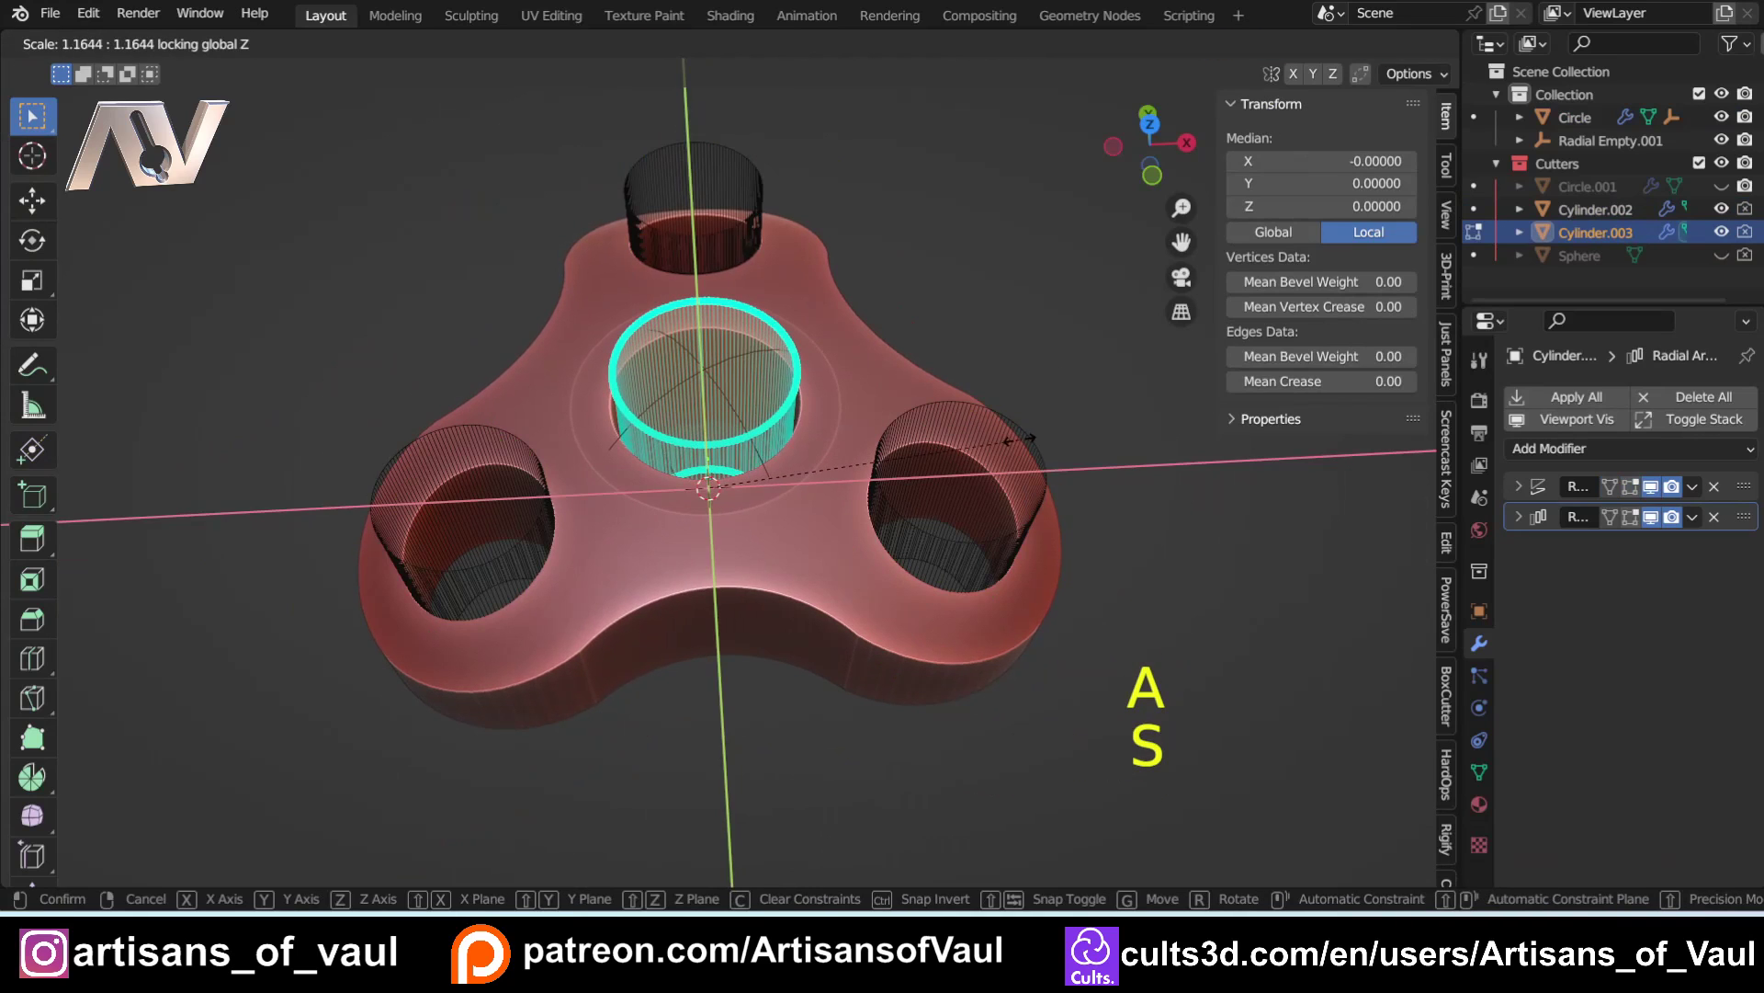
click(1029, 442)
key(Tab)
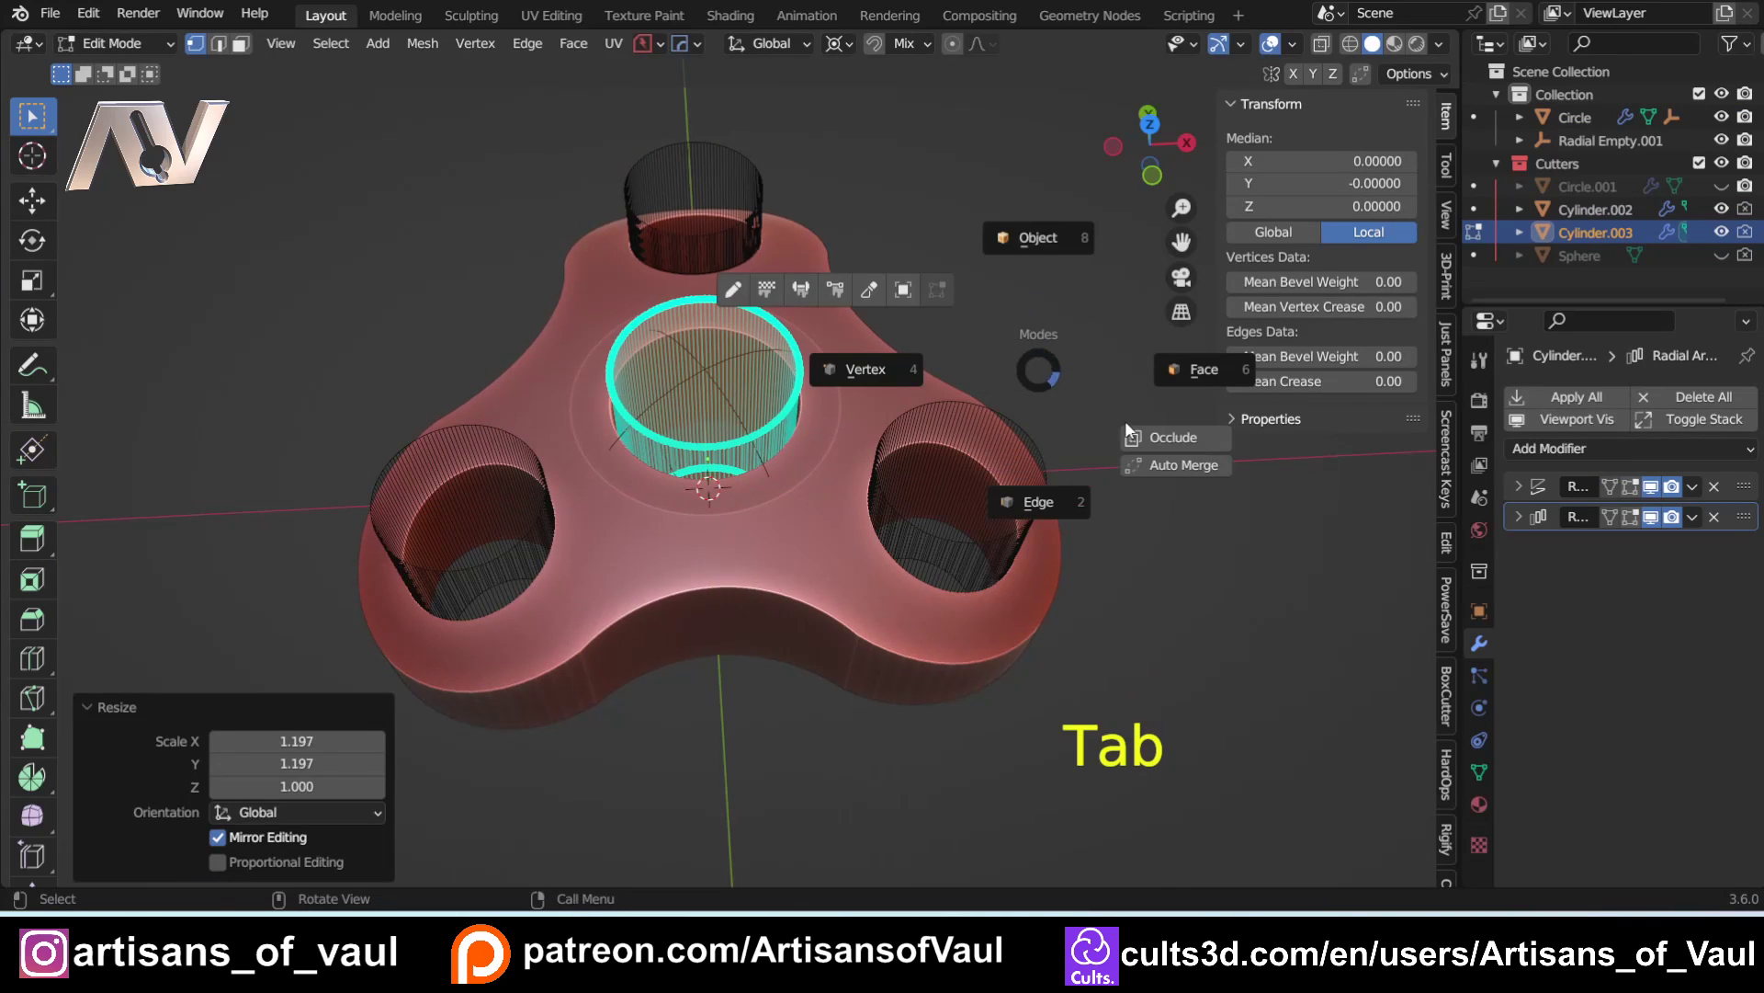
click(858, 512)
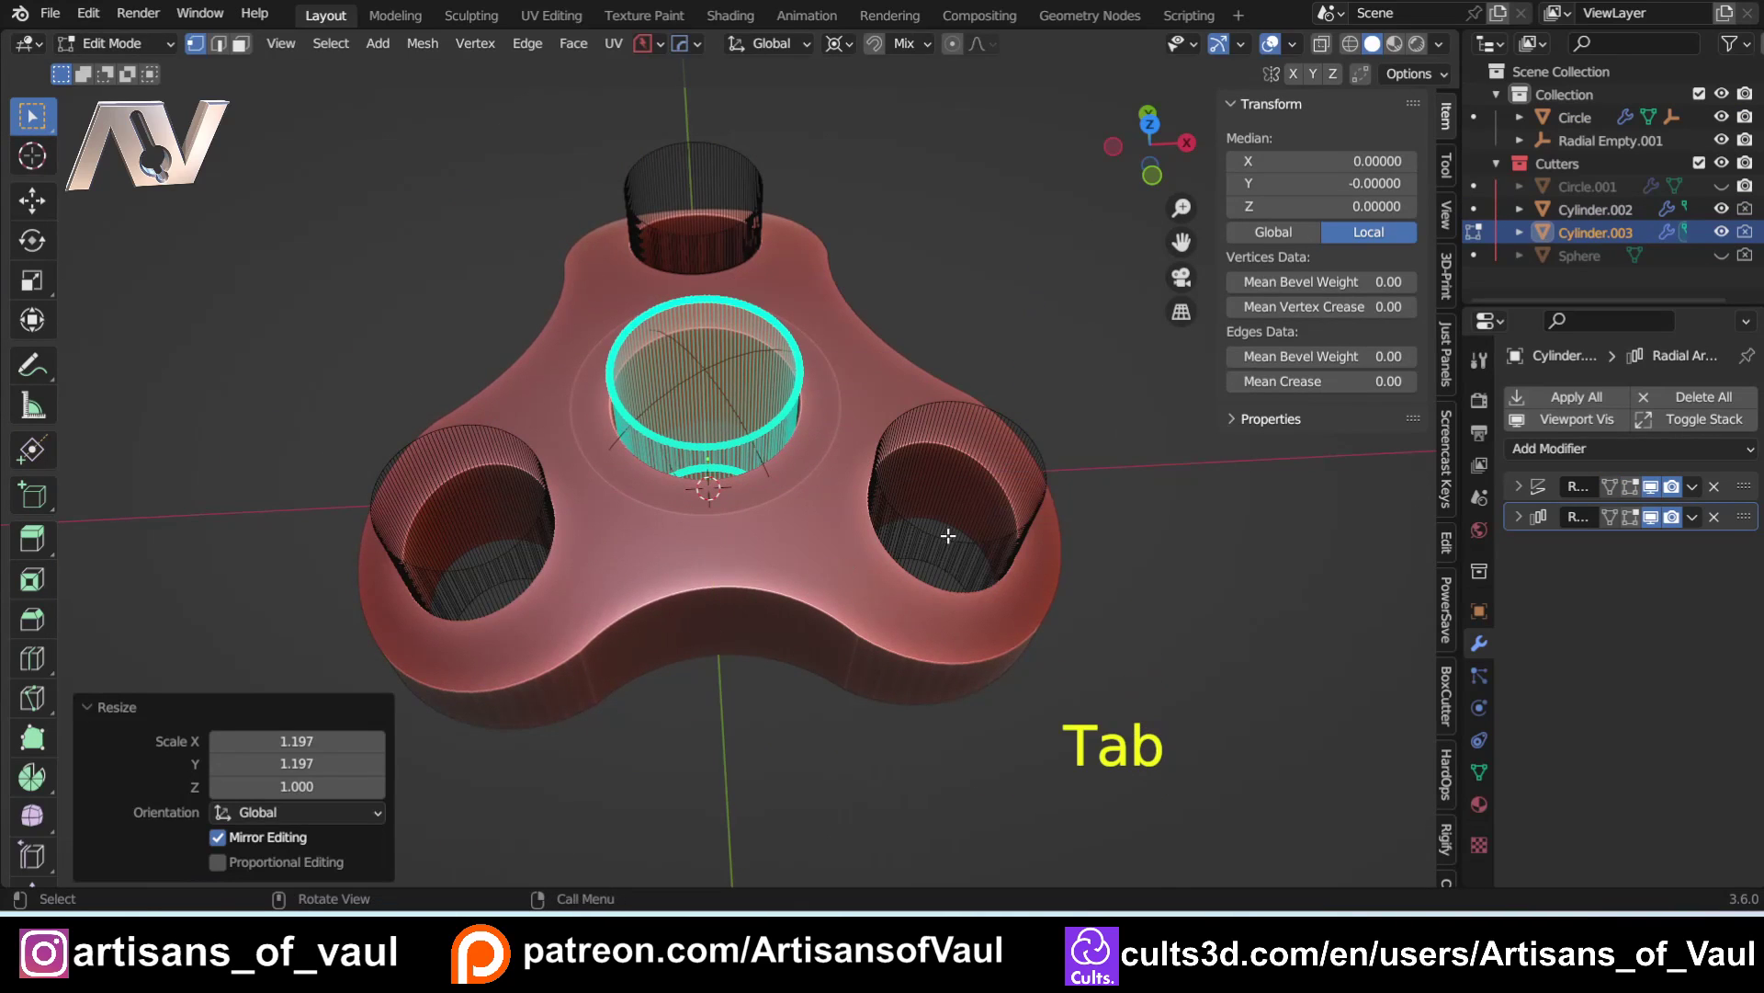
Step: Show both radial array modifiers in Edit Mode and scale the duplicate cutter's mesh uniformly by about 1.06
click(1630, 487)
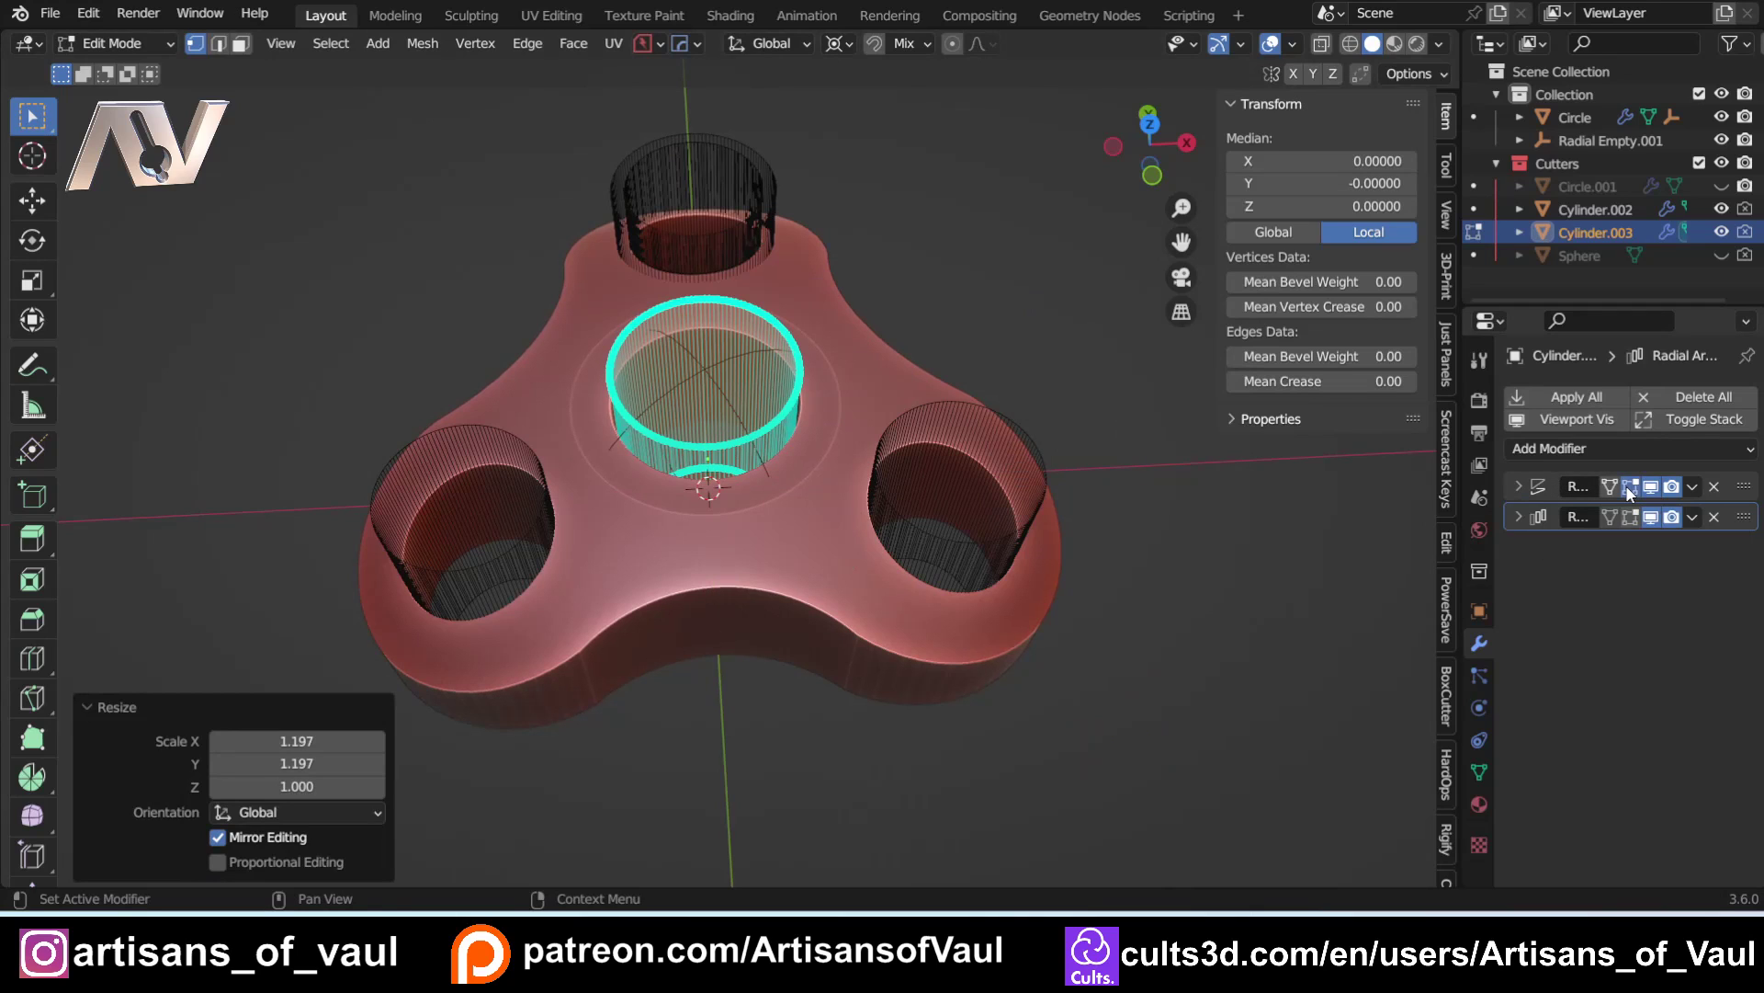
click(1633, 517)
scroll(781, 450, up, 2)
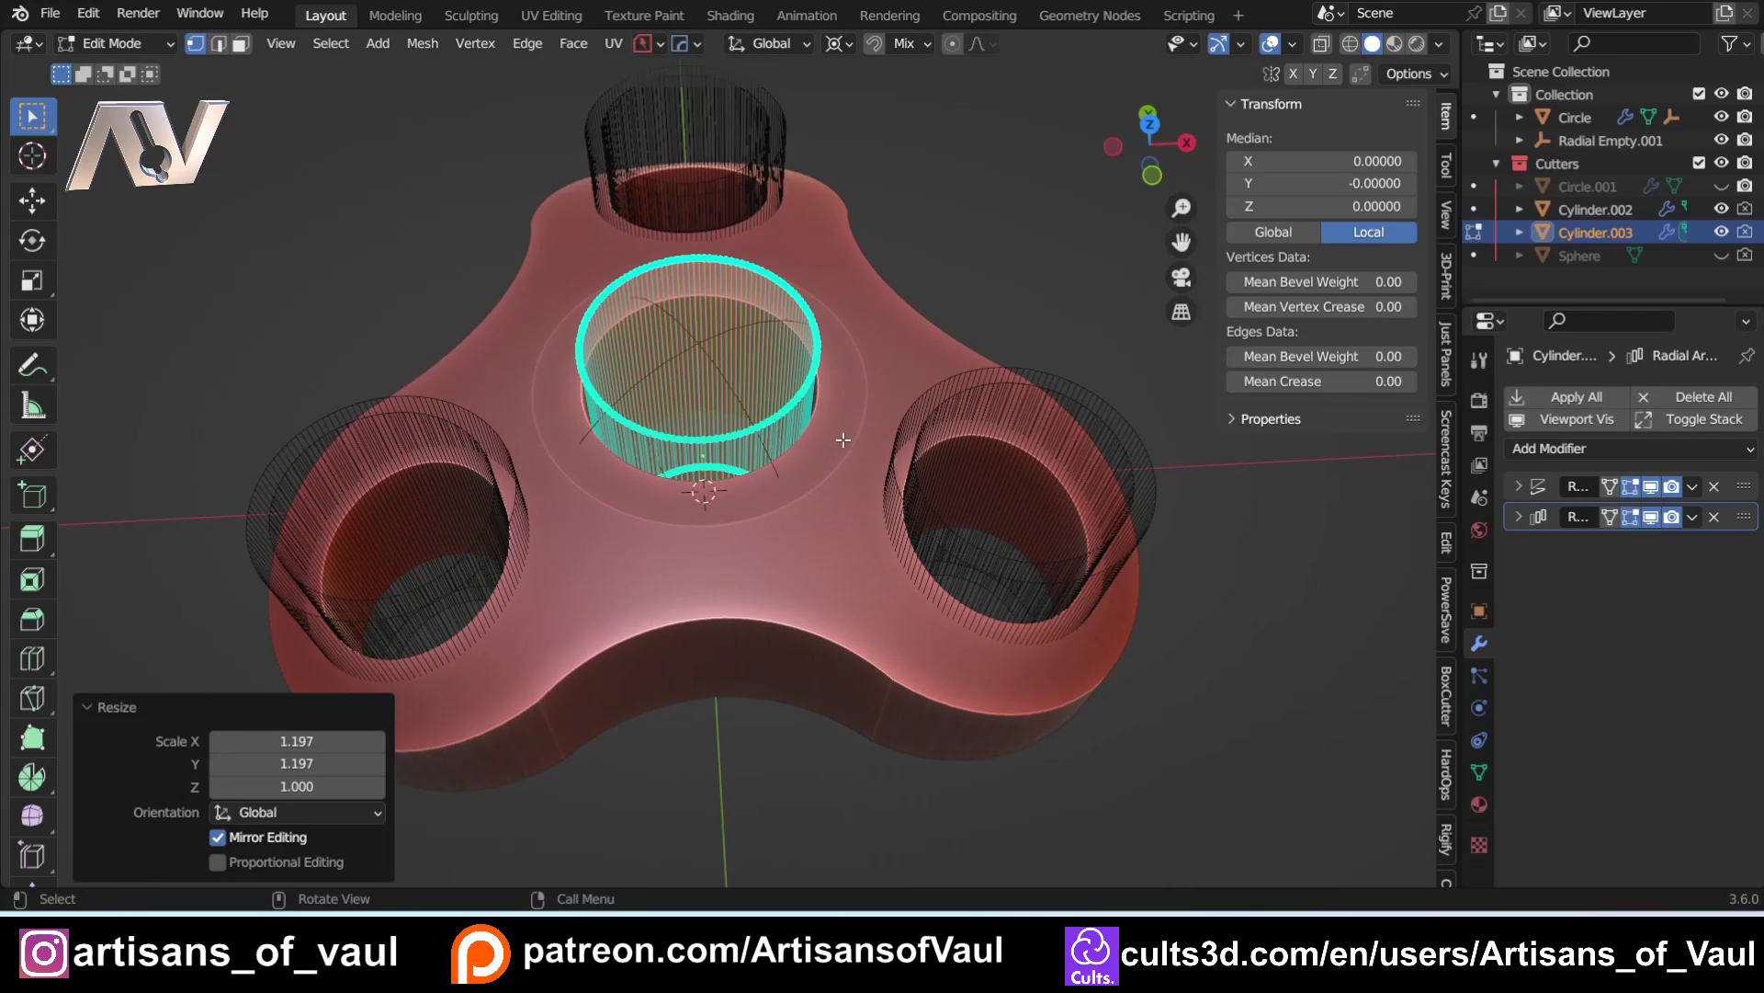
key(s)
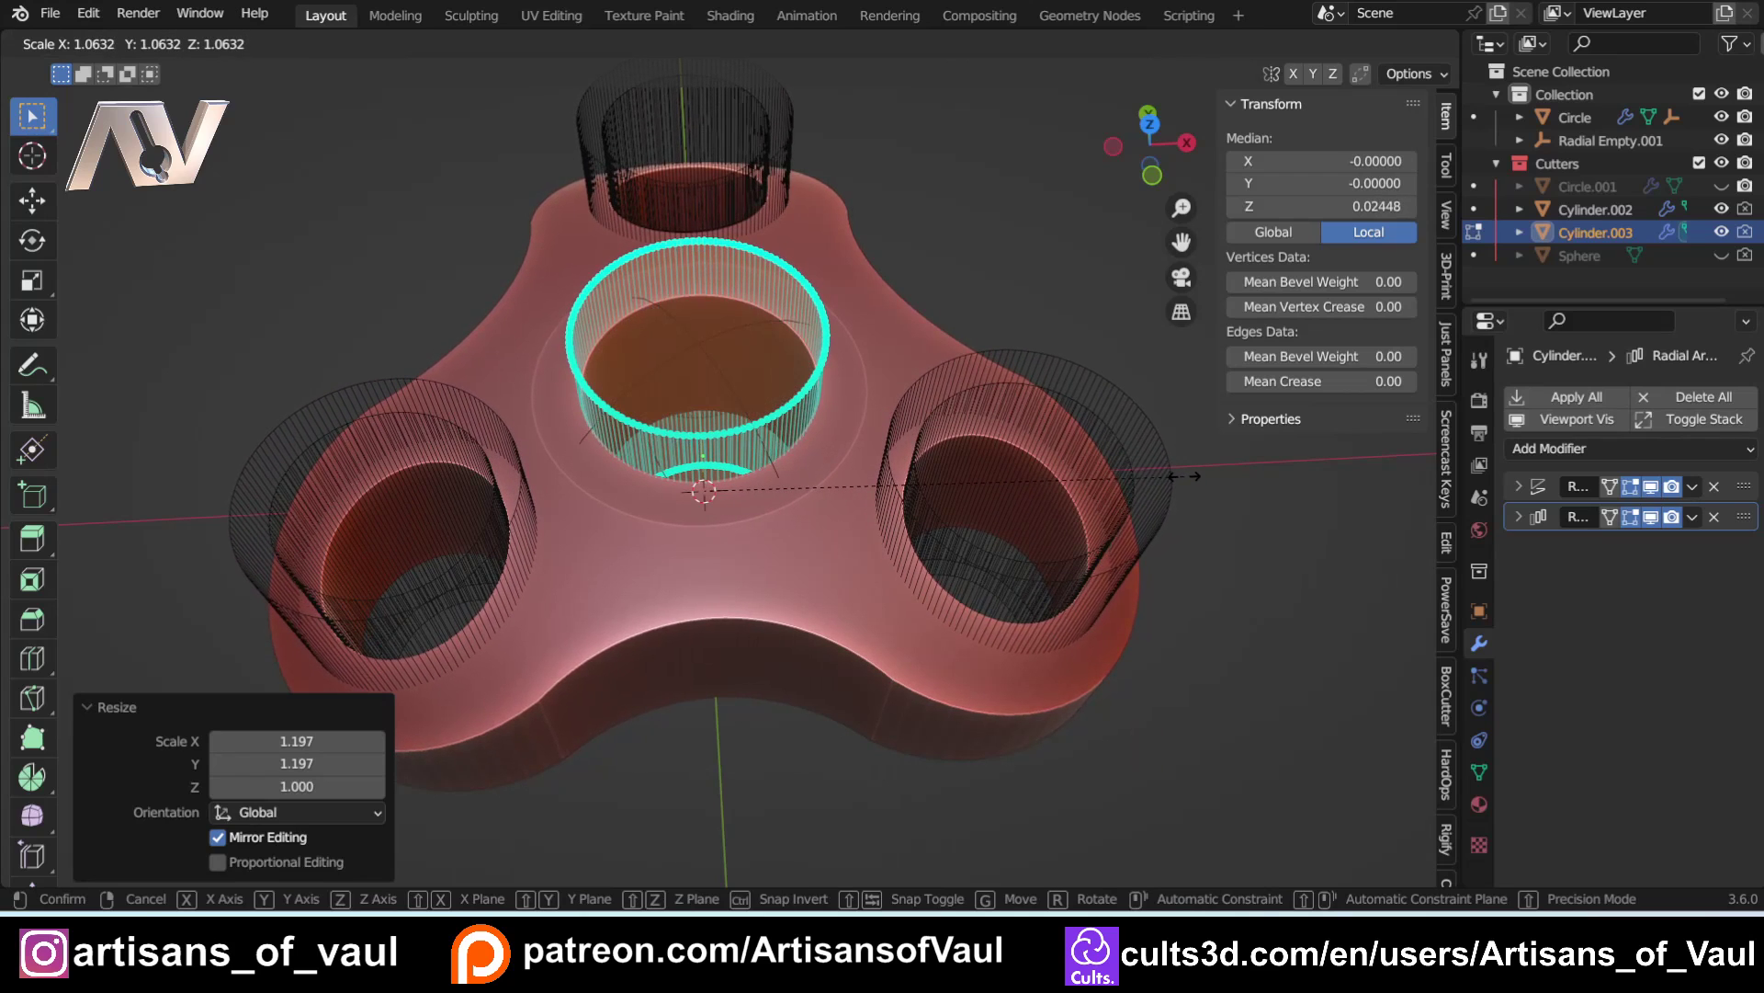
click(1184, 476)
key(Tab)
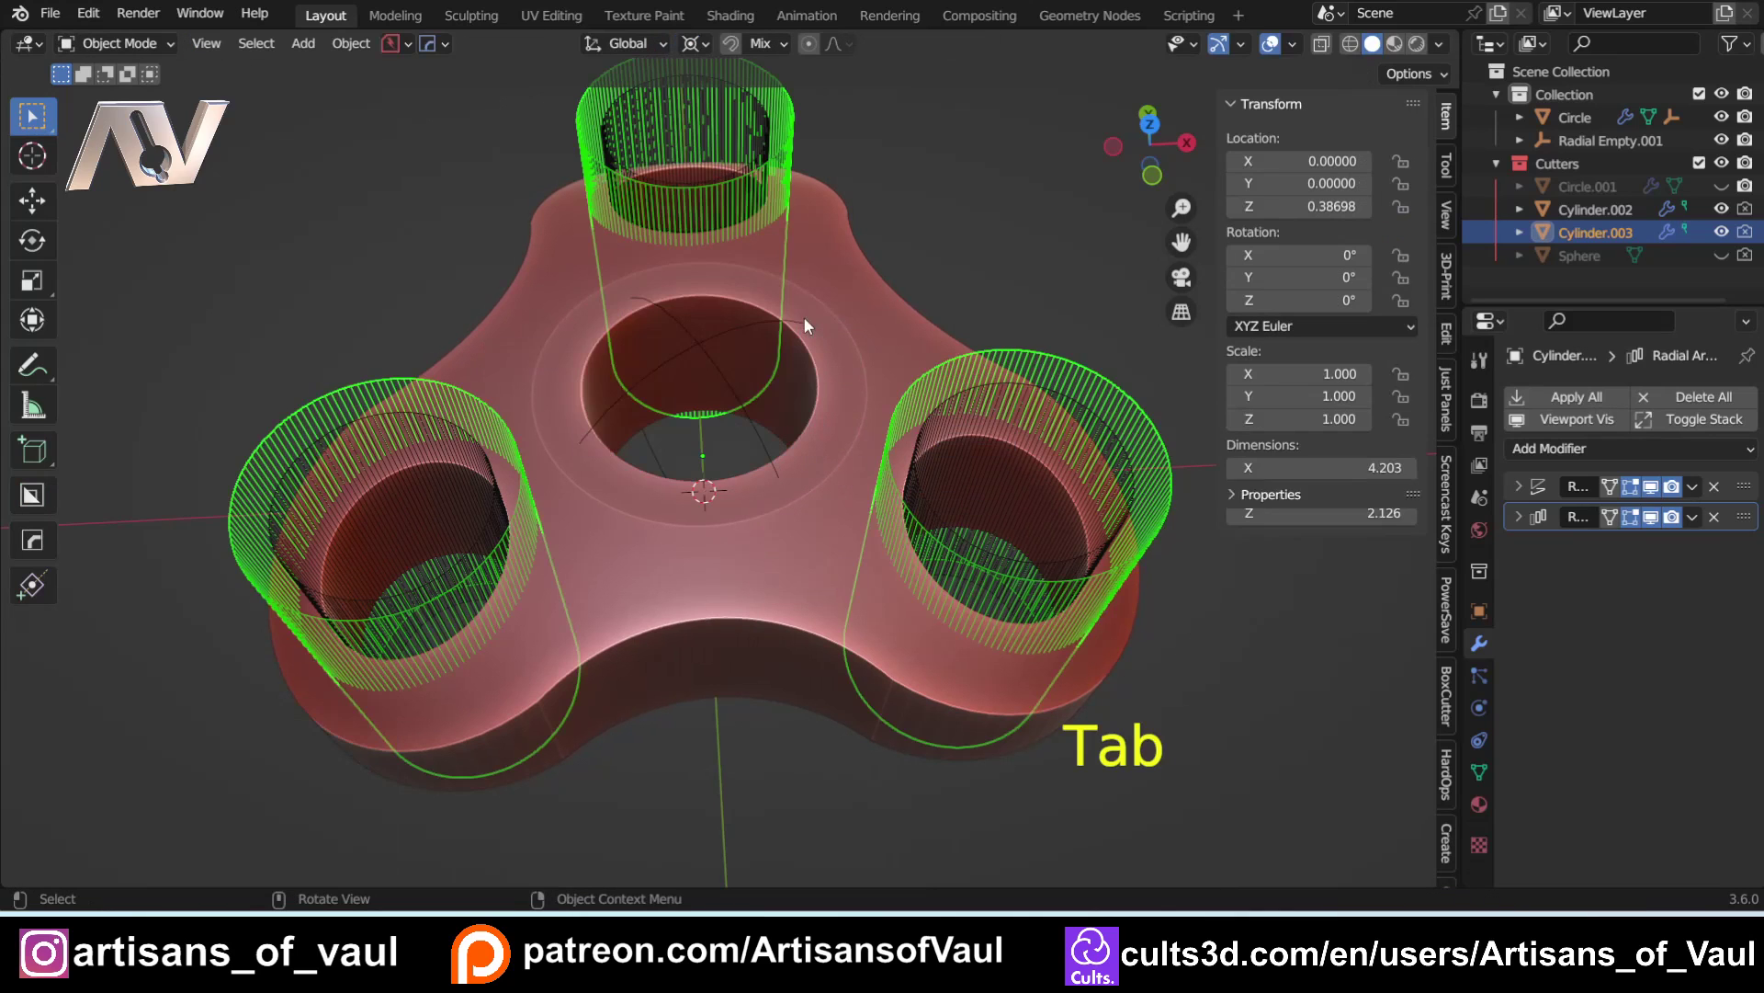
Step: Move the bottom vertices of the duplicate cutter up about 1.2 along Z and return to Object Mode
middle_drag(804, 316, 848, 421)
key(KP_1)
key(Tab)
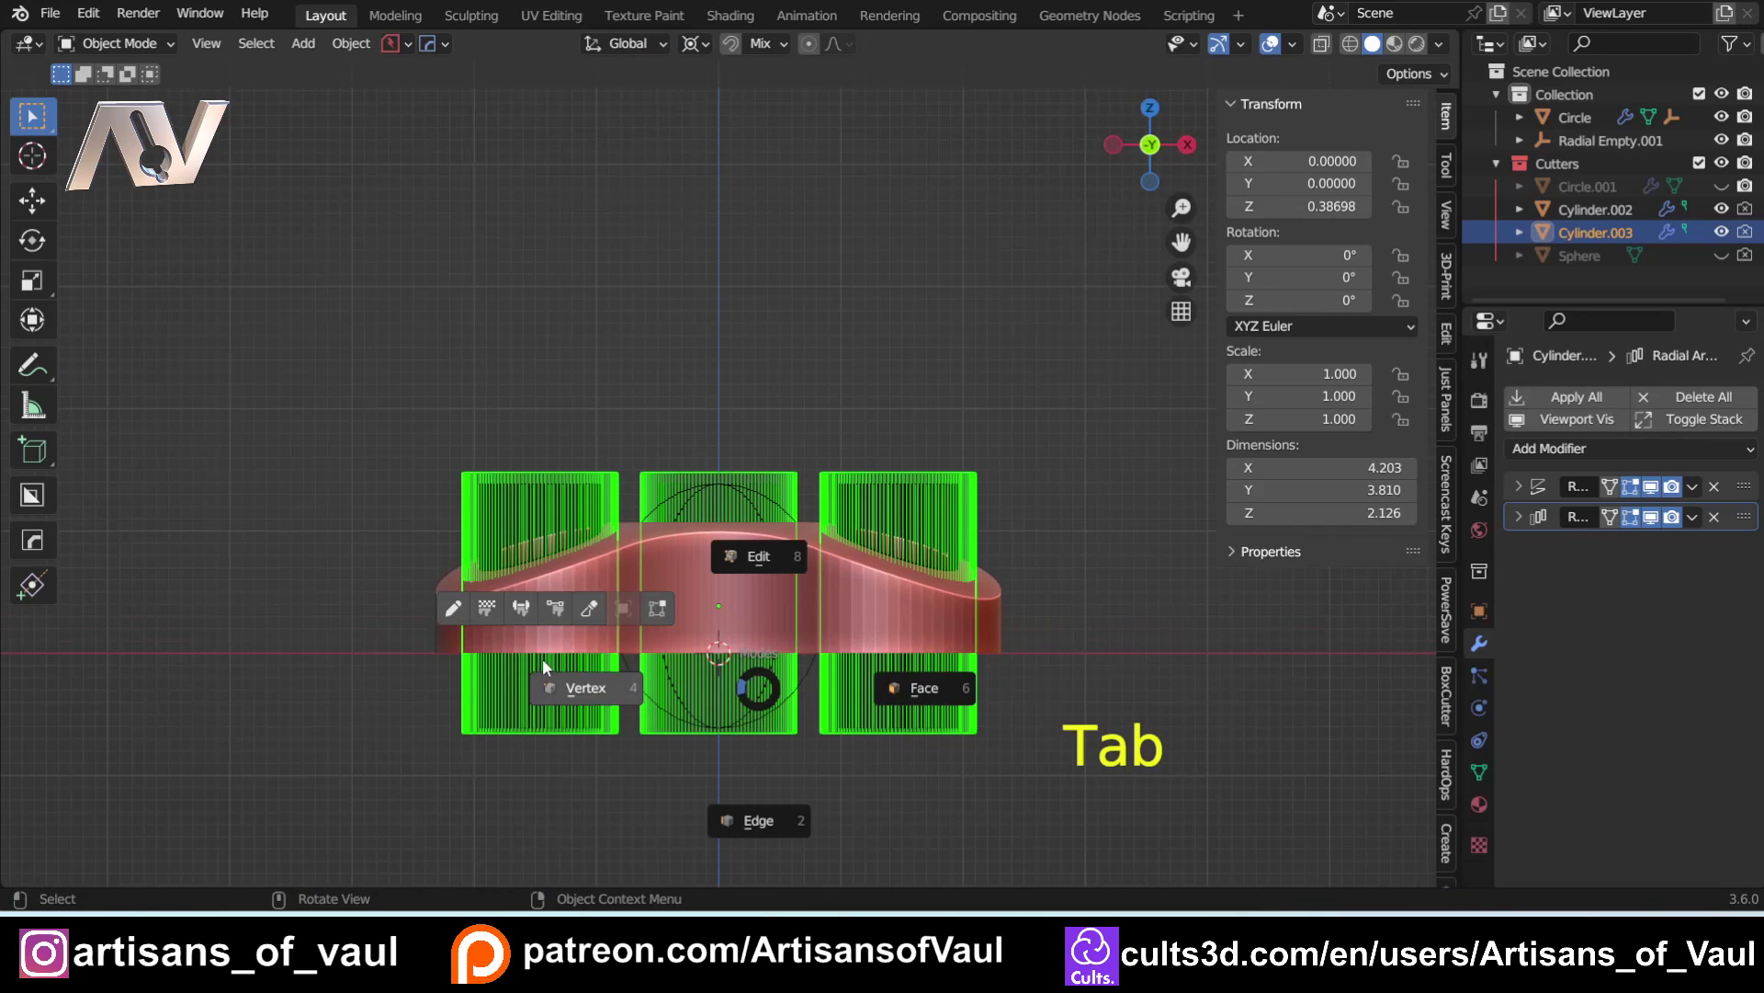
click(573, 688)
key(shift+z)
drag(355, 662, 1111, 769)
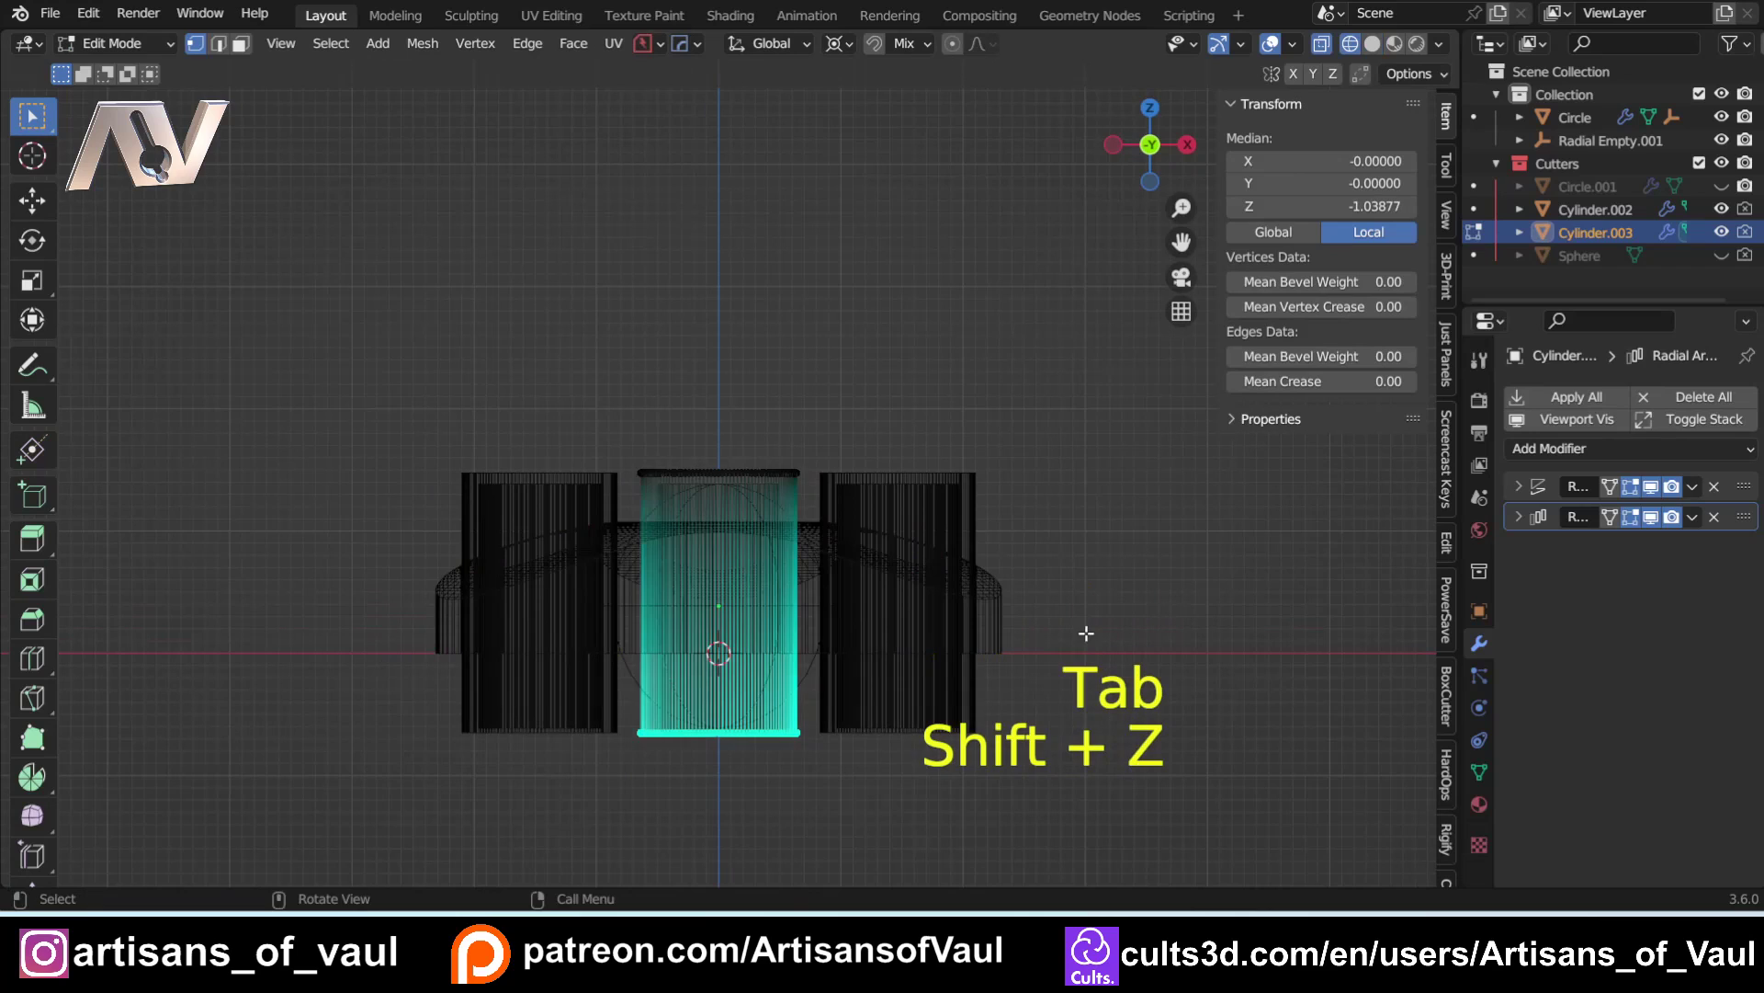
key(g)
key(z)
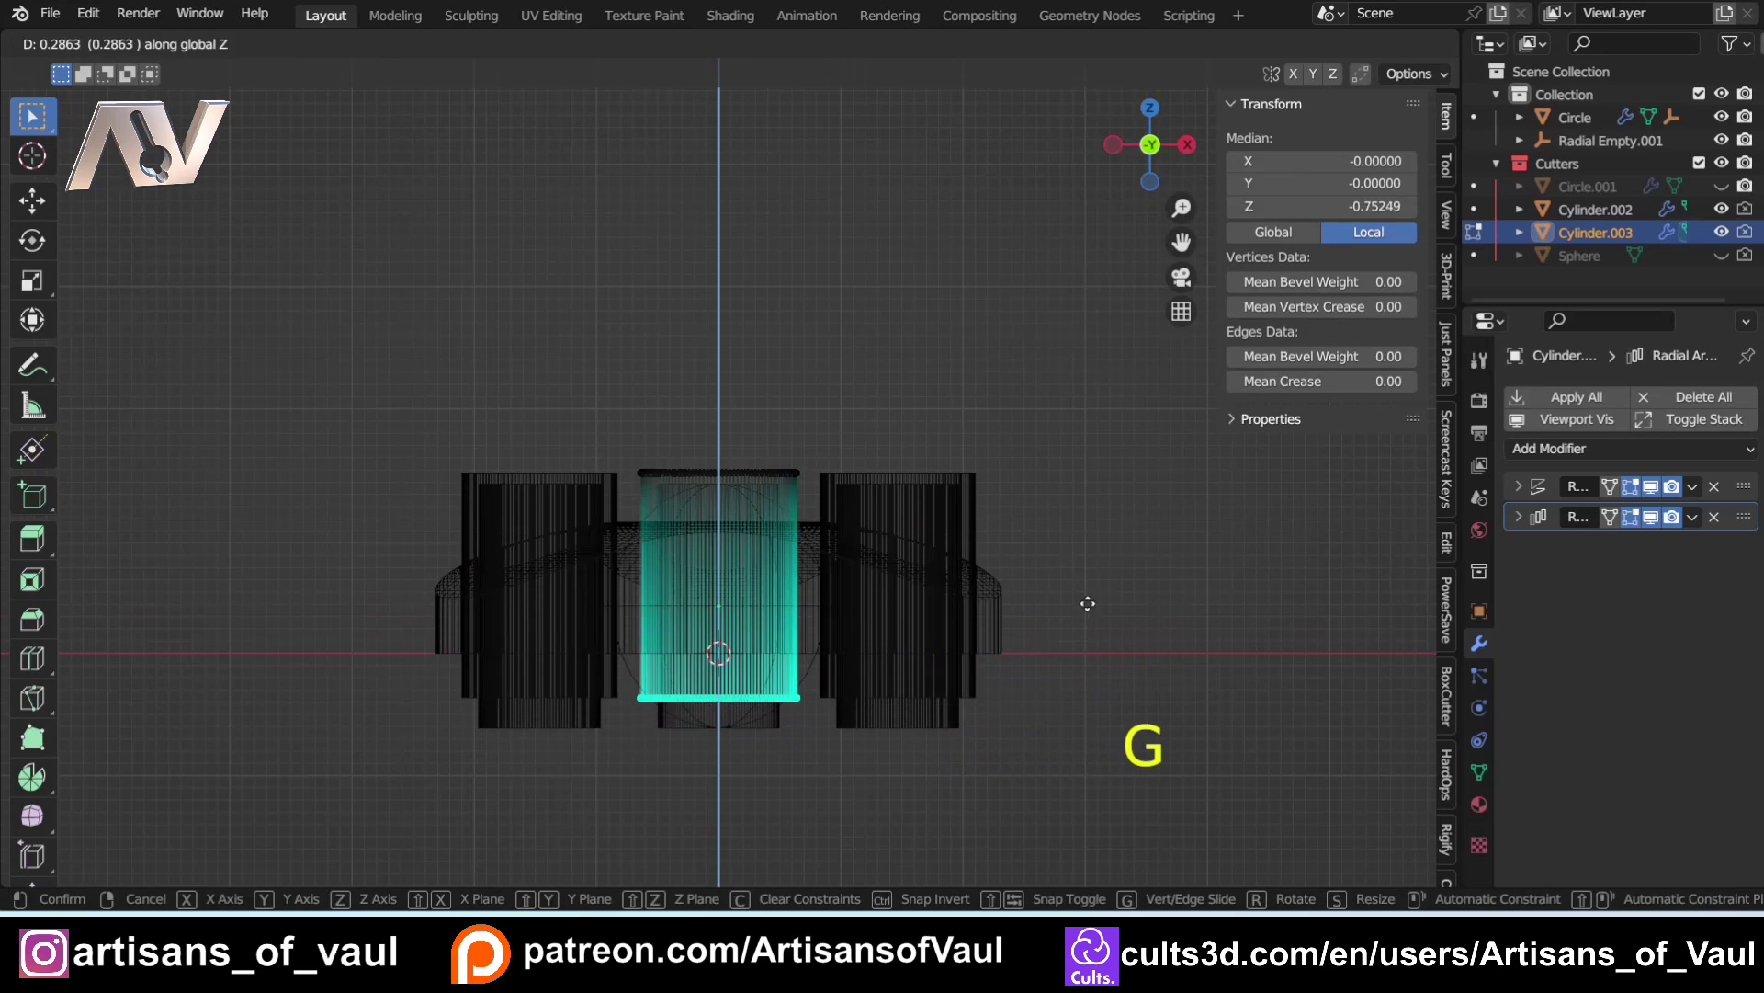
click(1111, 496)
key(shift+z)
mouse_move(1111, 496)
middle_down()
mouse_move(1030, 515)
mouse_move(962, 499)
middle_up()
key(Tab)
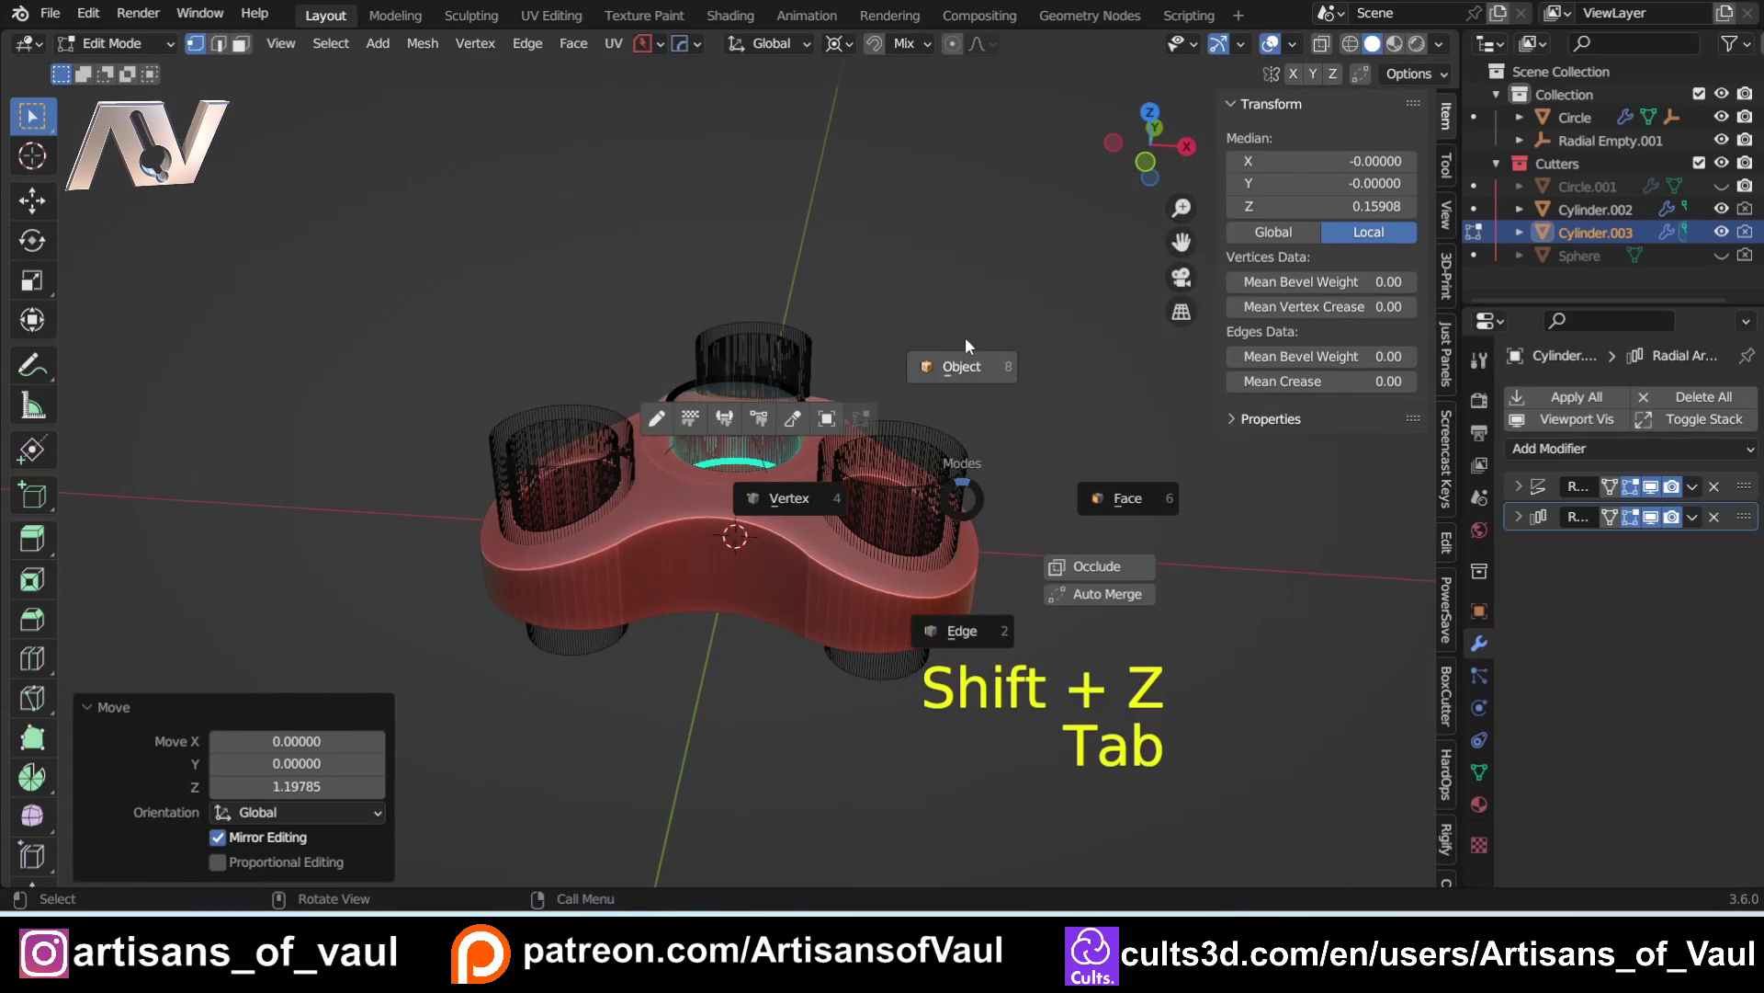
click(965, 342)
Step: Subtract the shortened wider cylinders from the knob with a Boolean difference and hide both lobe cutters
shift+click(751, 539)
key(ctrl+KP_Subtract)
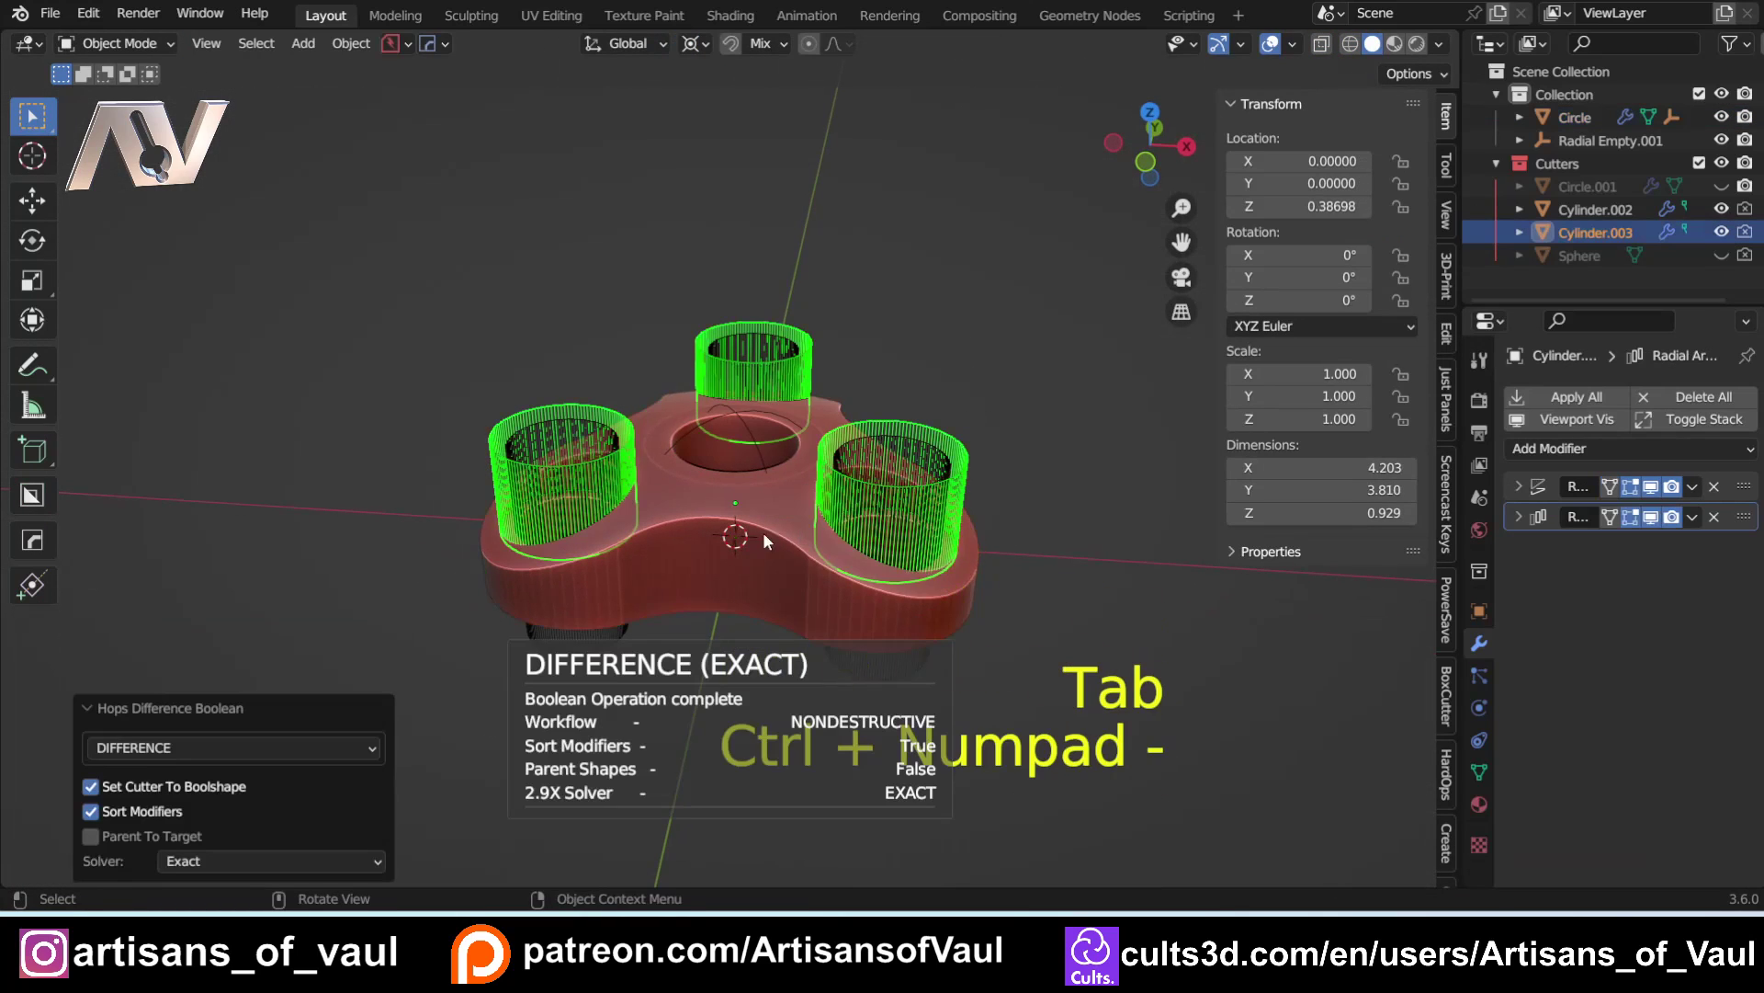
scroll(896, 452, up, 3)
key(h)
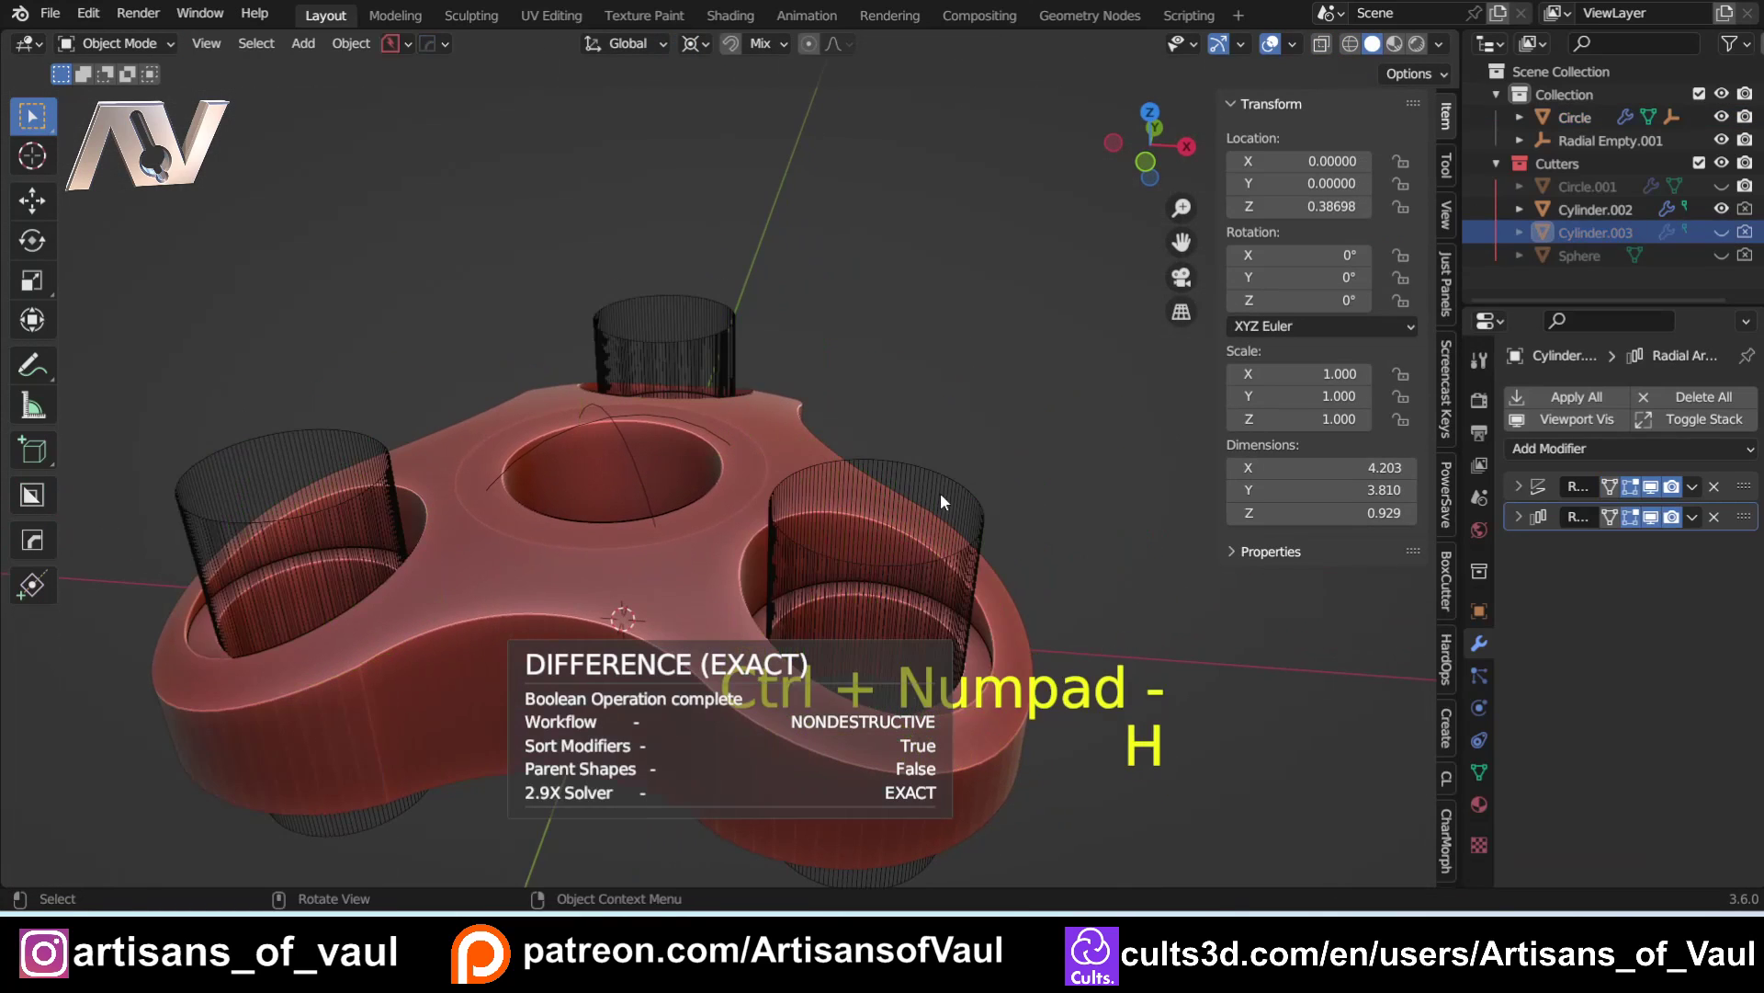
click(969, 494)
key(h)
Step: Select the knob and use Ever Scroll to reveal the narrow through-hole cutter from its Boolean modifiers
middle_drag(970, 496, 819, 551)
click(812, 575)
middle_drag(915, 584, 818, 605)
key(q)
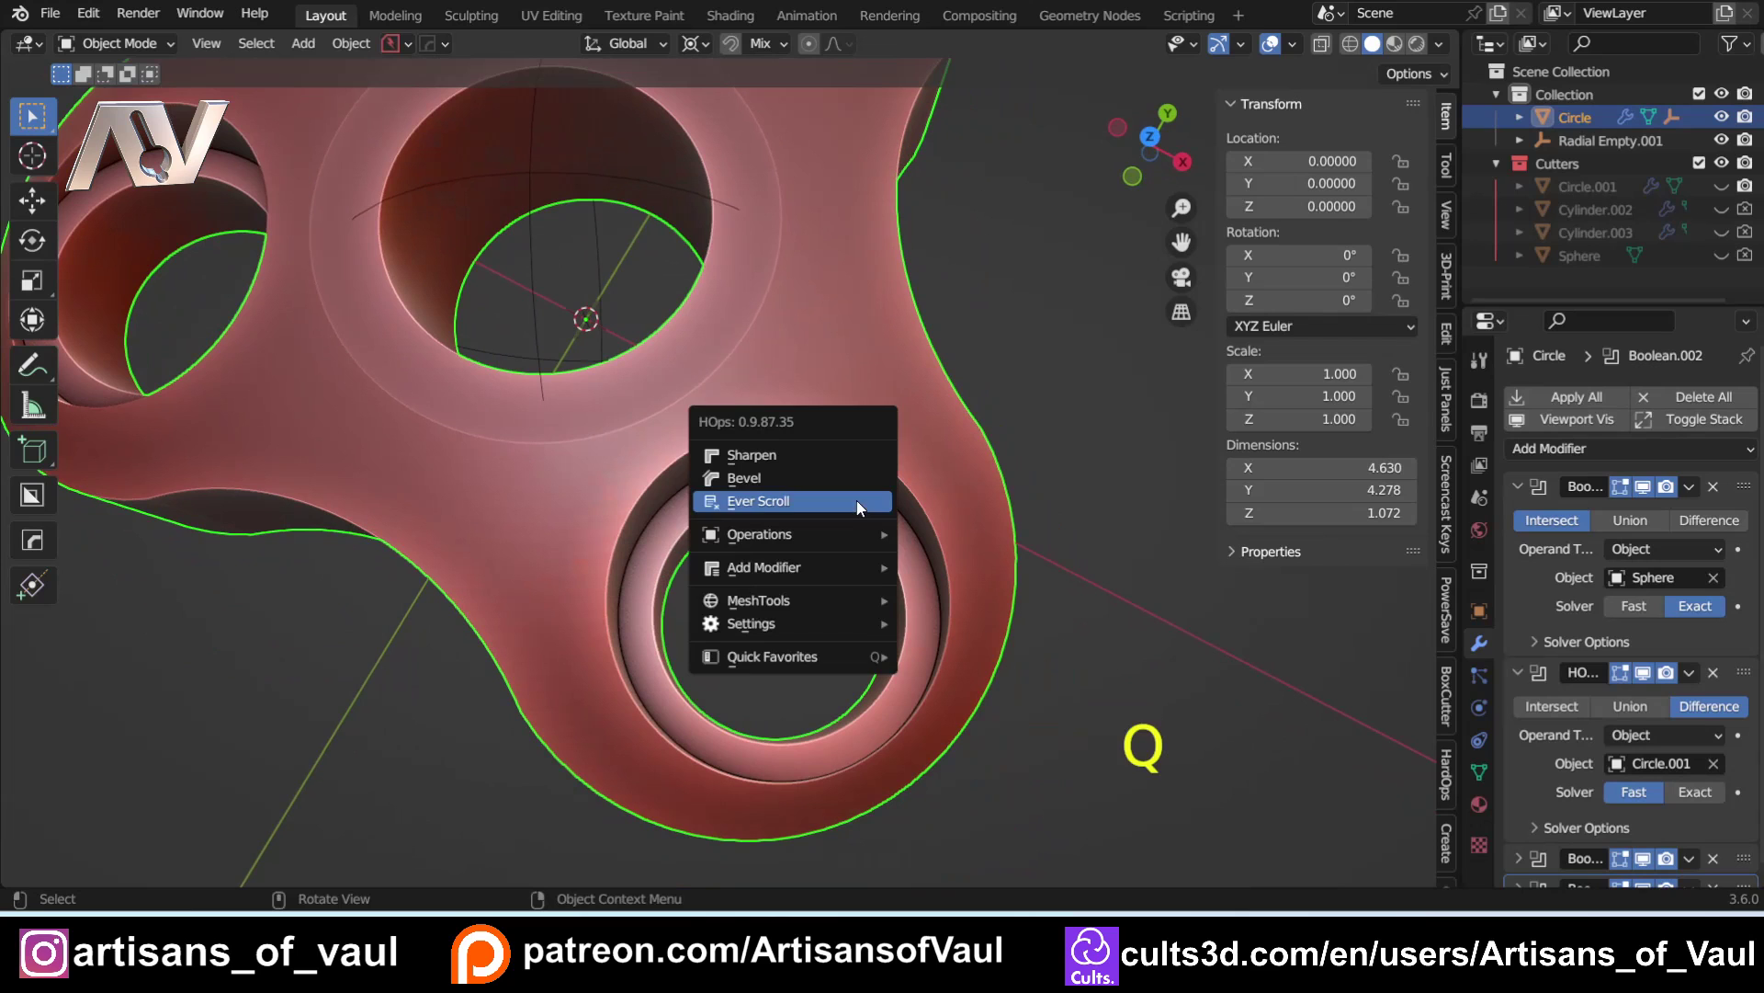
click(857, 500)
scroll(831, 504, down, 1)
click(831, 506)
middle_drag(831, 508, 806, 394)
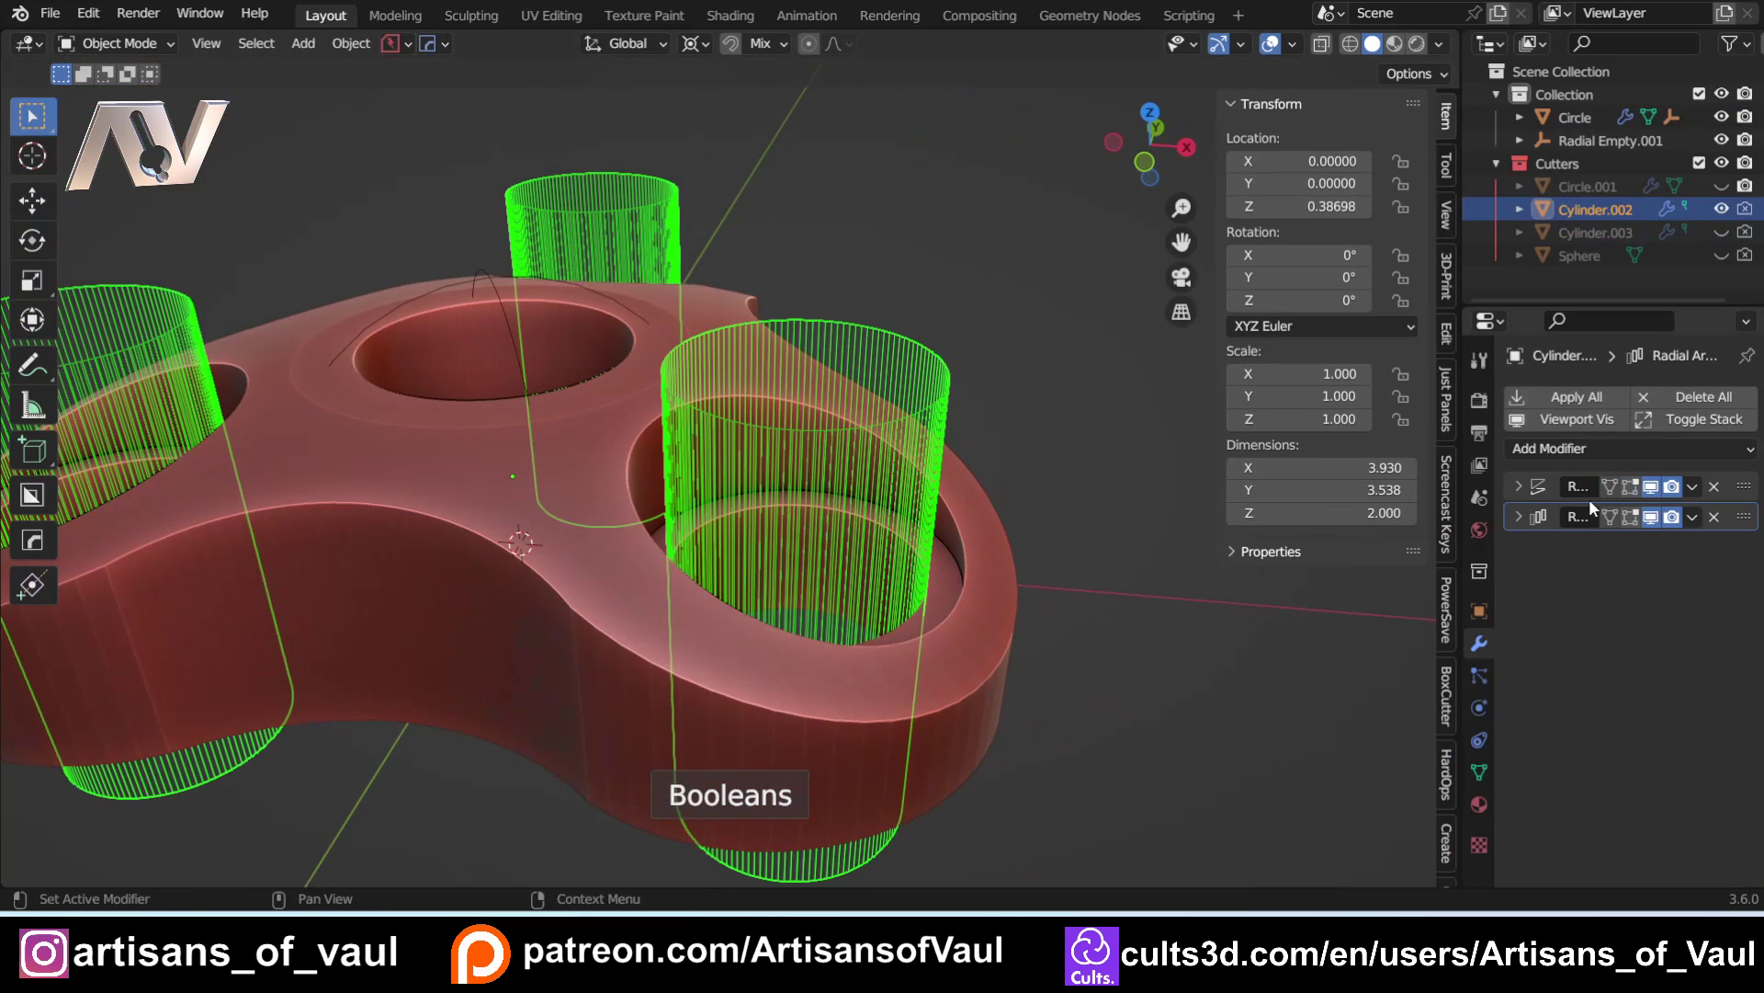
Step: Show the narrow cutter's radial arrays in Edit Mode, scale its mesh by about 0.8 in X and Y only, and return to Object Mode
click(1634, 528)
key(Tab)
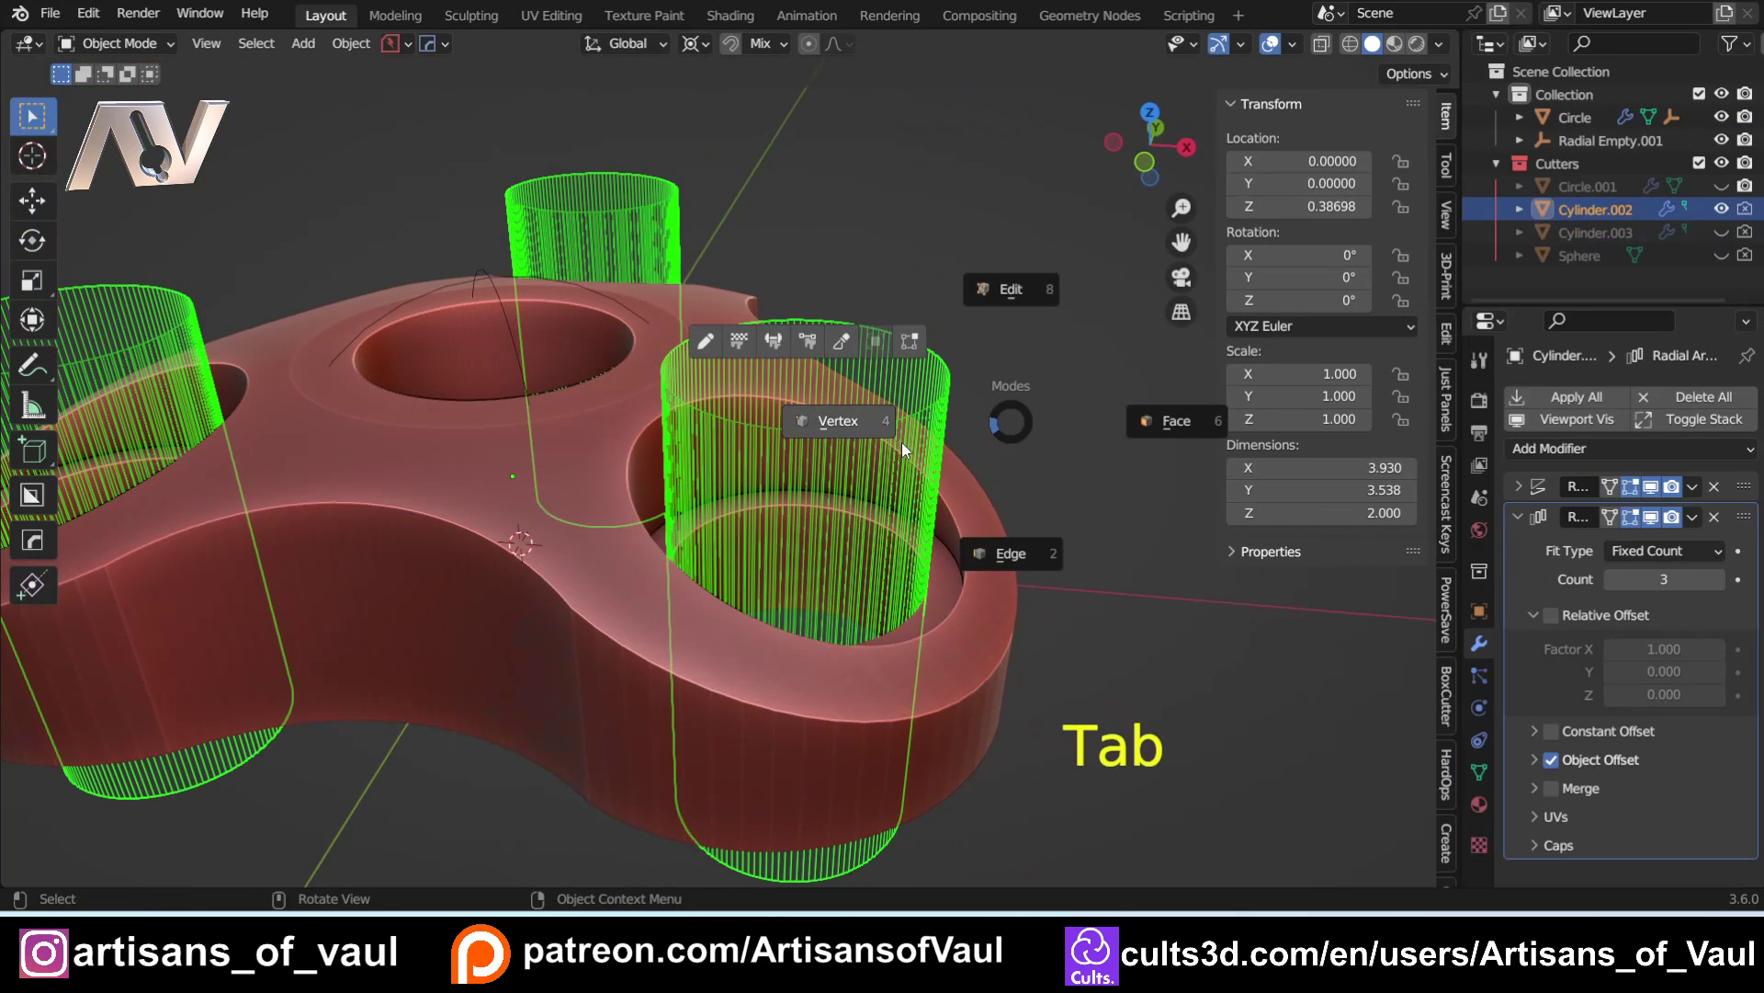
click(843, 438)
key(s)
key(shift+z)
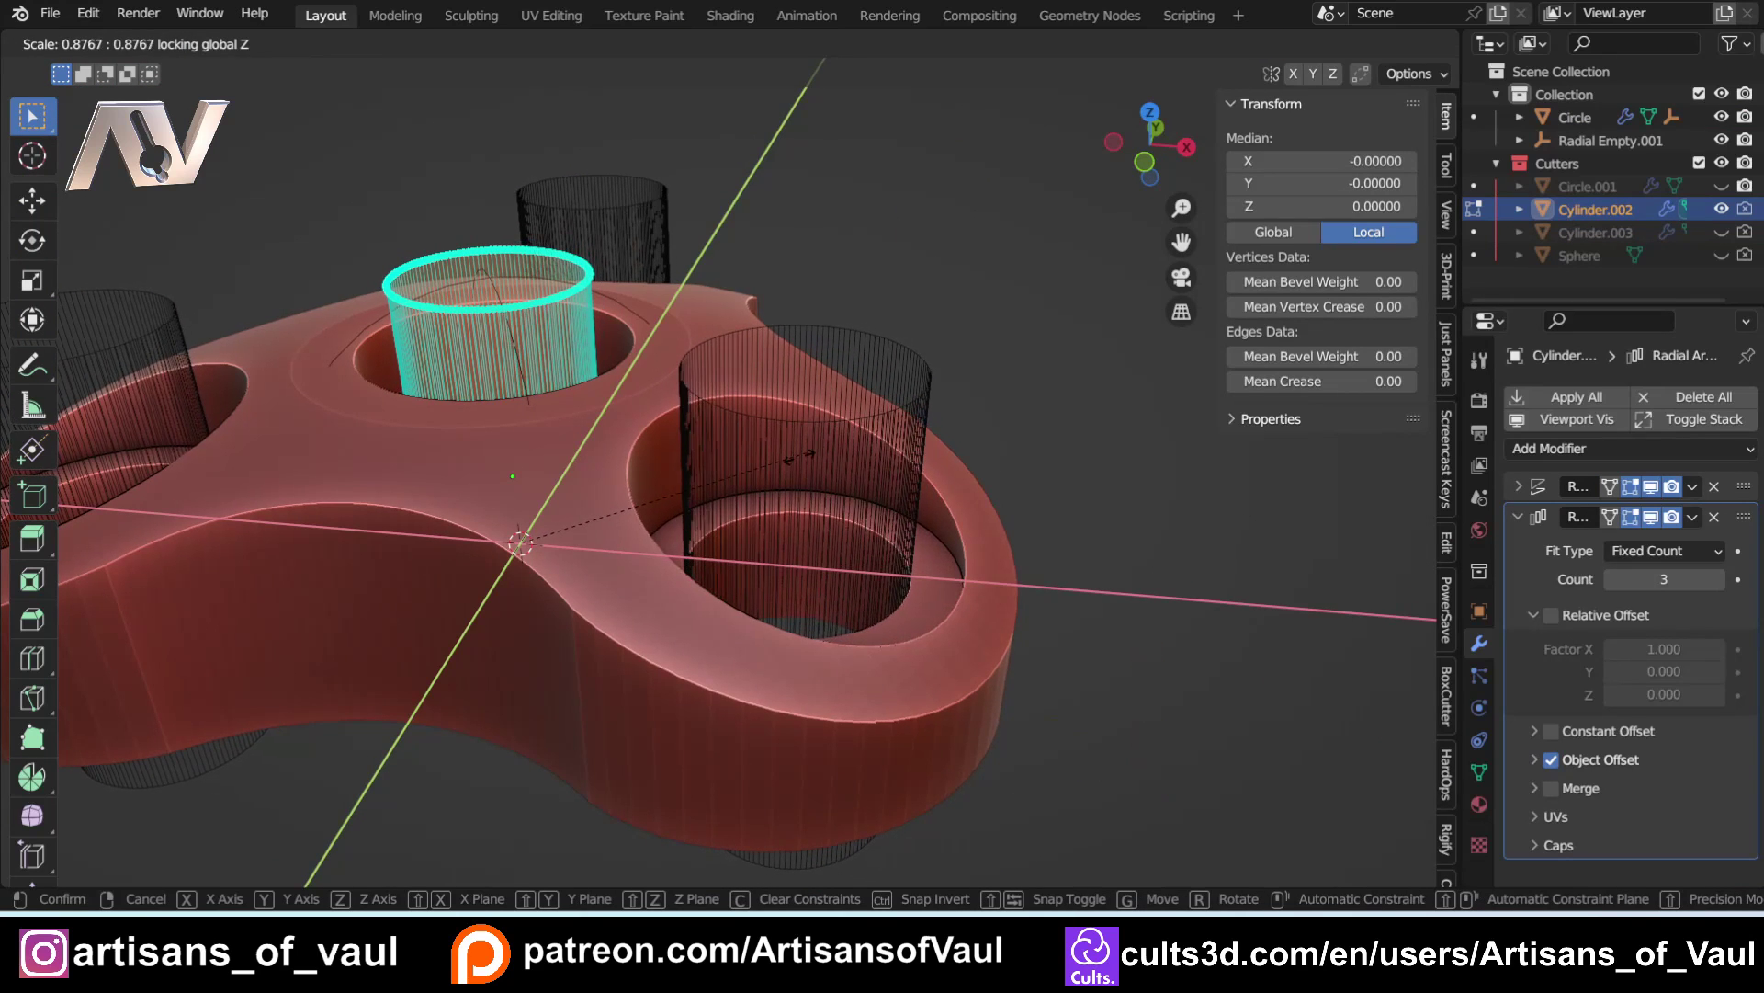
click(796, 465)
key(Tab)
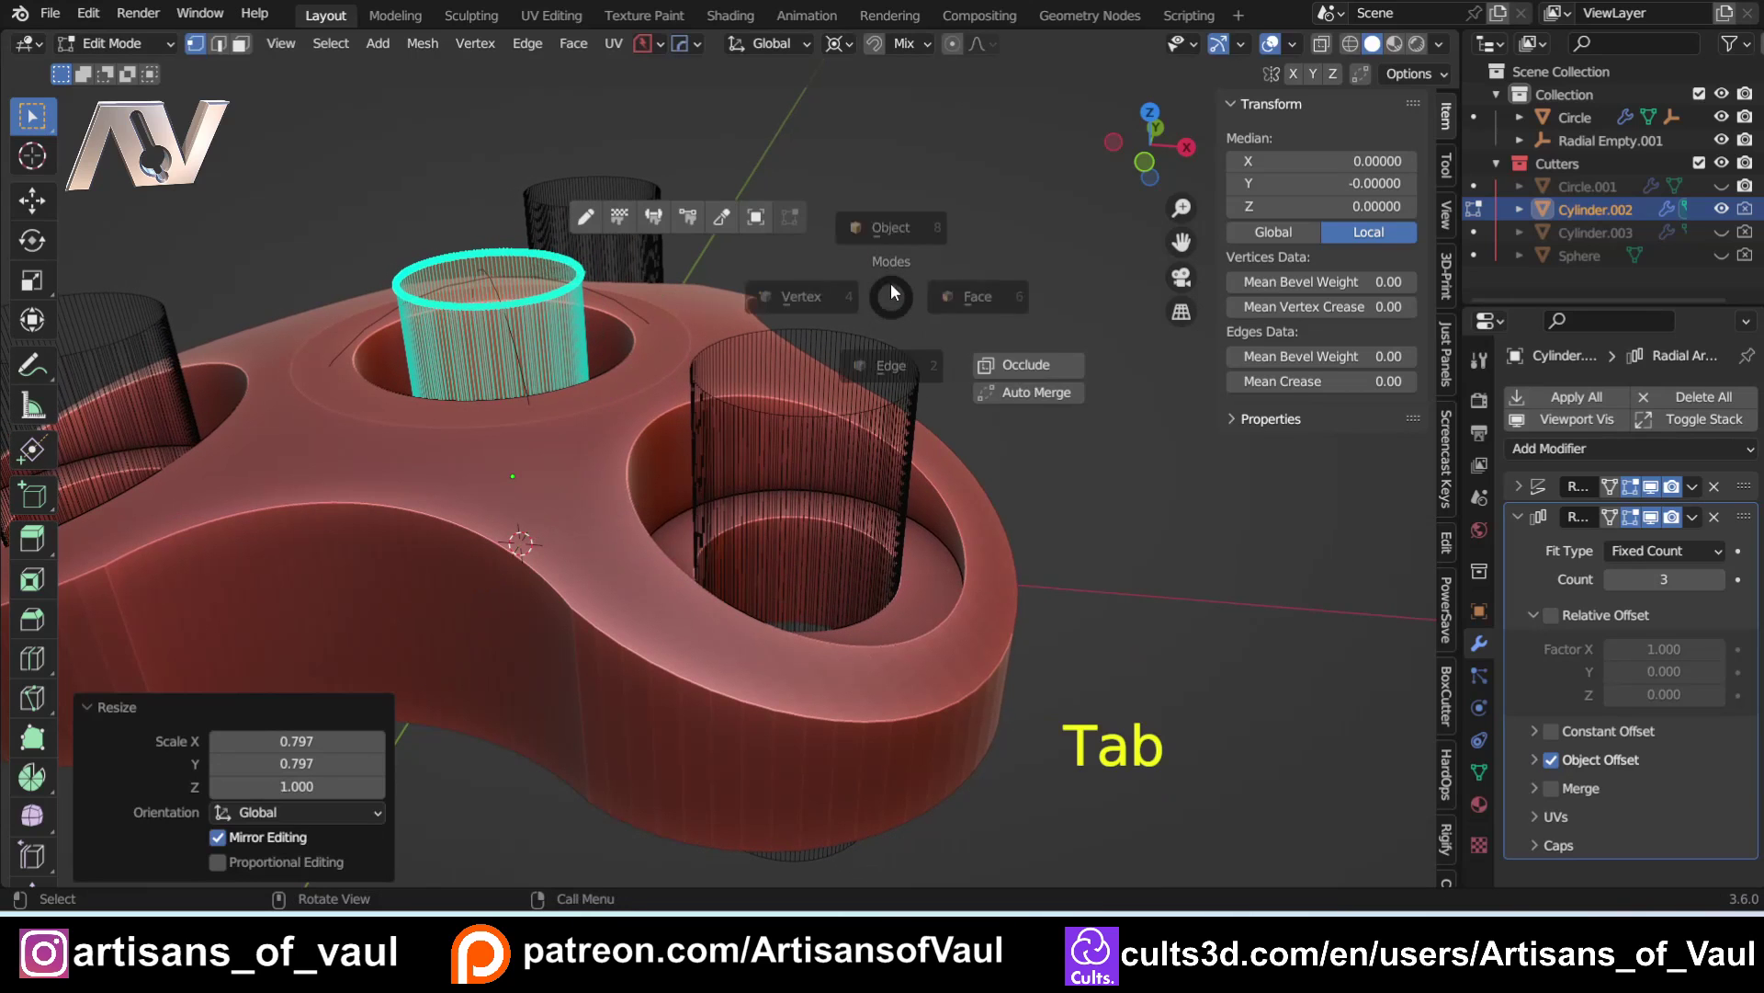
click(892, 190)
Step: Hide the narrow cutter and the radial empty
key(h)
click(648, 322)
key(h)
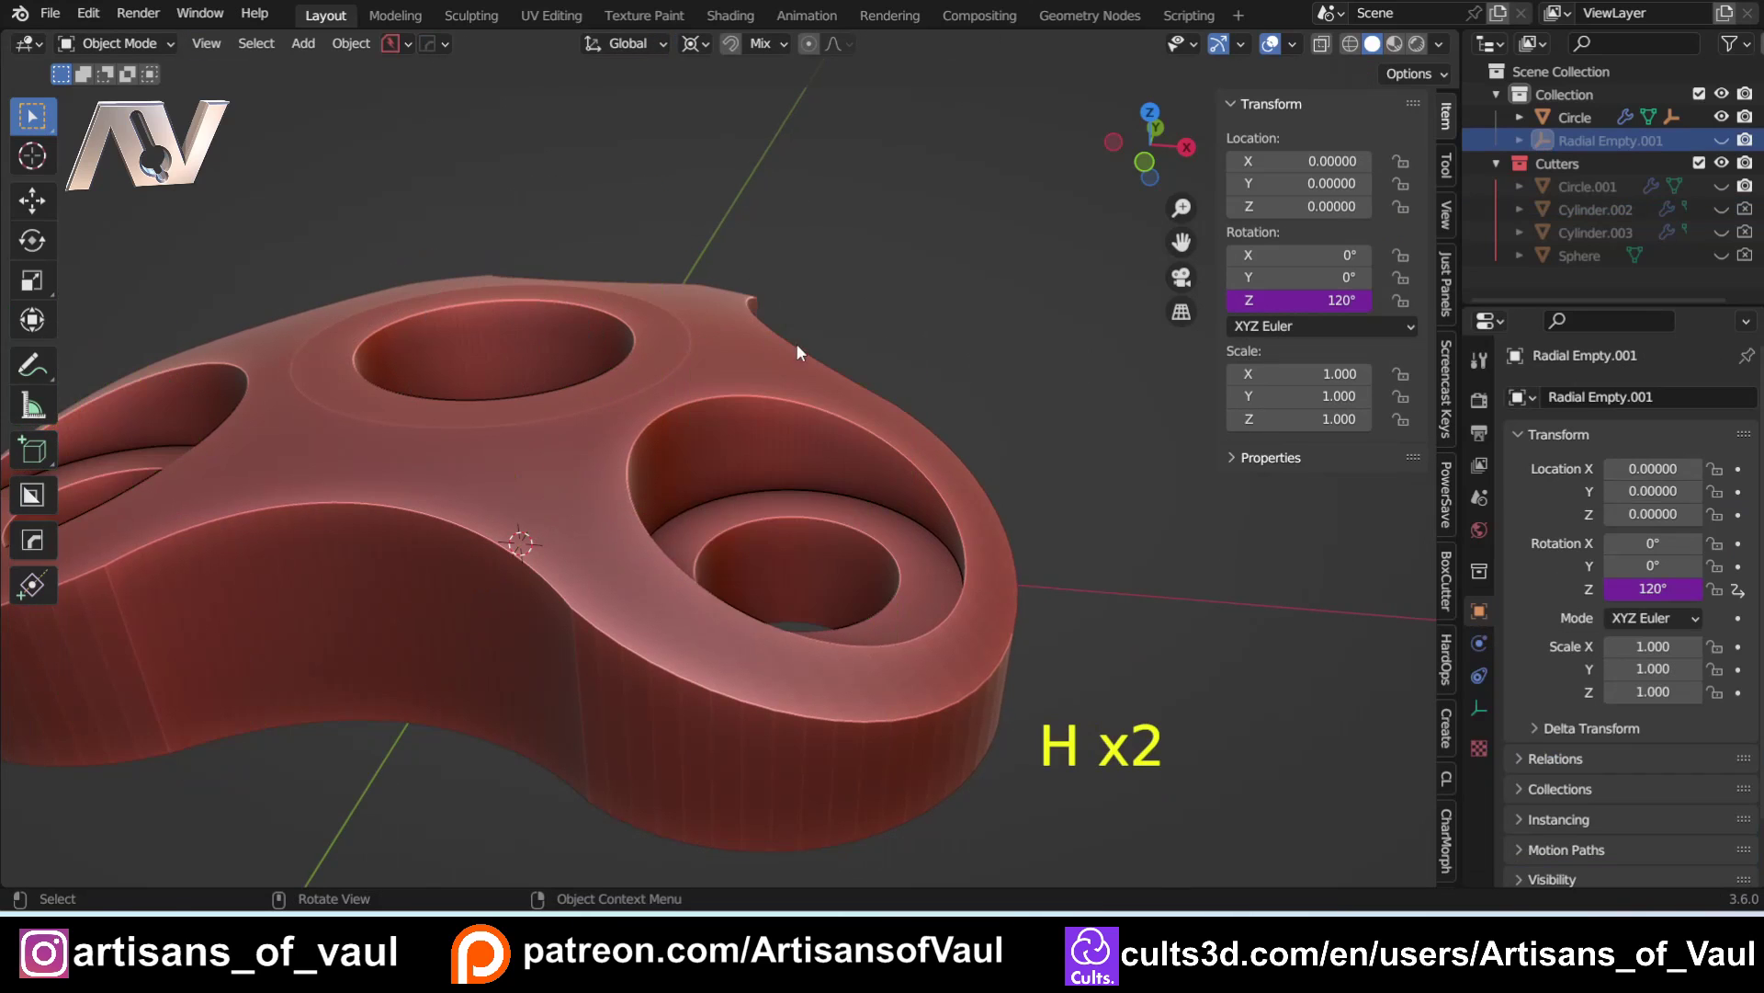
middle_drag(796, 344, 849, 383)
Step: Apply all of the knob's Boolean modifiers with Smart Apply
click(759, 555)
scroll(702, 479, up, 2)
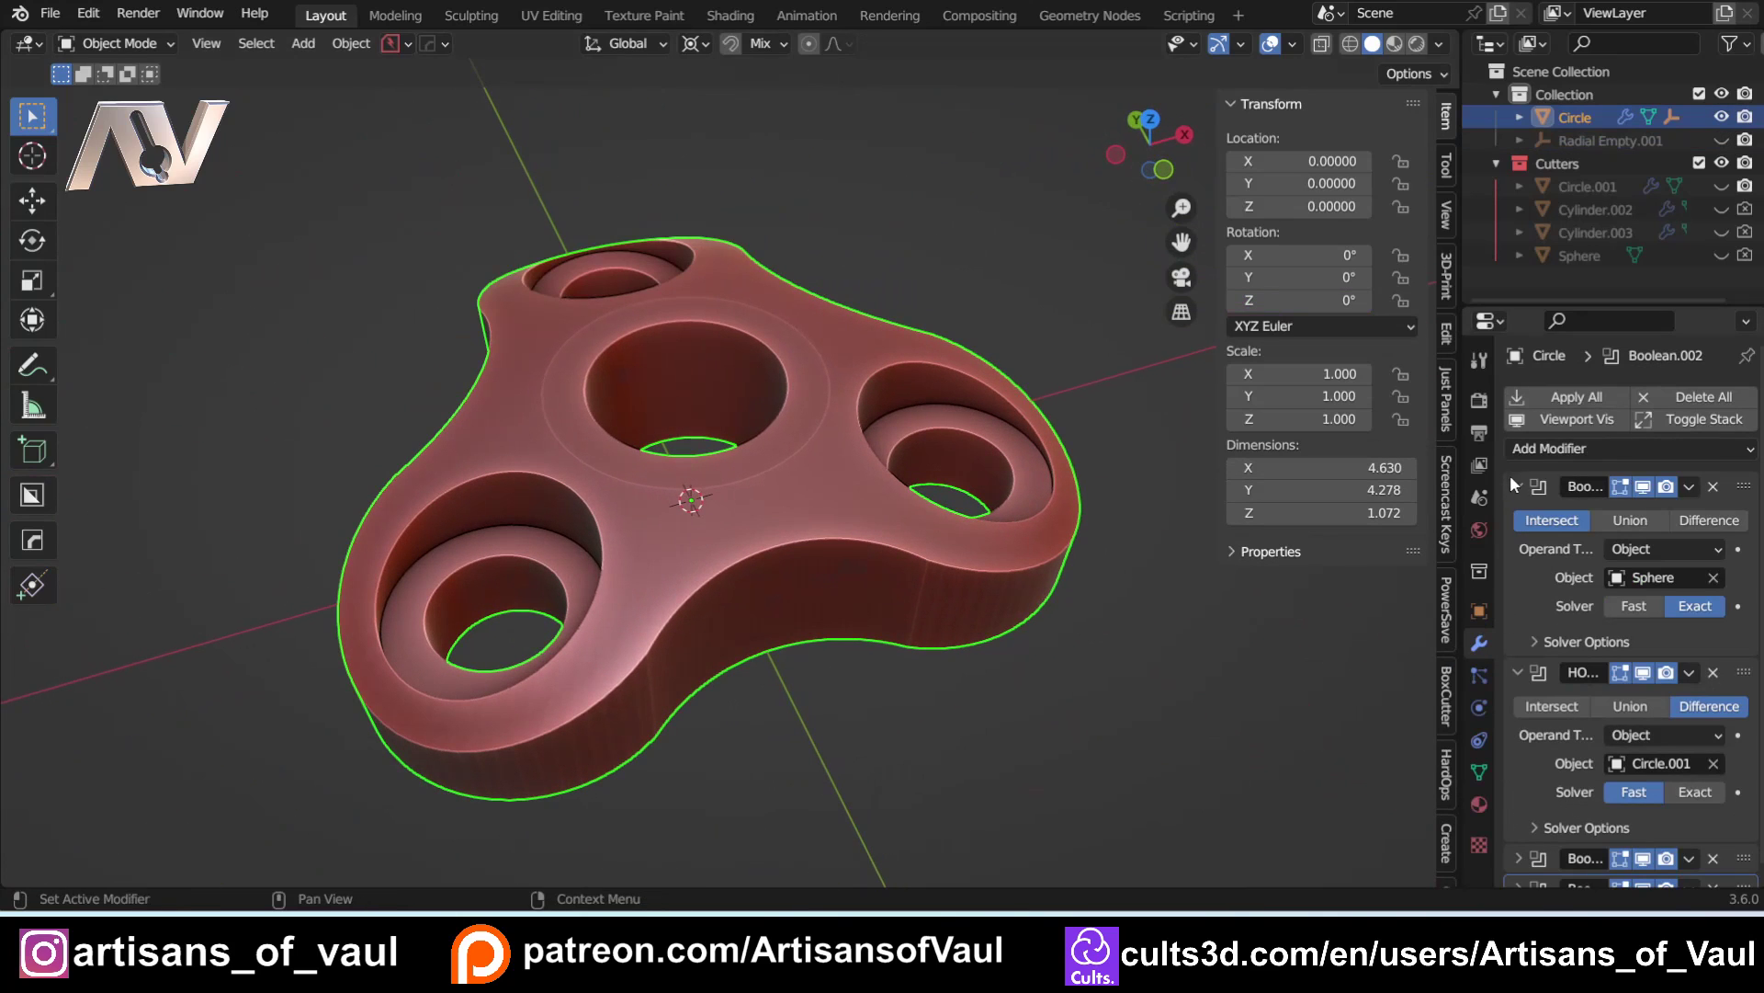
scroll(1584, 623, down, 1)
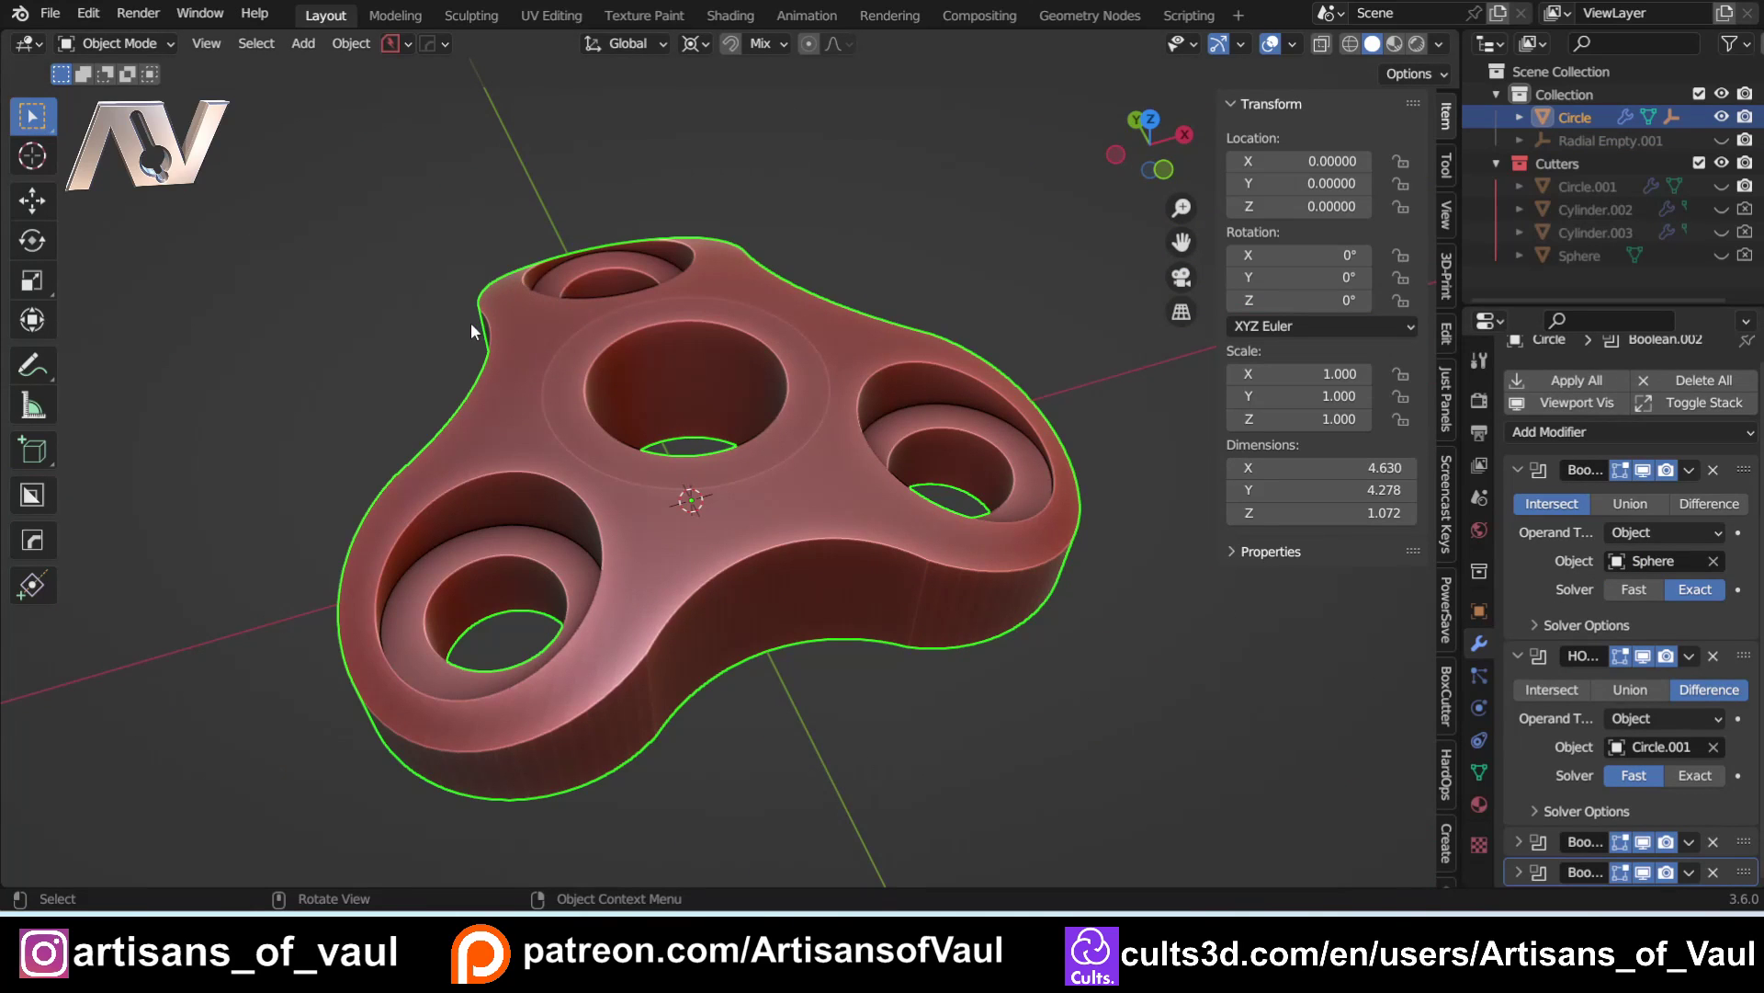
key(q)
key(q)
Step: Enter edge editing and bevel the central hole's top rim by about 0.07 with one segment
key(Tab)
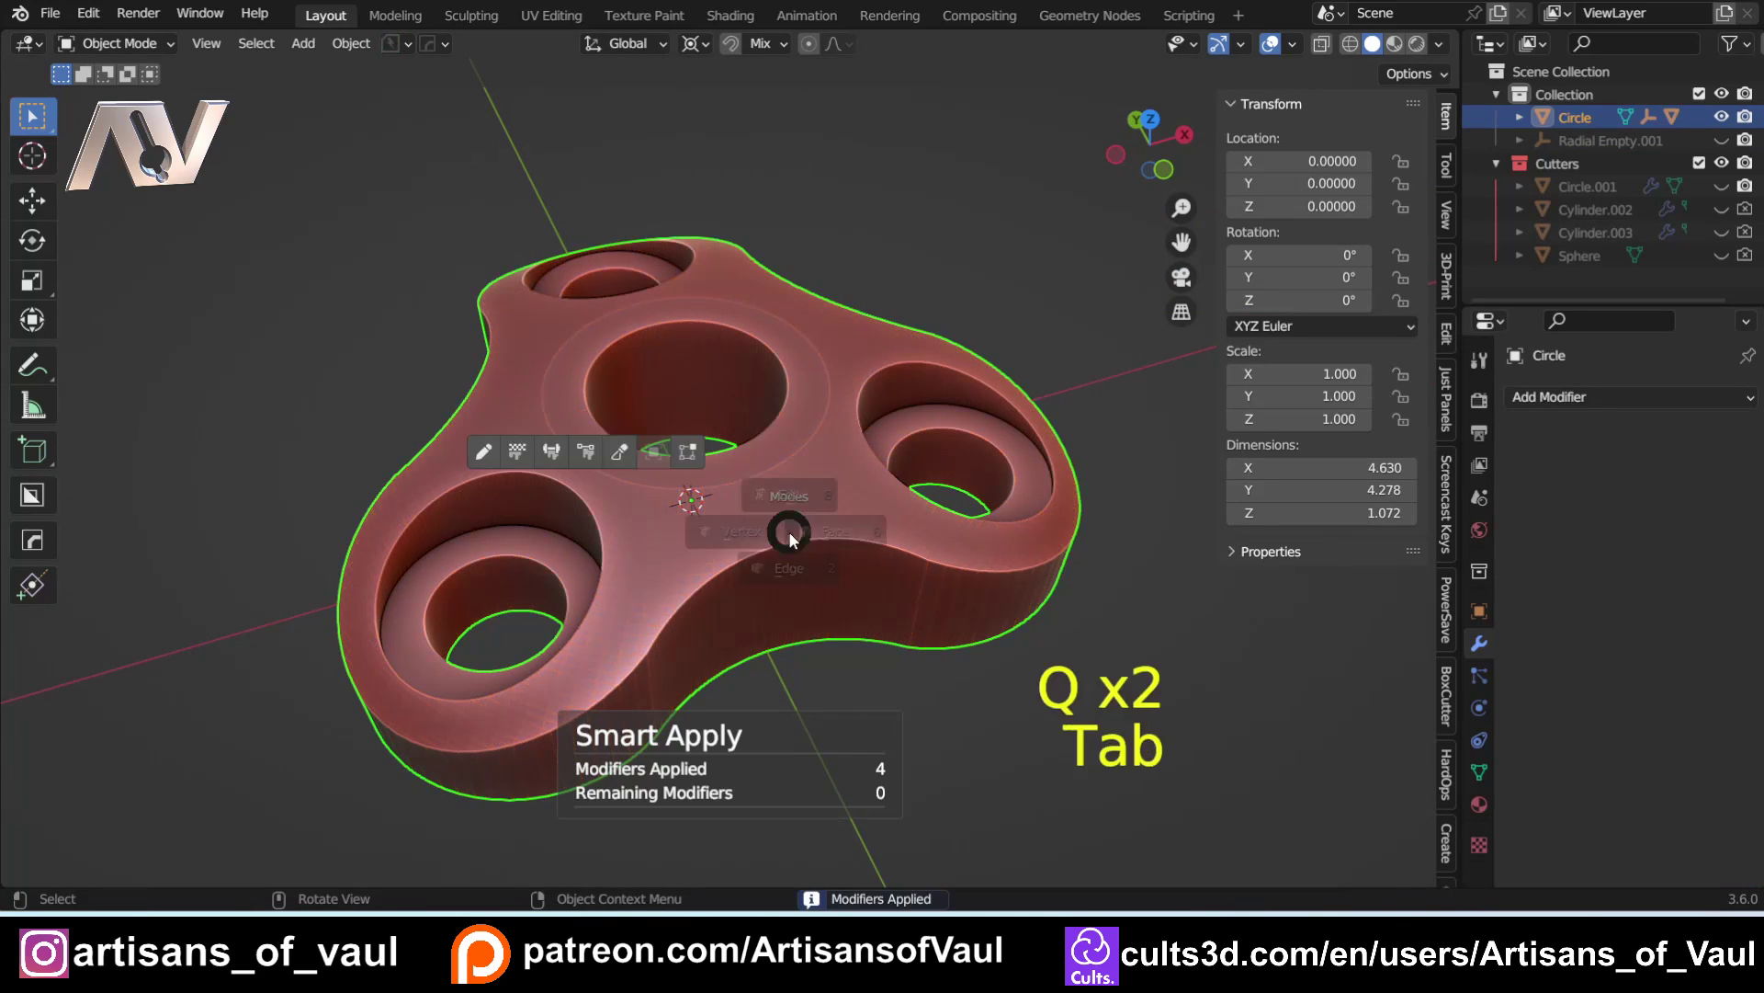
click(791, 676)
scroll(805, 391, up, 3)
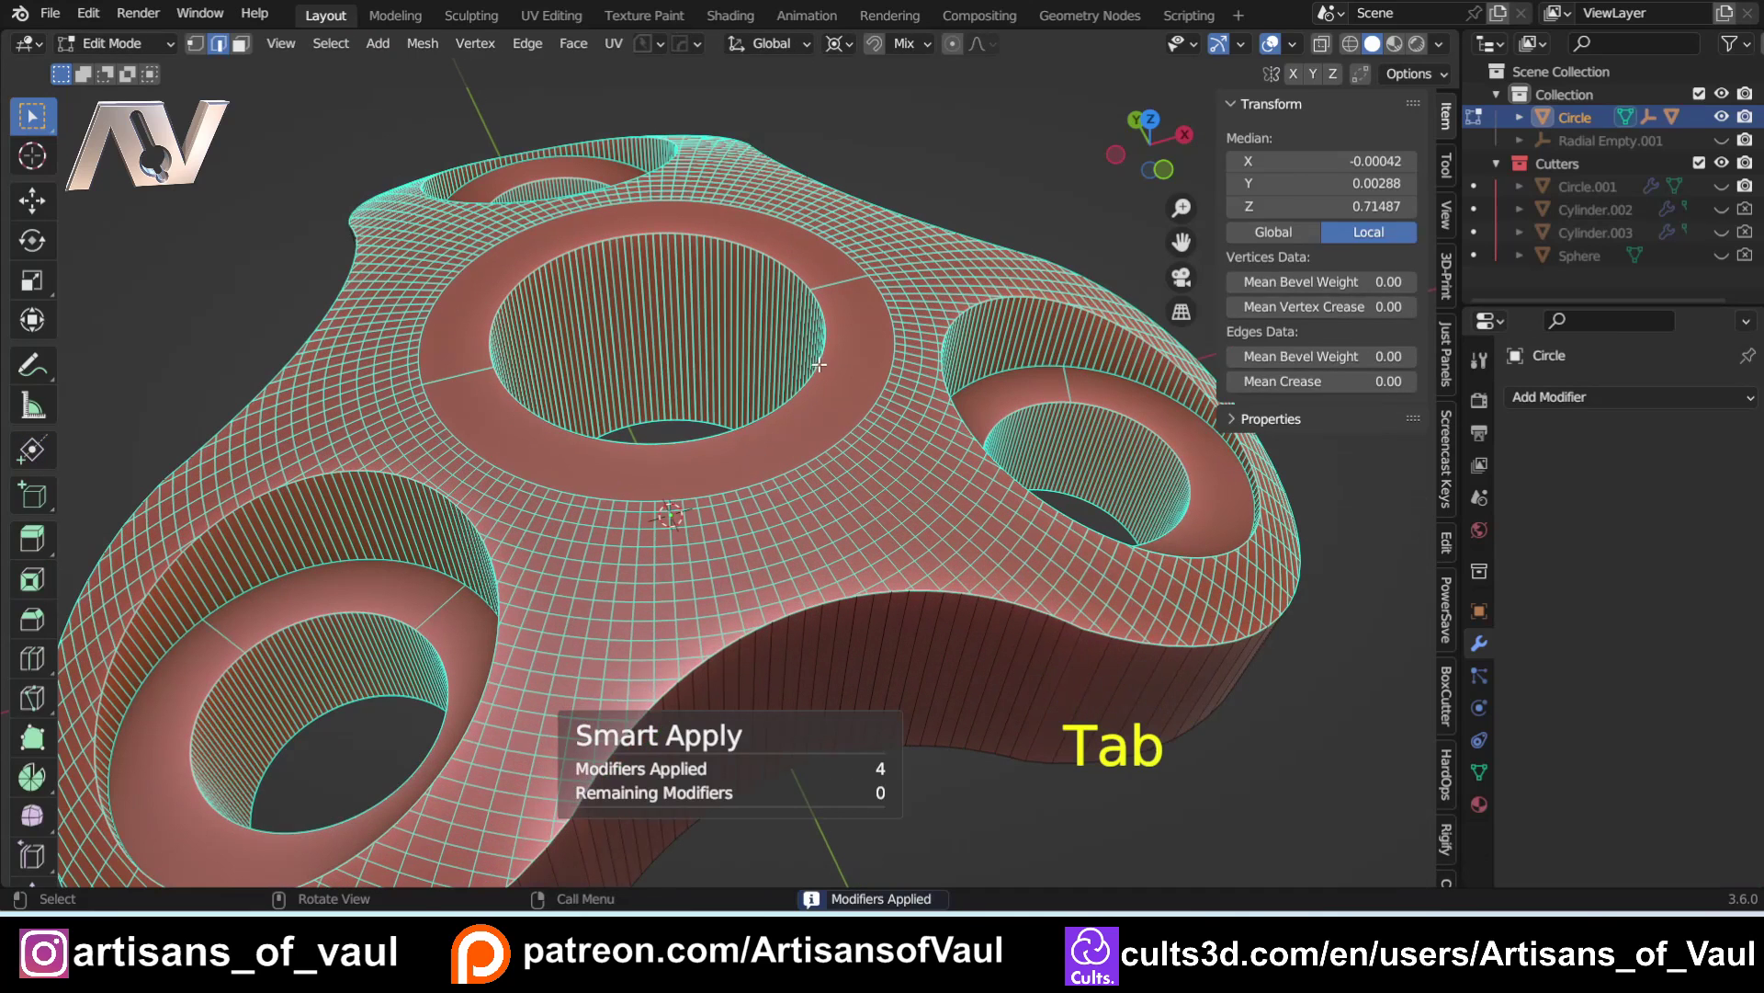
alt+click(819, 365)
key(ctrl+b)
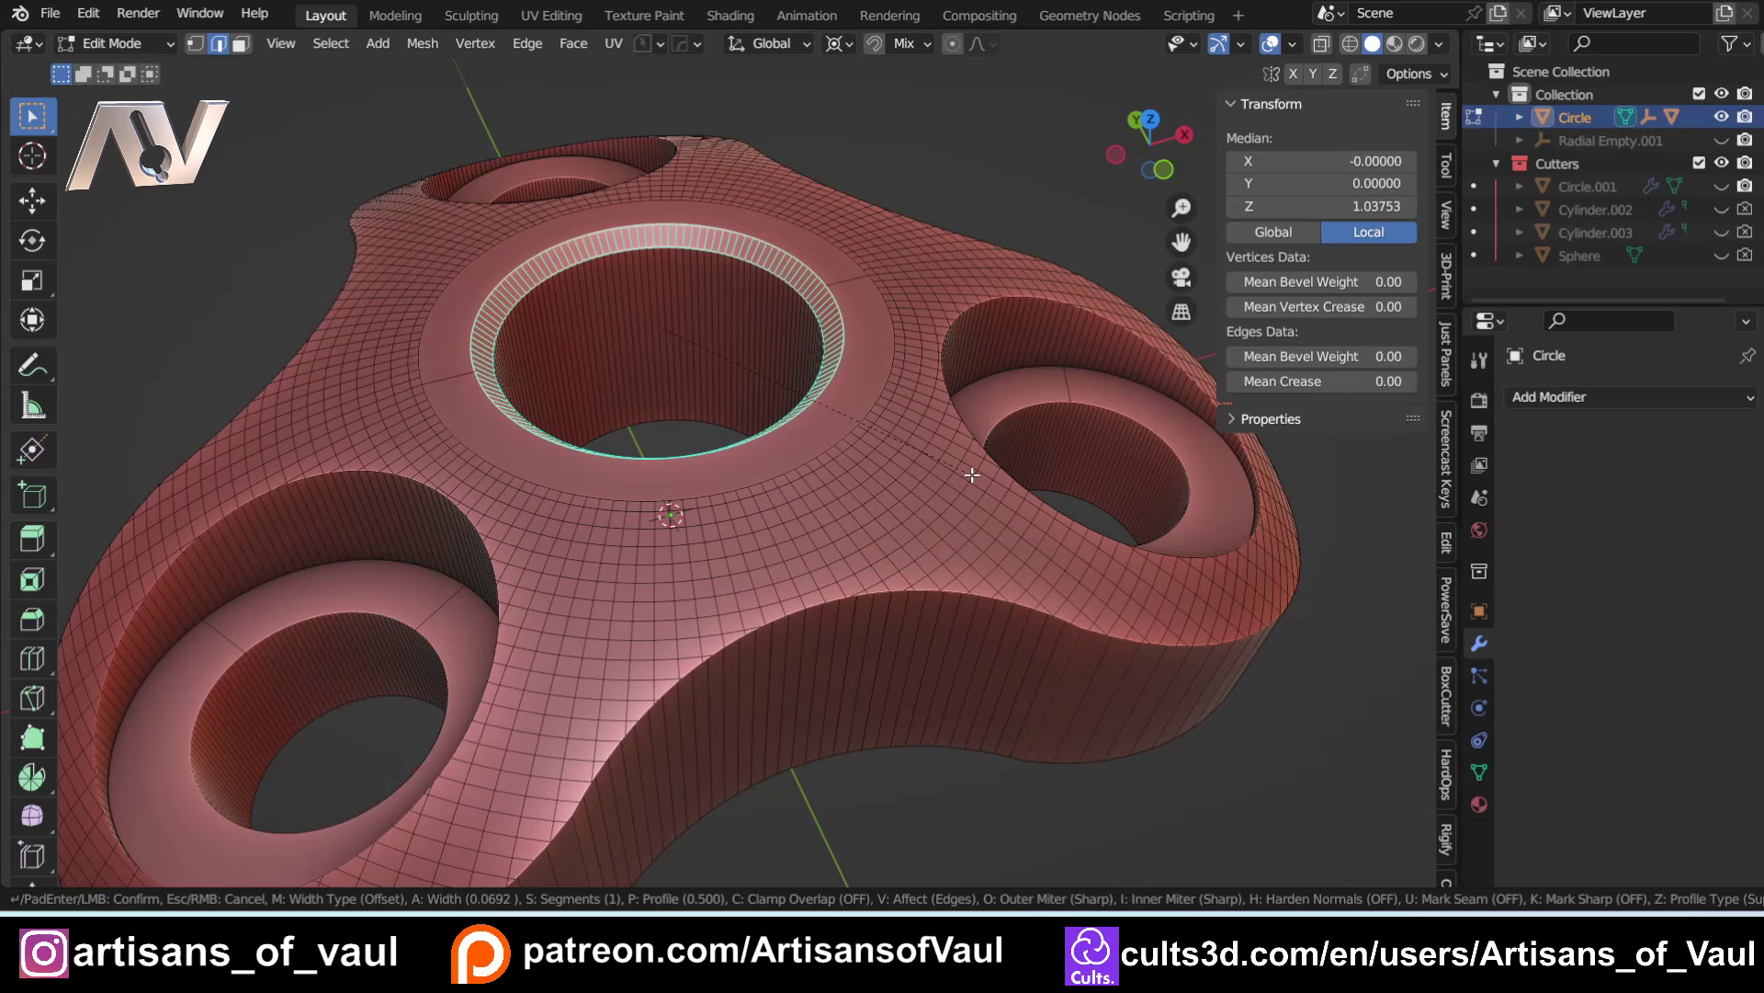
right_click(971, 475)
Step: Bevel the upper rims of the three inner lobe holes by about 0.039 with one segment
alt+click(1131, 420)
shift+middle_drag(493, 570, 820, 702)
scroll(805, 390, up, 4)
shift+click(814, 398)
alt+shift+click(816, 396)
scroll(815, 397, down, 6)
scroll(815, 390, up, 4)
scroll(814, 390, up, 2)
shift+middle_drag(815, 390, 768, 594)
scroll(797, 437, up, 3)
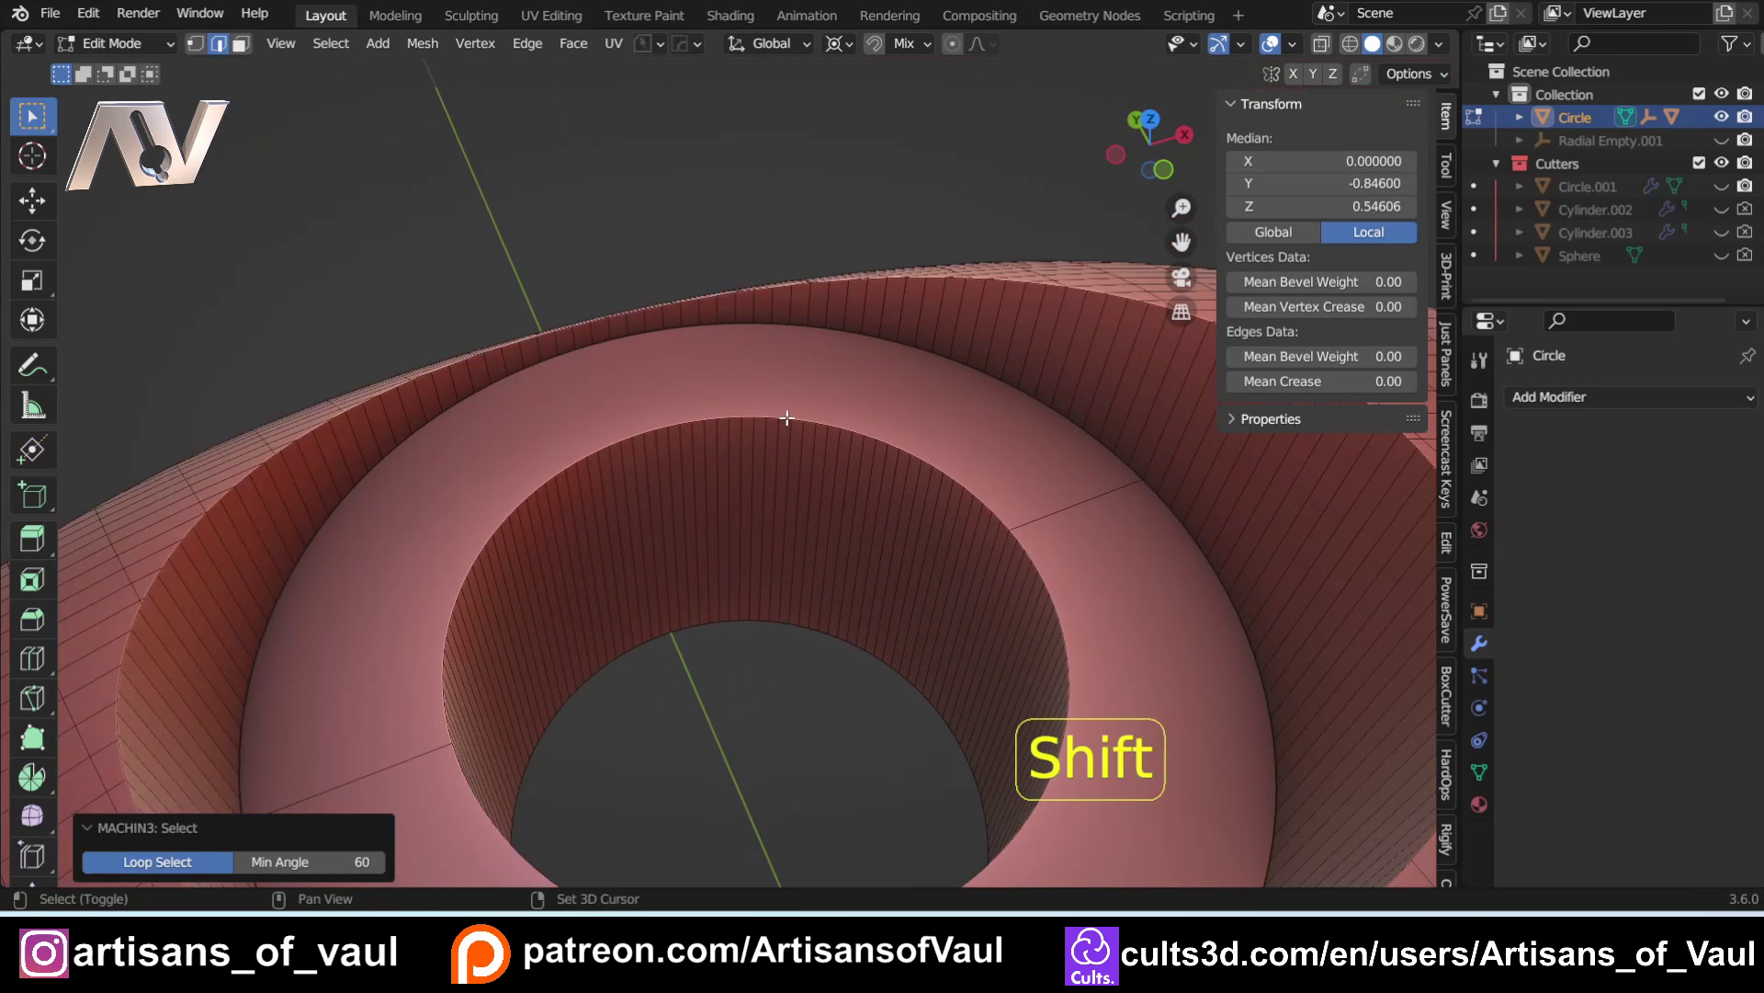
alt+shift+click(787, 418)
scroll(812, 476, down, 4)
scroll(991, 518, up, 1)
key(ctrl+b)
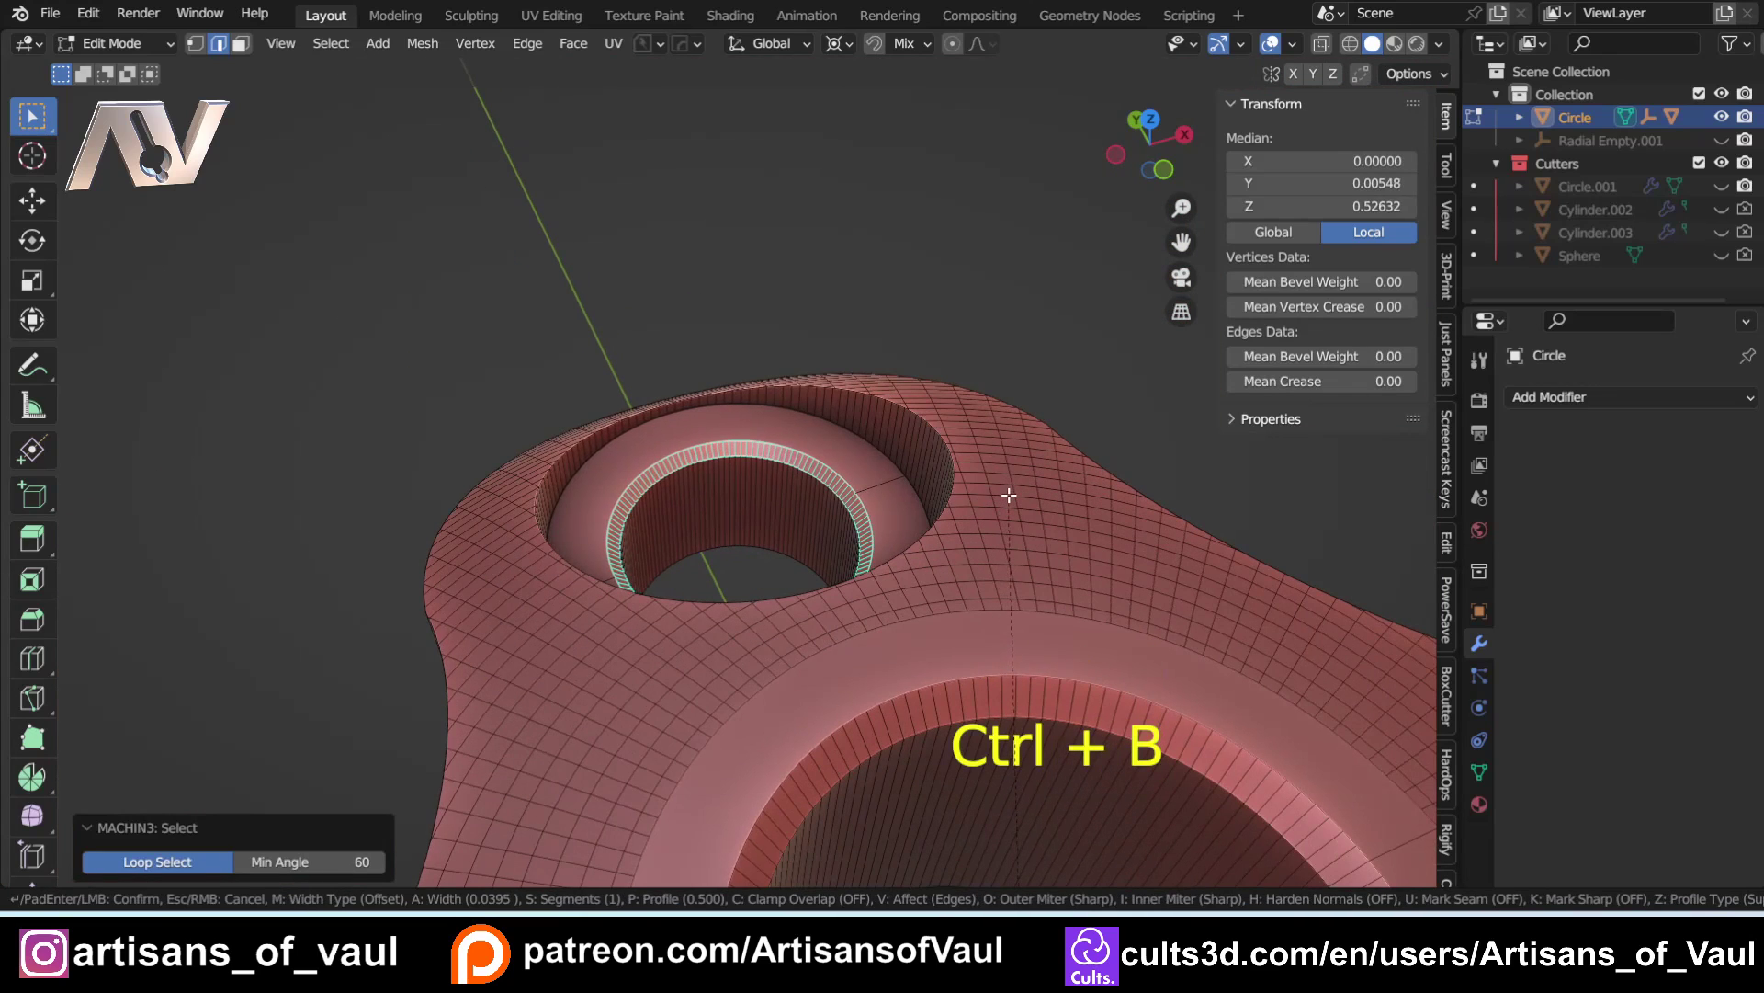
click(1009, 495)
Step: Select the edge loop around the knob's outer top outline and run a MESHmachine Offset Cut with width 0.10
scroll(1005, 494, down, 5)
shift+middle_drag(1005, 493, 874, 386)
scroll(874, 514, up, 3)
middle_drag(881, 548, 787, 477)
scroll(786, 476, up, 3)
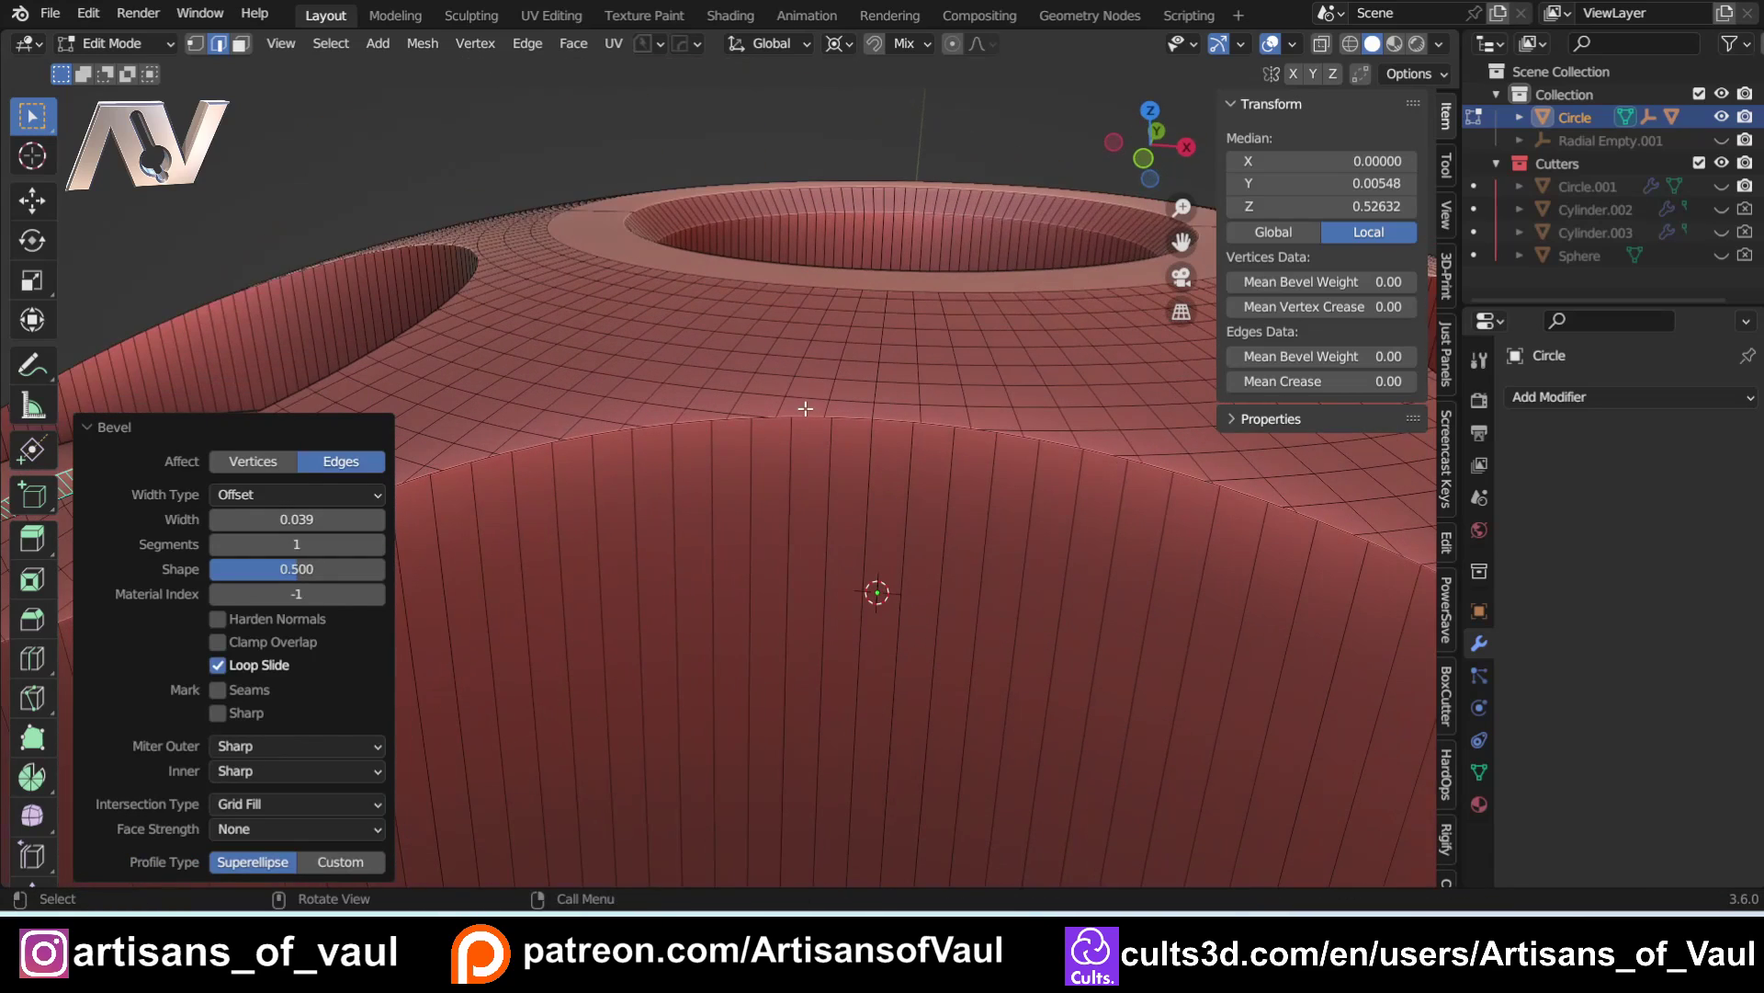
key(Tab)
click(809, 543)
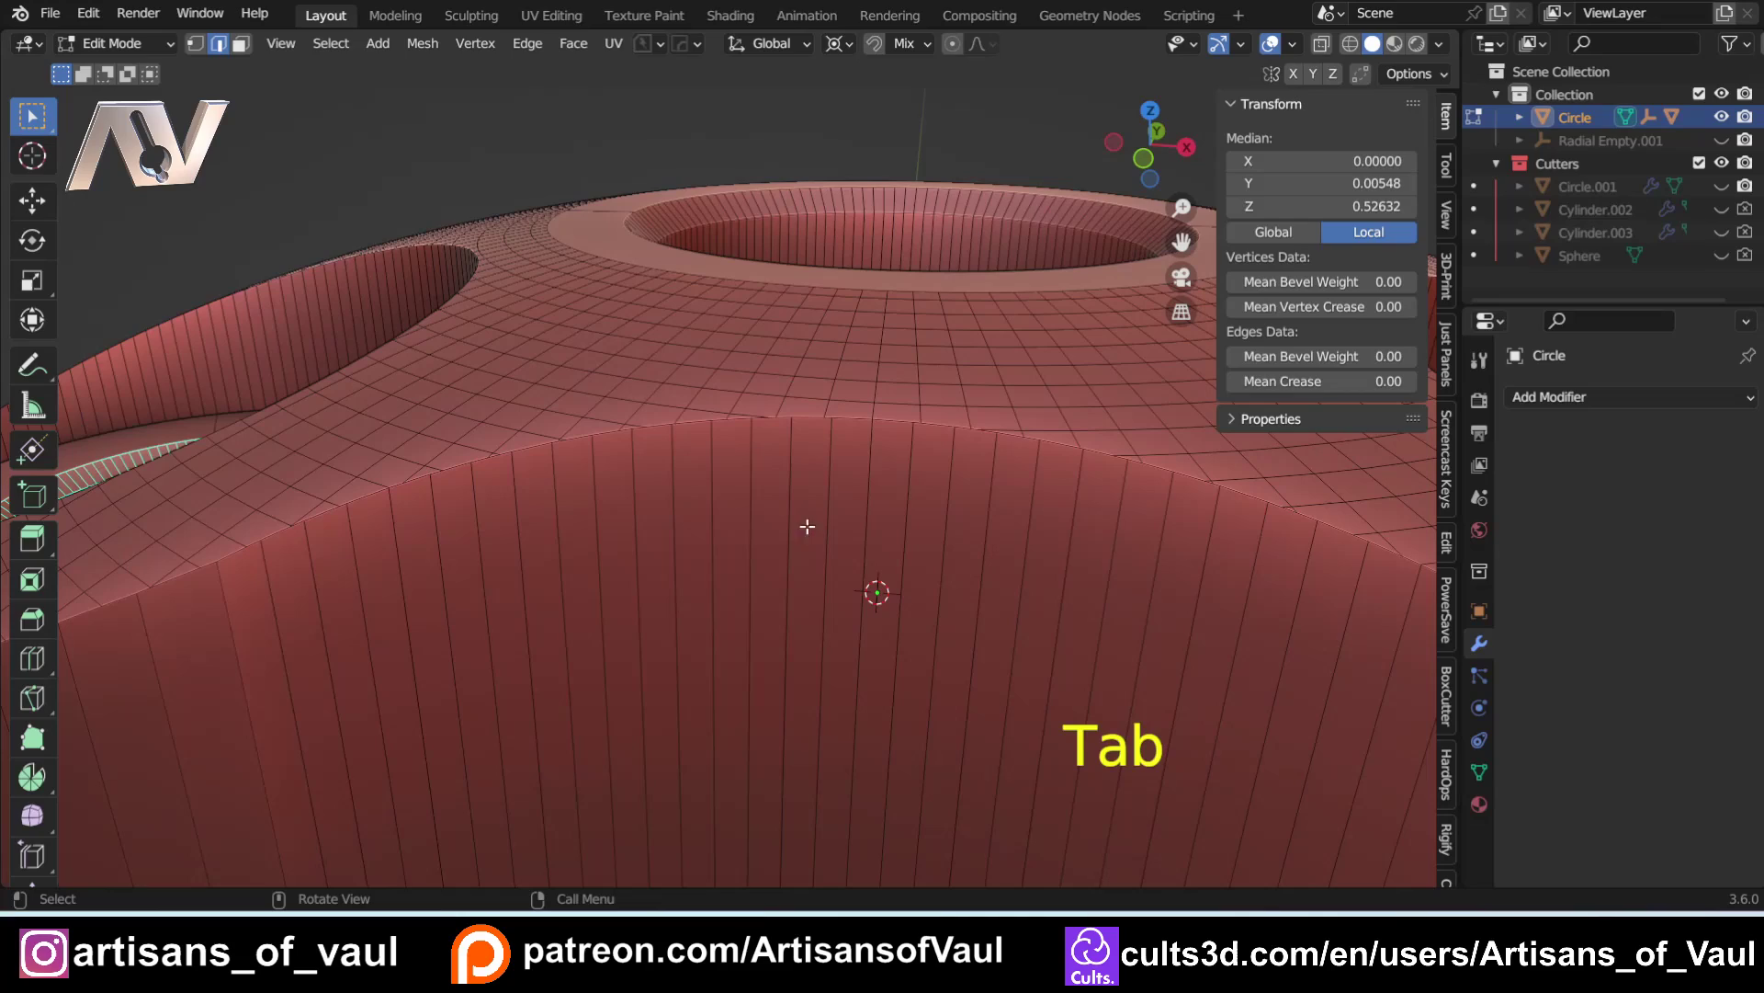
alt+click(814, 426)
scroll(799, 427, down, 5)
middle_drag(775, 427, 1034, 419)
scroll(934, 469, up, 3)
middle_drag(744, 574, 793, 529)
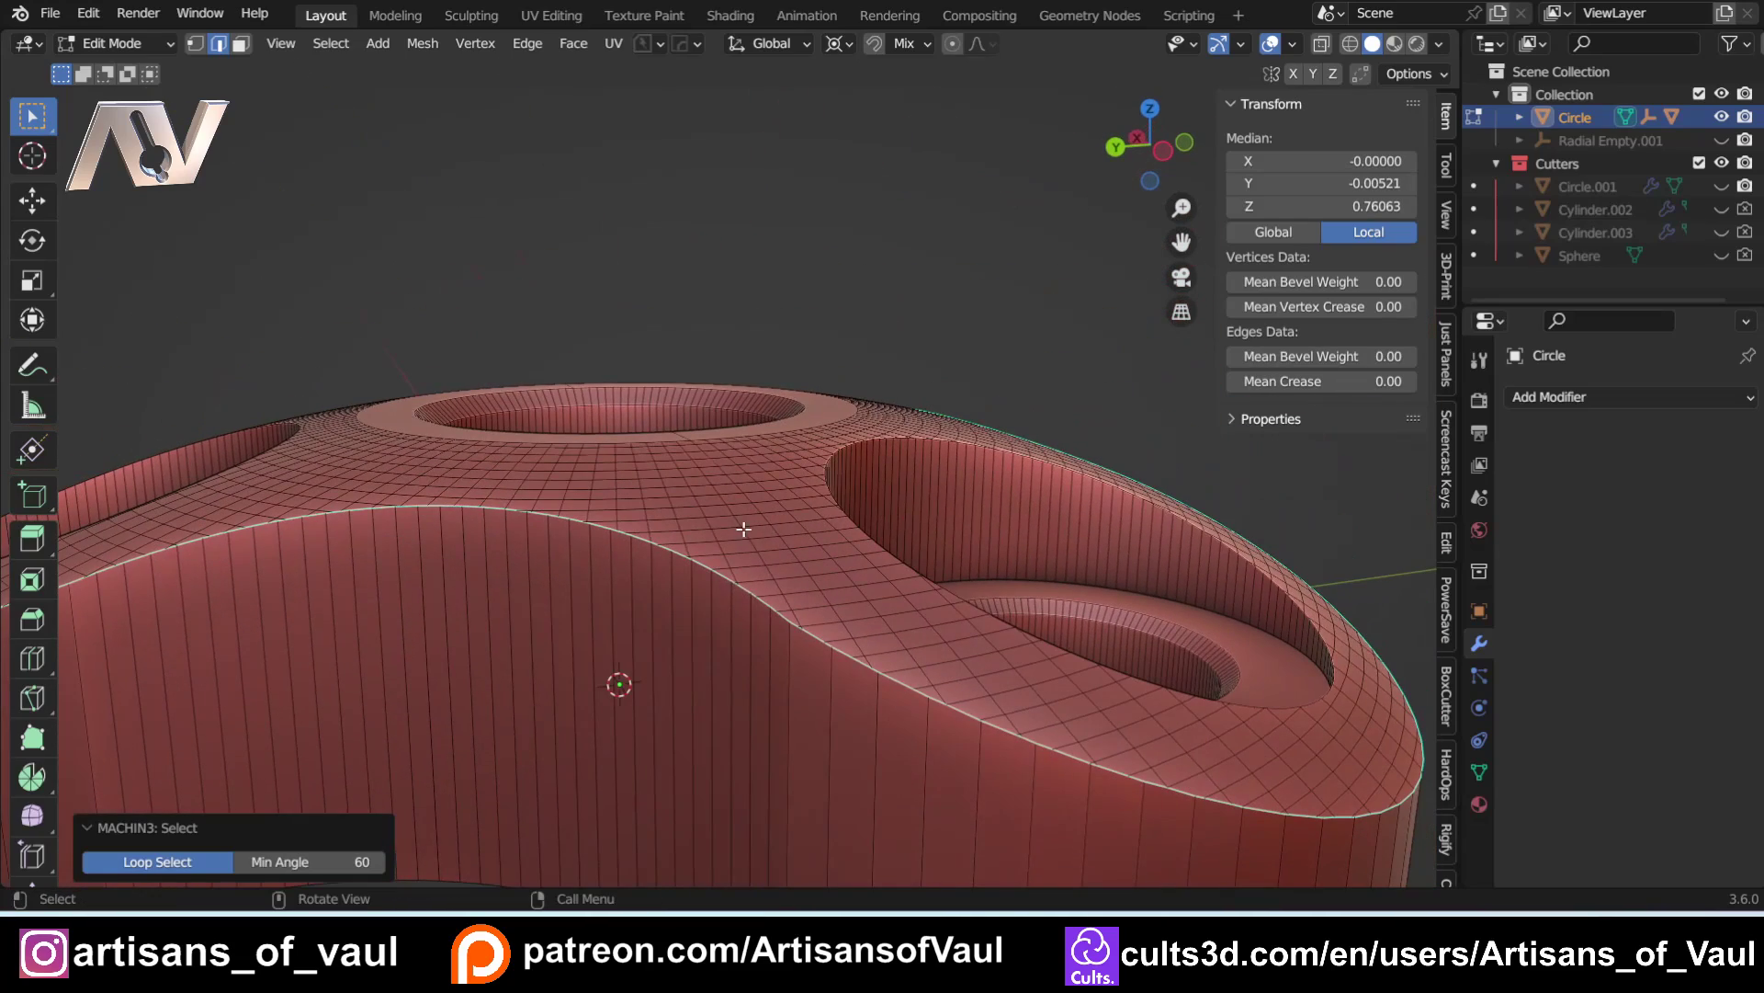
key(y)
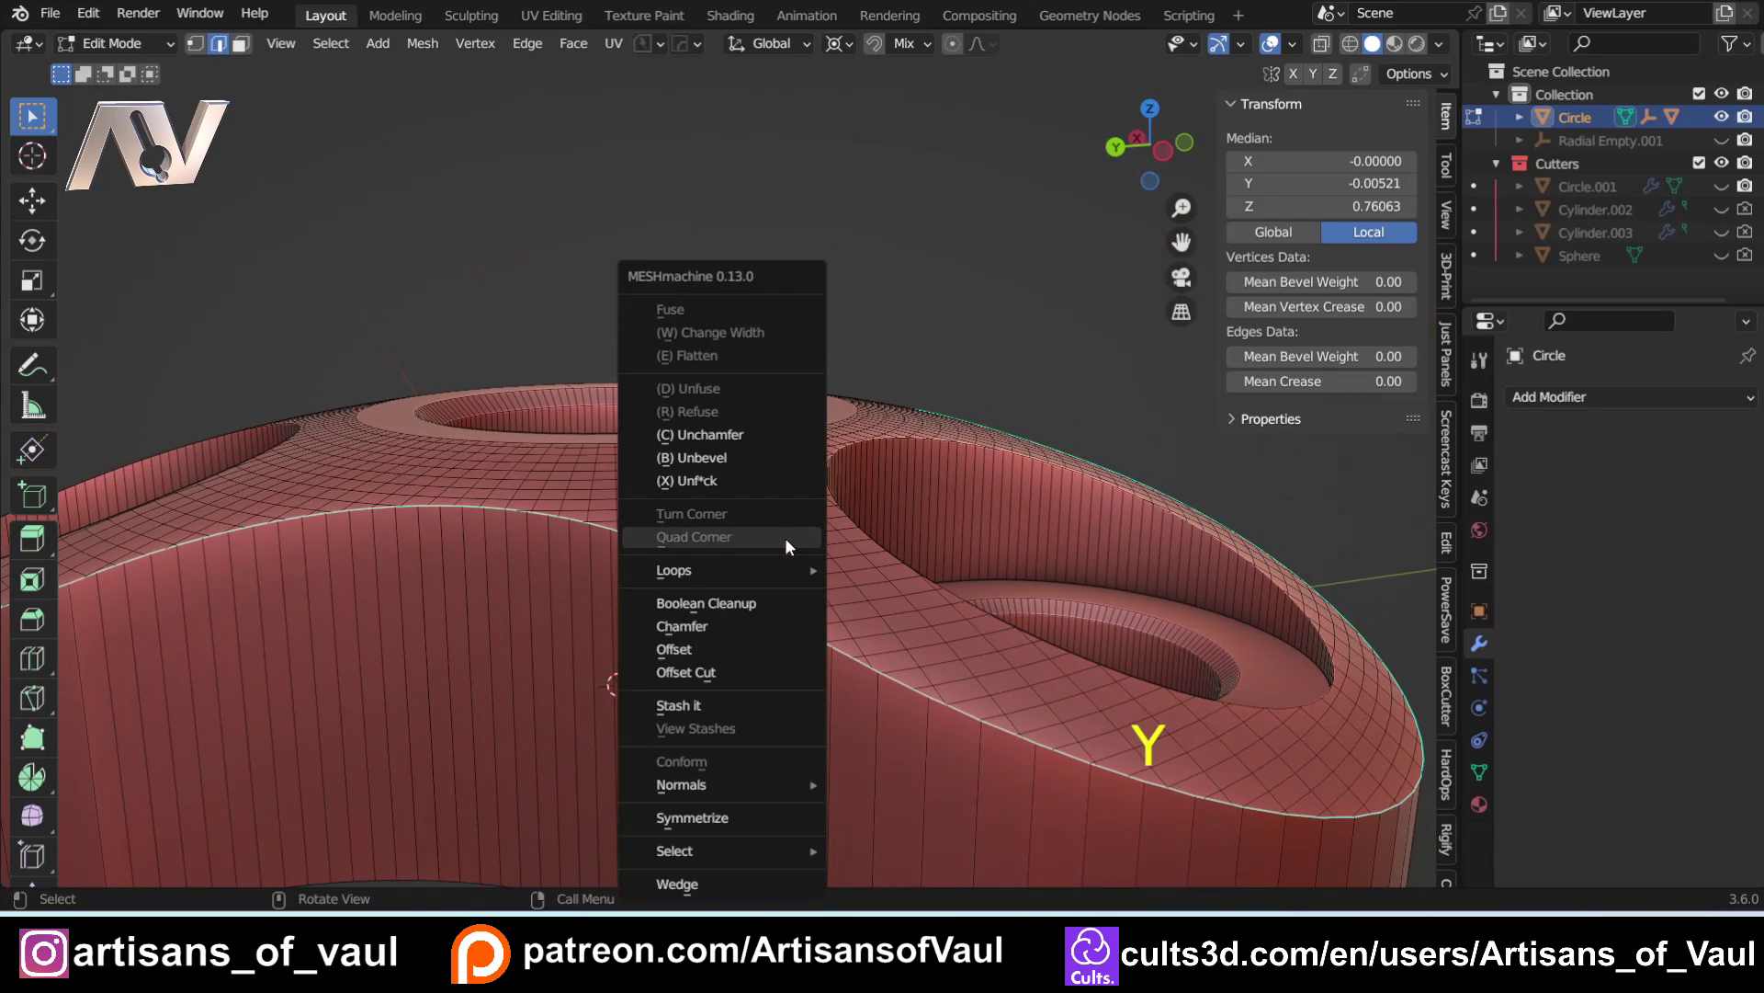
click(722, 669)
middle_drag(888, 687, 890, 660)
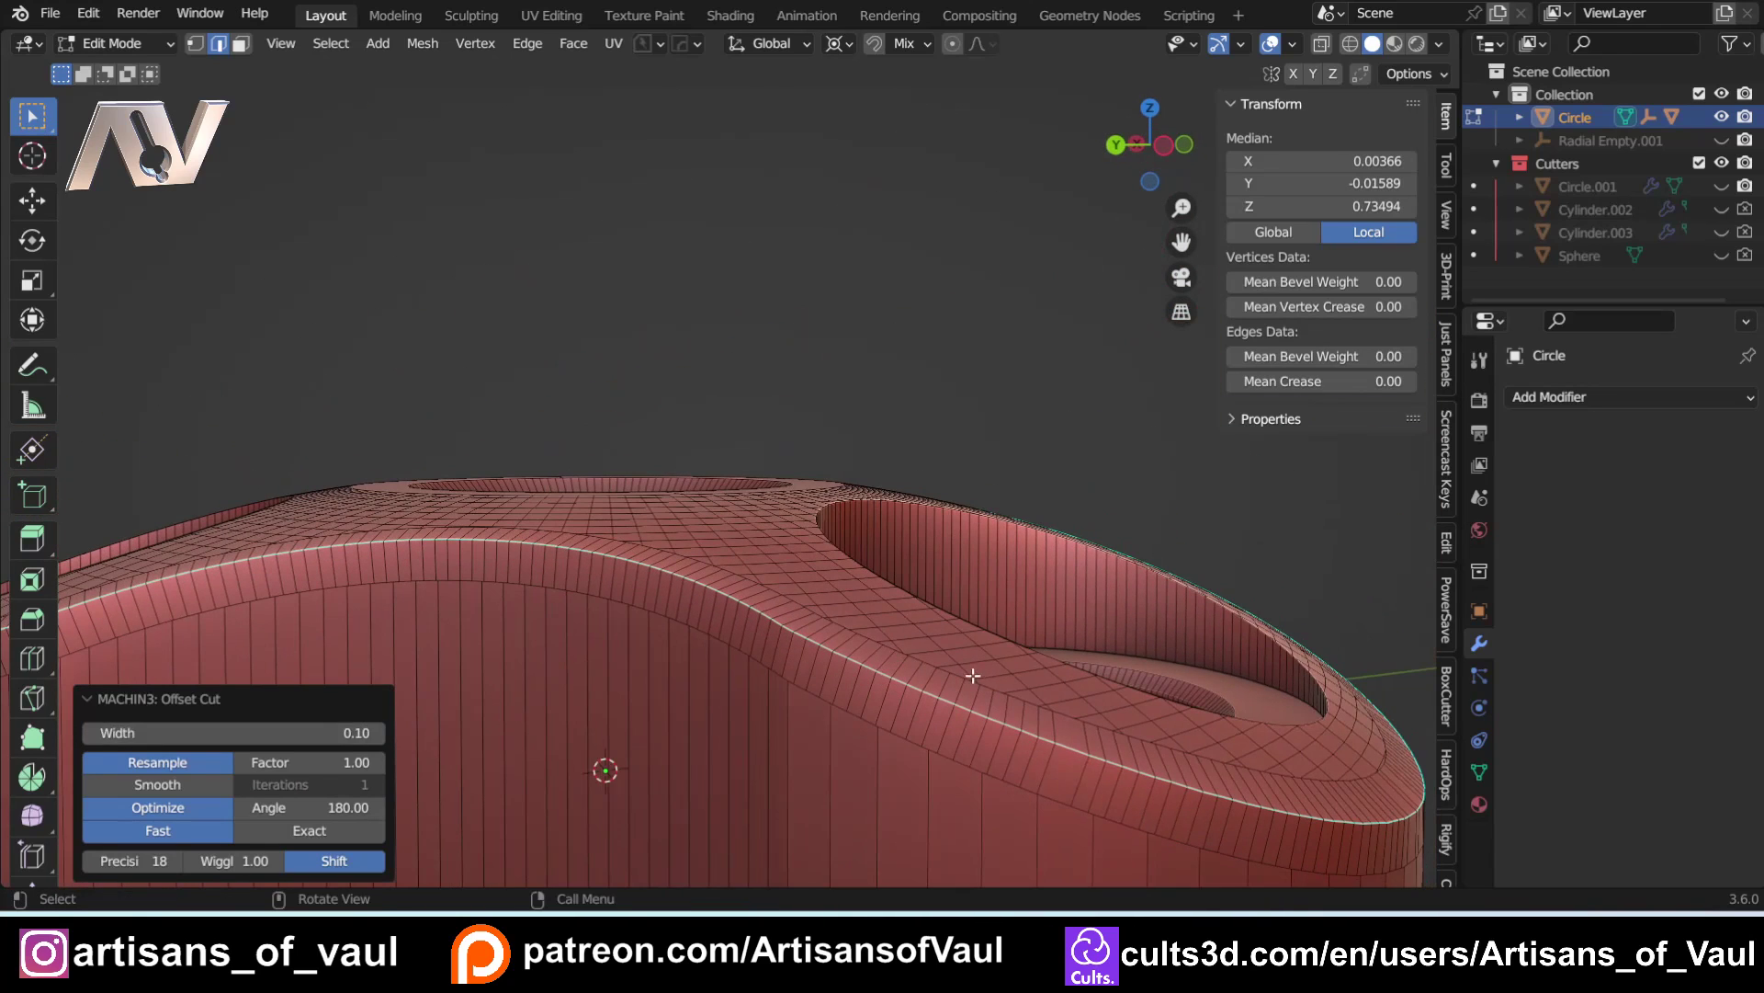
Step: Bevel the outer top edge loop by about 0.207 with 16 segments and overlap clamping, and return to Object Mode
scroll(974, 677, down, 2)
key(ctrl+b)
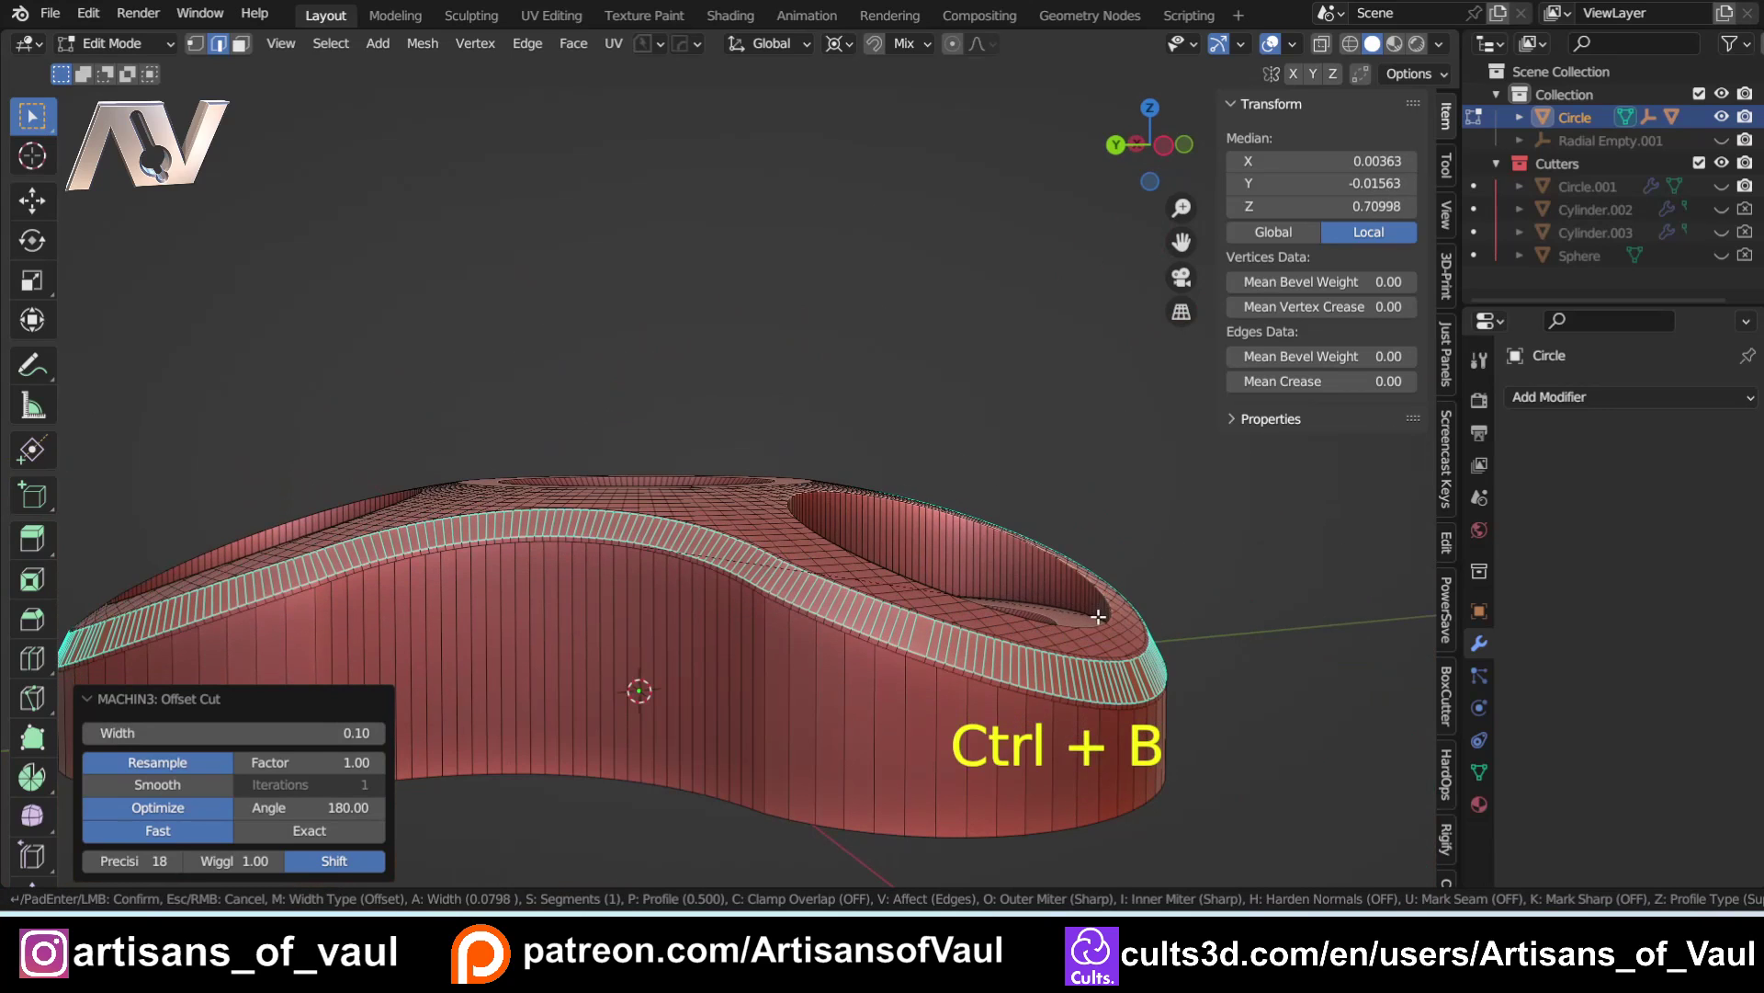
scroll(1125, 608, up, 4)
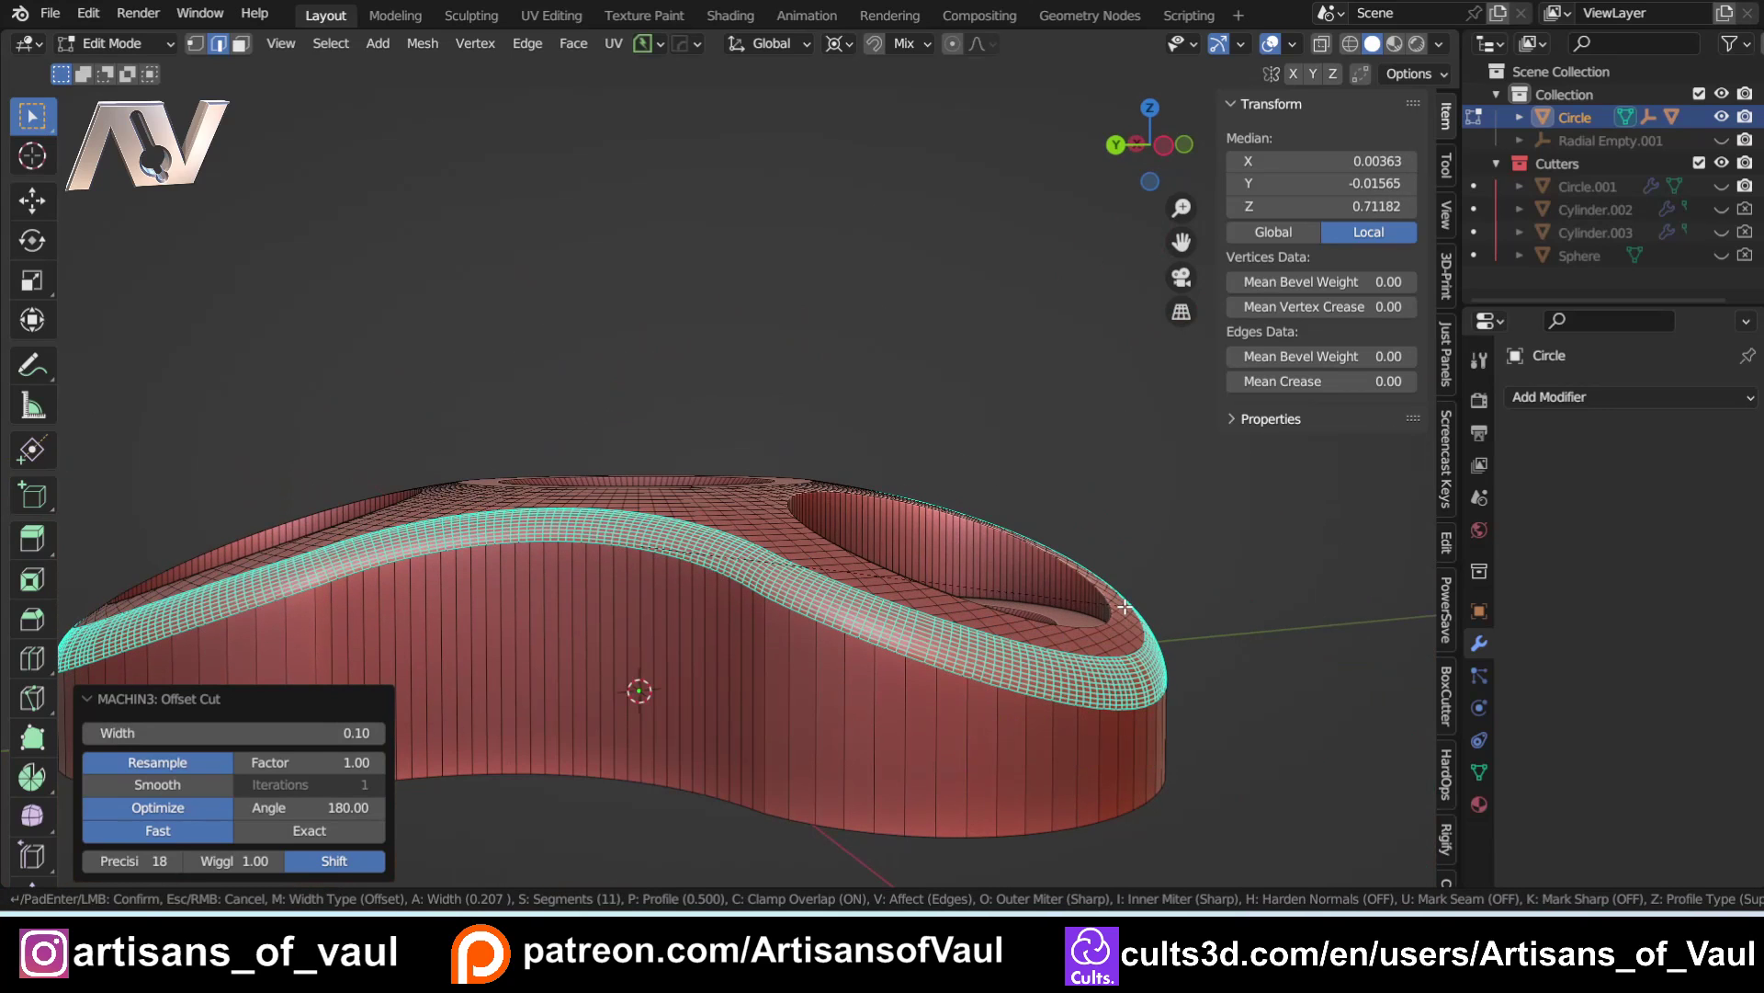
click(1125, 608)
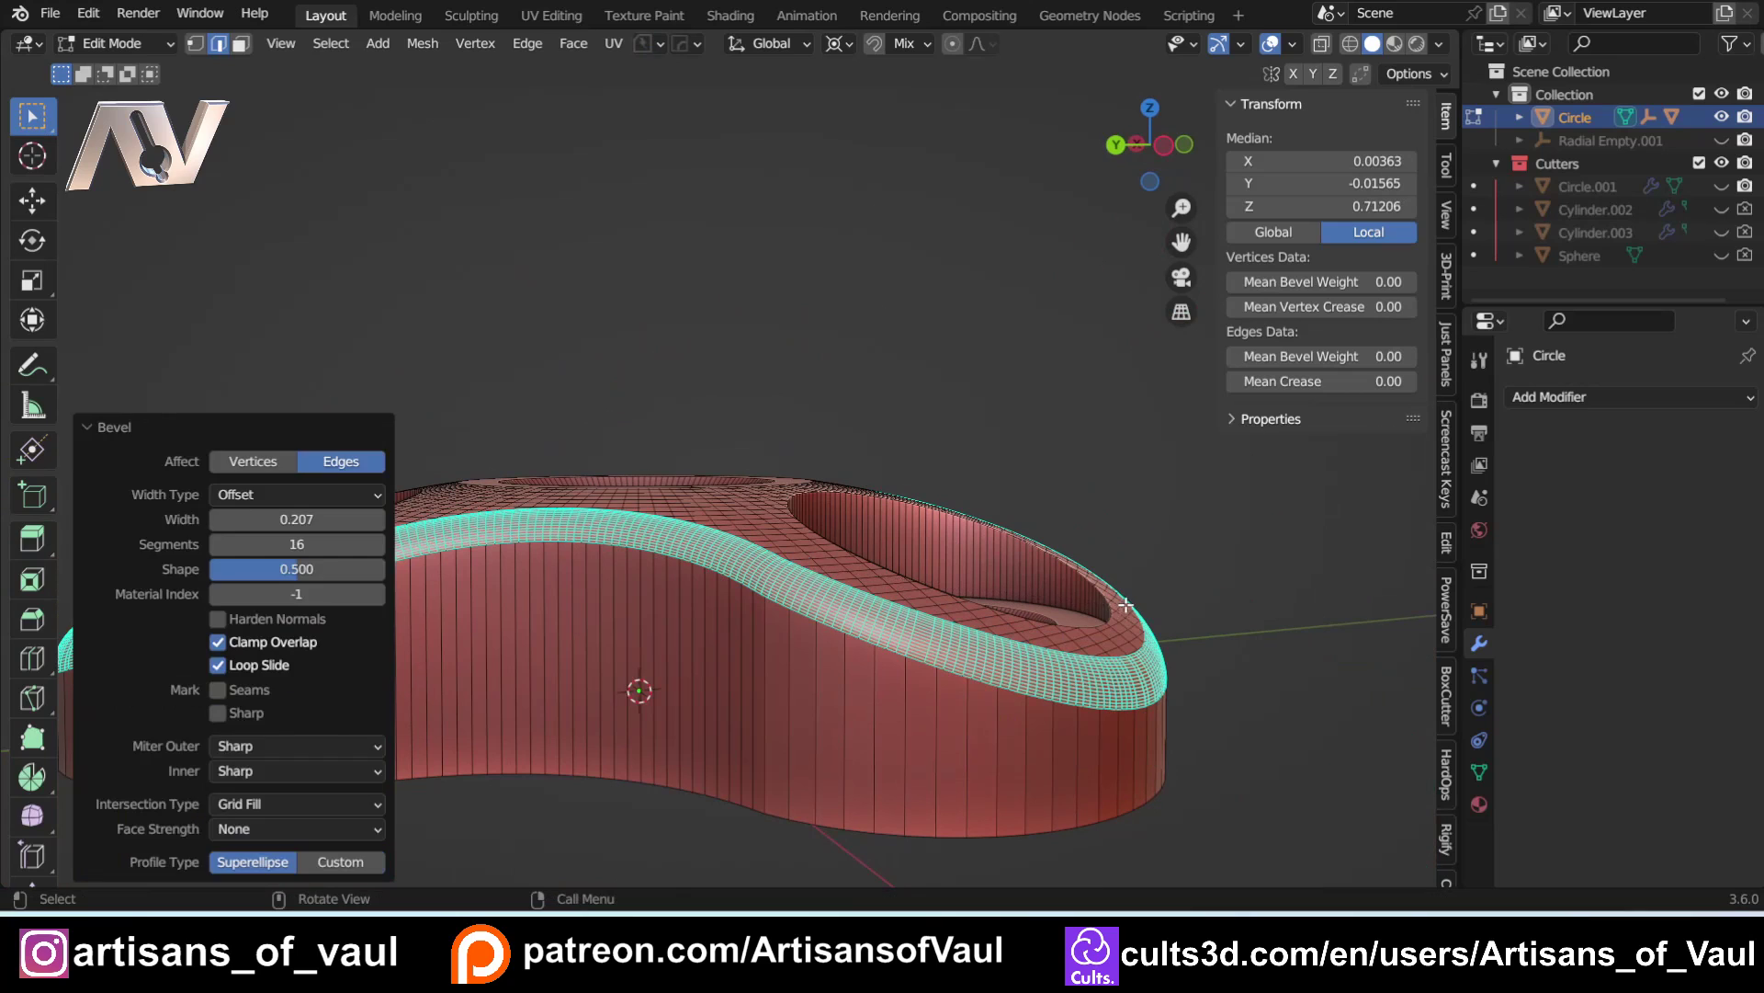
key(Tab)
Step: Examine the rounded outer edge and the counterbore rims for remaining sharp edges
middle_drag(1121, 415, 937, 478)
scroll(791, 434, down, 3)
shift+middle_drag(937, 478, 589, 496)
middle_drag(588, 496, 669, 587)
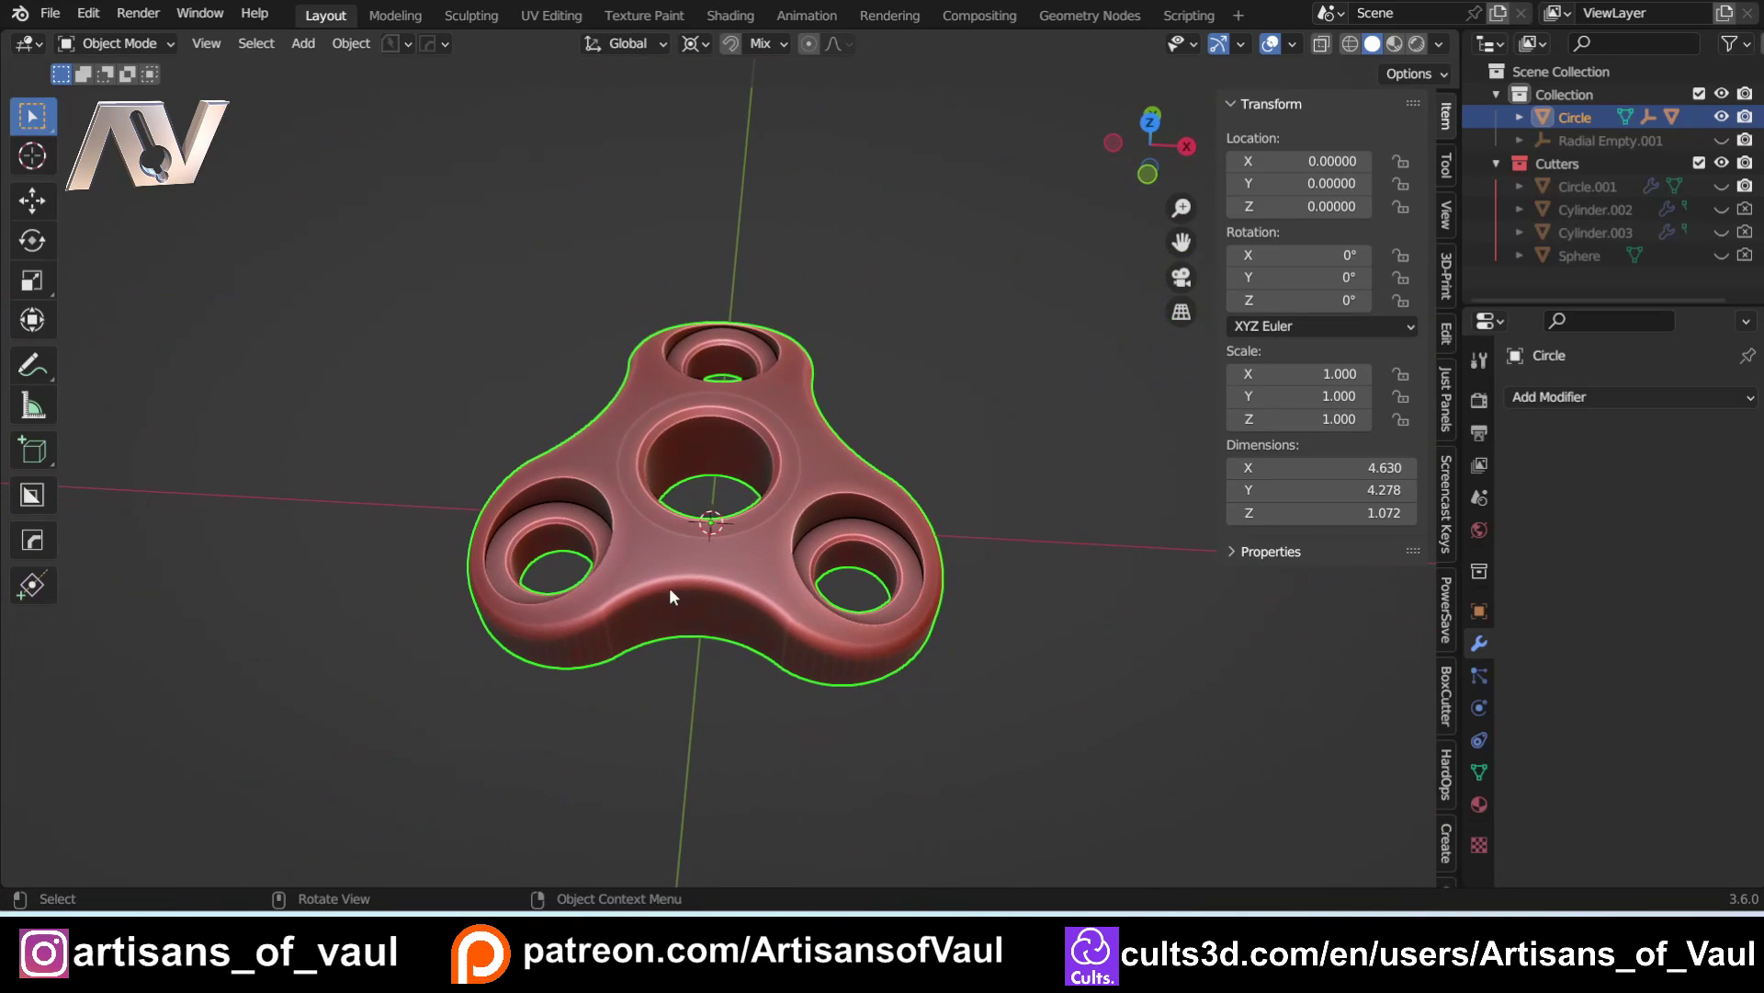
scroll(888, 636, up, 4)
shift+middle_drag(845, 542, 703, 464)
scroll(758, 470, up, 5)
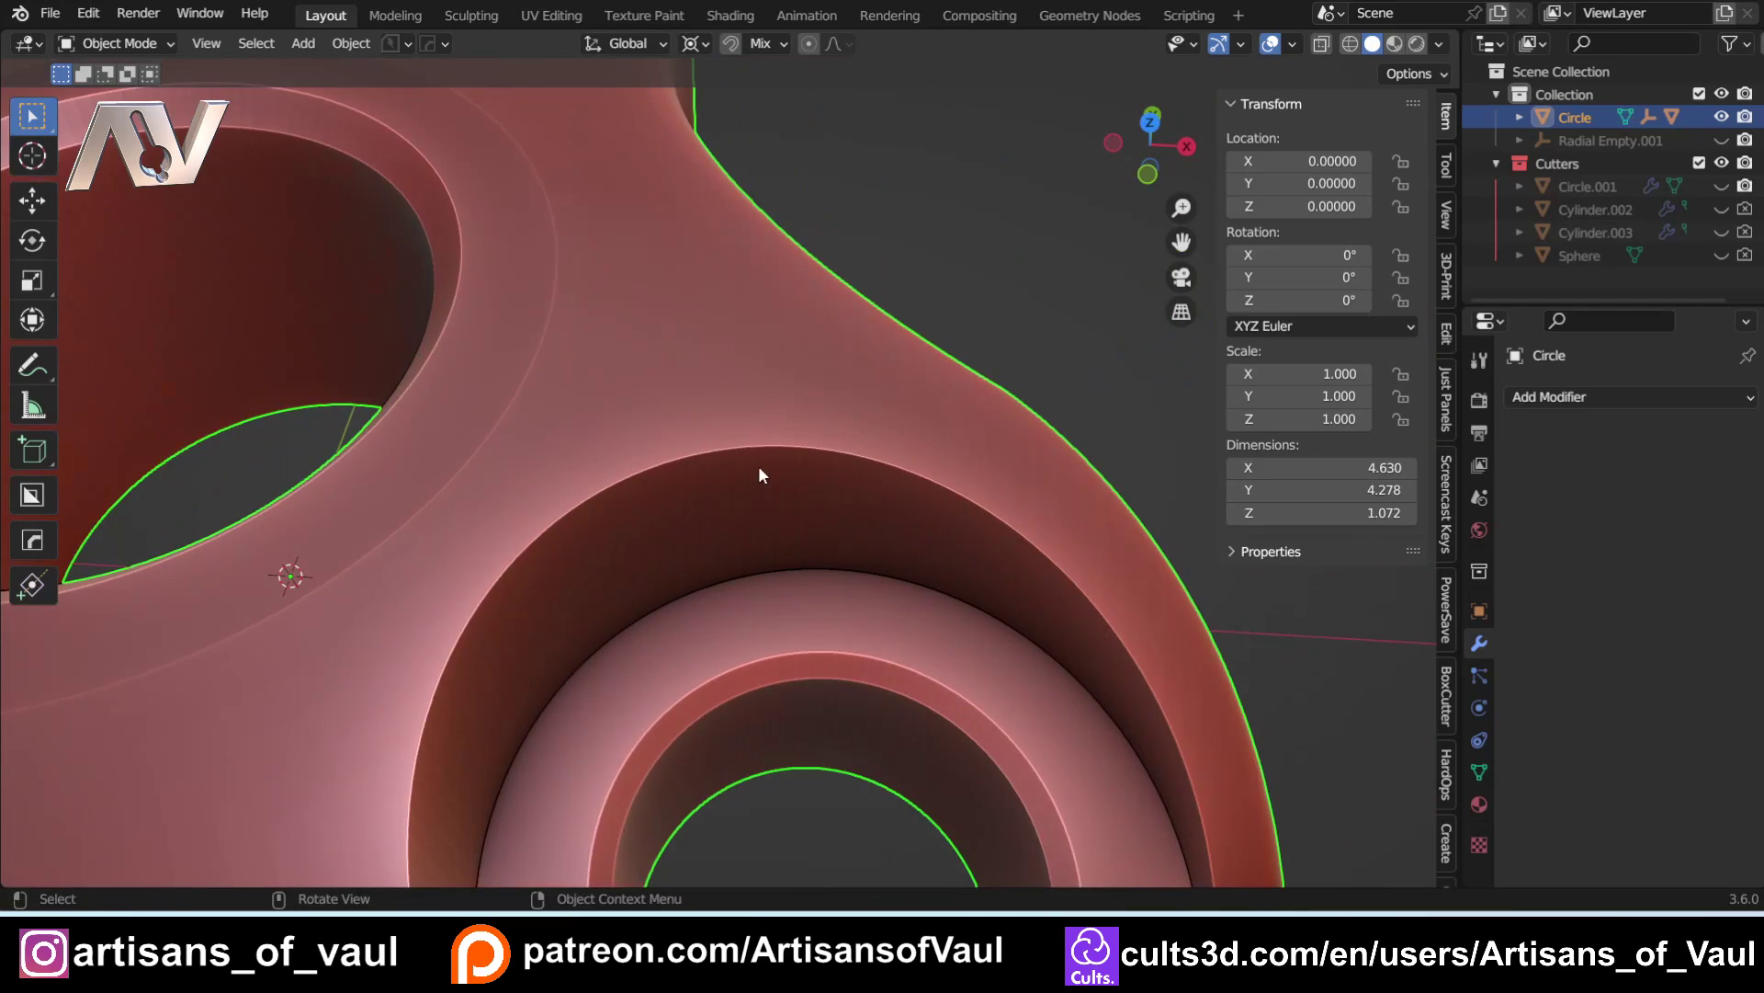
scroll(762, 473, down, 3)
middle_drag(910, 611, 1018, 646)
Step: Select the top rim loops of all three lobe counterbores in Edit Mode and run an Offset Cut with width 0.04
click(805, 625)
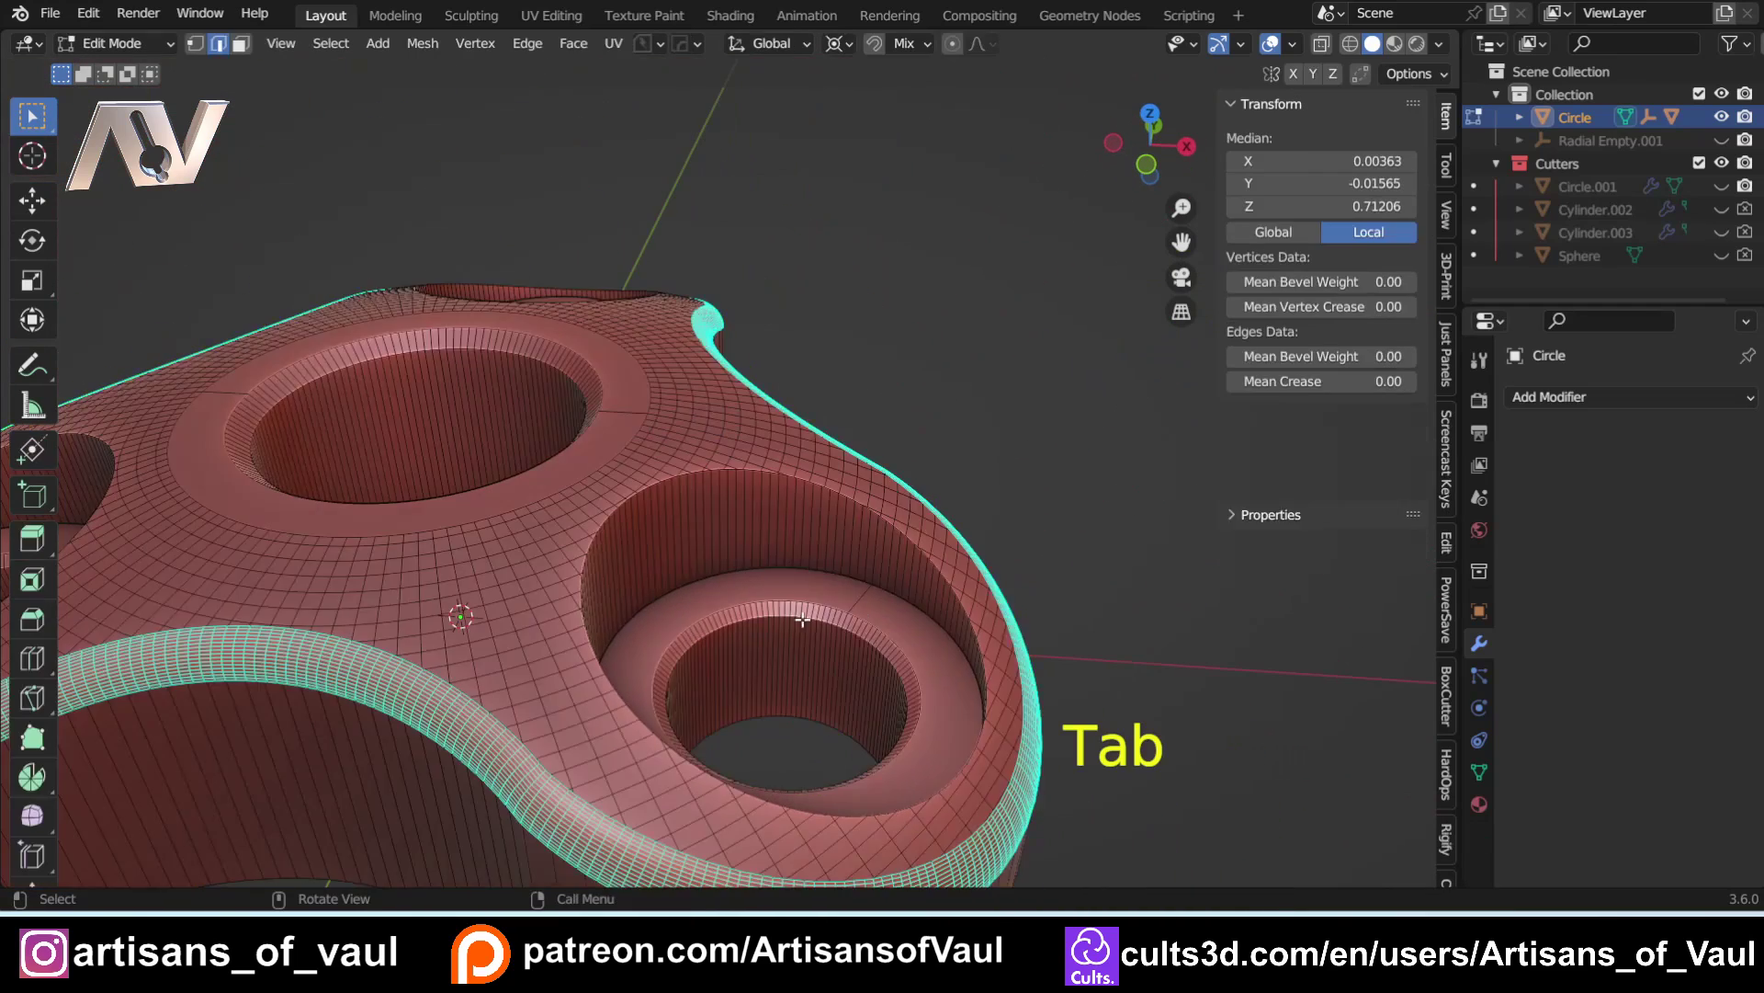
scroll(772, 452, up, 3)
click(772, 463)
alt+click(771, 465)
scroll(763, 465, down, 5)
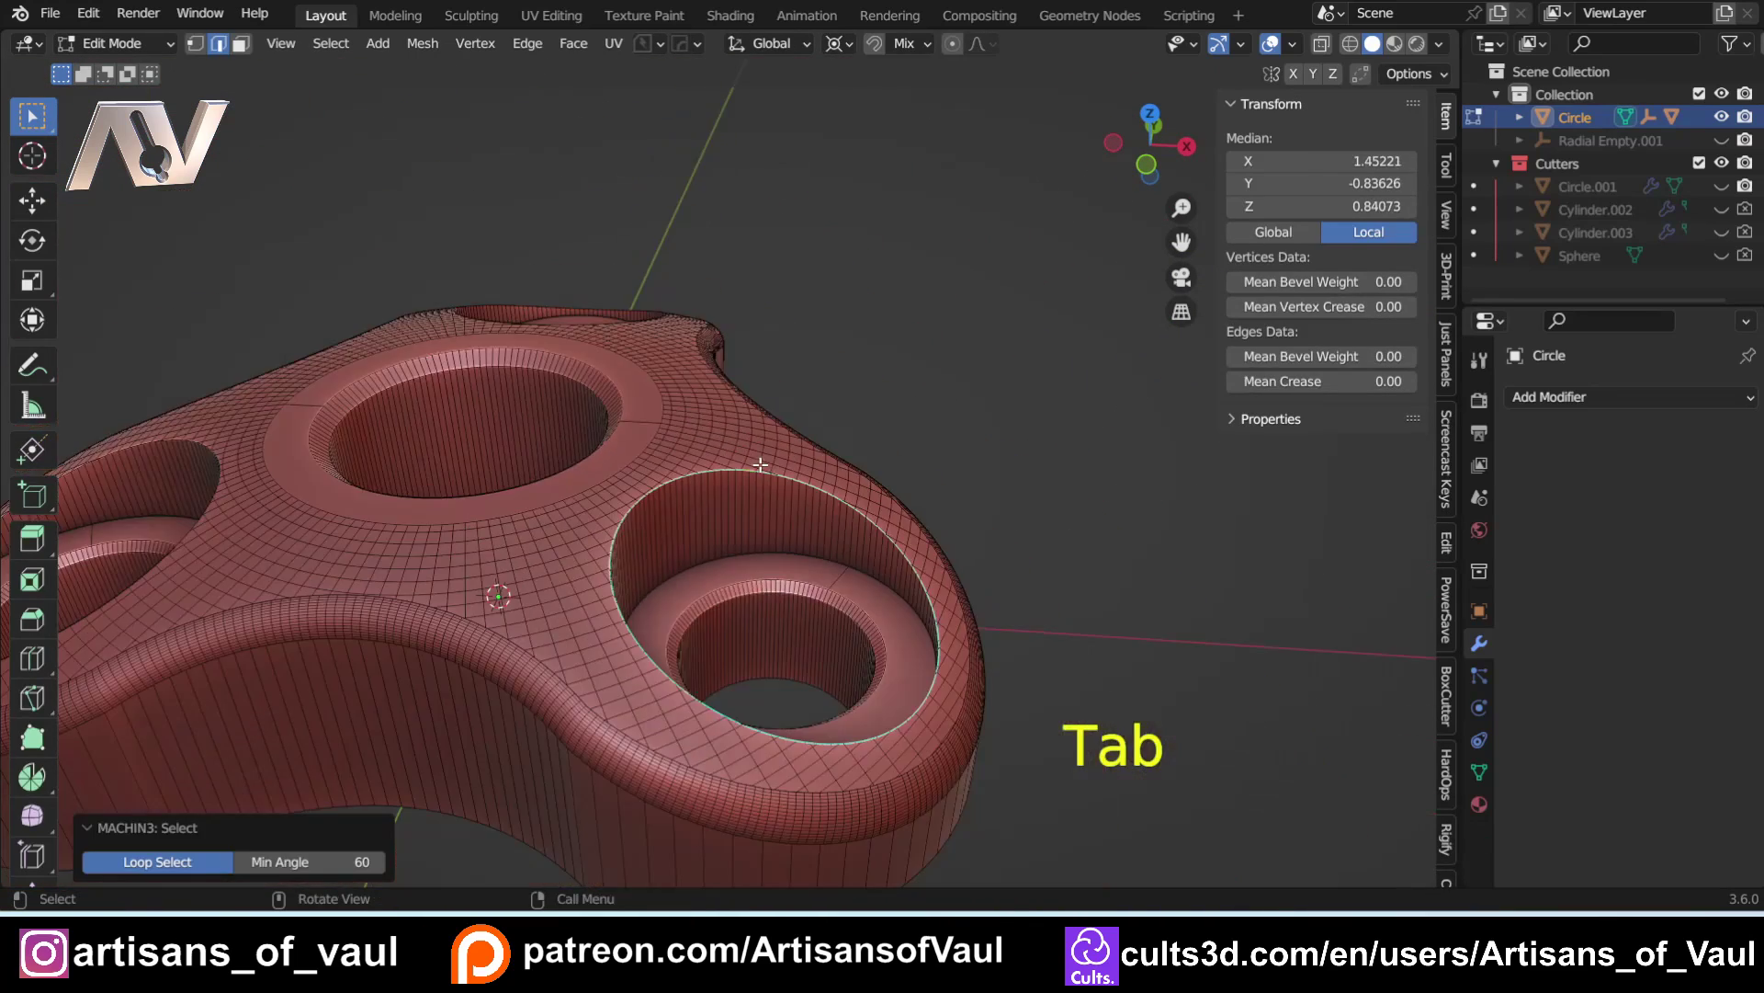
shift+middle_drag(287, 511, 918, 501)
scroll(1091, 591, up, 2)
scroll(877, 496, up, 4)
alt+shift+click(879, 438)
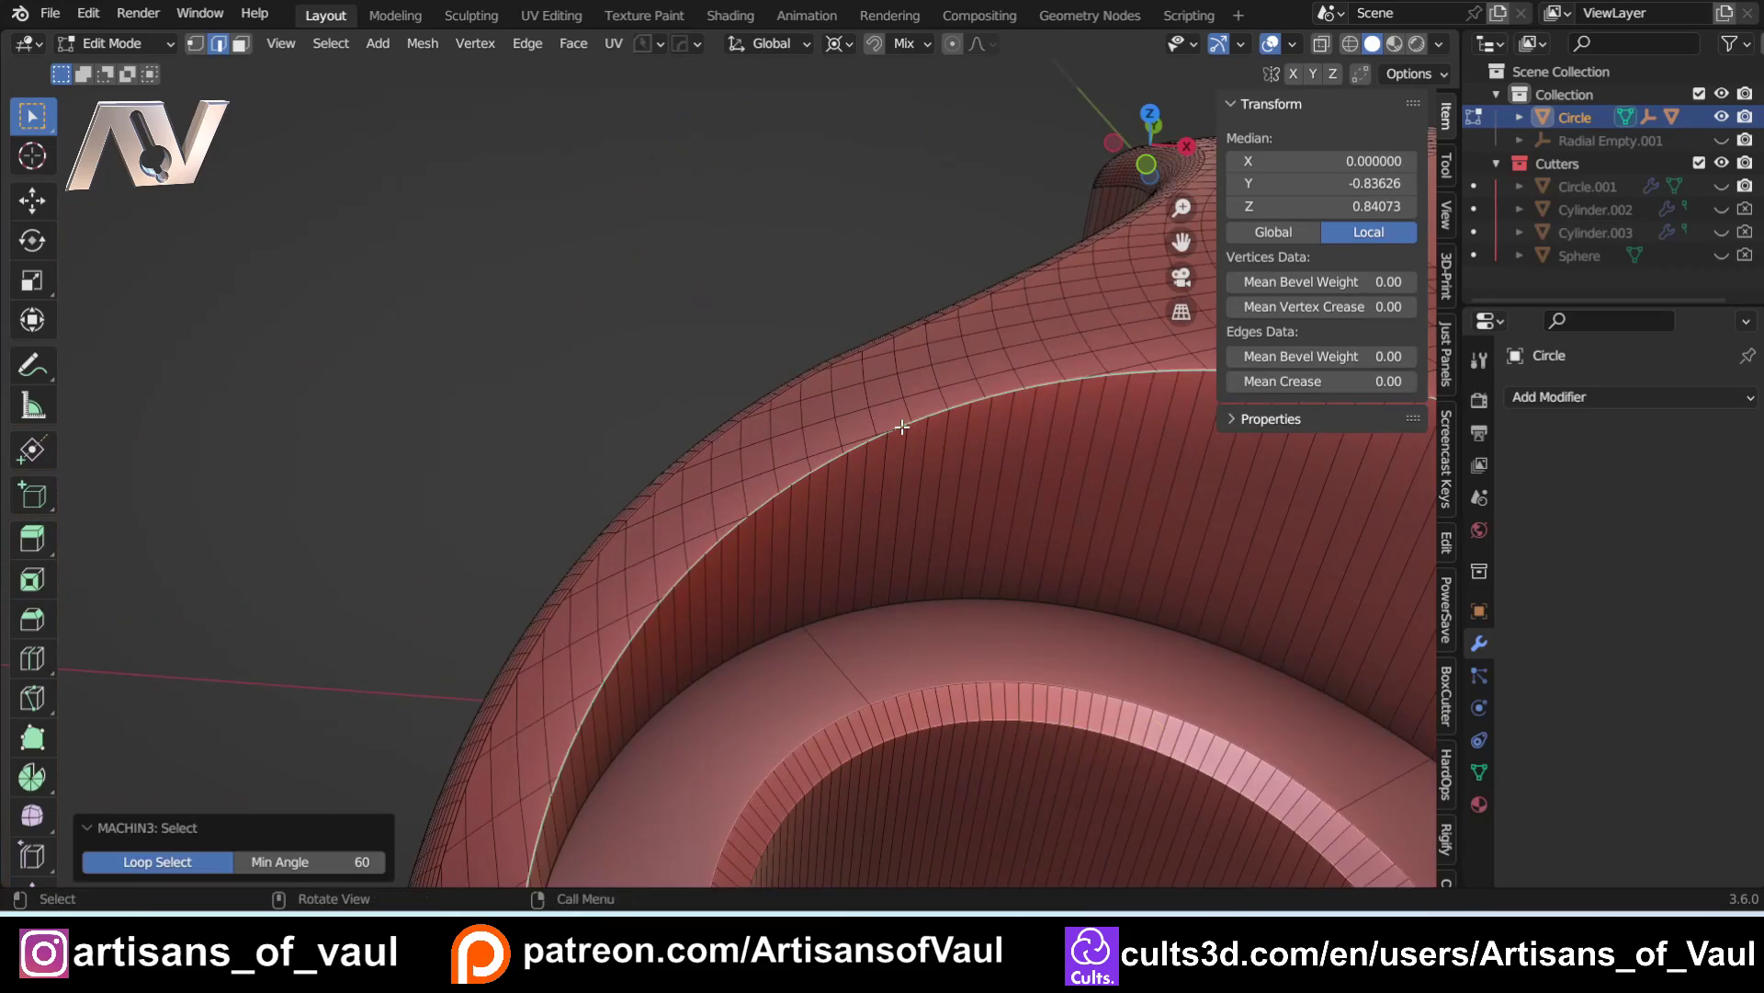
scroll(901, 422, down, 3)
shift+middle_drag(901, 422, 460, 818)
scroll(866, 591, up, 3)
middle_drag(867, 591, 1231, 542)
shift+middle_drag(1231, 542, 634, 827)
scroll(726, 673, up, 3)
shift+click(751, 752)
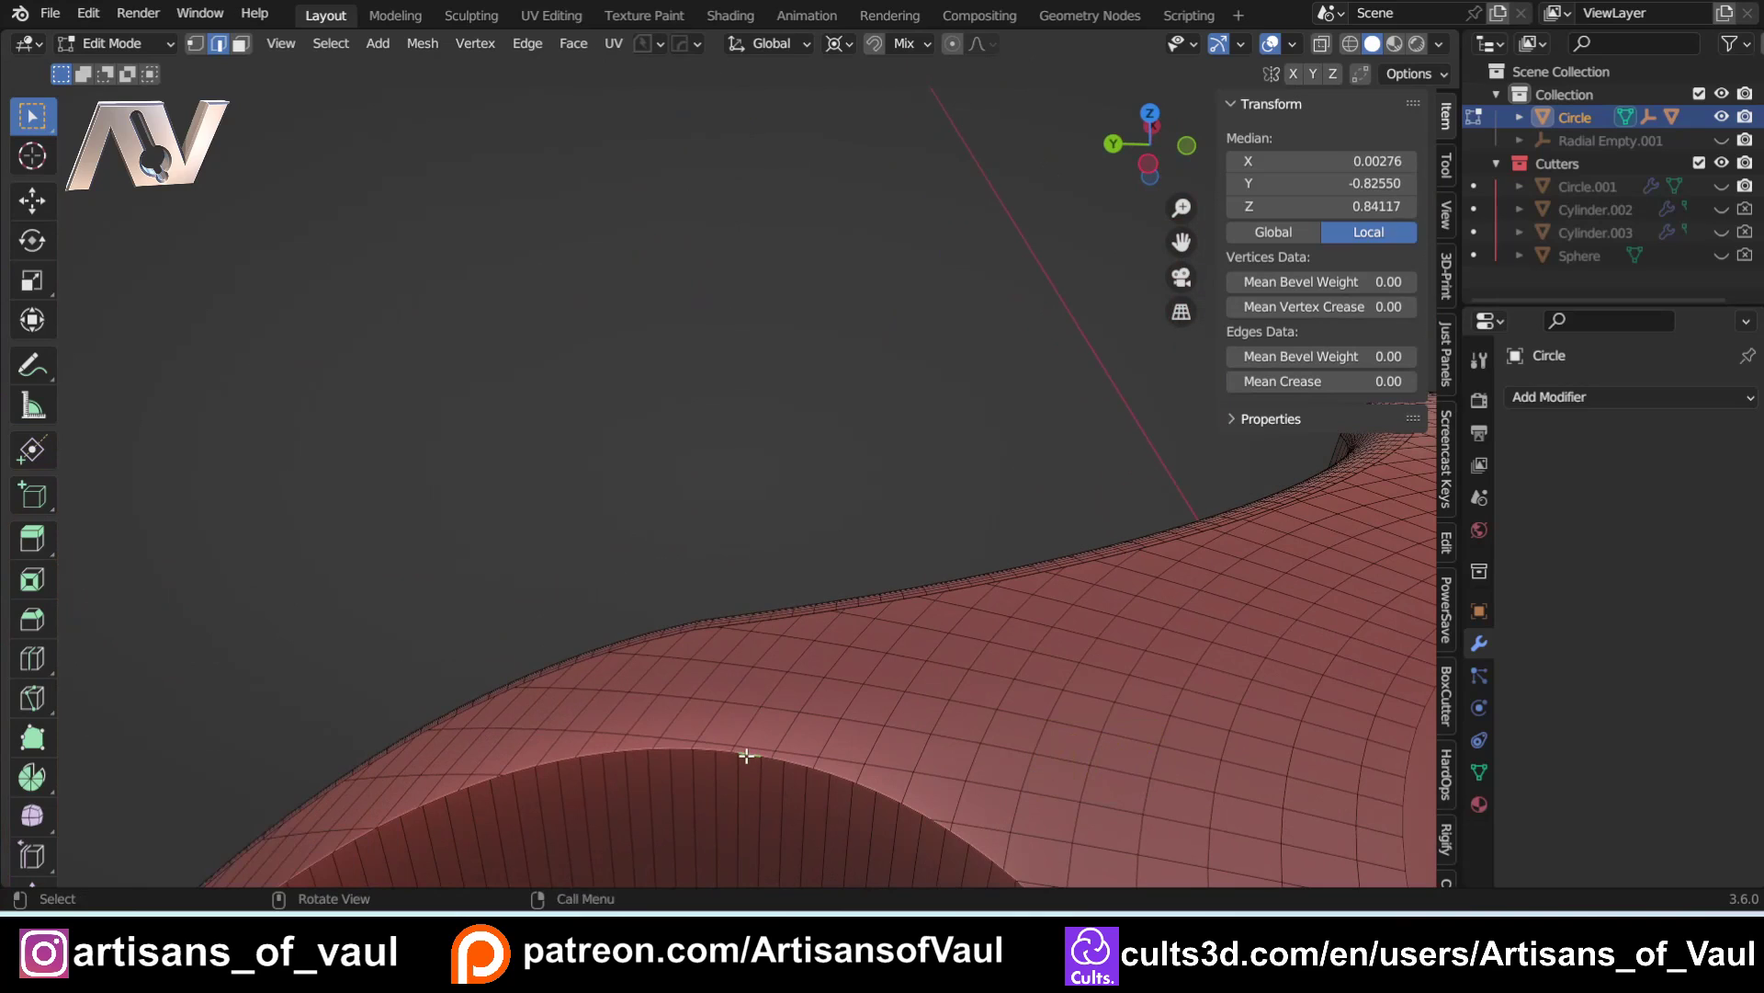
alt+click(747, 755)
scroll(749, 751, down, 9)
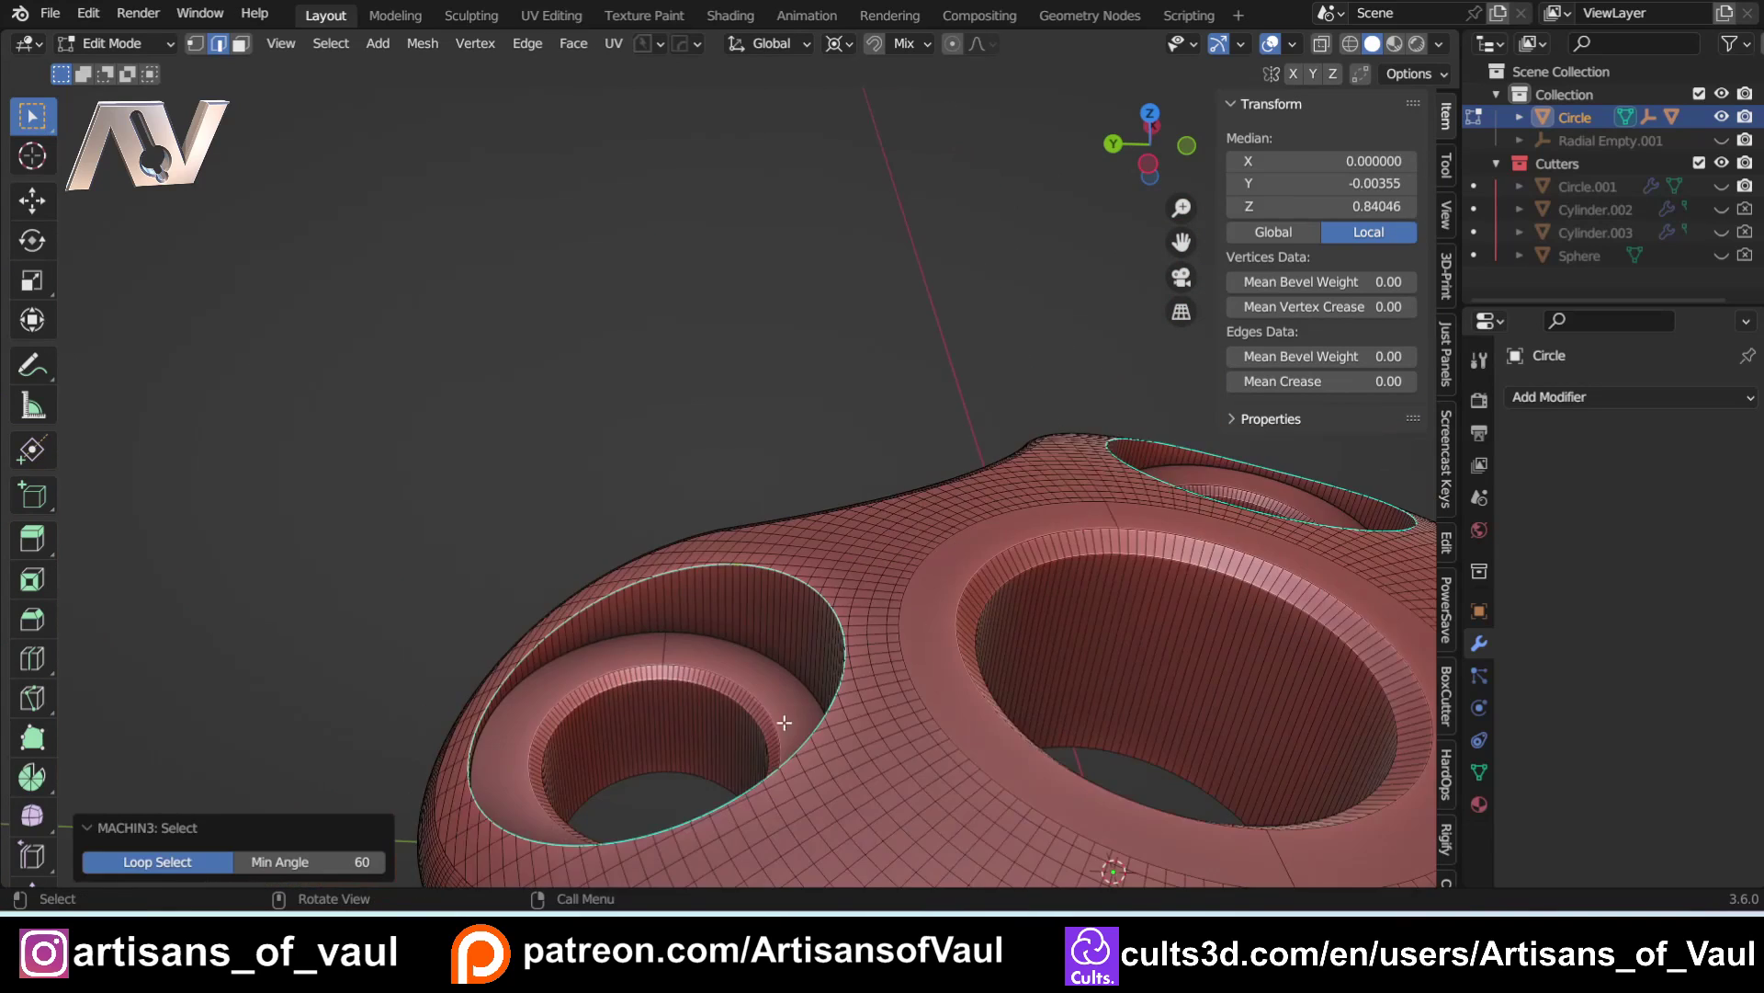
shift+middle_drag(783, 721, 696, 618)
scroll(638, 604, up, 3)
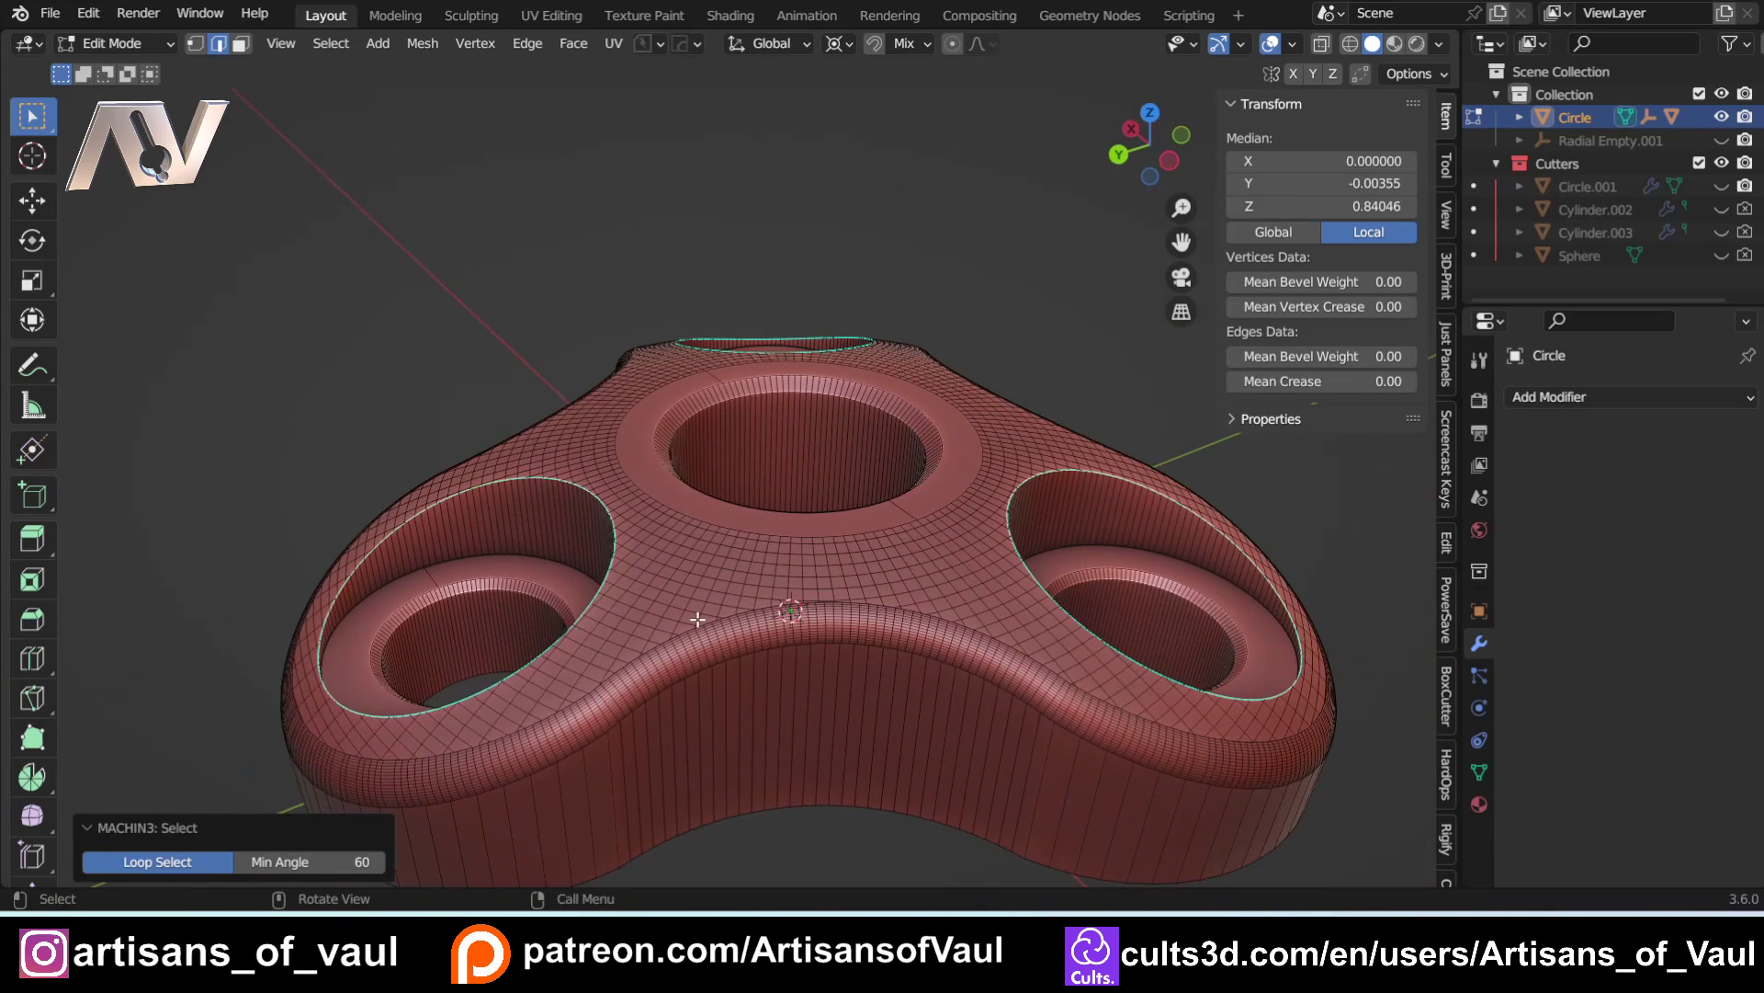
key(y)
click(696, 617)
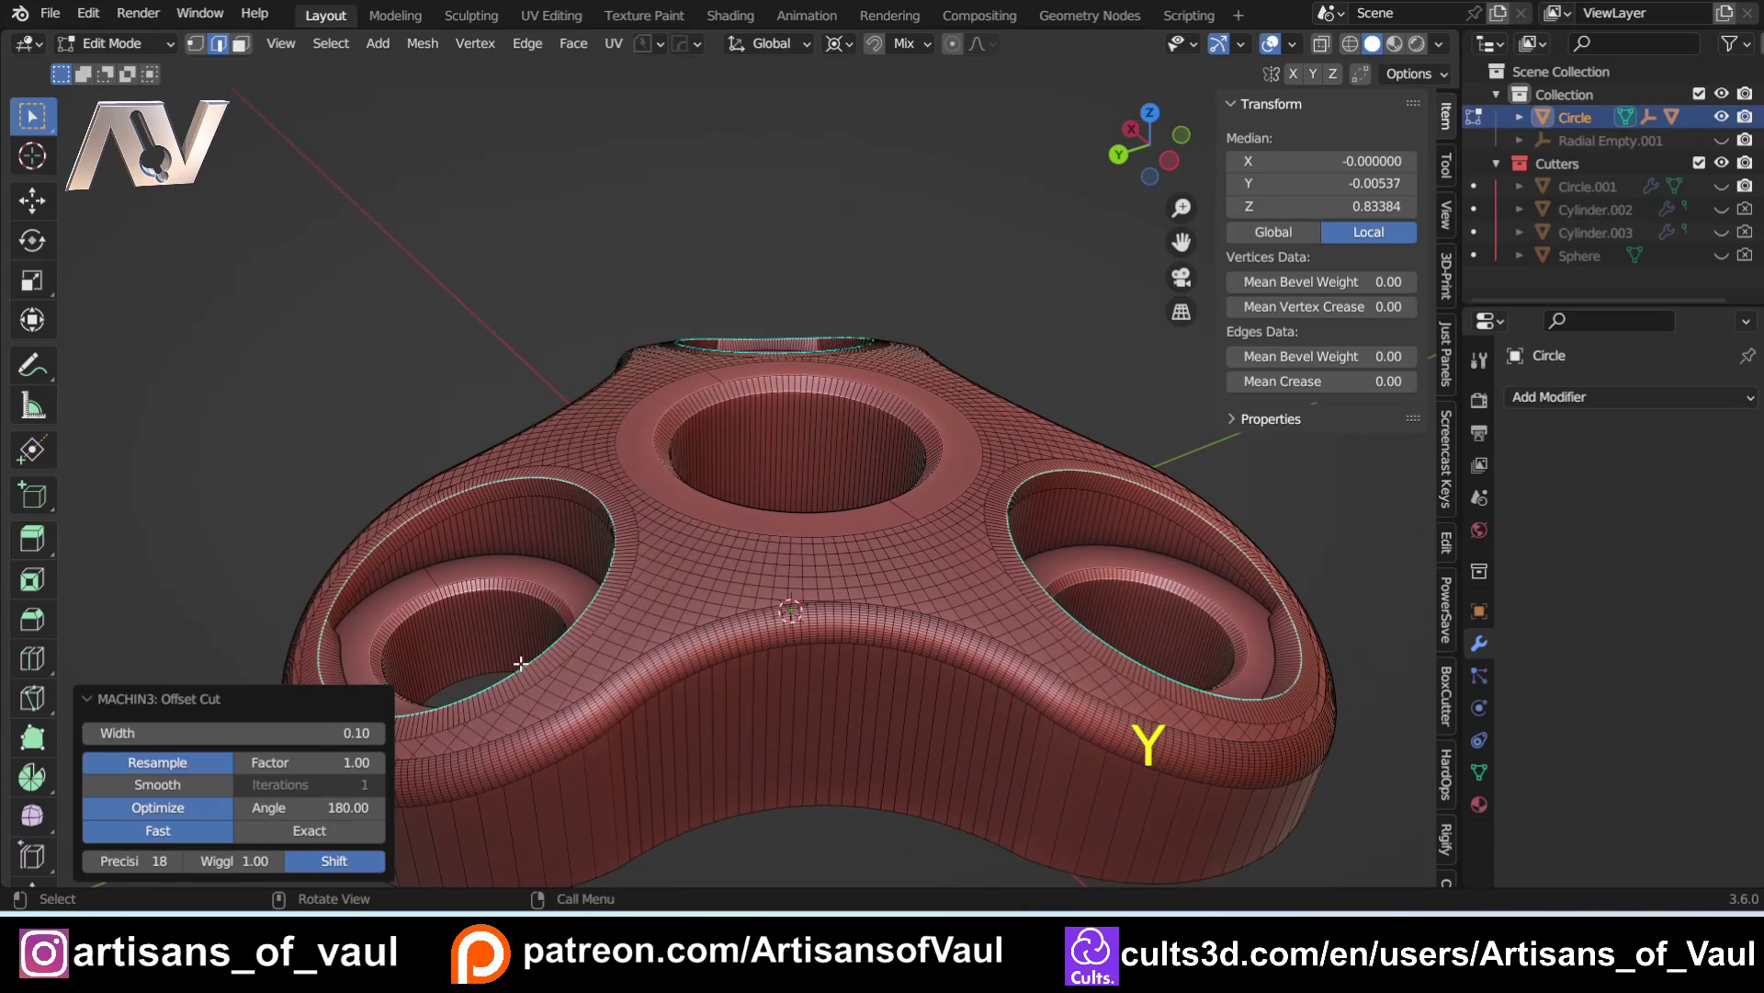
drag(234, 734, 215, 733)
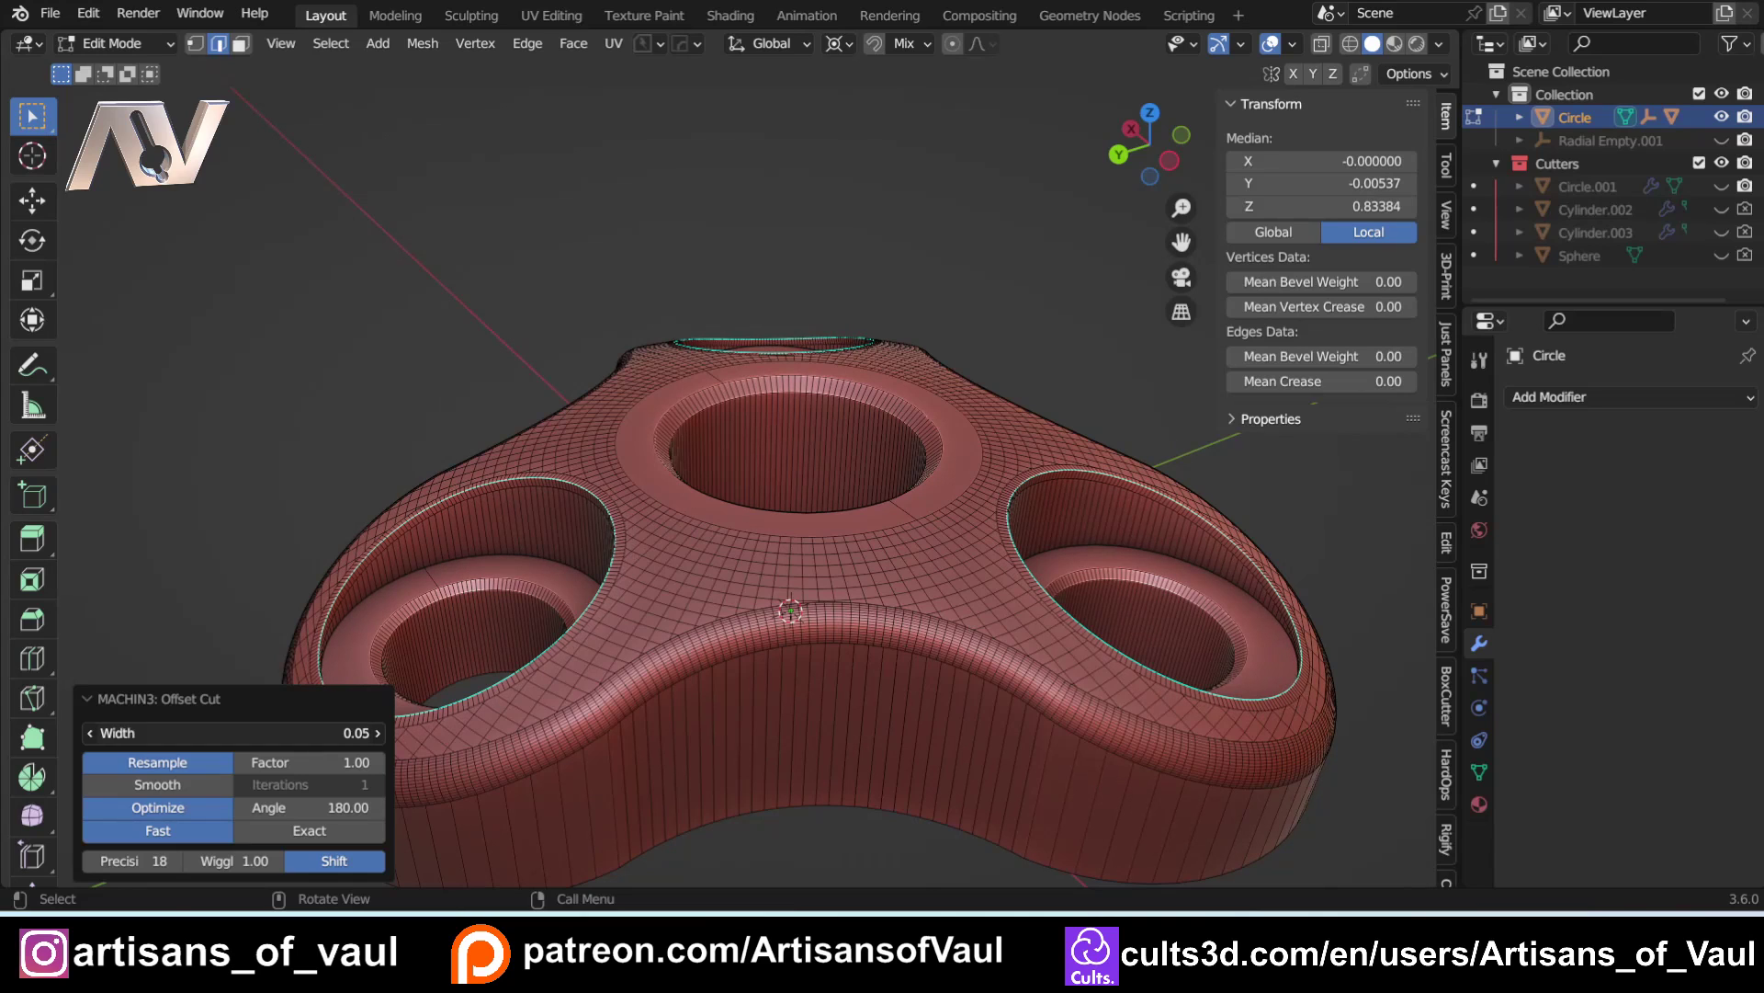
drag(285, 732, 276, 733)
Step: Bevel the three counterbore top rims by about 0.25 with 16 segments and return to Object Mode
middle_drag(622, 653, 658, 606)
scroll(787, 686, up, 4)
scroll(735, 675, up, 6)
shift+middle_drag(858, 787, 610, 678)
scroll(1014, 607, down, 5)
key(ctrl+b)
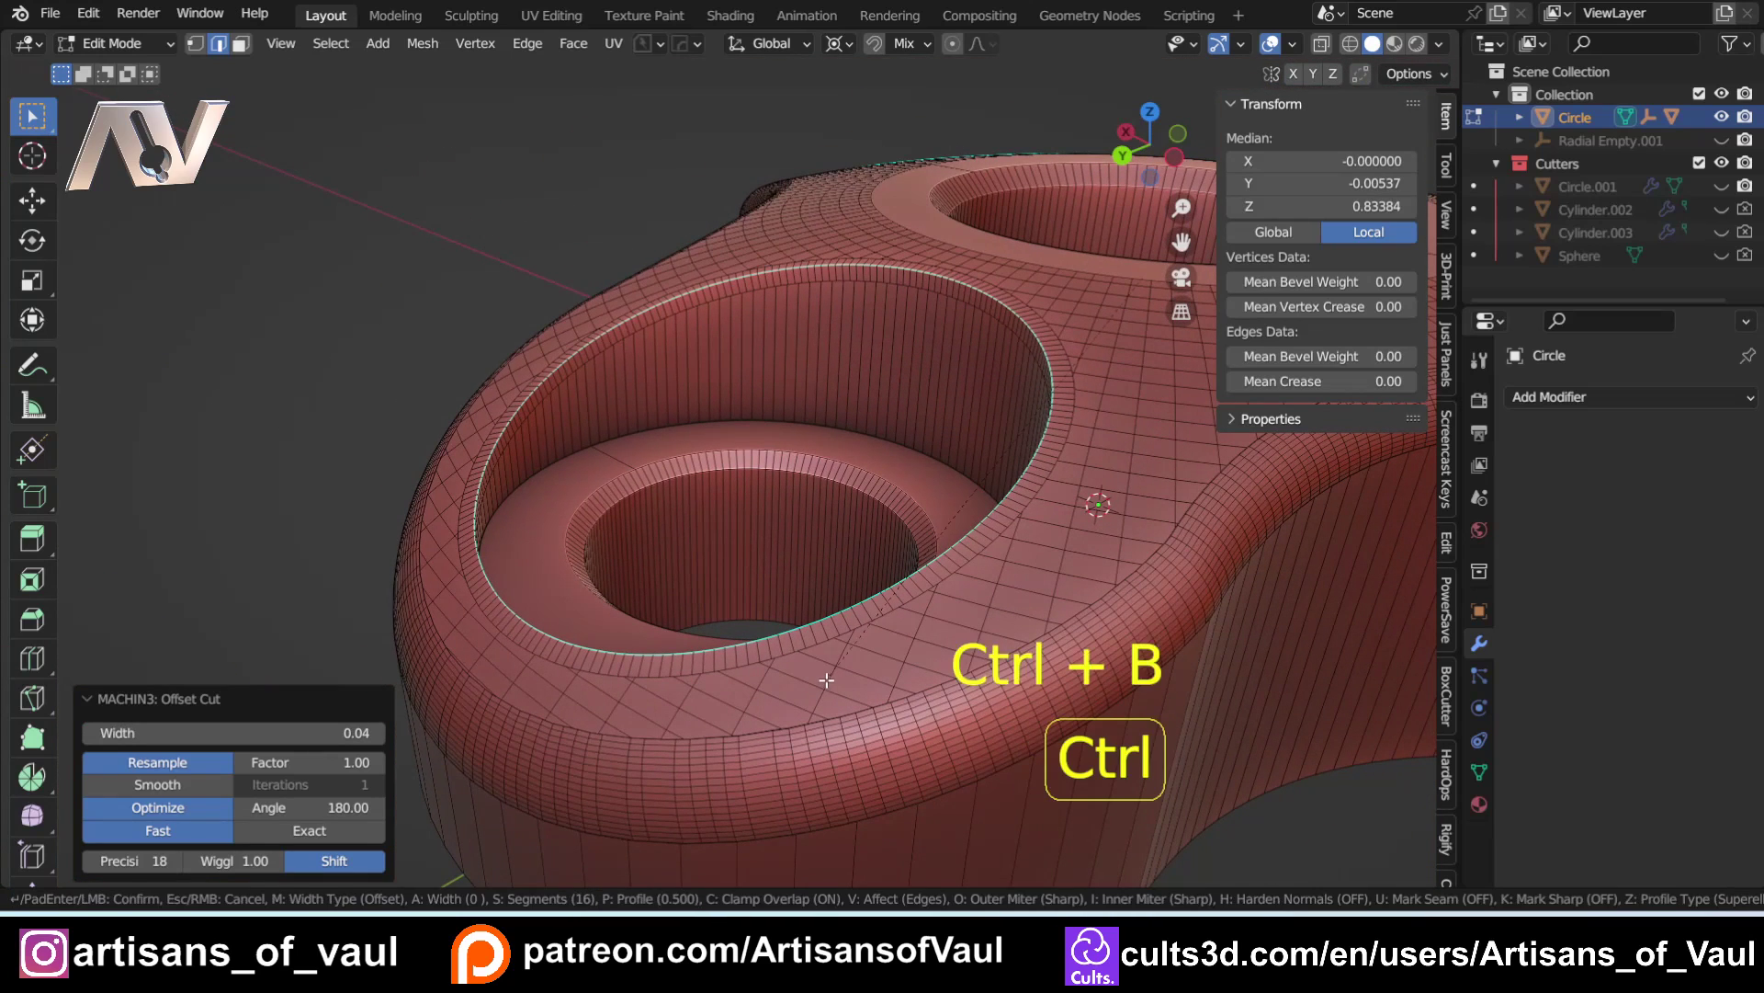
mouse_move(844, 789)
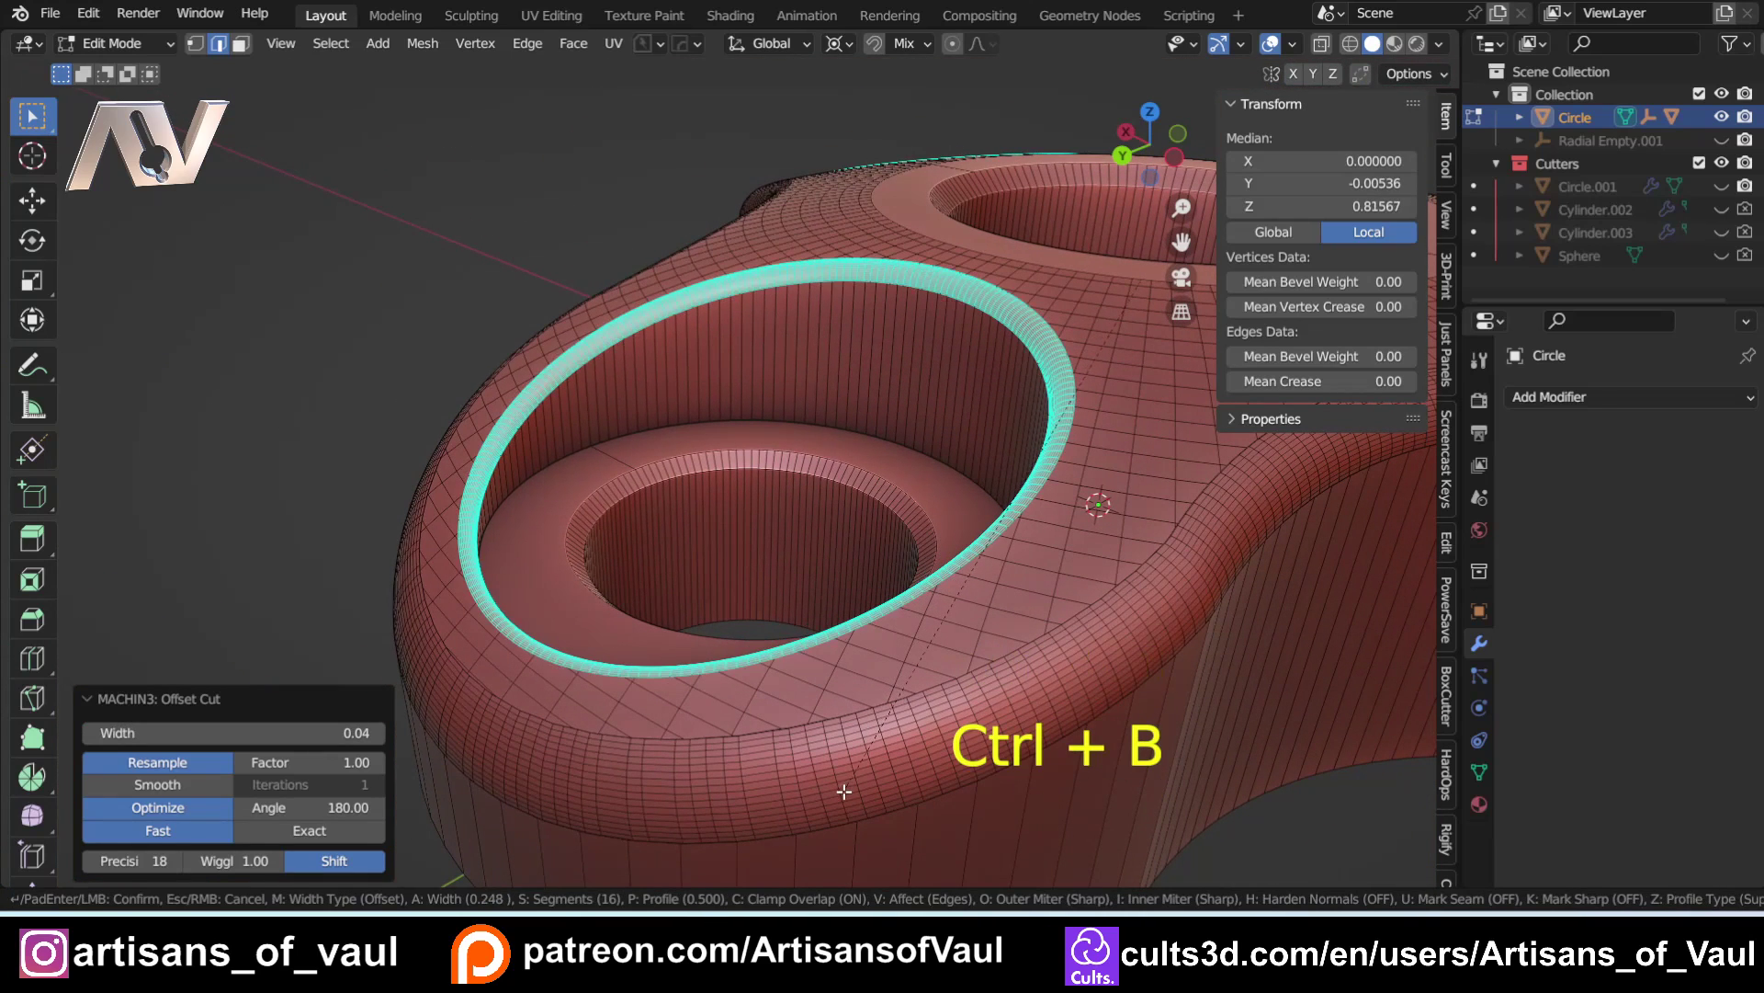
click(844, 791)
key(Tab)
click(956, 495)
scroll(956, 494, down, 5)
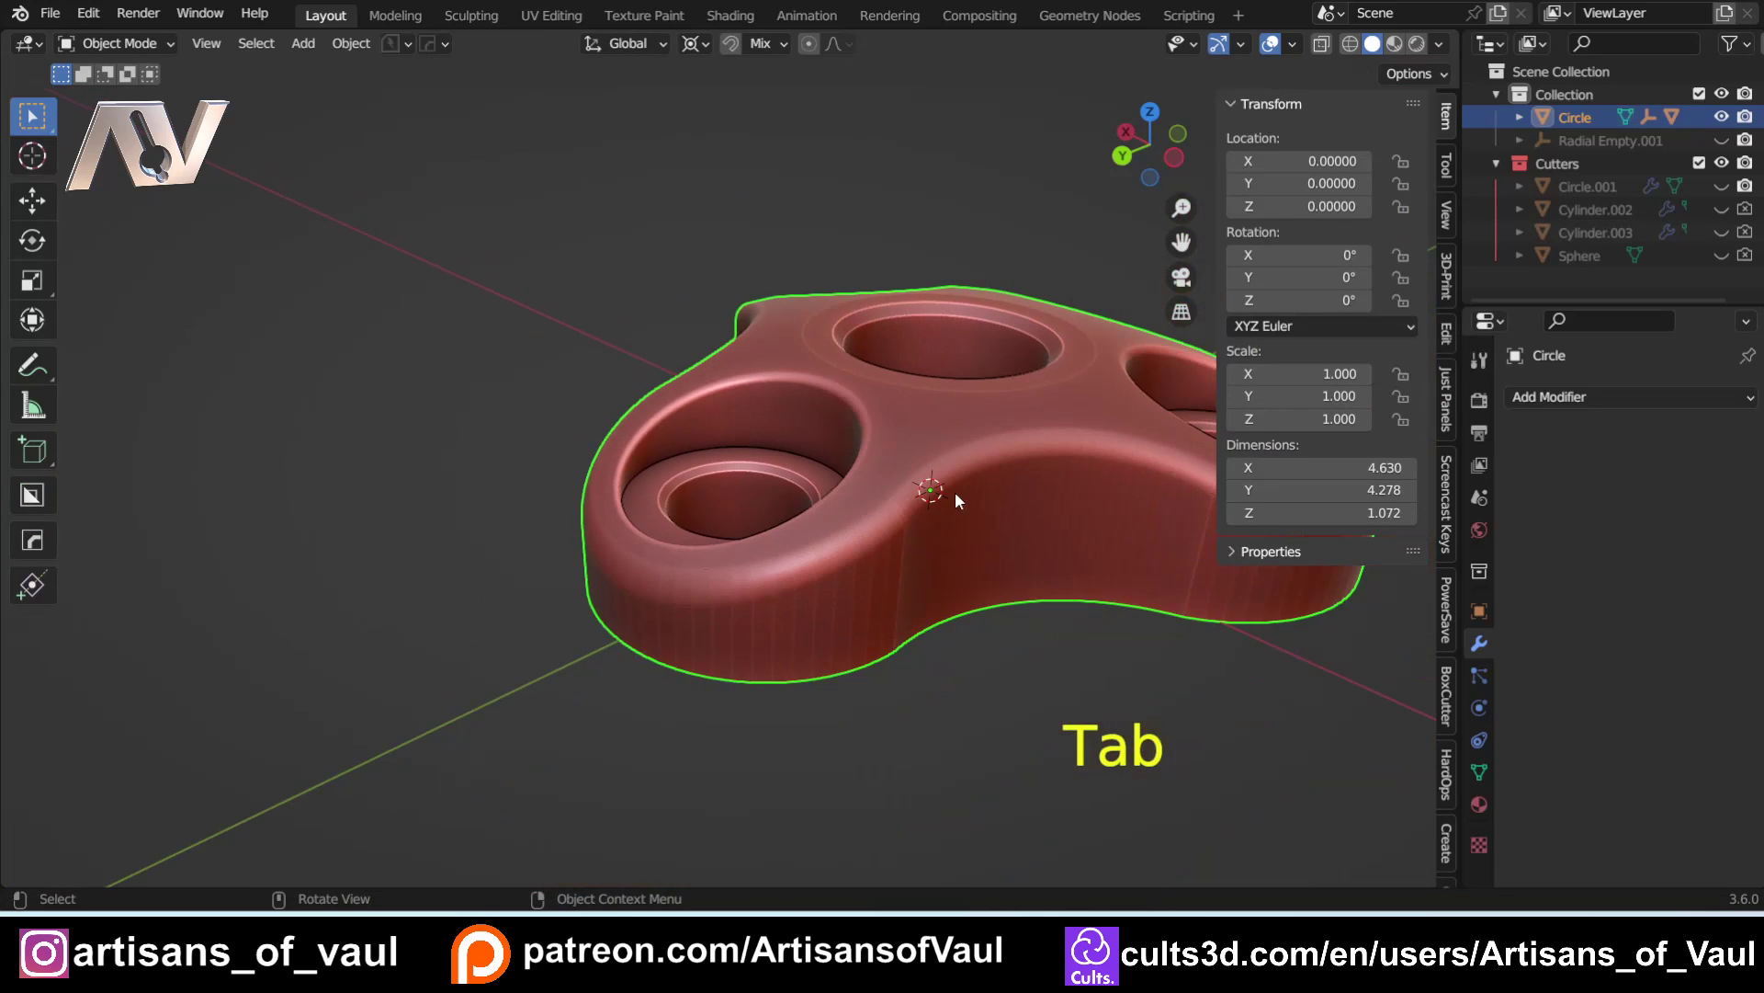
shift+middle_drag(994, 651, 762, 606)
middle_drag(763, 606, 869, 642)
scroll(908, 628, down, 3)
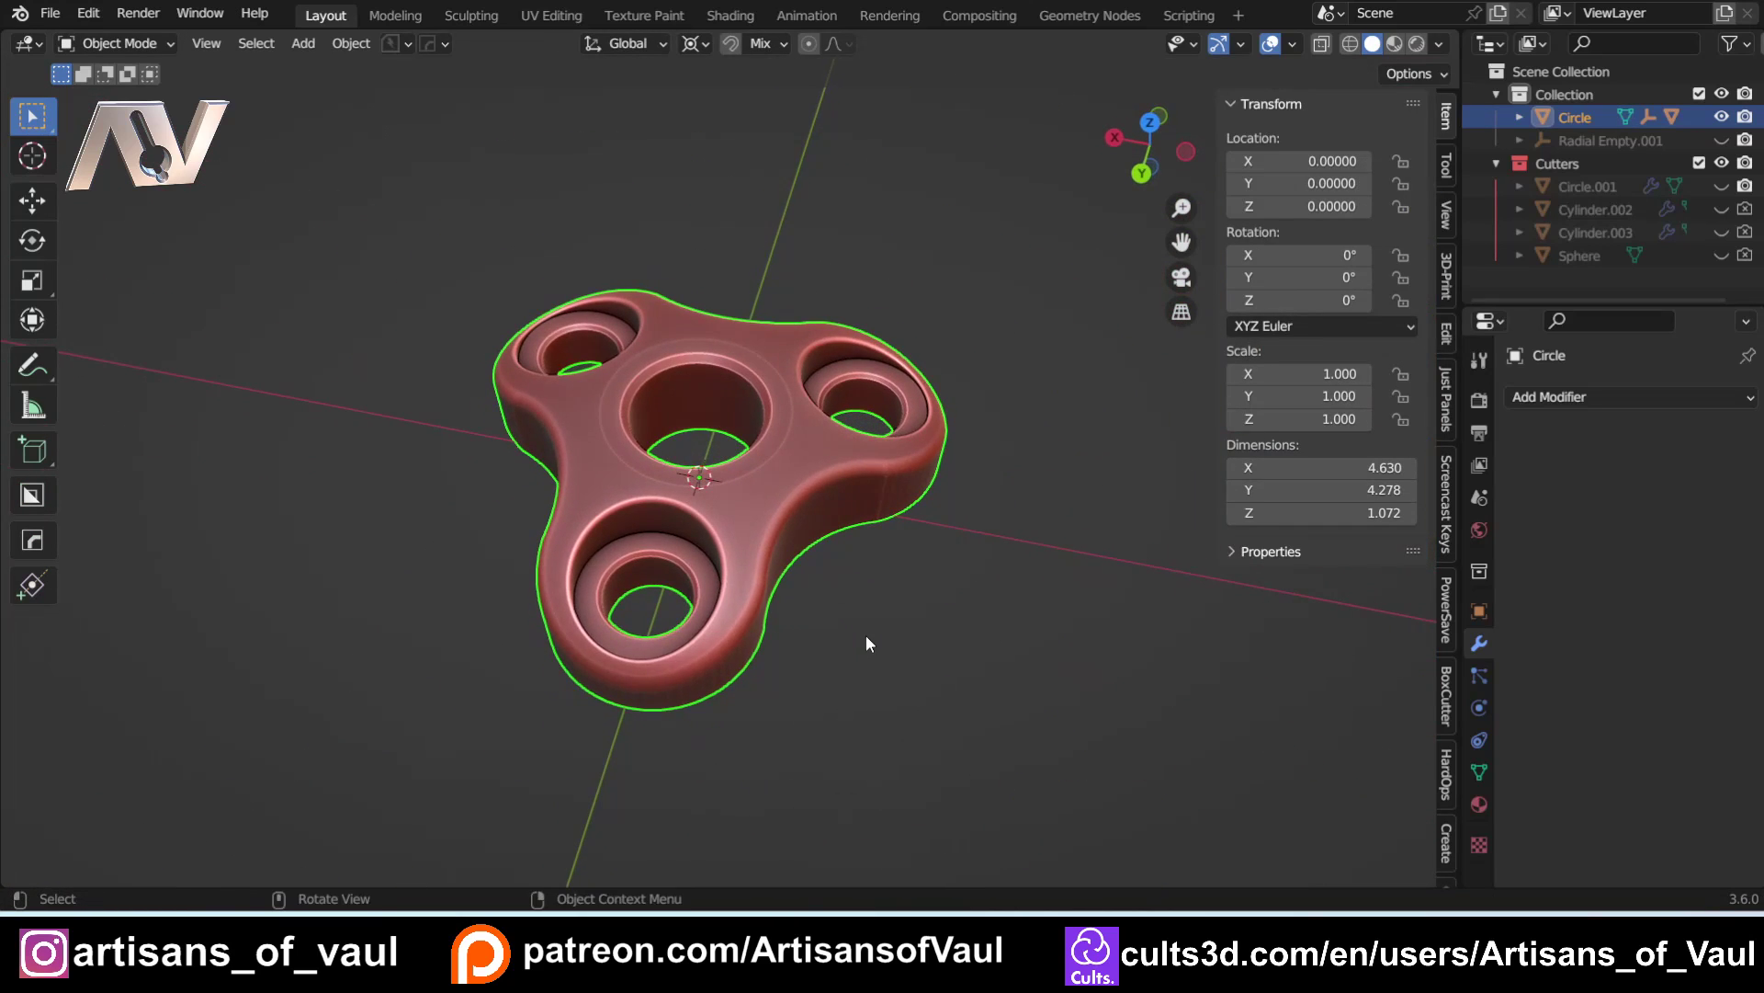